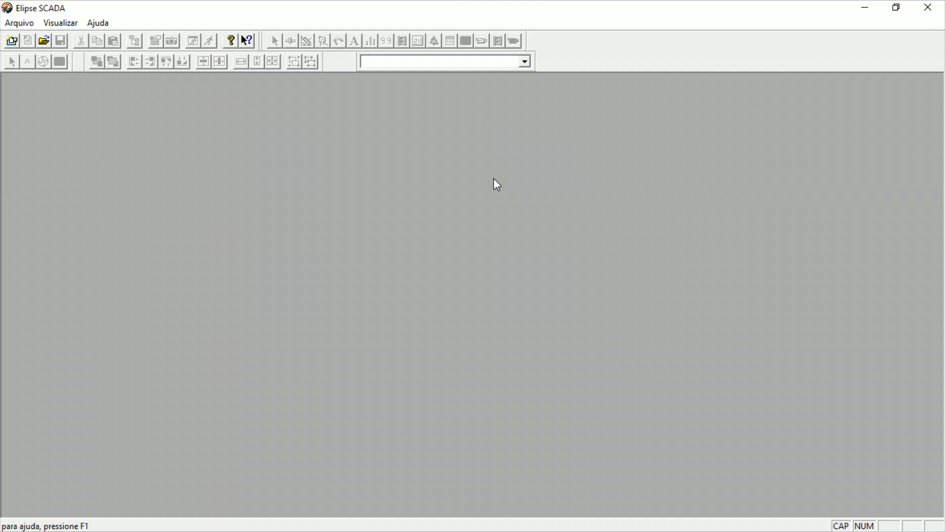
Renumber the RECEITAS application file from lesson 7 to AULA 8 while browsing the APLICAÇÃO folder, and open it.
{"action": "left_click", "coordinate": [26, 23]}
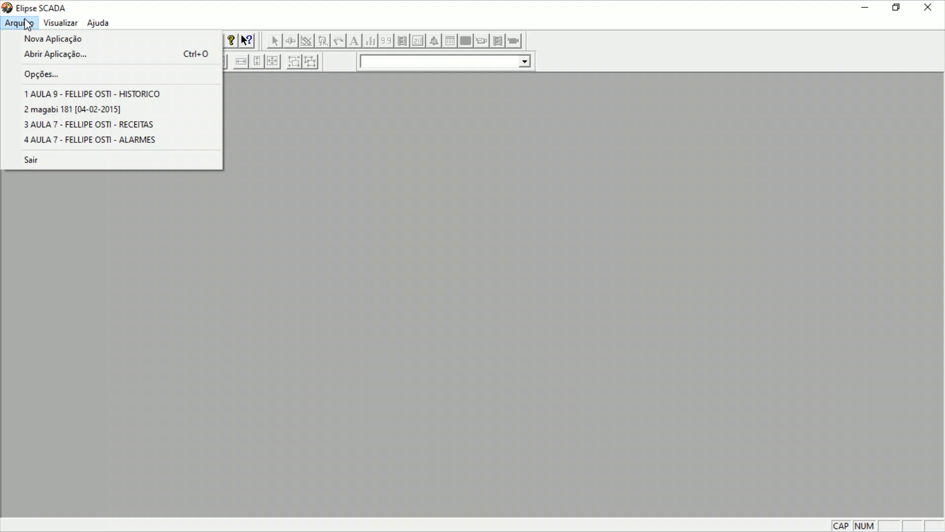
{"action": "left_click", "coordinate": [31, 52]}
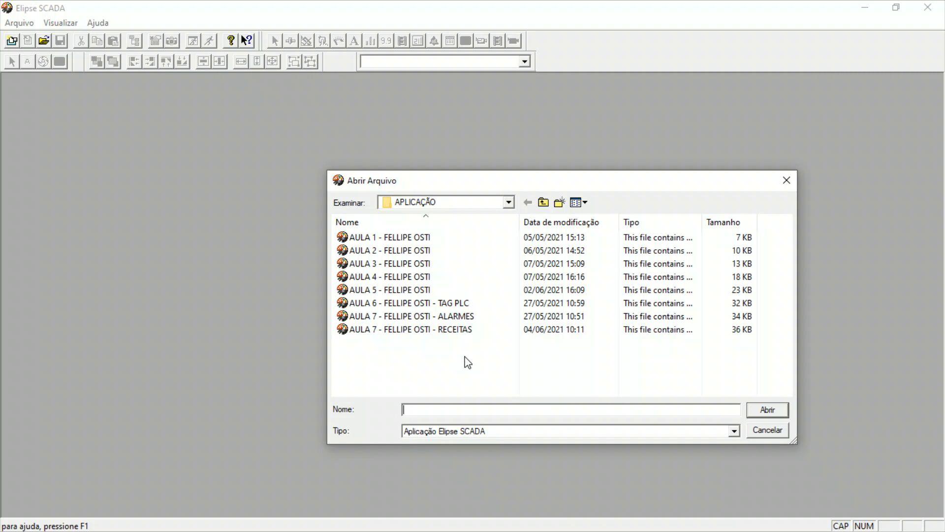
{"action": "left_click", "coordinate": [441, 317]}
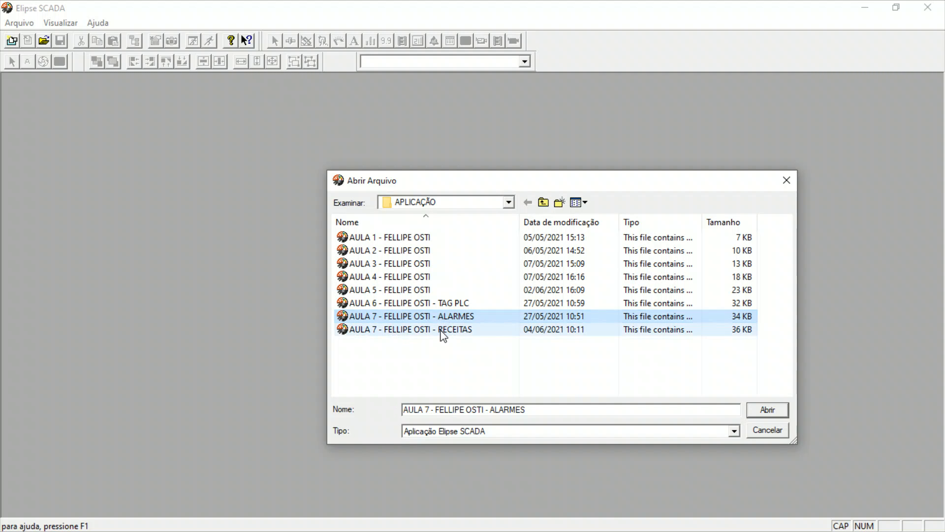
{"action": "left_click", "coordinate": [442, 329]}
{"action": "left_click", "coordinate": [444, 316]}
{"action": "left_click", "coordinate": [442, 330]}
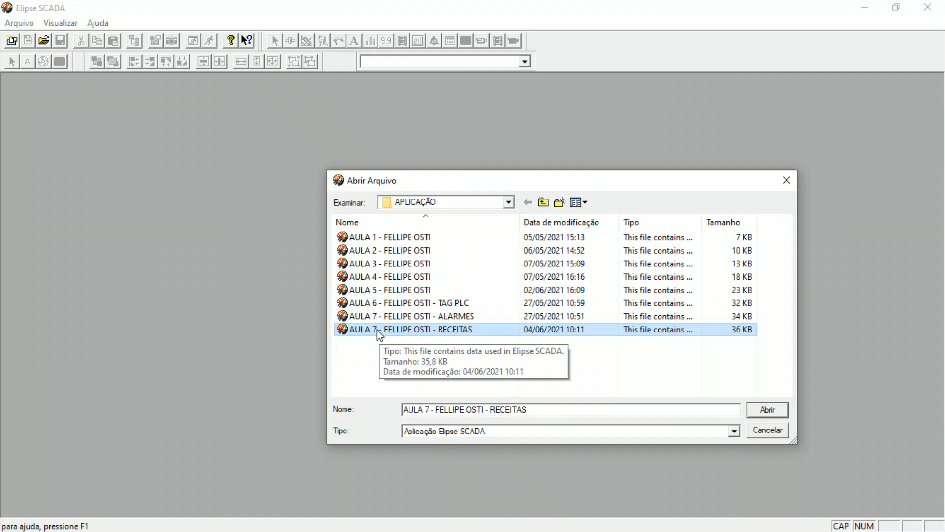
{"action": "left_click", "coordinate": [379, 331]}
{"action": "double_click", "coordinate": [377, 330]}
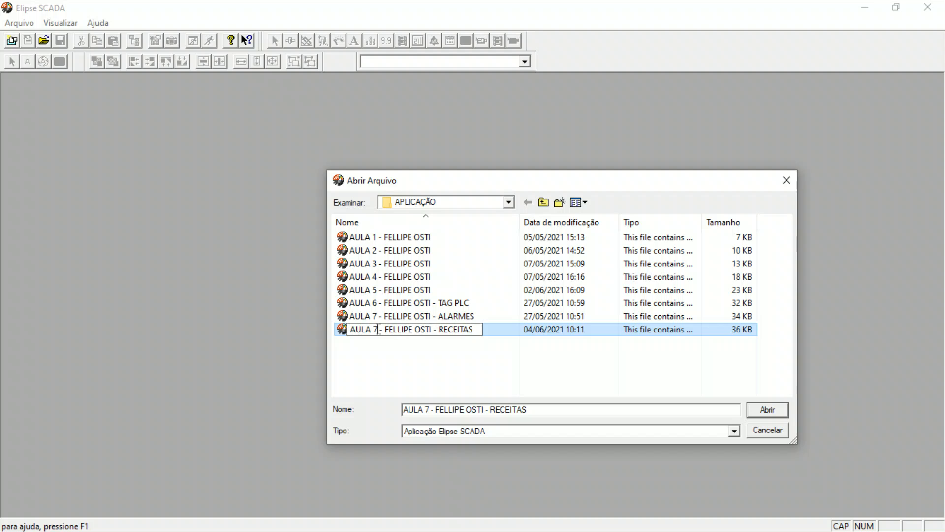
{"action": "type", "text": "8"}
{"action": "key", "text": "Return"}
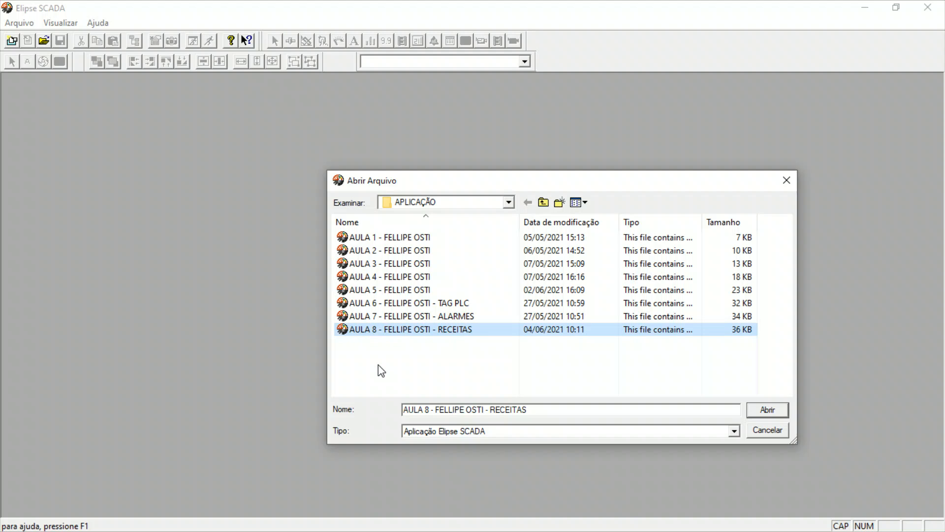
{"action": "double_click", "coordinate": [402, 331]}
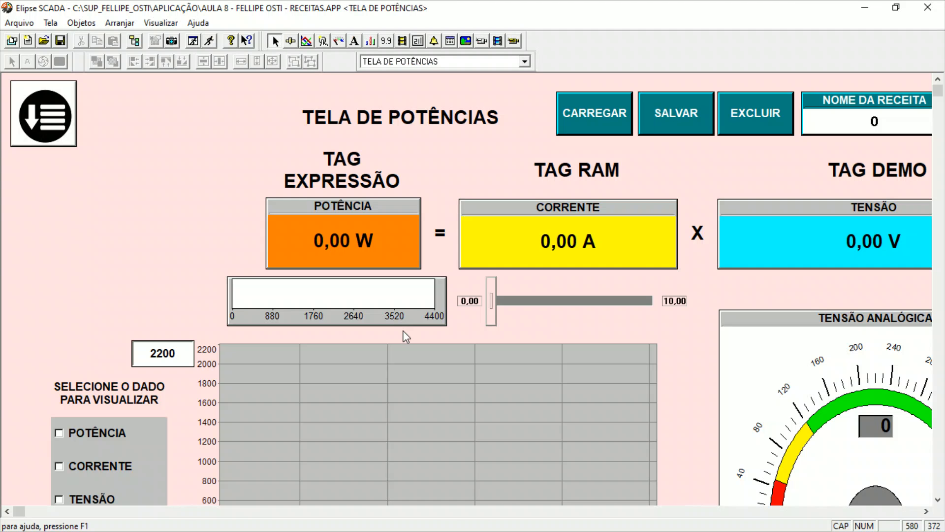
Save a copy of the application with its file name renumbered AULA 9 and the ending RECEITAS replaced by HISTORICO.
{"action": "left_click", "coordinate": [19, 23]}
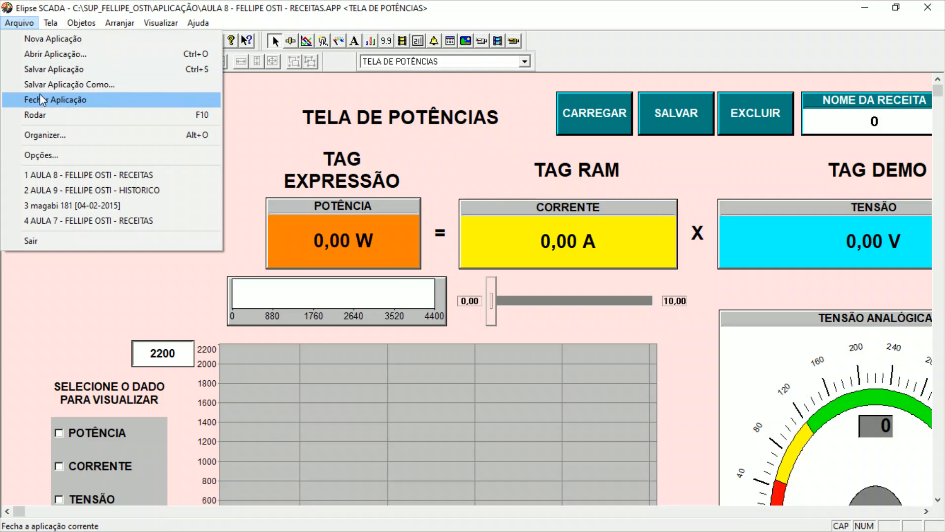
{"action": "left_click", "coordinate": [49, 84]}
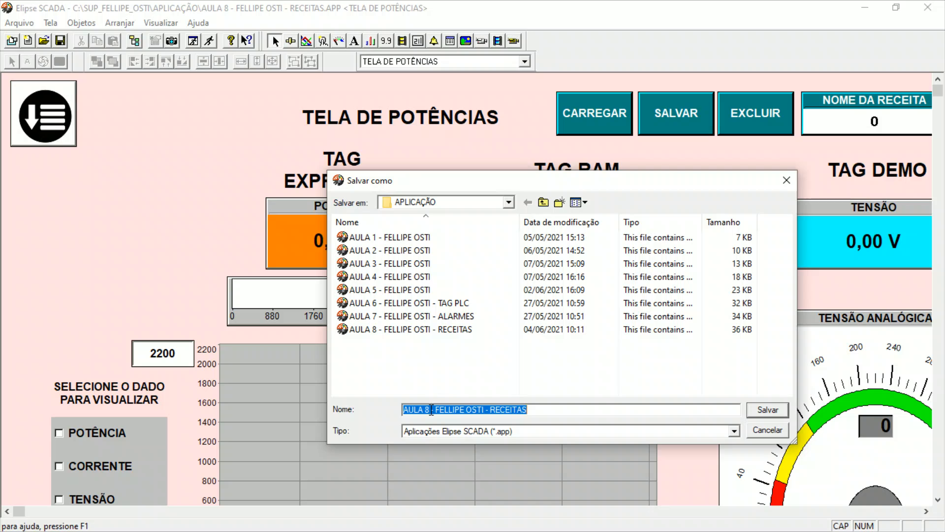
{"action": "left_click", "coordinate": [432, 410]}
{"action": "key", "text": "BackSpace"}
{"action": "type", "text": "9"}
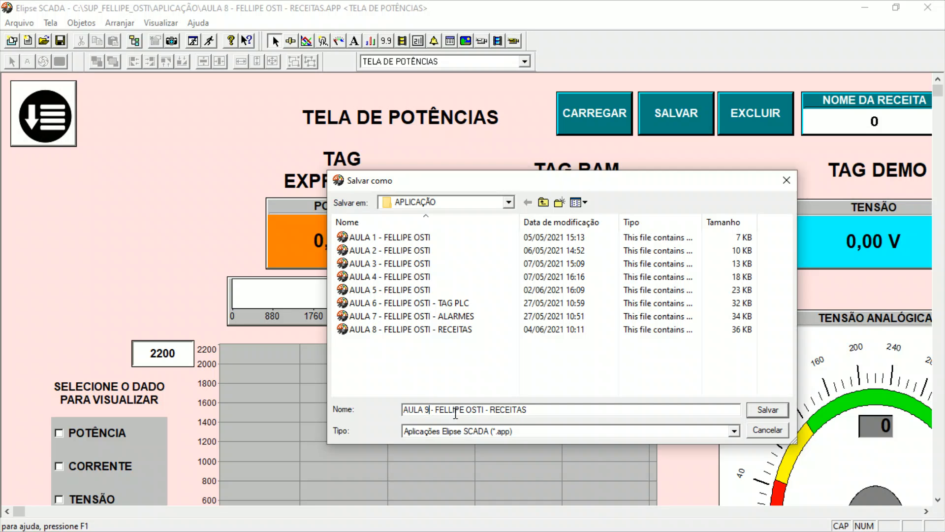
{"action": "left_click_drag", "start_coordinate": [491, 409], "coordinate": [557, 416]}
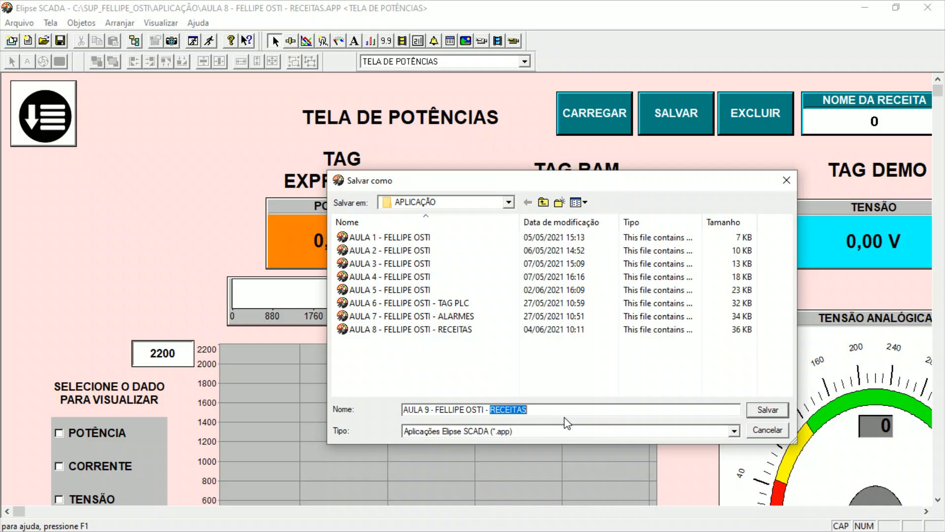
{"action": "type", "text": "HISTORICO"}
{"action": "key", "text": "Return"}
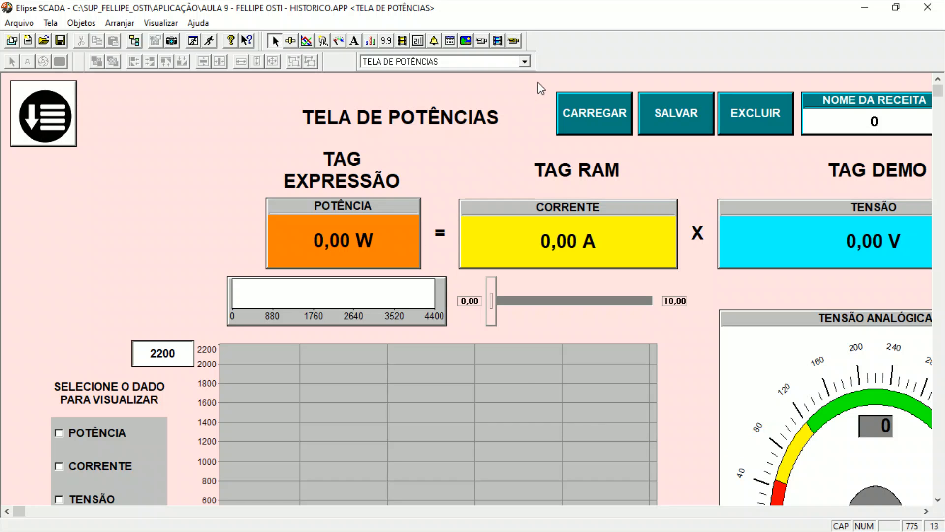
Show TELA PRINCIPAL and add a new history to the application in the Organizer.
{"action": "left_click", "coordinate": [522, 62]}
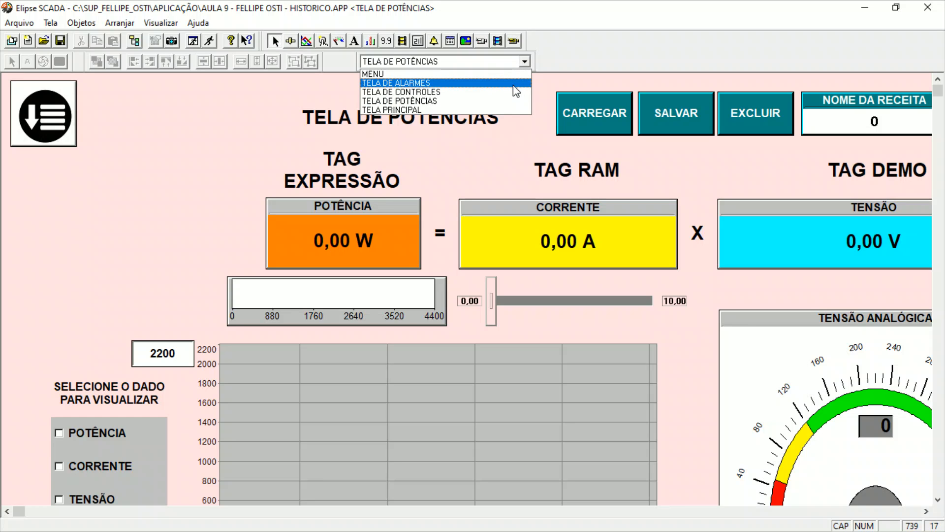
{"action": "left_click", "coordinate": [512, 107]}
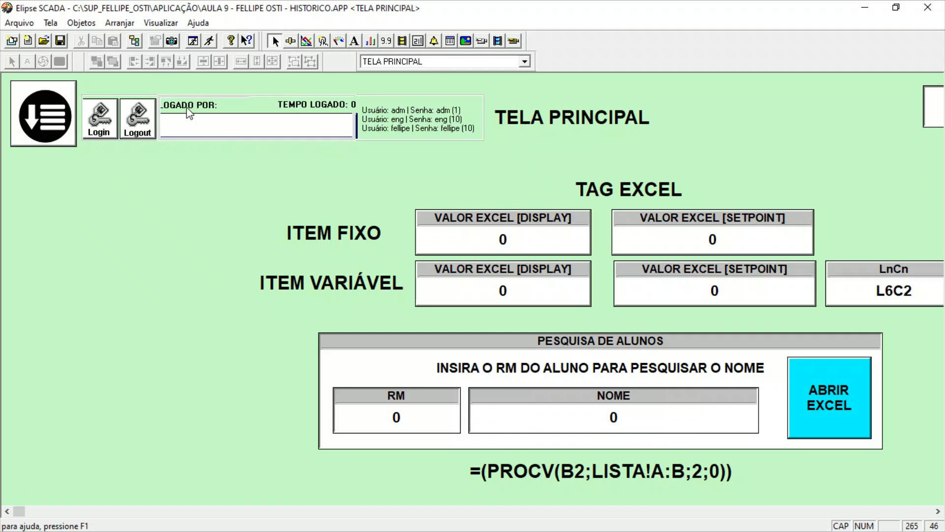
{"action": "left_click", "coordinate": [134, 40]}
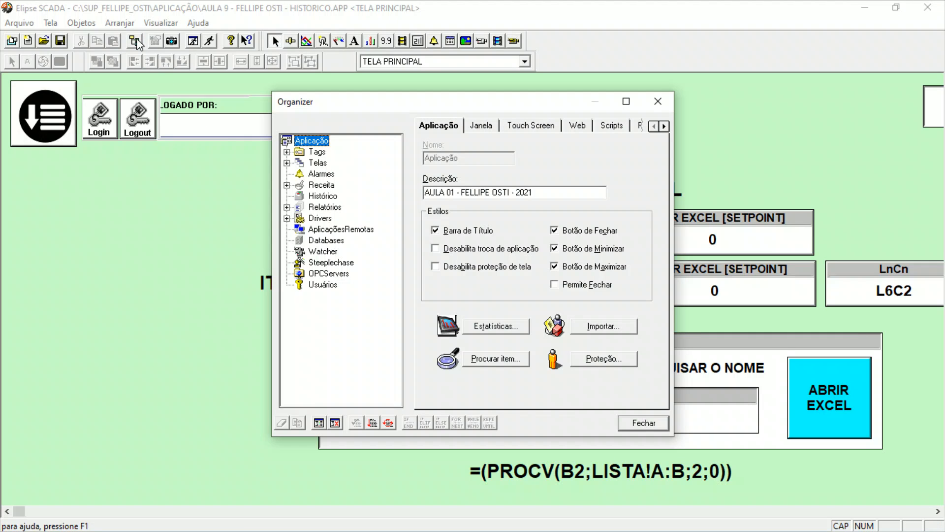
{"action": "left_click", "coordinate": [326, 196]}
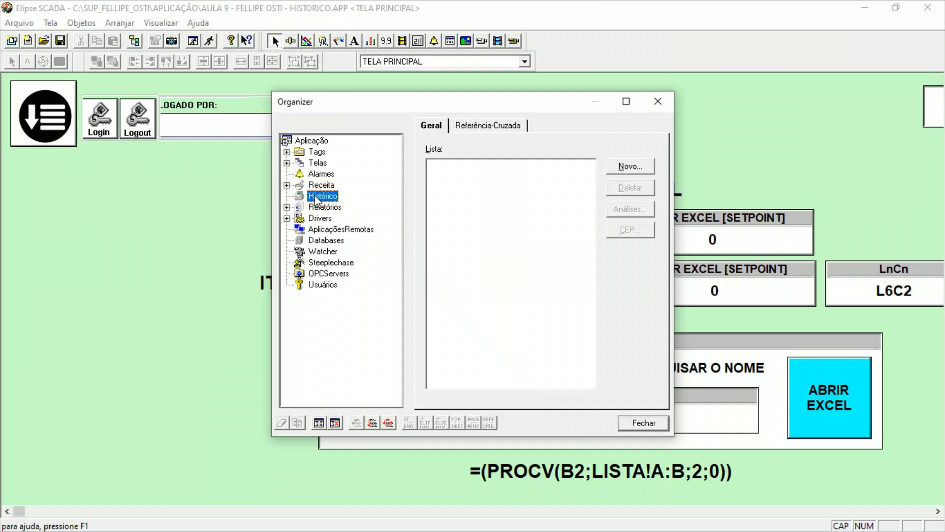
{"action": "left_click", "coordinate": [631, 168]}
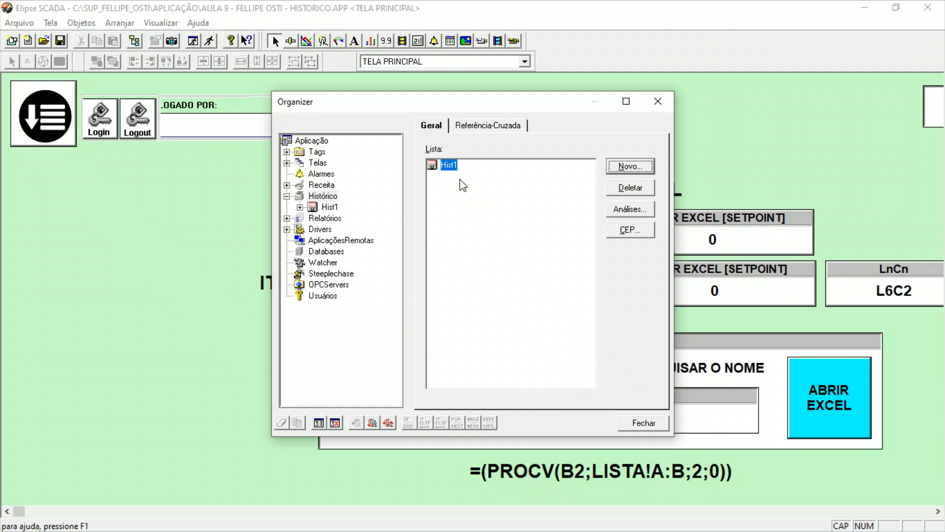
Name the new history Hist_Aluno.
{"action": "left_click", "coordinate": [329, 208]}
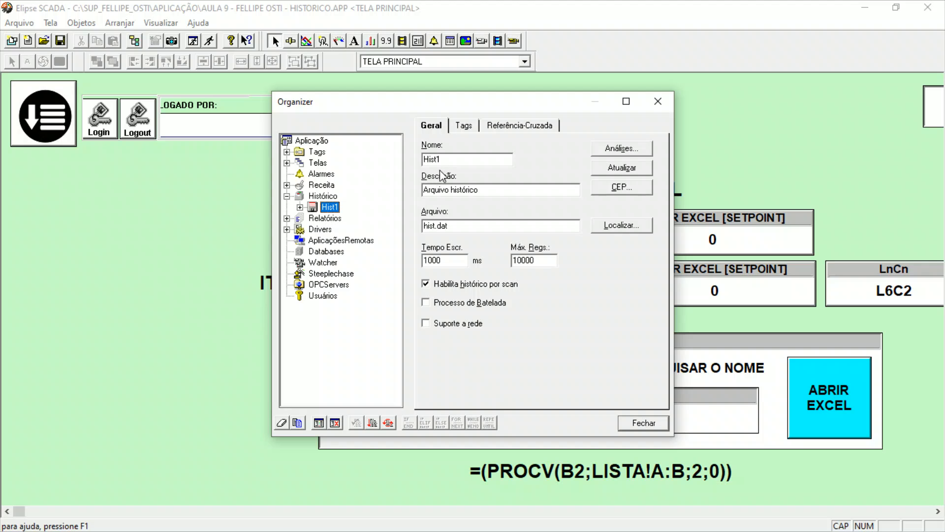
{"action": "left_click_drag", "start_coordinate": [437, 159], "coordinate": [454, 160]}
{"action": "type", "text": "_Aluno"}
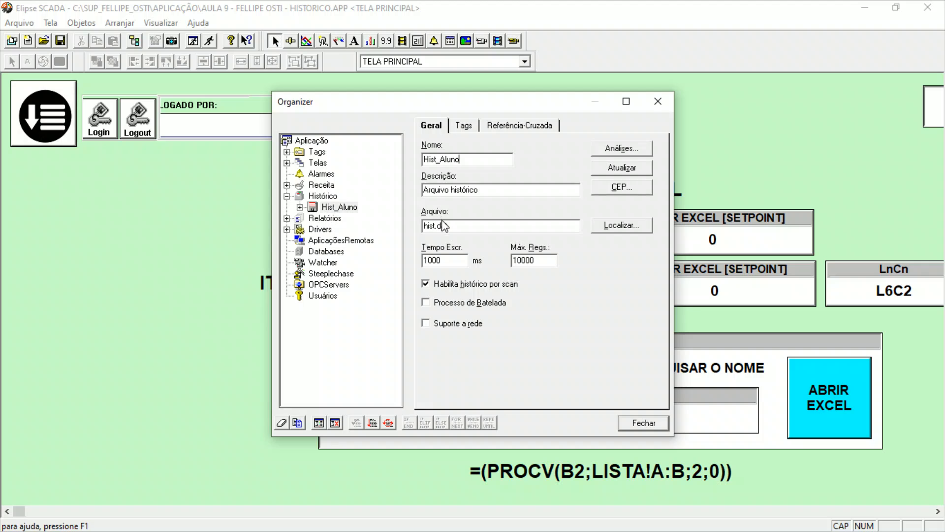
Set the history's data file to Hist_Aluno.dat, reusing the history's name.
{"action": "left_click_drag", "start_coordinate": [441, 226], "coordinate": [460, 225]}
{"action": "left_click", "coordinate": [434, 226]}
{"action": "left_click_drag", "start_coordinate": [462, 159], "coordinate": [404, 156]}
{"action": "key", "text": "ctrl+c"}
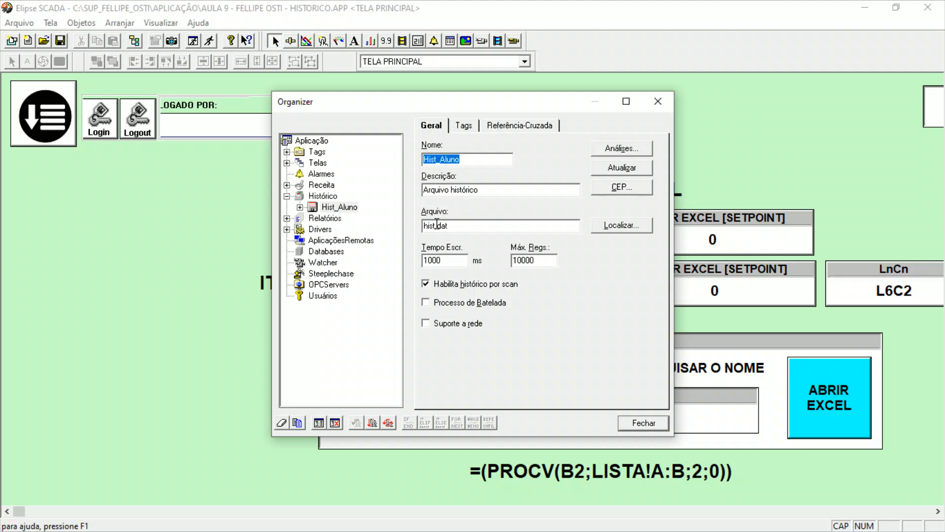
{"action": "left_click_drag", "start_coordinate": [437, 226], "coordinate": [409, 230]}
{"action": "key", "text": "BackSpace"}
{"action": "key", "text": "ctrl+v"}
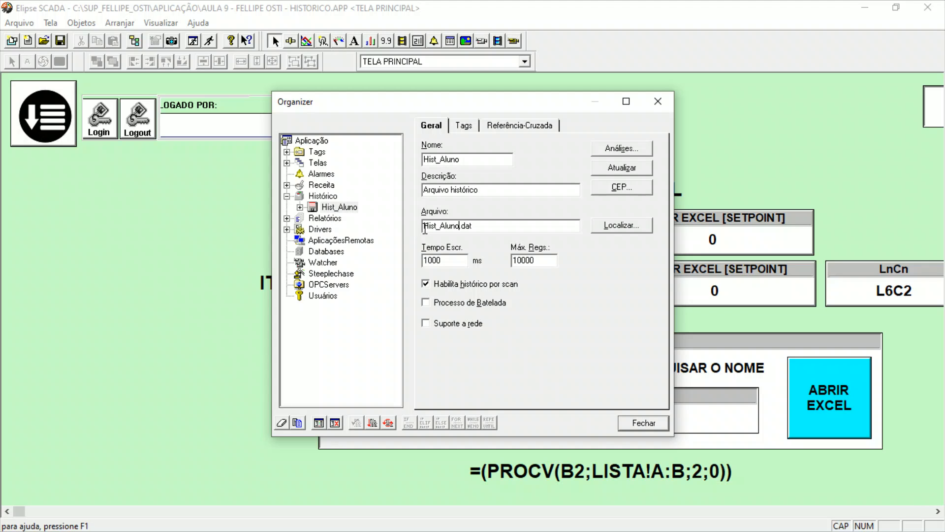
{"action": "left_click_drag", "start_coordinate": [459, 225], "coordinate": [478, 227]}
{"action": "left_click", "coordinate": [494, 228]}
Disable recording by scan for the Hist_Aluno history, keeping its write time and maximum record settings.
{"action": "left_click_drag", "start_coordinate": [536, 262], "coordinate": [503, 264]}
{"action": "double_click", "coordinate": [455, 260]}
{"action": "left_click_drag", "start_coordinate": [488, 103], "coordinate": [224, 100]}
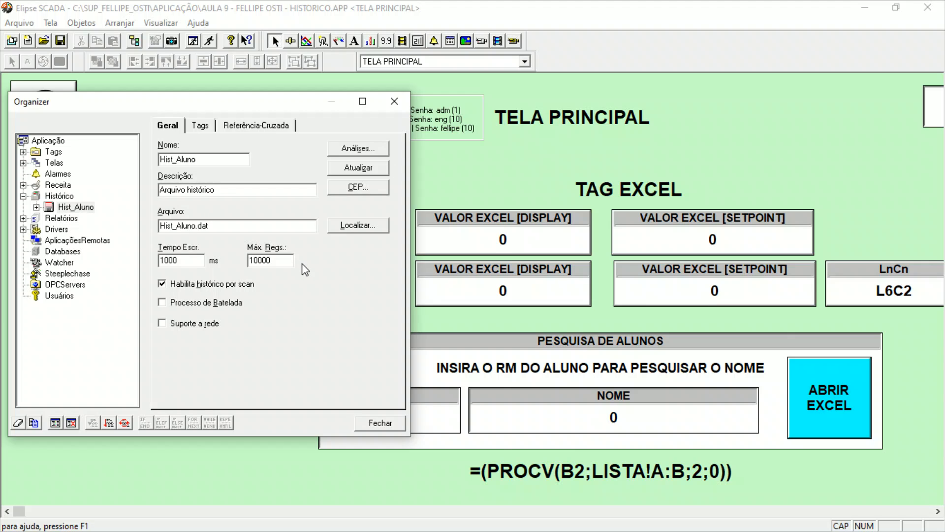
{"action": "double_click", "coordinate": [273, 259]}
{"action": "double_click", "coordinate": [199, 261]}
{"action": "left_click", "coordinate": [176, 287]}
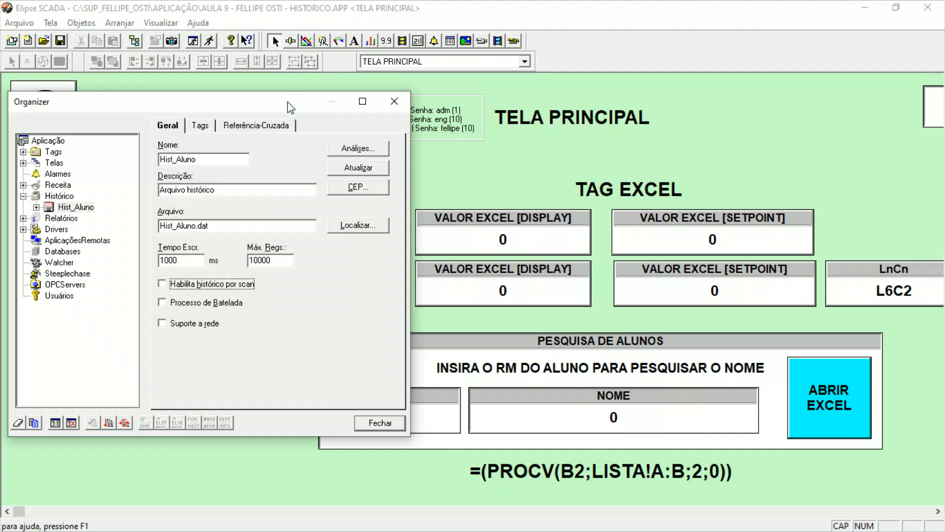
{"action": "left_click_drag", "start_coordinate": [289, 101], "coordinate": [455, 97]}
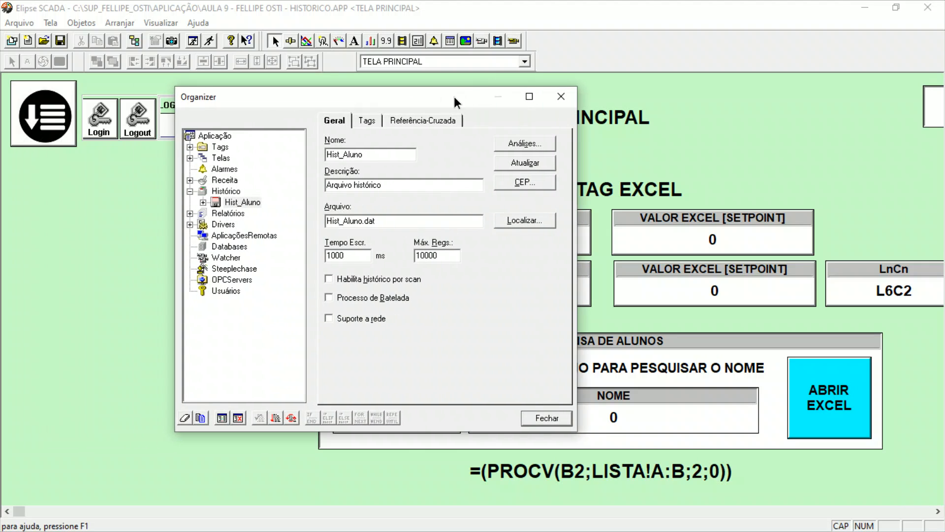
Add the ALUNO_NOME tag from TAG_EXCEL to the Hist_Aluno history as a String field.
{"action": "left_click", "coordinate": [366, 121]}
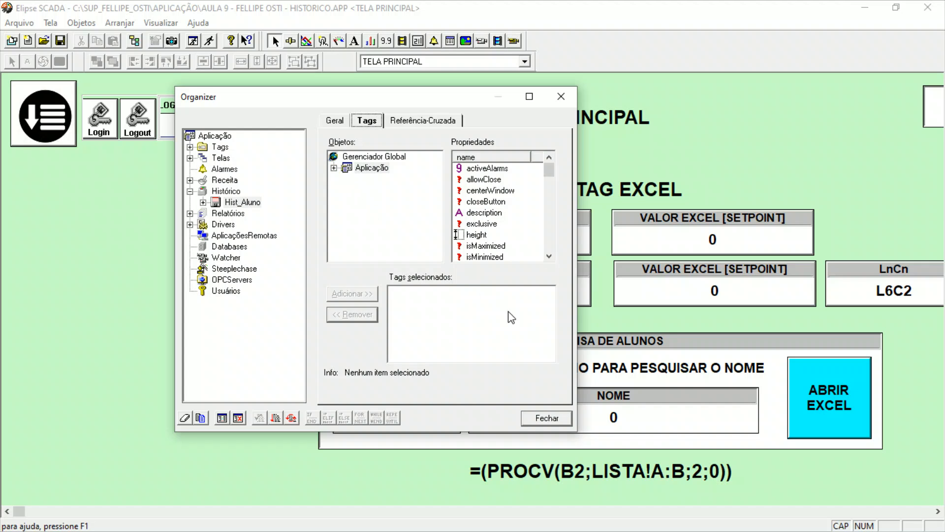
{"action": "left_click_drag", "start_coordinate": [451, 99], "coordinate": [315, 38]}
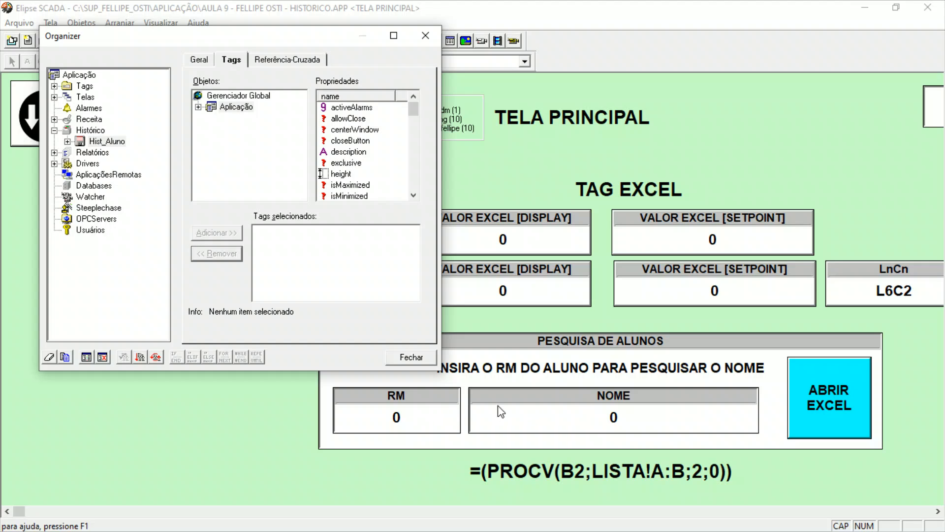
{"action": "left_click", "coordinate": [198, 108]}
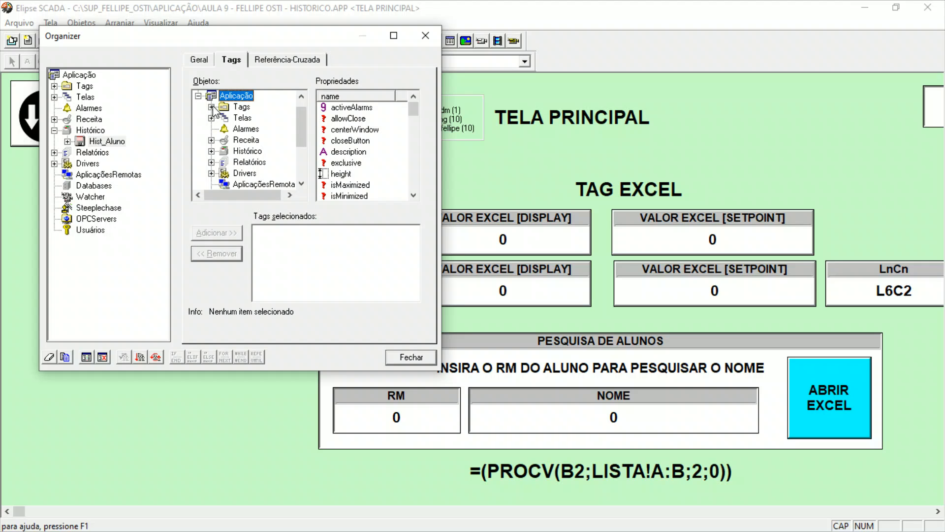
{"action": "left_click", "coordinate": [212, 106]}
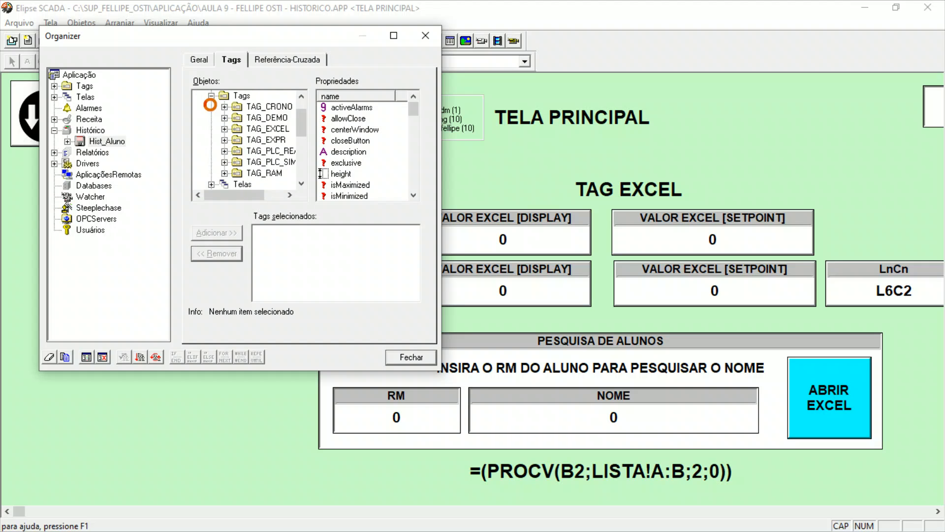
{"action": "left_click", "coordinate": [224, 128]}
{"action": "left_click", "coordinate": [273, 140]}
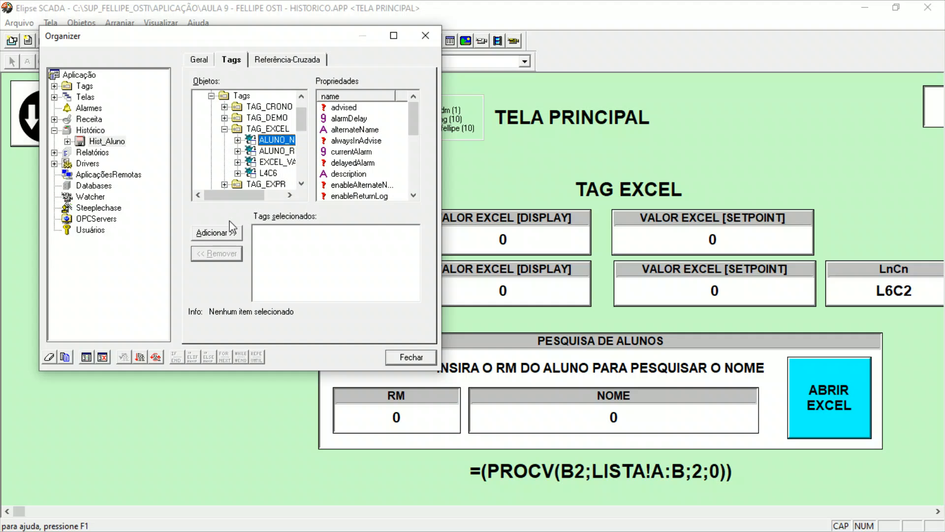
{"action": "left_click", "coordinate": [226, 232]}
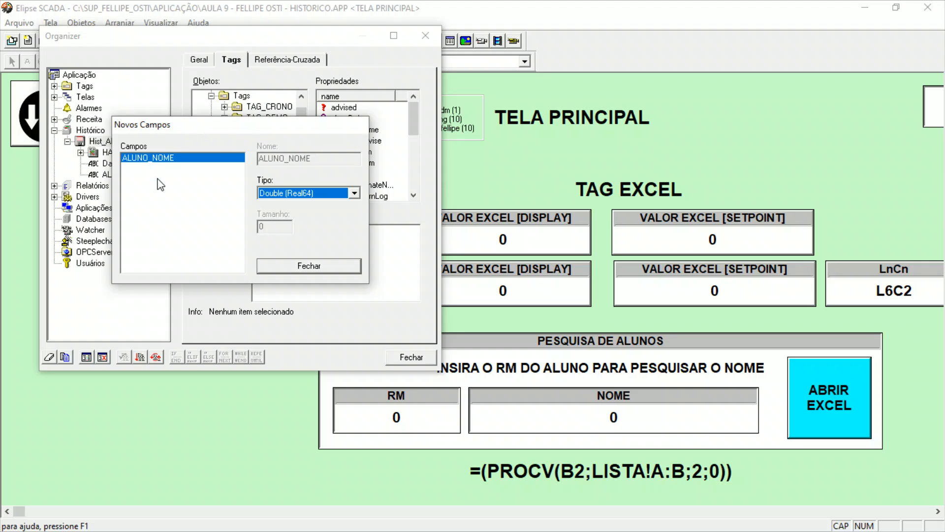
{"action": "left_click", "coordinate": [346, 198]}
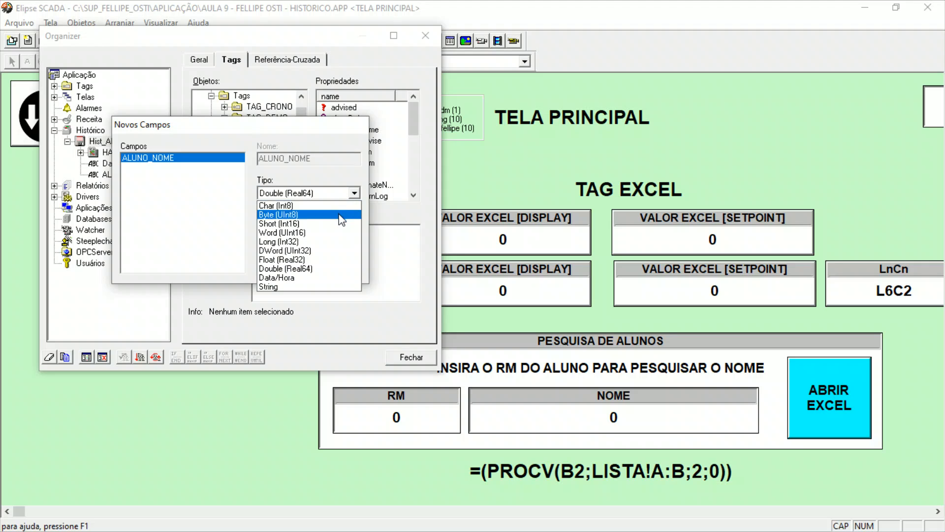
{"action": "left_click", "coordinate": [313, 286]}
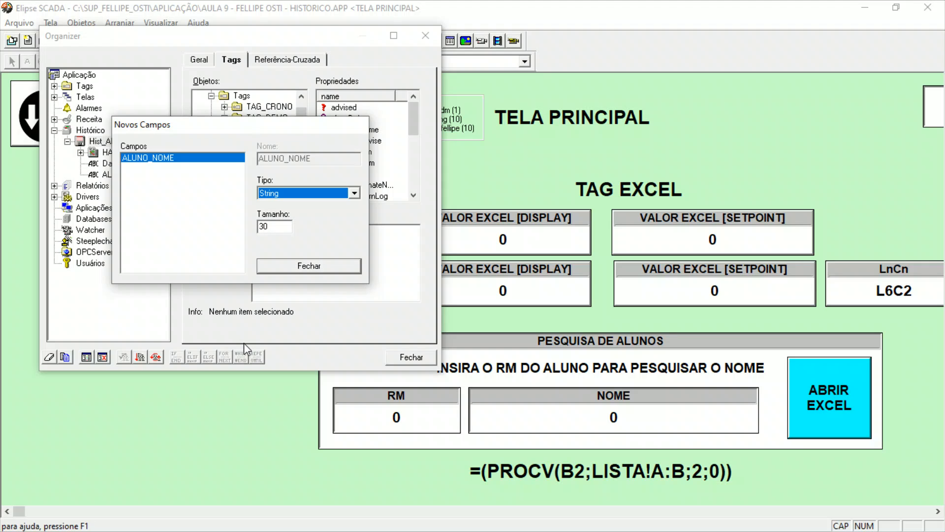
{"action": "left_click", "coordinate": [289, 267]}
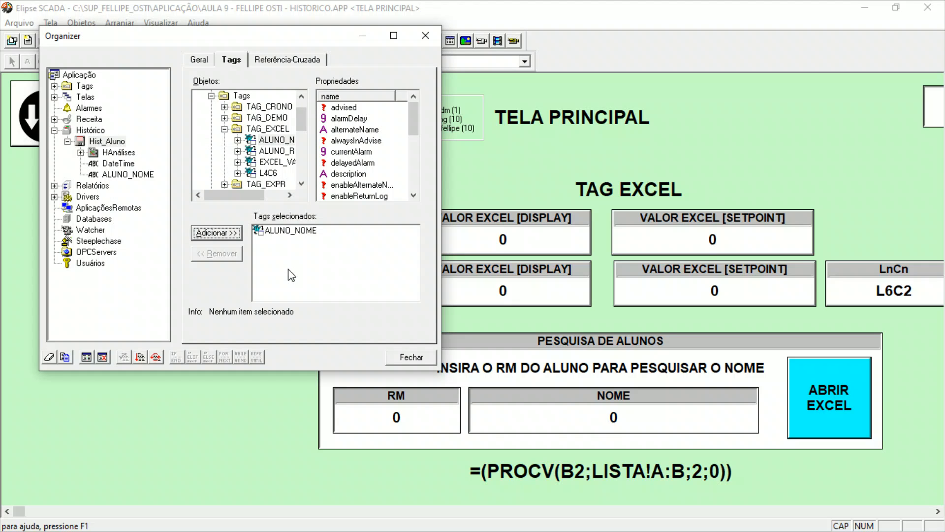
Add the ALUNO_RM tag from TAG_EXCEL to the Hist_Aluno history as a String field with size 5.
{"action": "left_click", "coordinate": [279, 151]}
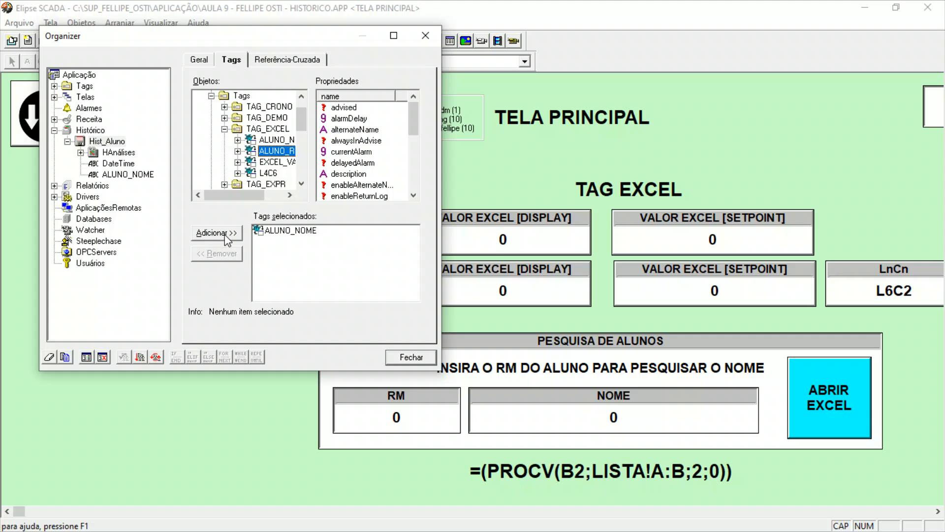
{"action": "left_click", "coordinate": [224, 234]}
{"action": "left_click", "coordinate": [298, 193]}
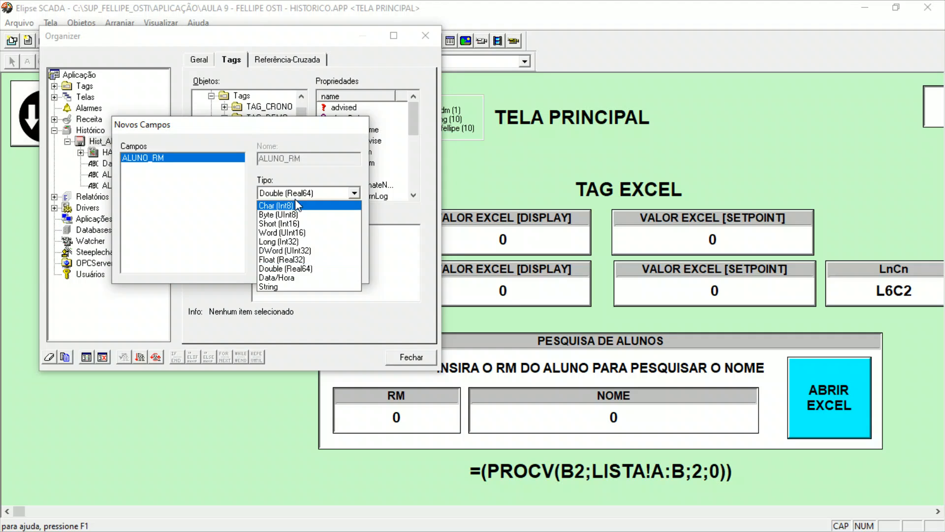
{"action": "left_click", "coordinate": [287, 287]}
{"action": "left_click_drag", "start_coordinate": [276, 226], "coordinate": [257, 227]}
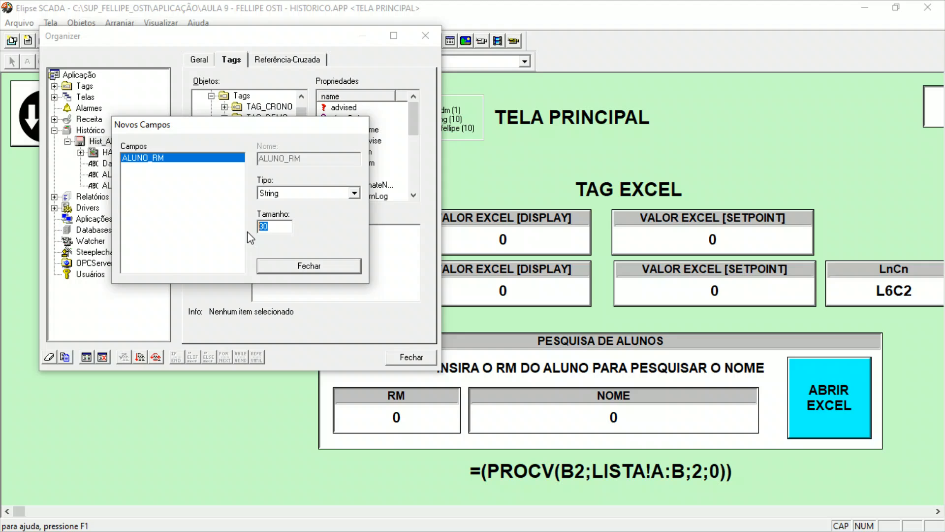
{"action": "type", "text": "5"}
{"action": "left_click_drag", "start_coordinate": [276, 227], "coordinate": [256, 227]}
{"action": "left_click", "coordinate": [298, 267]}
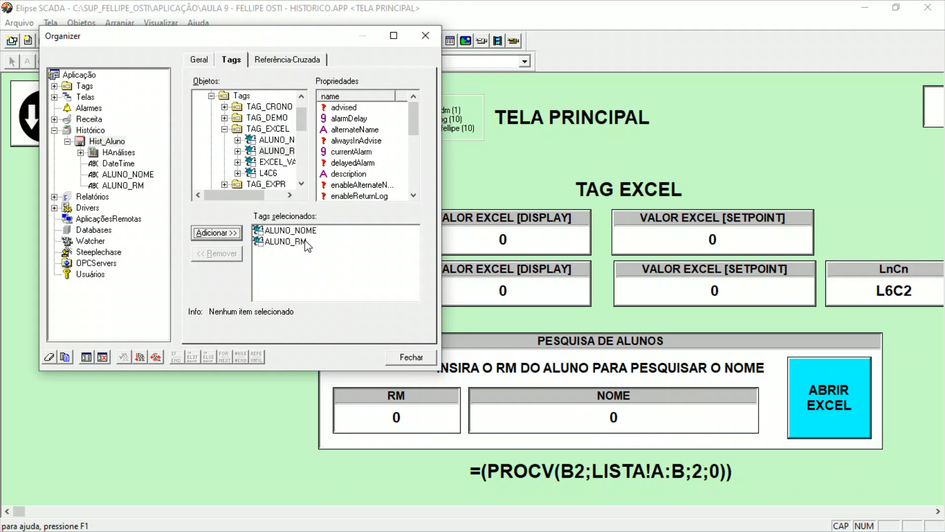
Update the Hist_Aluno history file's structure and check its list of selected tags.
{"action": "left_click", "coordinate": [305, 242]}
{"action": "left_click", "coordinate": [308, 230]}
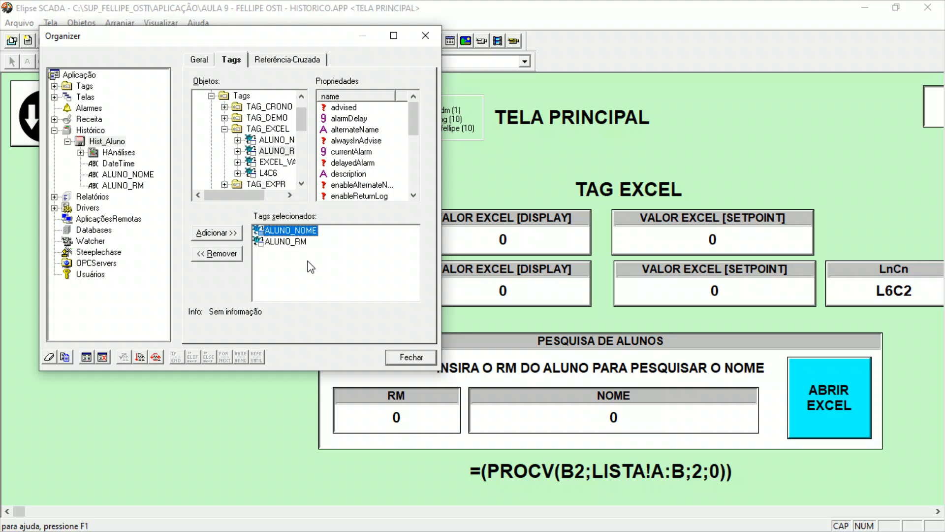
{"action": "left_click", "coordinate": [200, 60]}
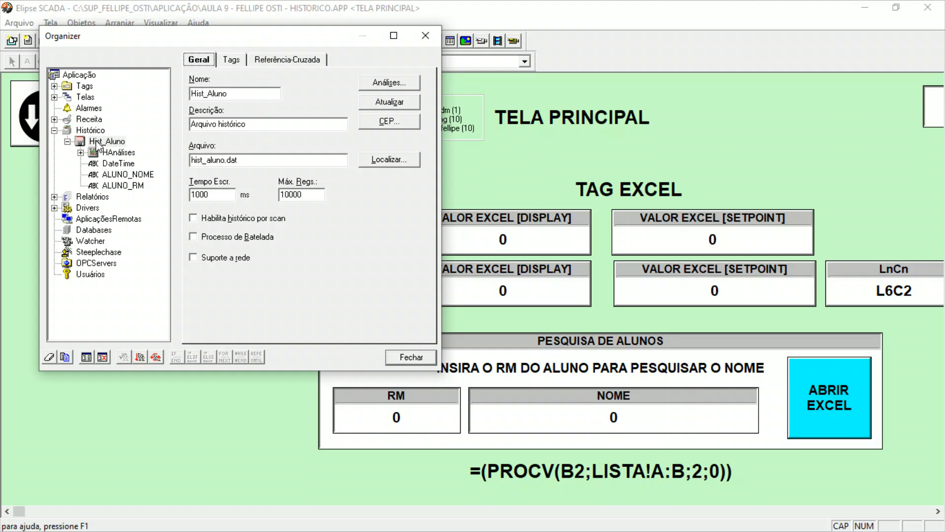
{"action": "left_click", "coordinate": [393, 104]}
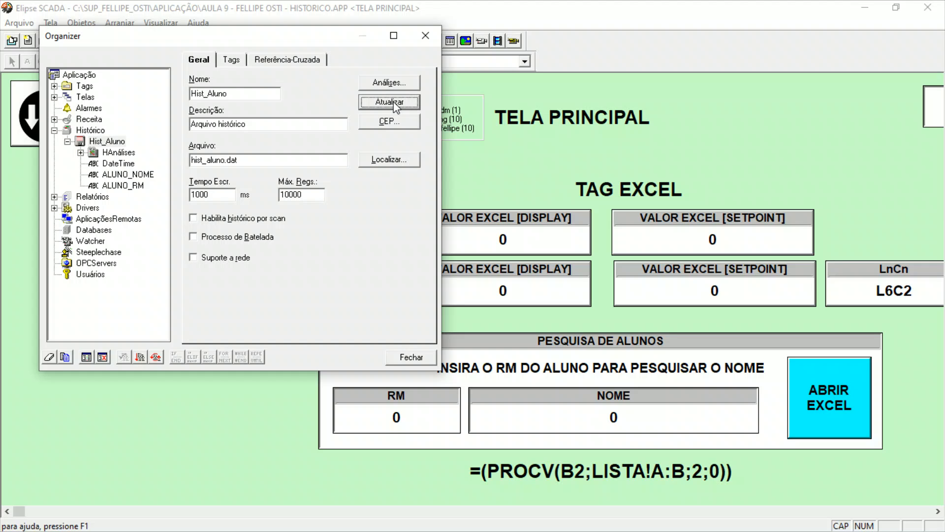
{"action": "left_click", "coordinate": [229, 59]}
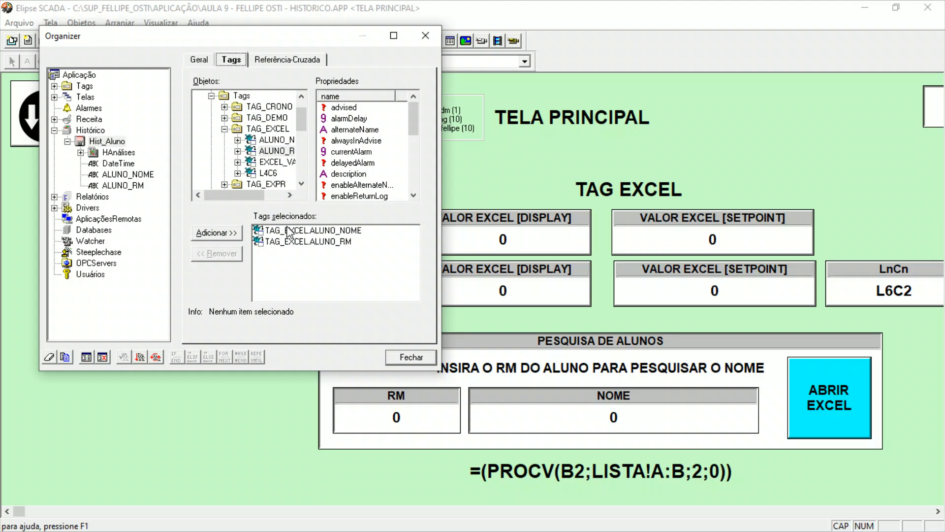
{"action": "left_click", "coordinate": [208, 59]}
{"action": "left_click", "coordinate": [385, 105]}
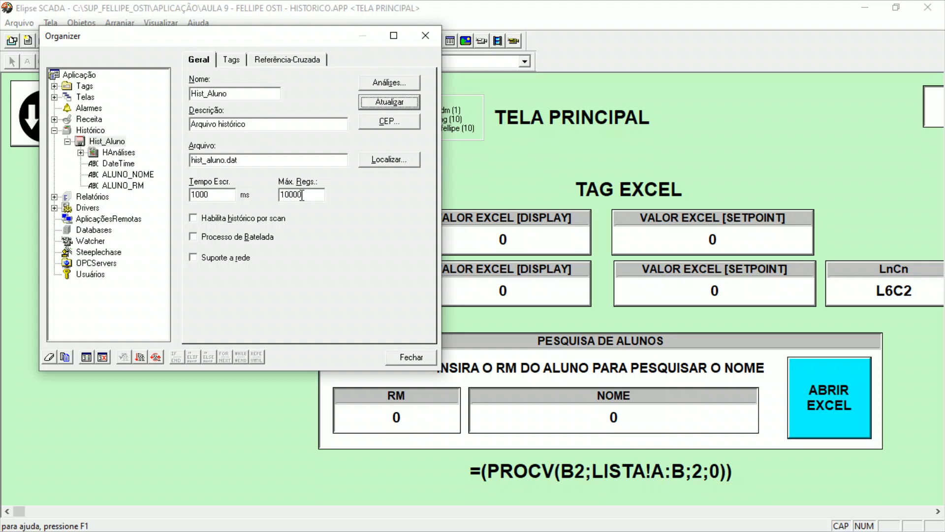
Review Hist_Aluno's write time and record limit and the definitions of its DateTime, ALUNO_NOME and ALUNO_RM fields, then close the Organizer.
{"action": "left_click_drag", "start_coordinate": [222, 194], "coordinate": [189, 194]}
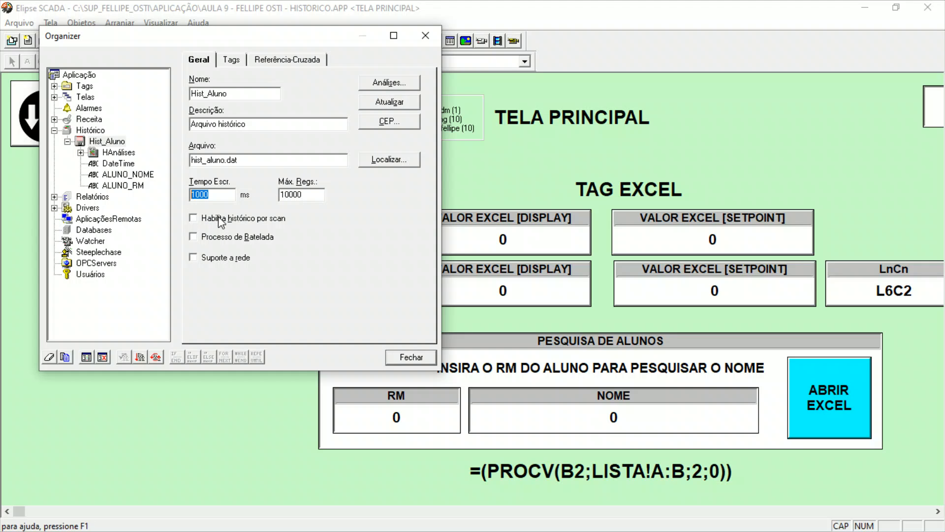
{"action": "left_click_drag", "start_coordinate": [223, 194], "coordinate": [184, 193]}
{"action": "left_click_drag", "start_coordinate": [306, 193], "coordinate": [271, 199]}
{"action": "left_click", "coordinate": [122, 165]}
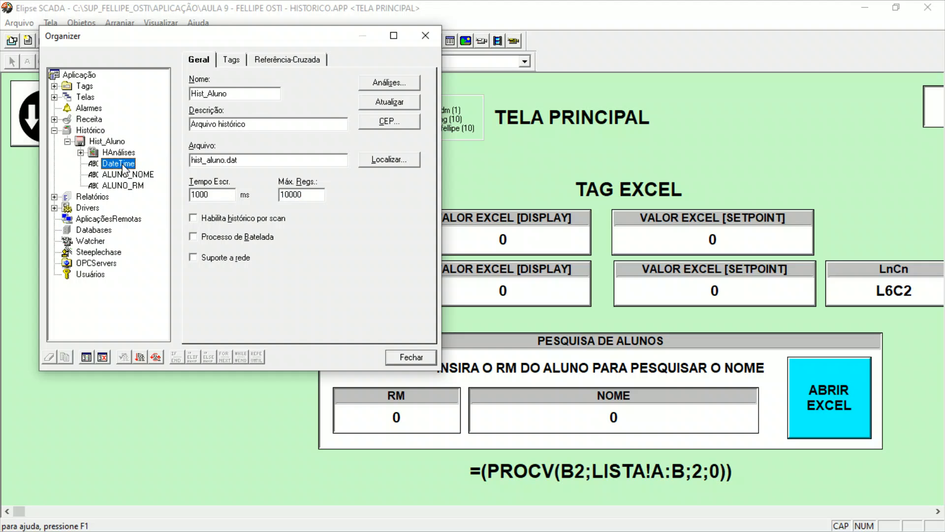
{"action": "left_click", "coordinate": [126, 173]}
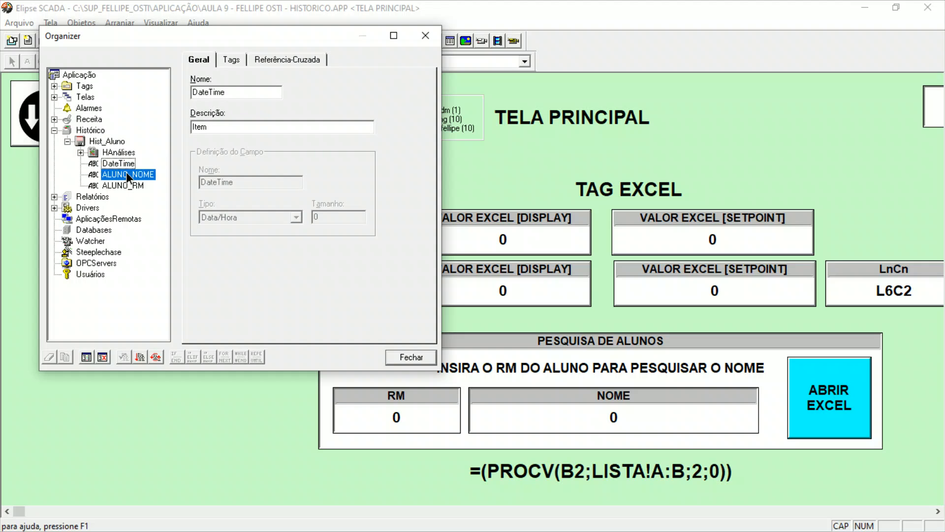
{"action": "left_click", "coordinate": [129, 186]}
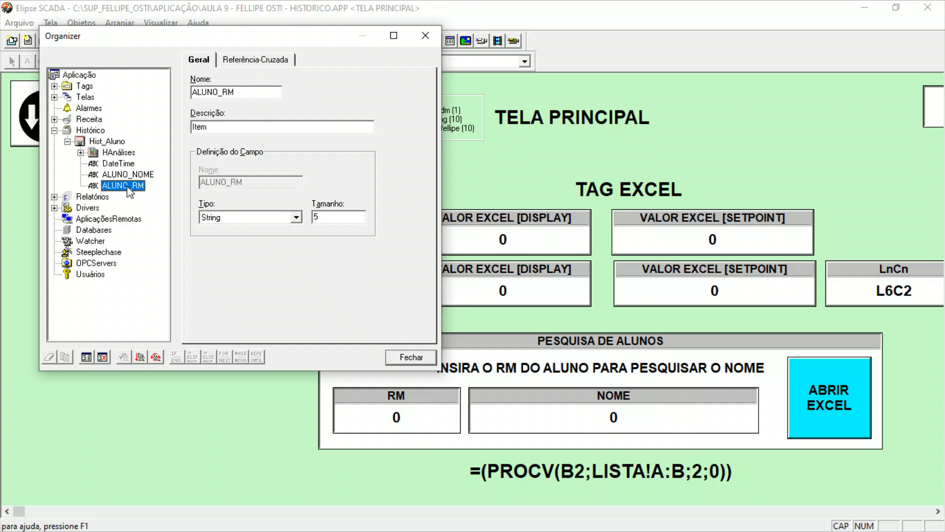
{"action": "double_click", "coordinate": [329, 217]}
{"action": "left_click", "coordinate": [108, 175]}
{"action": "left_click", "coordinate": [110, 165]}
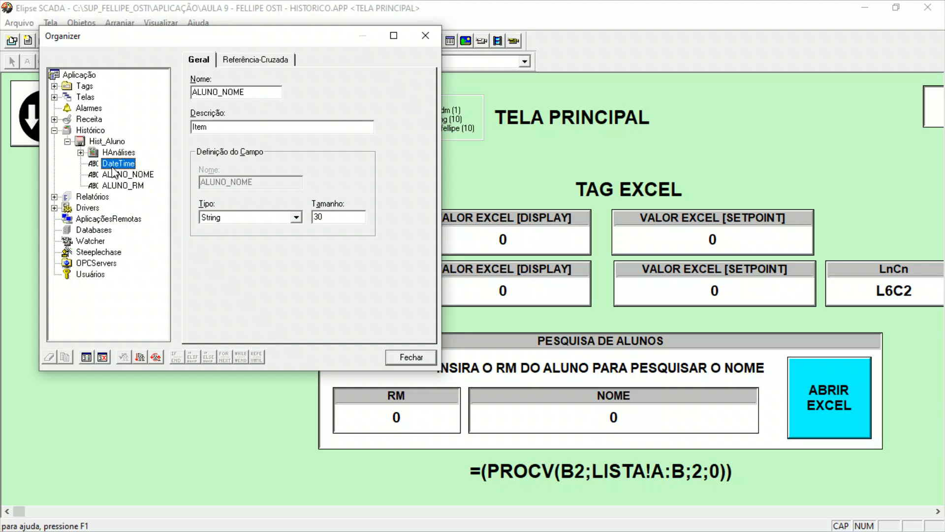
{"action": "left_click", "coordinate": [232, 59]}
{"action": "left_click", "coordinate": [199, 59]}
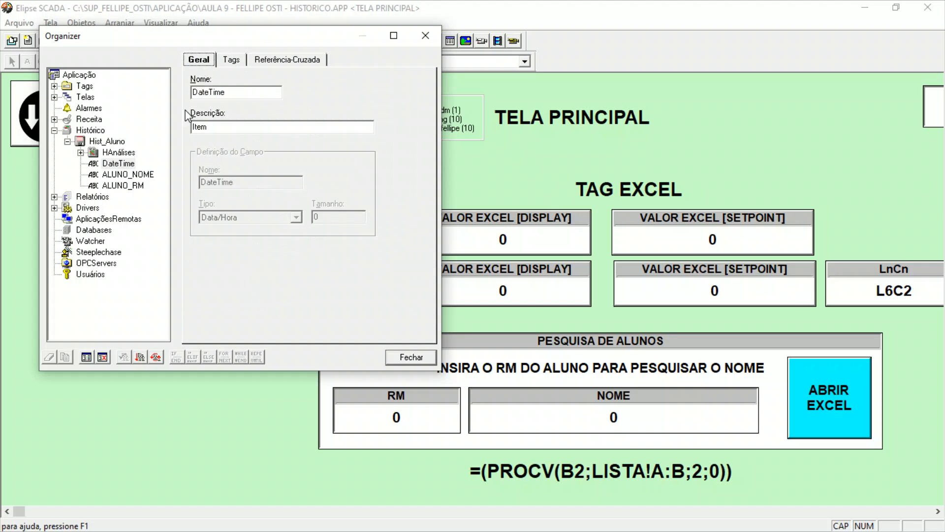
{"action": "left_click", "coordinate": [107, 141]}
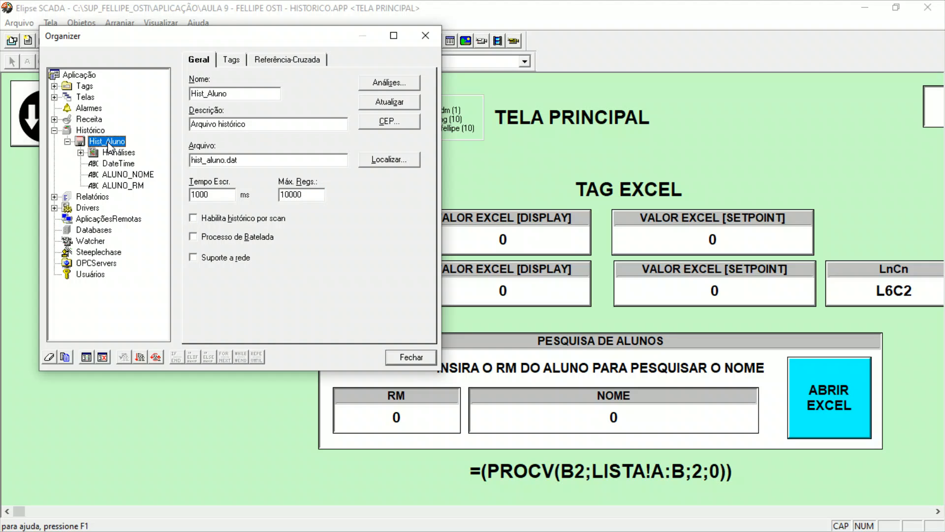
{"action": "left_click", "coordinate": [410, 355]}
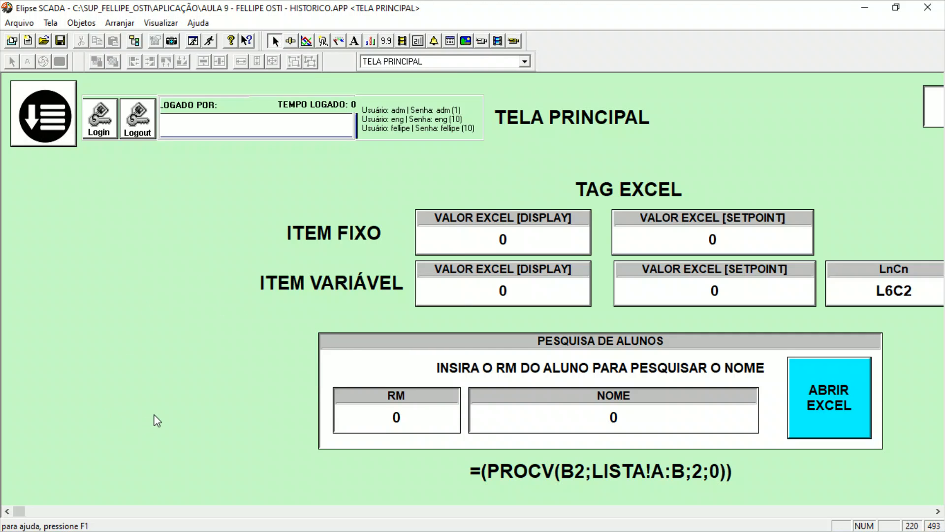
Place a Browser object in the empty area beside the PESQUISA DE ALUNOS box, with its lower edge roughly level with the box.
{"action": "left_click", "coordinate": [81, 23]}
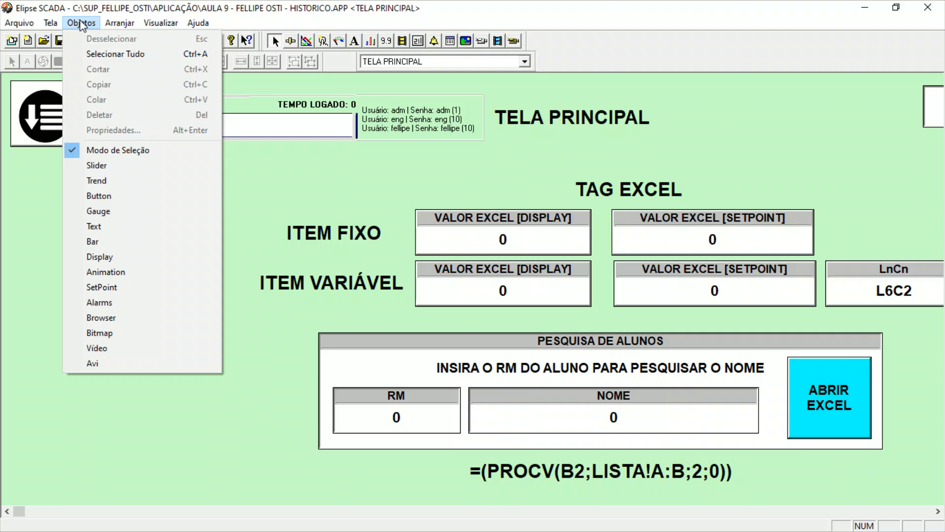
{"action": "left_click", "coordinate": [108, 317]}
{"action": "left_click_drag", "start_coordinate": [19, 283], "coordinate": [297, 452]}
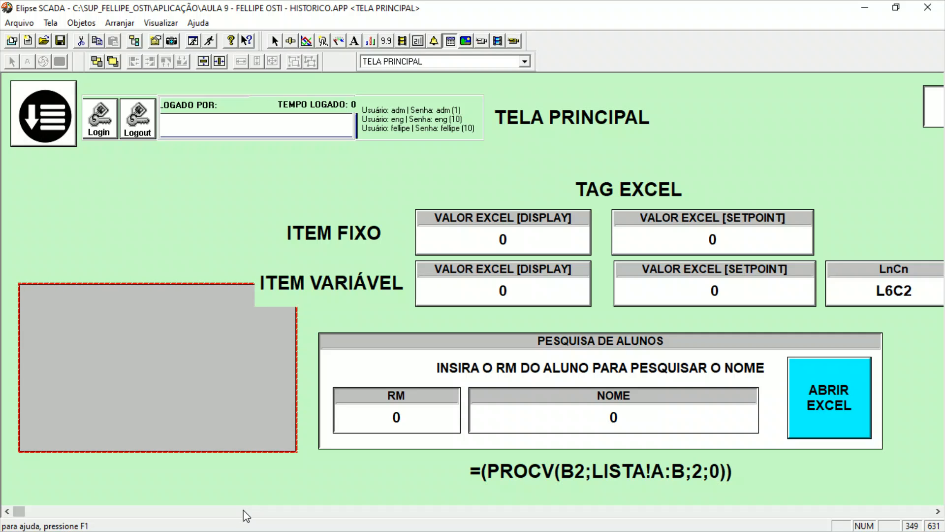
{"action": "left_click_drag", "start_coordinate": [213, 352], "coordinate": [215, 379]}
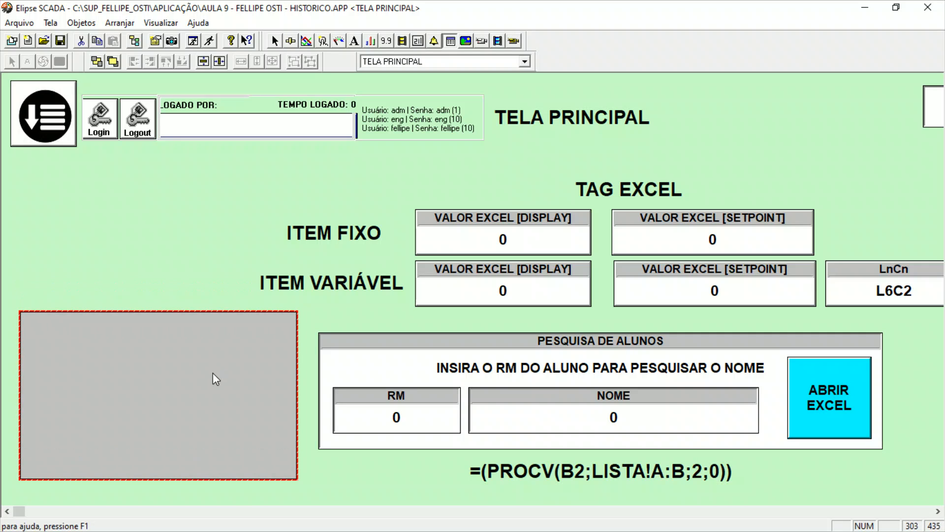
{"action": "left_click_drag", "start_coordinate": [202, 479], "coordinate": [200, 453]}
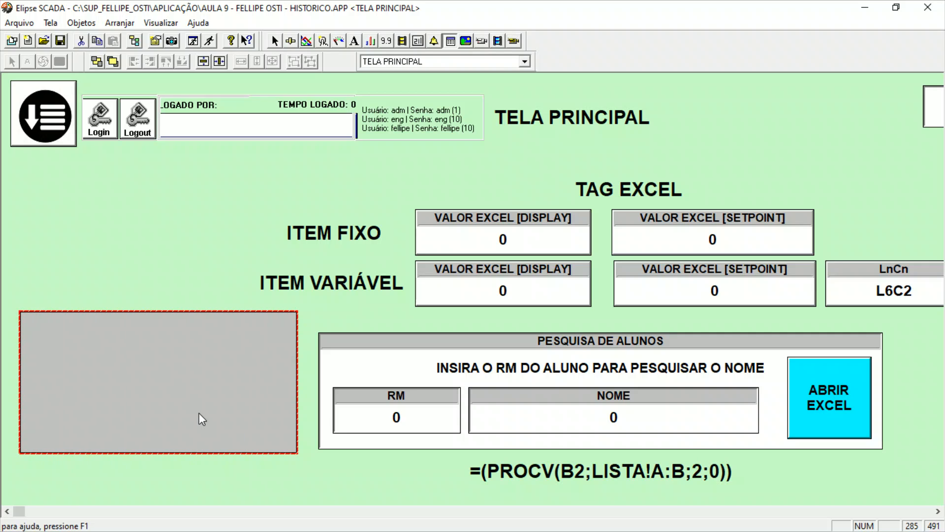
Set the new browser's source file to hist_aluno.dat from the APLICAÇÃO folder.
{"action": "double_click", "coordinate": [199, 412]}
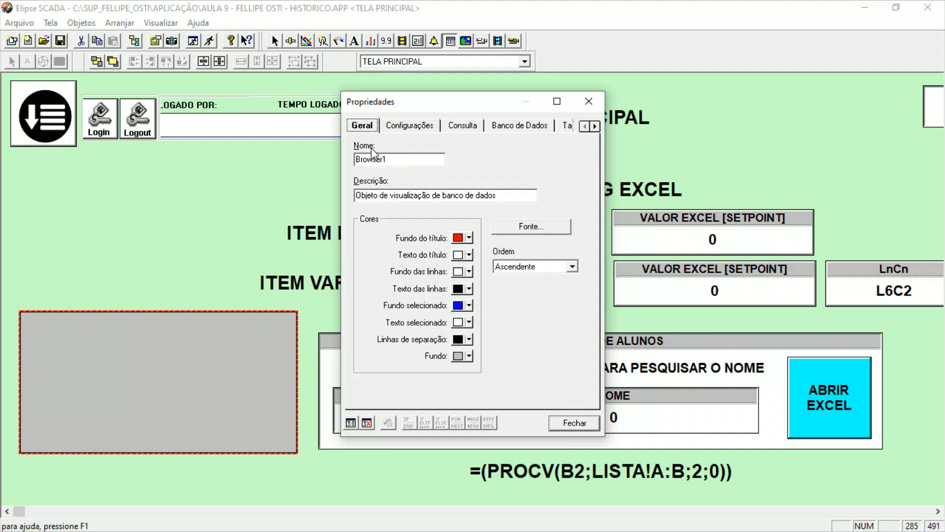
{"action": "left_click", "coordinate": [517, 126]}
{"action": "left_click", "coordinate": [465, 127]}
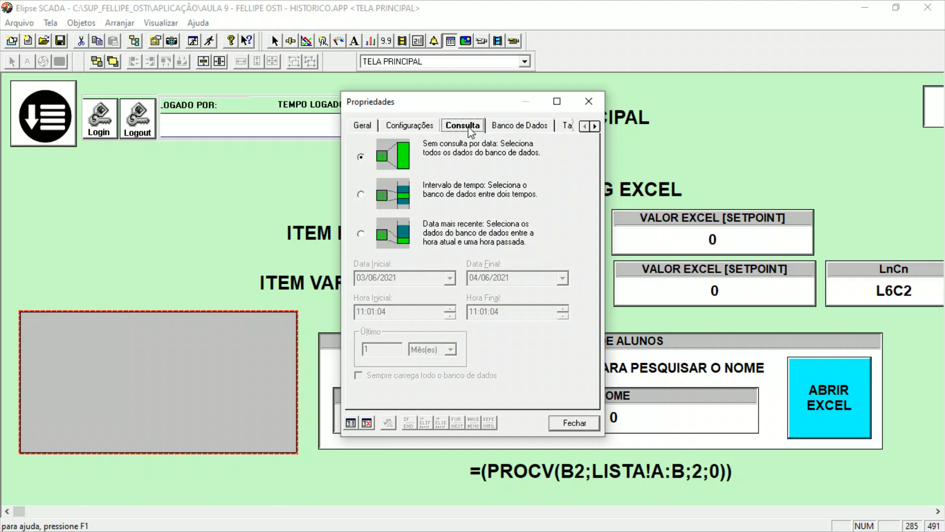
{"action": "left_click", "coordinate": [417, 132]}
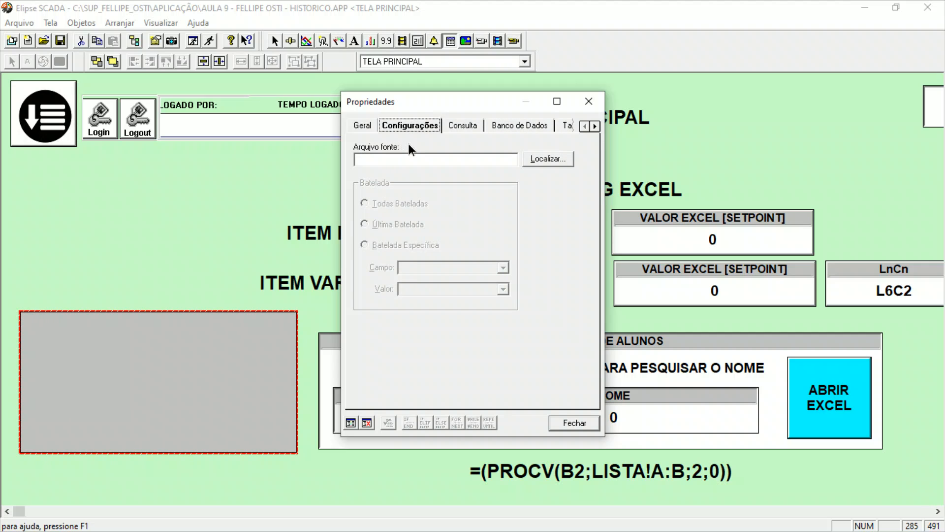
{"action": "left_click", "coordinate": [548, 159]}
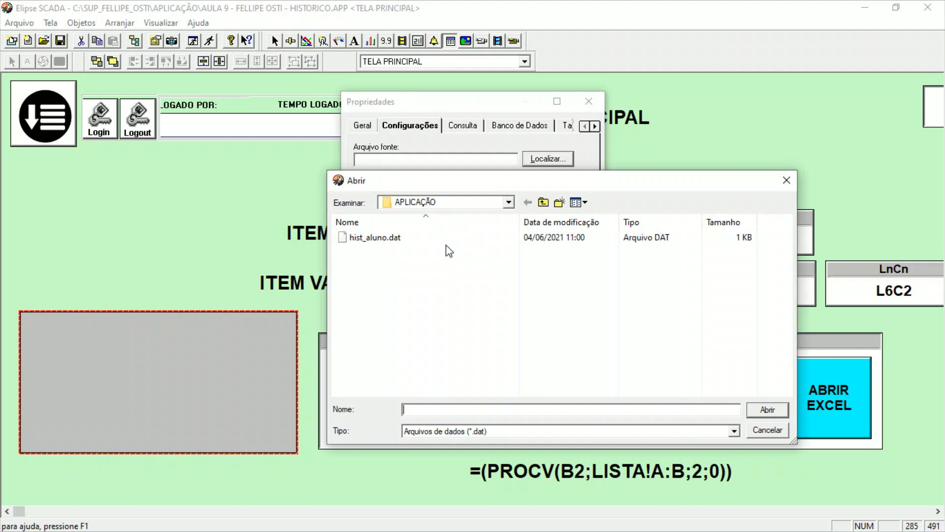
{"action": "left_click", "coordinate": [377, 238]}
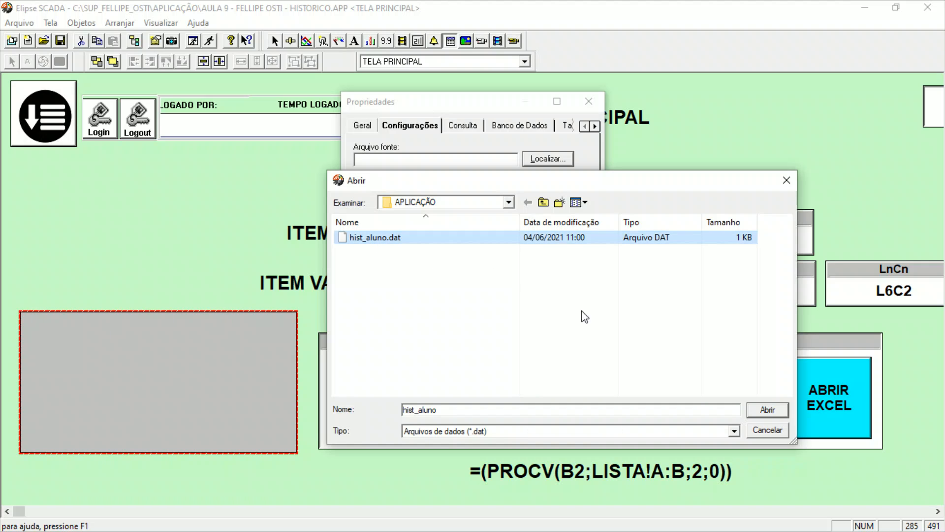
{"action": "left_click", "coordinate": [771, 409]}
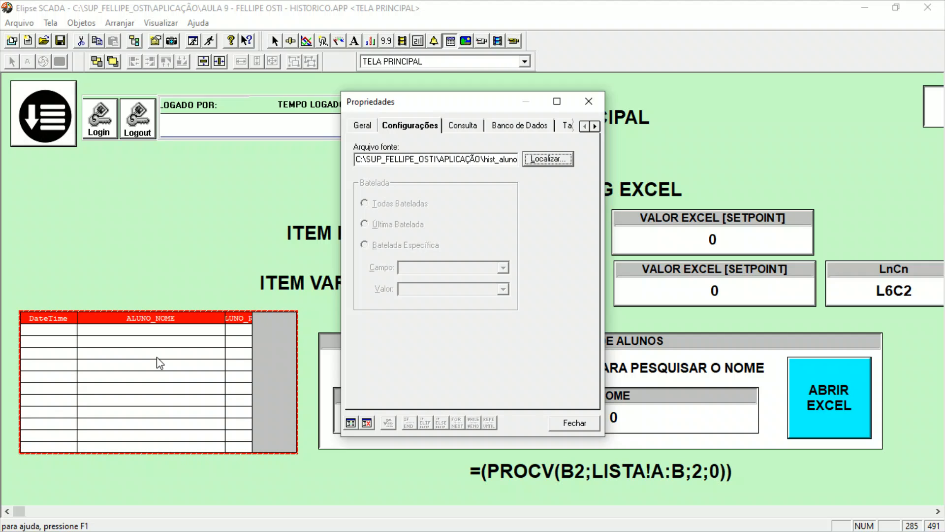
Move the browser's ALUNO_RM field ahead of ALUNO_NOME and update the file structure.
{"action": "left_click", "coordinate": [461, 127]}
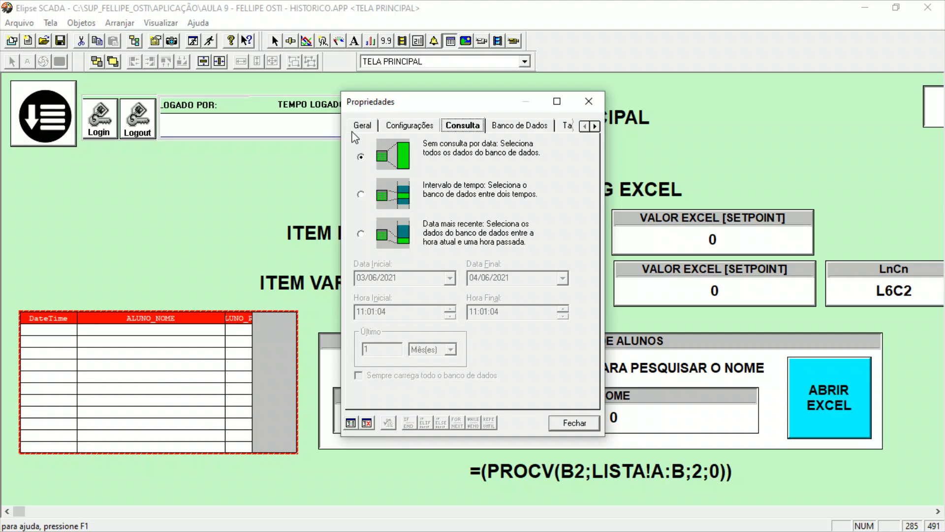
{"action": "left_click", "coordinate": [516, 129]}
{"action": "left_click", "coordinate": [407, 159]}
{"action": "left_click", "coordinate": [403, 168]}
{"action": "left_click", "coordinate": [400, 177]}
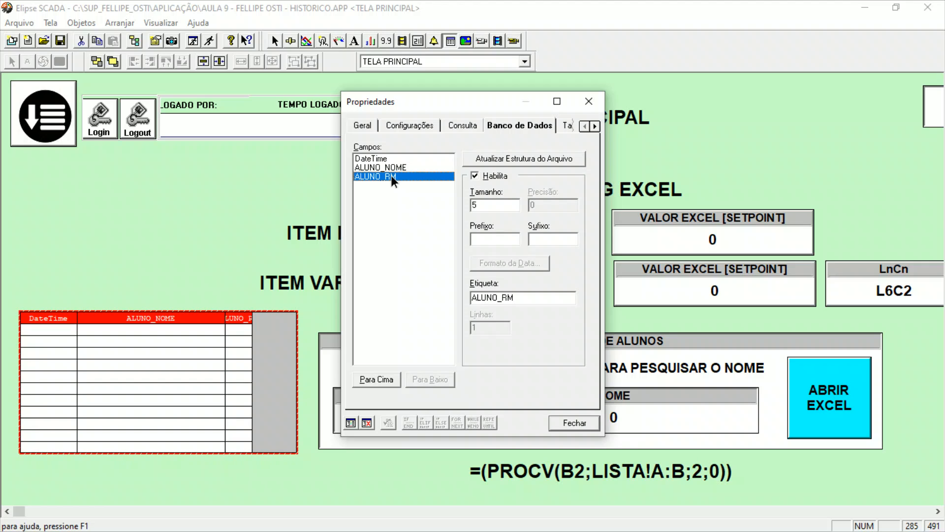
{"action": "left_click", "coordinate": [388, 380]}
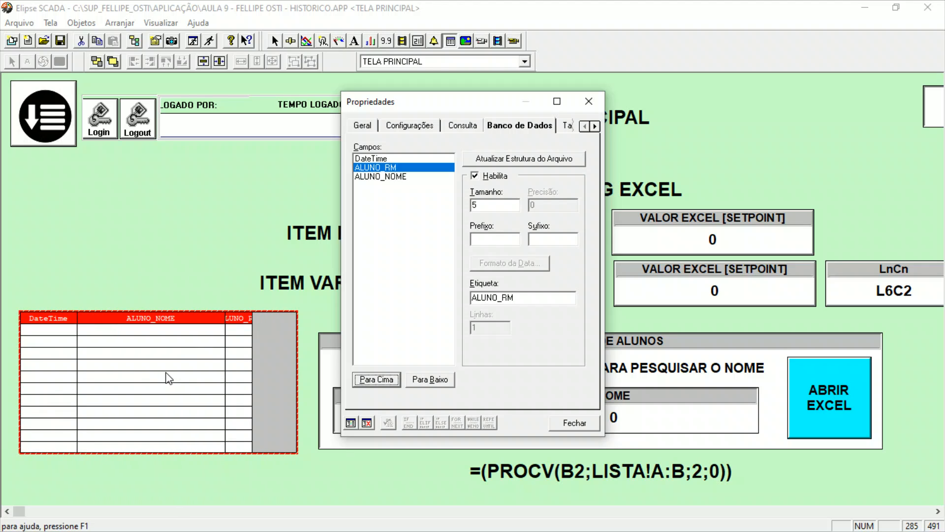
{"action": "left_click", "coordinate": [513, 161]}
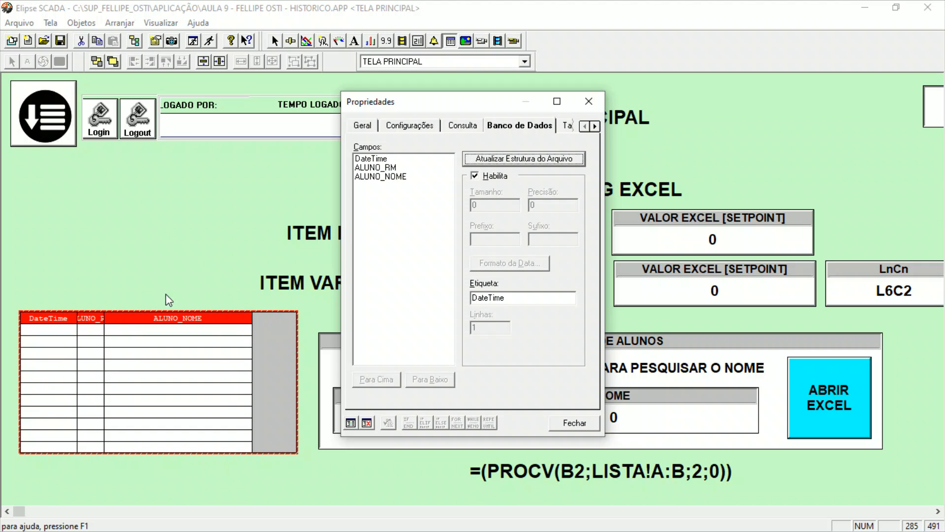
Set the browser's ALUNO_RM field size to 10 and update the file structure.
{"action": "left_click", "coordinate": [379, 167]}
{"action": "double_click", "coordinate": [477, 205]}
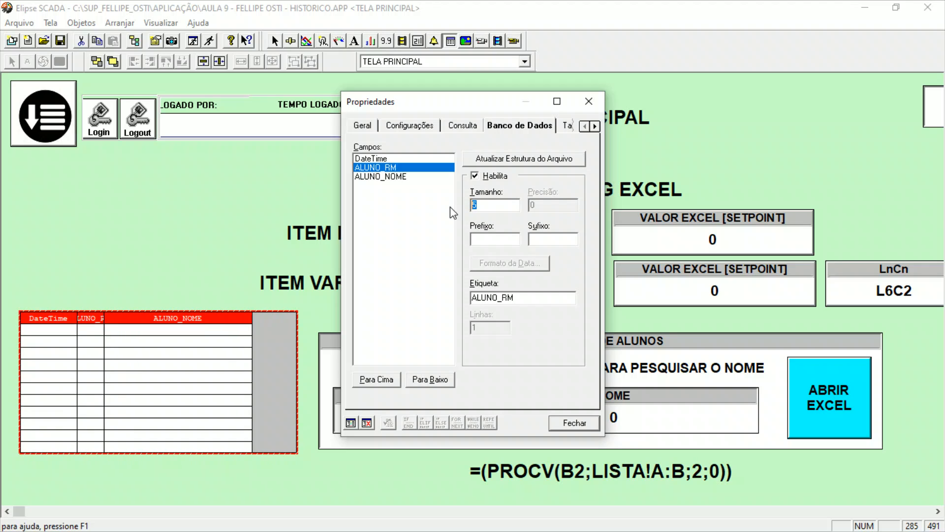
{"action": "type", "text": "10"}
{"action": "left_click", "coordinate": [524, 159]}
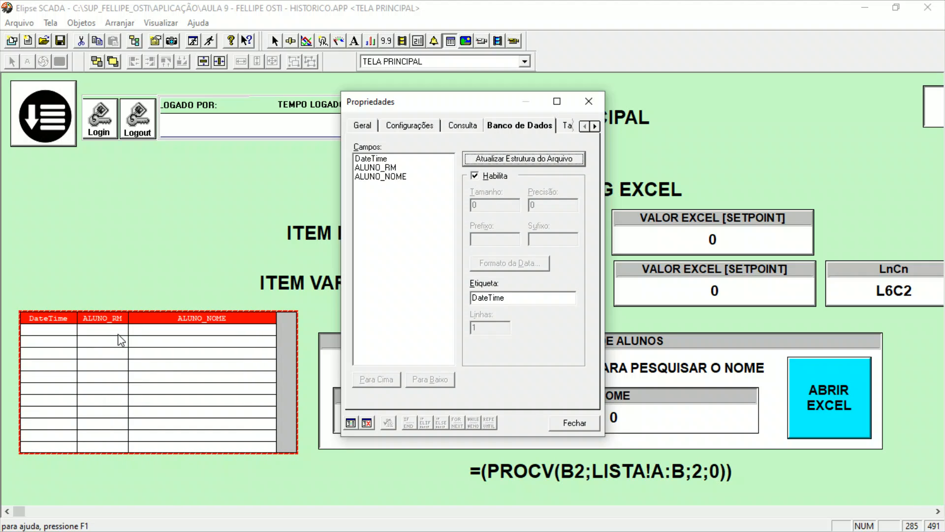
Set the browser's ALUNO_NOME field size to 35 and update the file structure.
{"action": "left_click", "coordinate": [367, 176]}
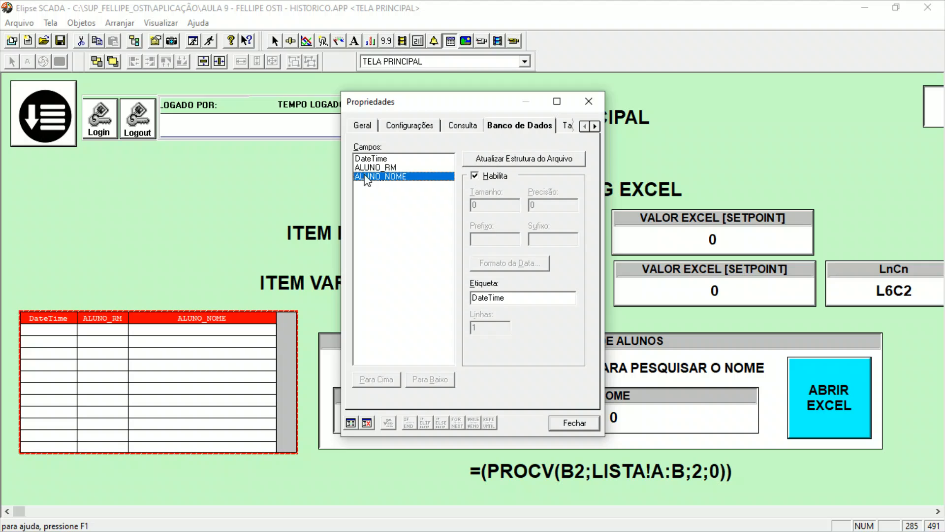
{"action": "left_click", "coordinate": [477, 205]}
{"action": "left_click_drag", "start_coordinate": [478, 207], "coordinate": [437, 208]}
{"action": "type", "text": "35"}
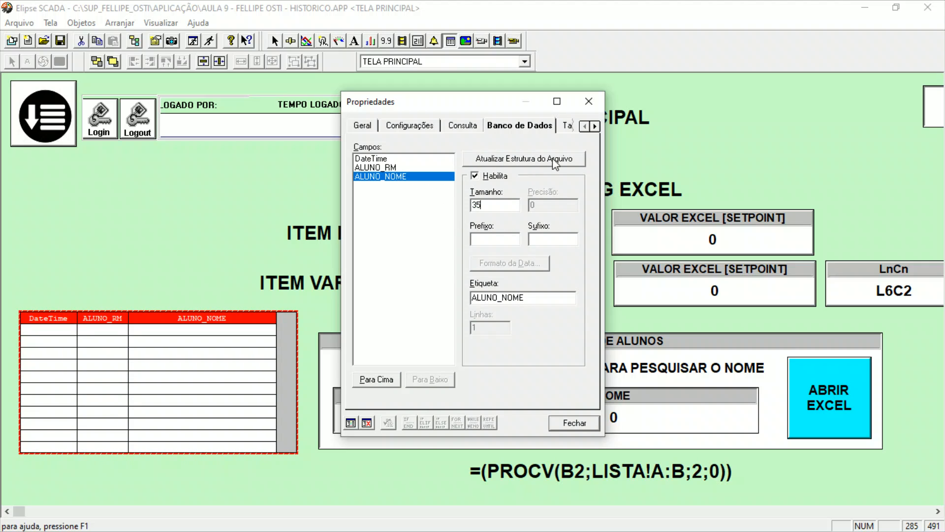
{"action": "left_click", "coordinate": [546, 158]}
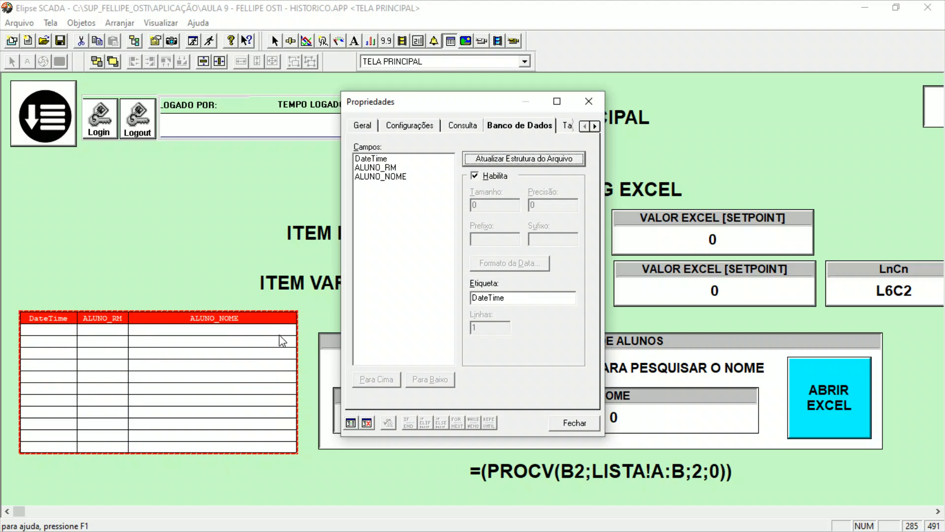
Give the browser's DateTime field the custom date format dd/mm/yy hh:mm:ss.
{"action": "left_click", "coordinate": [386, 161]}
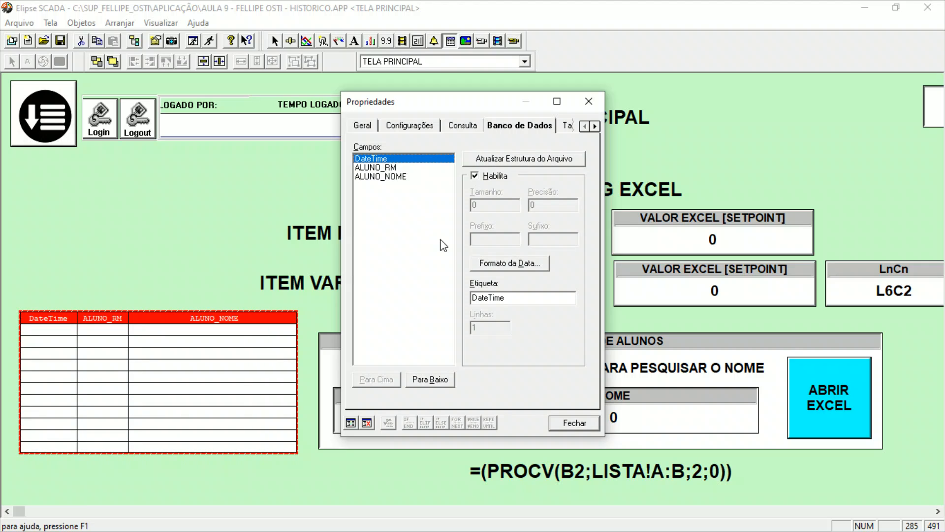
{"action": "left_click", "coordinate": [522, 266]}
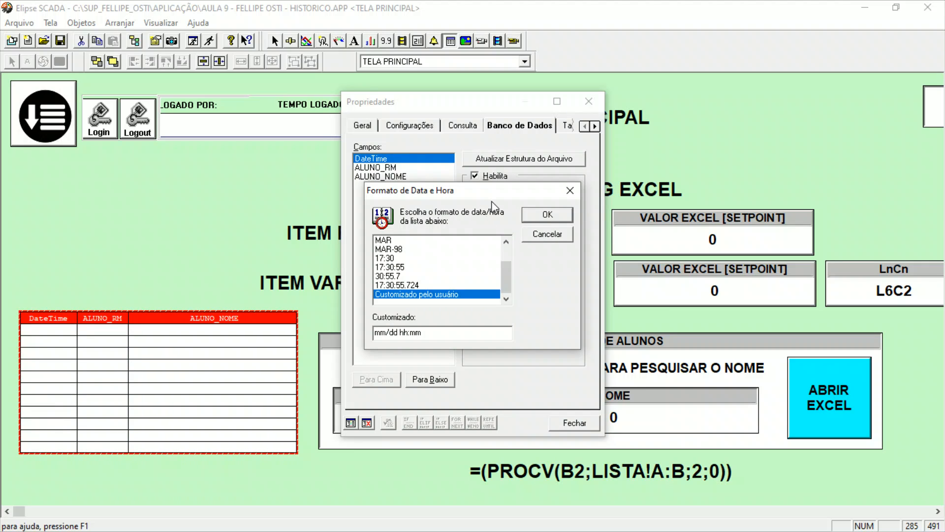
{"action": "left_click_drag", "start_coordinate": [486, 193], "coordinate": [587, 174]}
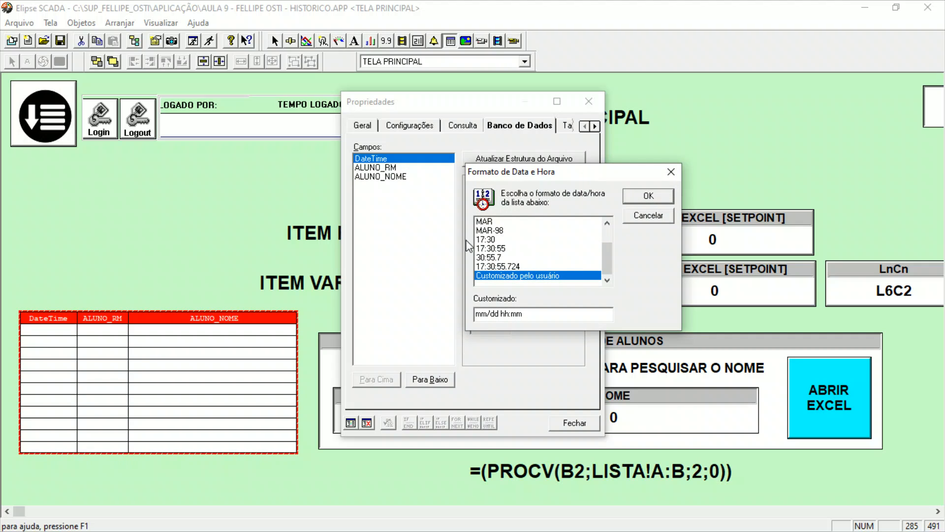
{"action": "left_click_drag", "start_coordinate": [481, 314], "coordinate": [542, 316]}
{"action": "left_click", "coordinate": [536, 316]}
{"action": "type", "text": "dd/"}
{"action": "double_click", "coordinate": [508, 315]}
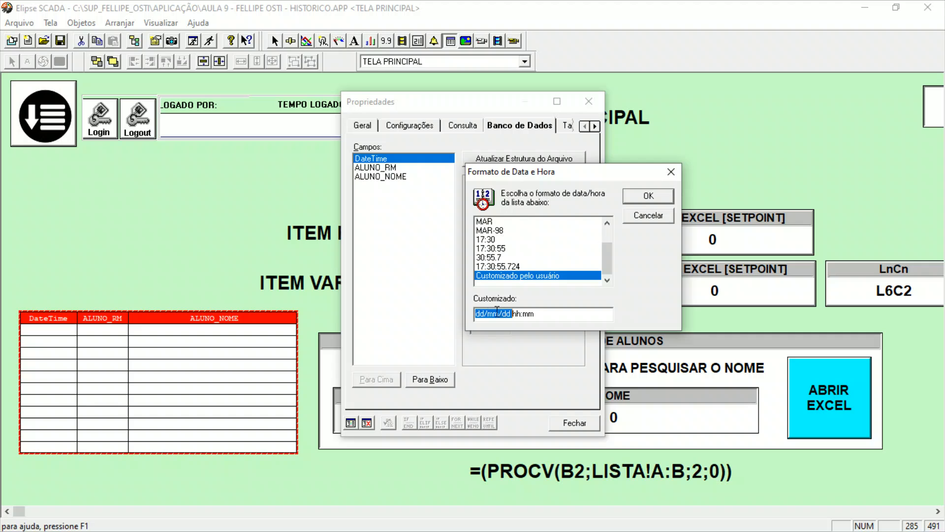
{"action": "left_click_drag", "start_coordinate": [503, 318], "coordinate": [507, 316]}
{"action": "type", "text": "yyy"}
{"action": "key", "text": "BackSpace"}
{"action": "left_click", "coordinate": [542, 316]}
{"action": "type", "text": ":ss"}
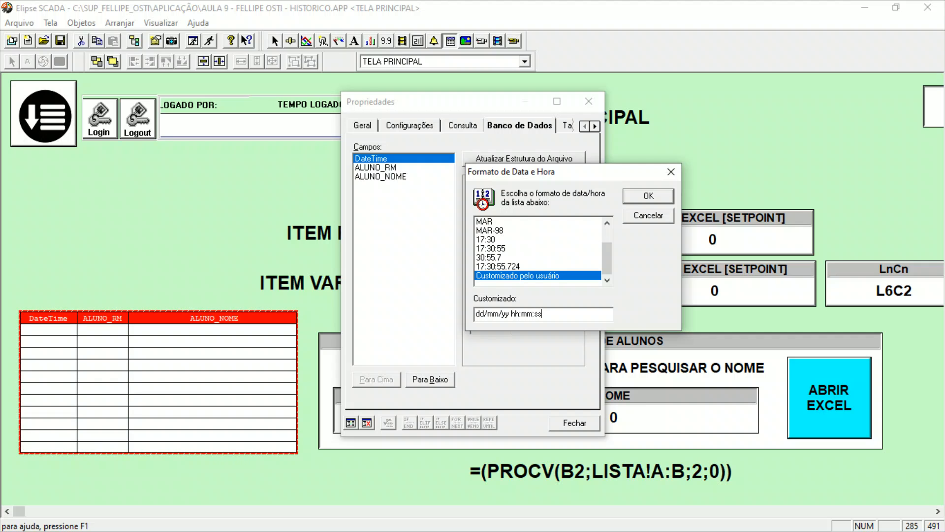
{"action": "left_click", "coordinate": [648, 196]}
Label the browser's DateTime field DATA / HORA and update the file structure.
{"action": "double_click", "coordinate": [537, 302]}
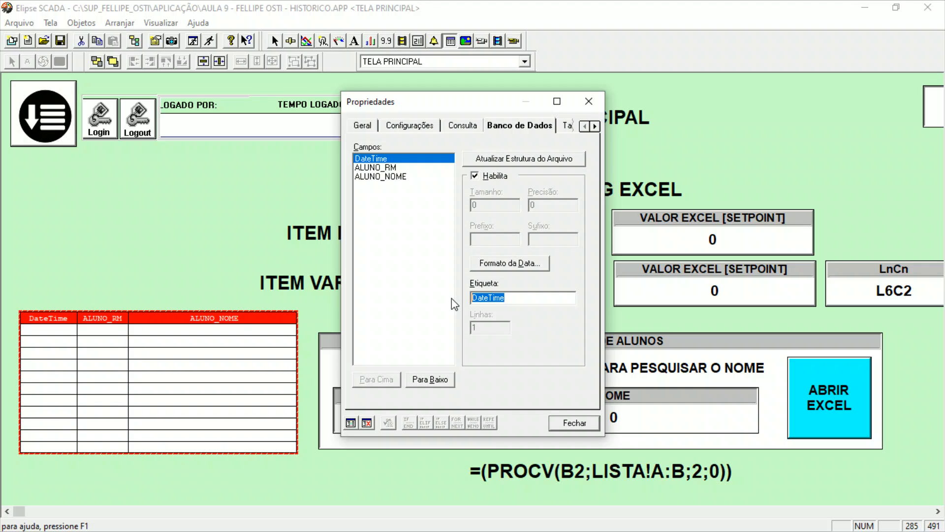
{"action": "type", "text": "hora"}
{"action": "type", "text": "ORA"}
{"action": "left_click", "coordinate": [494, 159]}
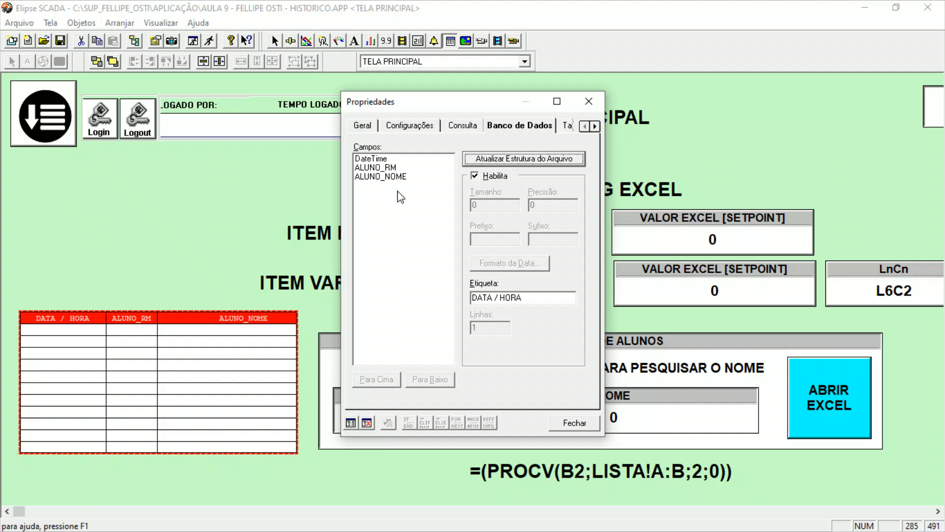
Label the browser's ALUNO_RM field RM and update the file structure.
{"action": "left_click", "coordinate": [387, 168]}
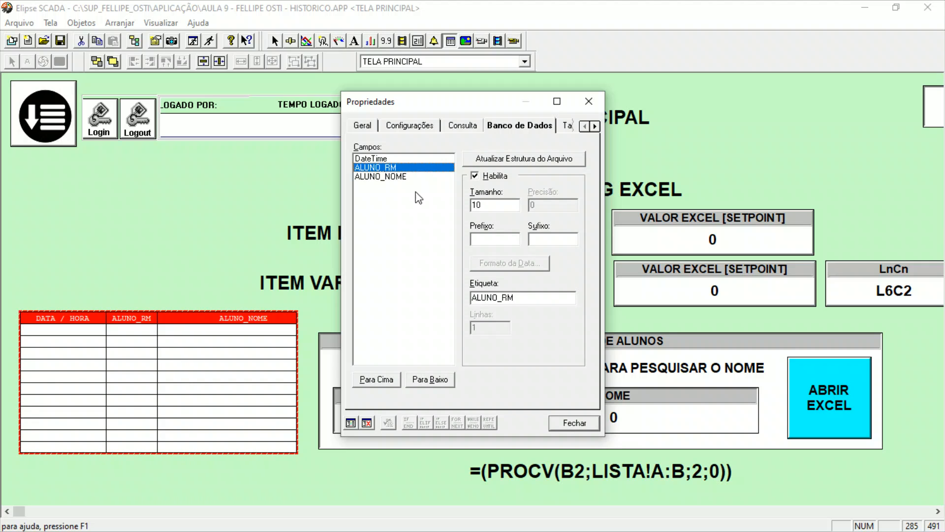
{"action": "left_click_drag", "start_coordinate": [536, 298], "coordinate": [450, 295]}
{"action": "type", "text": "RM"}
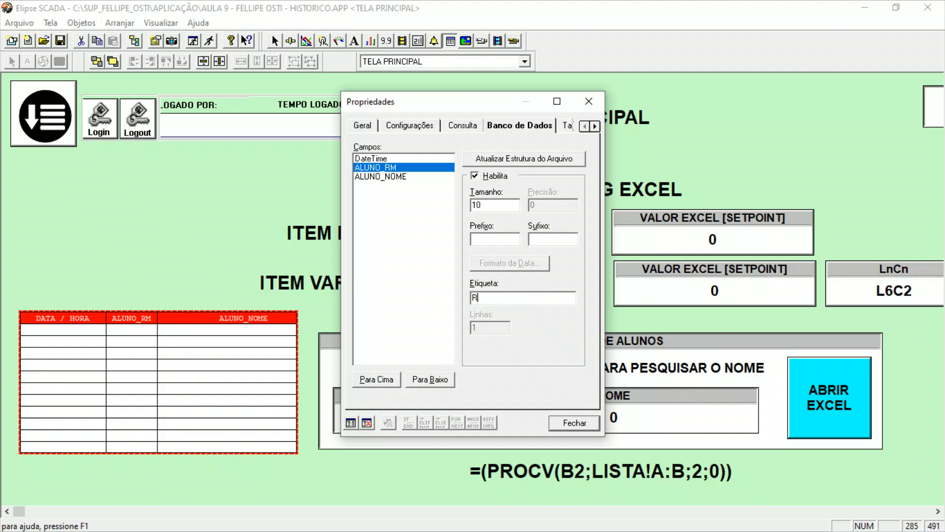
{"action": "left_click", "coordinate": [557, 158]}
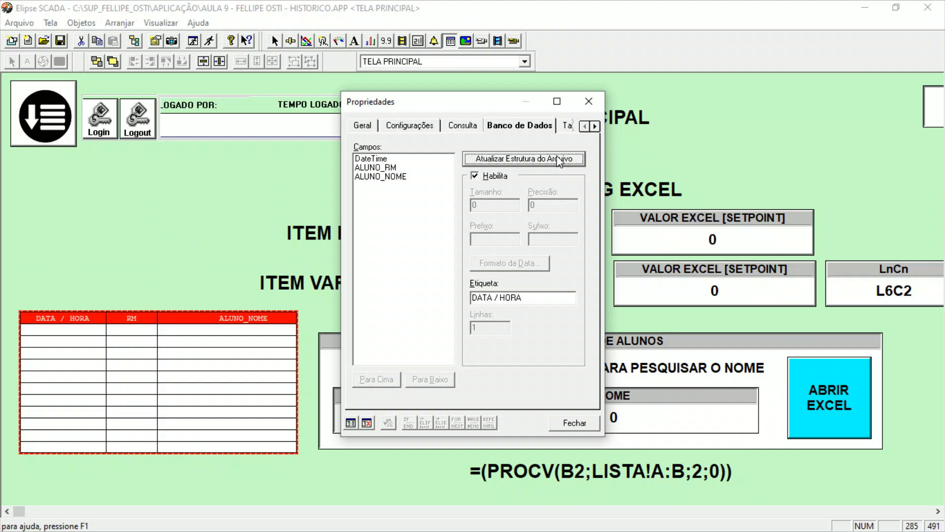
Label the browser's ALUNO_NOME field NOME, update the file structure and close the browser's properties.
{"action": "left_click", "coordinate": [382, 178]}
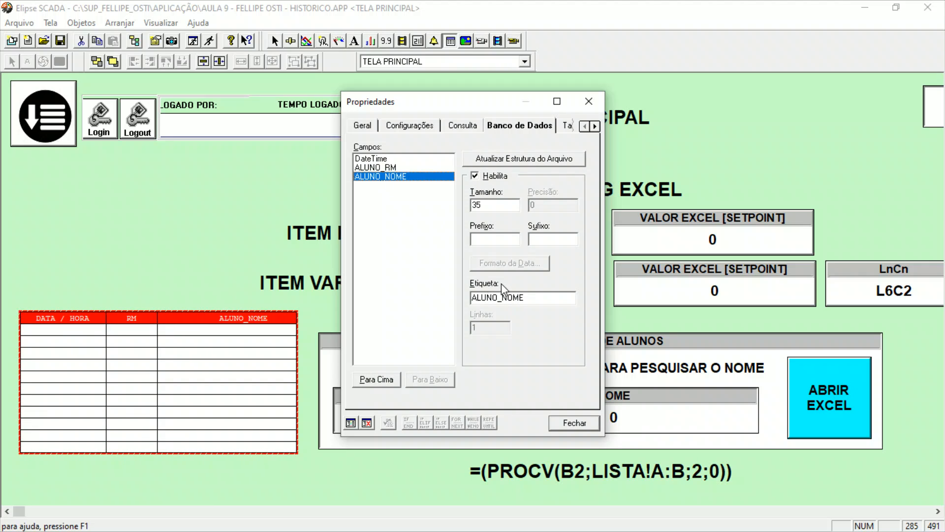
{"action": "left_click_drag", "start_coordinate": [529, 297], "coordinate": [434, 299]}
{"action": "type", "text": "NOME"}
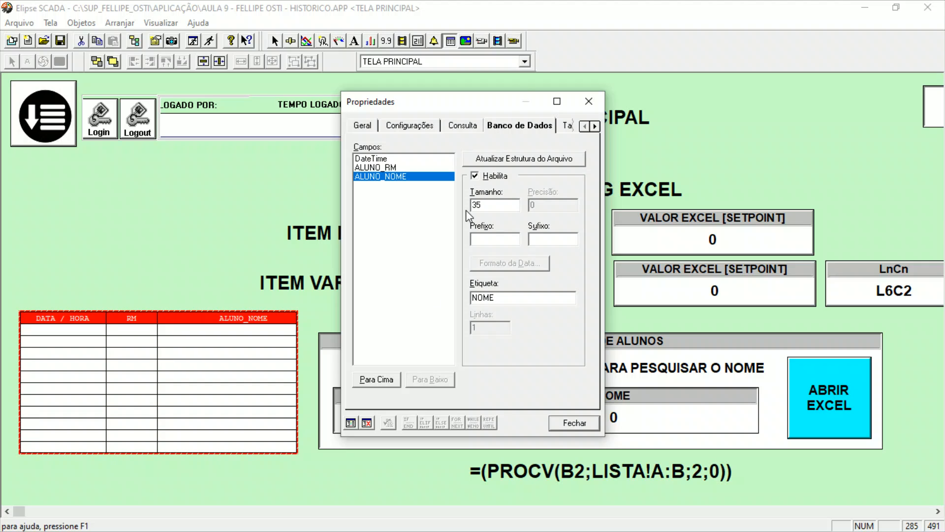
{"action": "left_click", "coordinate": [505, 159]}
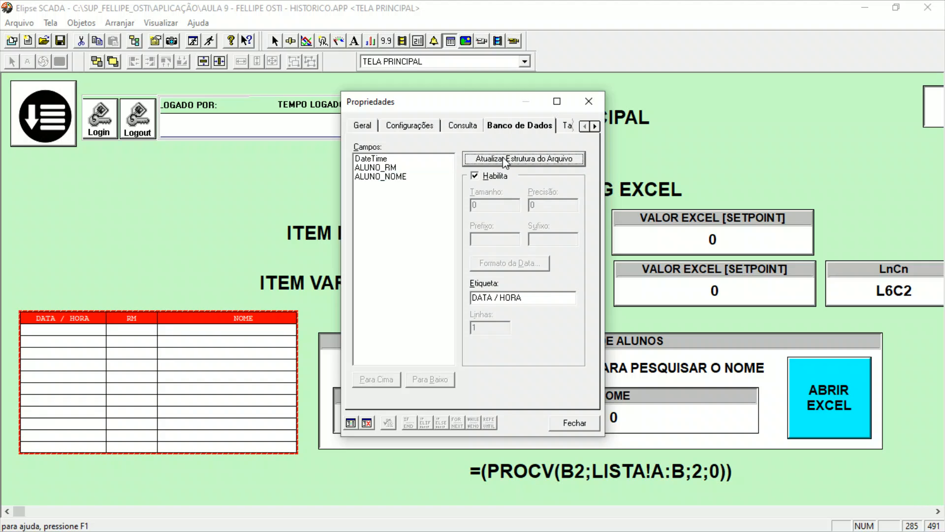
{"action": "left_click", "coordinate": [403, 177]}
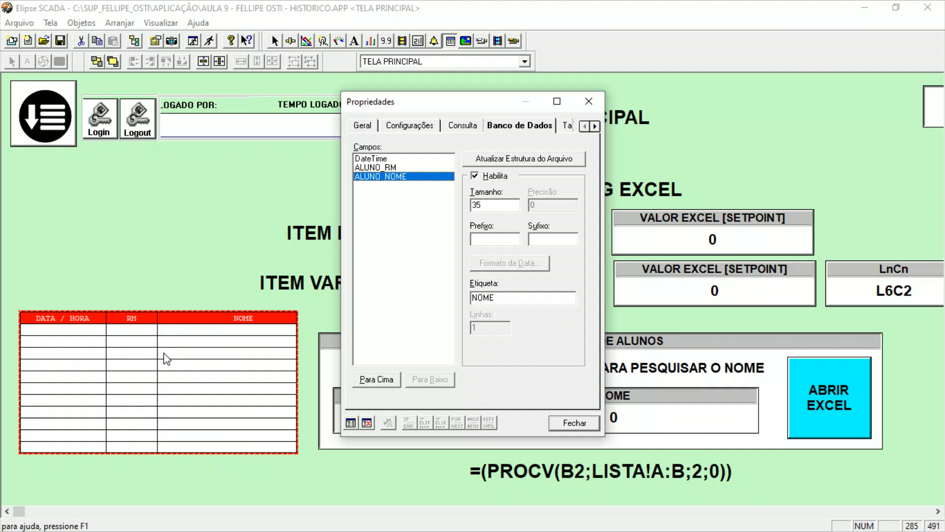
{"action": "left_click", "coordinate": [584, 422]}
Widen the browser table slightly and move it up toward the left edge of TELA PRINCIPAL.
{"action": "left_click_drag", "start_coordinate": [295, 378], "coordinate": [344, 378]}
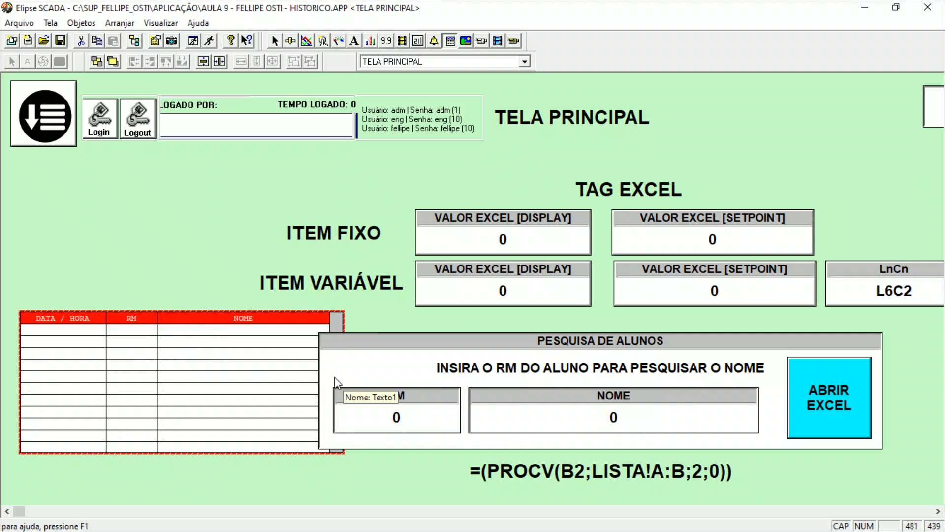
{"action": "left_click", "coordinate": [344, 325]}
{"action": "left_click_drag", "start_coordinate": [311, 324], "coordinate": [279, 325]}
{"action": "left_click", "coordinate": [275, 41]}
{"action": "left_click_drag", "start_coordinate": [312, 320], "coordinate": [299, 321]}
{"action": "mouse_move", "coordinate": [200, 356]}
{"action": "left_mouse_down"}
{"action": "mouse_move", "coordinate": [226, 355]}
{"action": "mouse_move", "coordinate": [217, 353]}
{"action": "left_mouse_up"}
Shift the PESQUISA DE ALUNOS box, its contents and the PROCV text to the right, and reposition the browser in the space beside them.
{"action": "left_click_drag", "start_coordinate": [913, 314], "coordinate": [294, 506]}
{"action": "key", "text": "Right"}
{"action": "key", "text": "Right"}
{"action": "key", "text": "Right"}
{"action": "key", "text": "Right"}
{"action": "key", "text": "Right"}
{"action": "key", "text": "Right"}
{"action": "key", "text": "Right"}
{"action": "key", "text": "Right"}
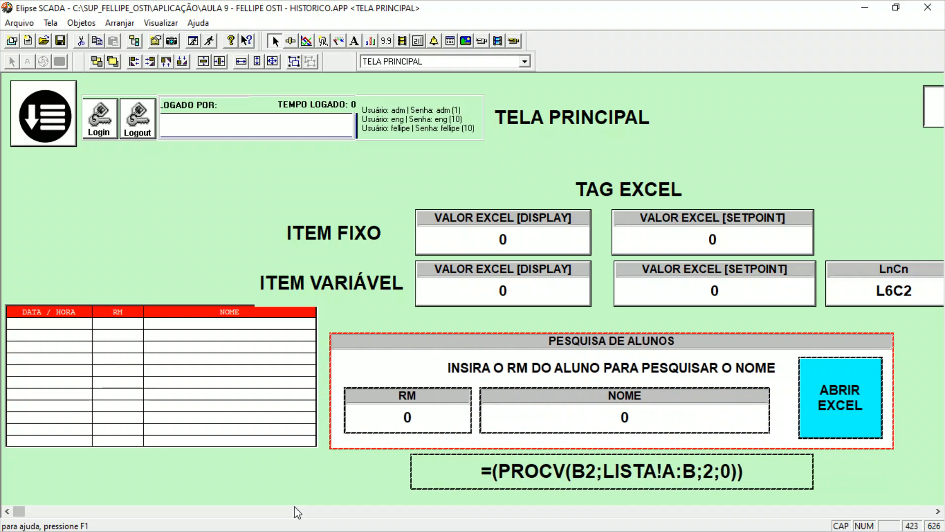
{"action": "key", "text": "Right"}
{"action": "key", "text": "Right"}
{"action": "key", "text": "Right"}
{"action": "key", "text": "Right"}
{"action": "key", "text": "Right"}
{"action": "key", "text": "Right"}
{"action": "key", "text": "Right"}
{"action": "key", "text": "Right"}
{"action": "key", "text": "Right"}
{"action": "key", "text": "Right"}
{"action": "key", "text": "Right"}
{"action": "key", "text": "Right"}
{"action": "key", "text": "Right"}
{"action": "key", "text": "Right"}
{"action": "key", "text": "Right"}
{"action": "key", "text": "Right"}
{"action": "key", "text": "Right"}
{"action": "key", "text": "Right"}
{"action": "key", "text": "Right"}
{"action": "key", "text": "Right"}
{"action": "left_click_drag", "start_coordinate": [188, 385], "coordinate": [207, 410]}
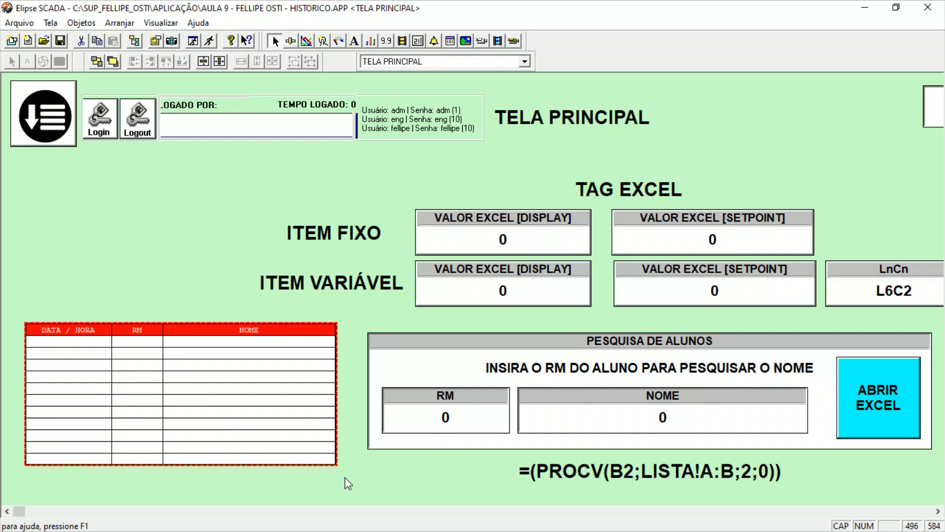
Set the browser's title background to grey and its title text to black.
{"action": "double_click", "coordinate": [266, 439]}
{"action": "left_click_drag", "start_coordinate": [424, 101], "coordinate": [538, 81]}
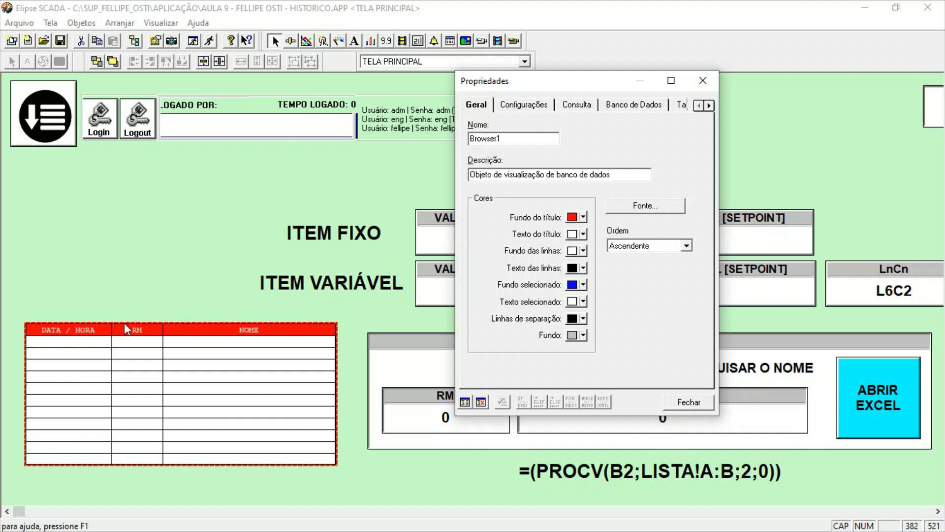
{"action": "left_click", "coordinate": [582, 217]}
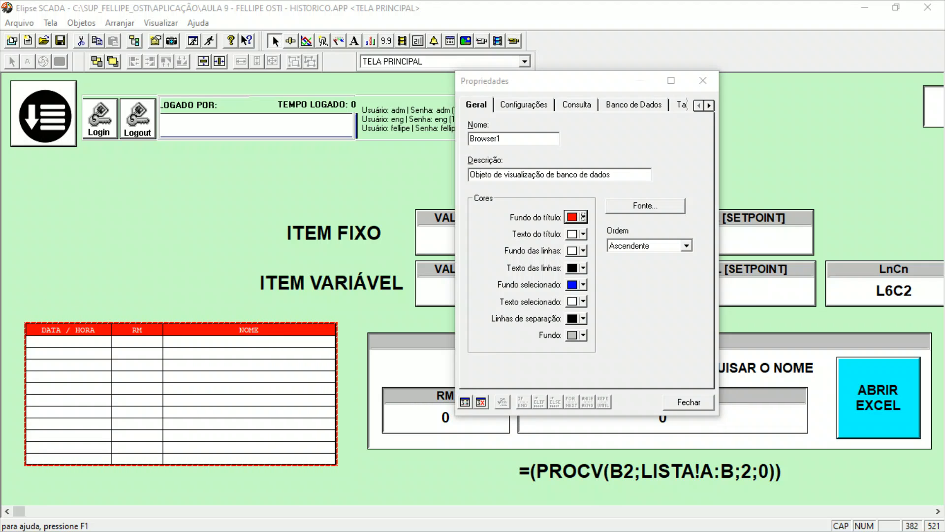
{"action": "left_click", "coordinate": [583, 247]}
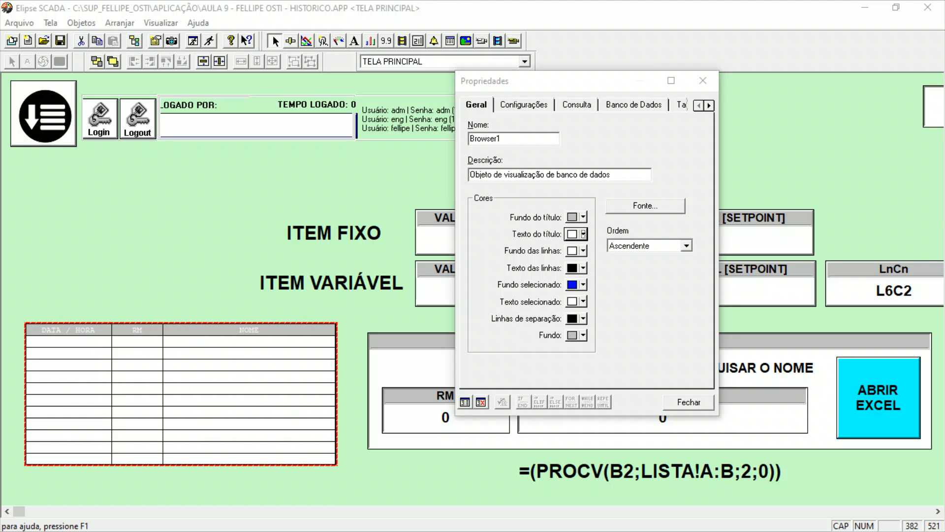
{"action": "left_click", "coordinate": [583, 250]}
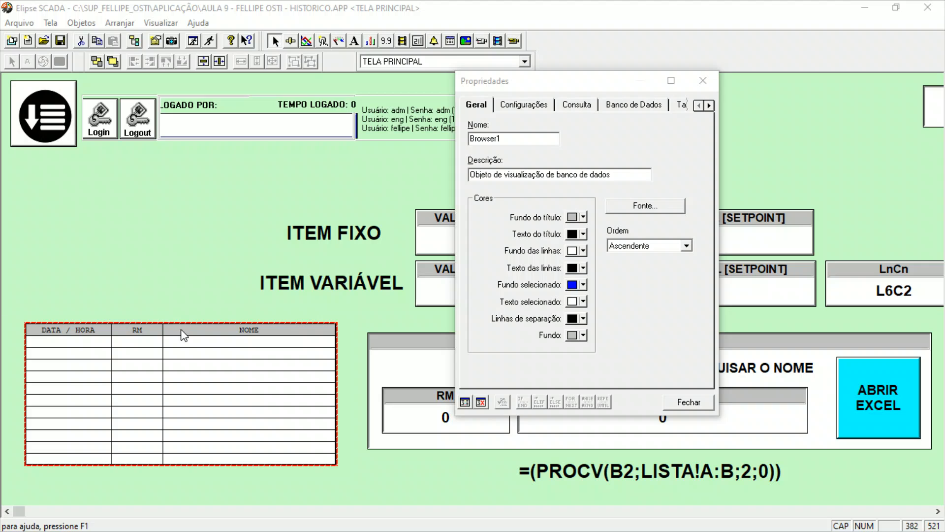
{"action": "left_click", "coordinate": [645, 206]}
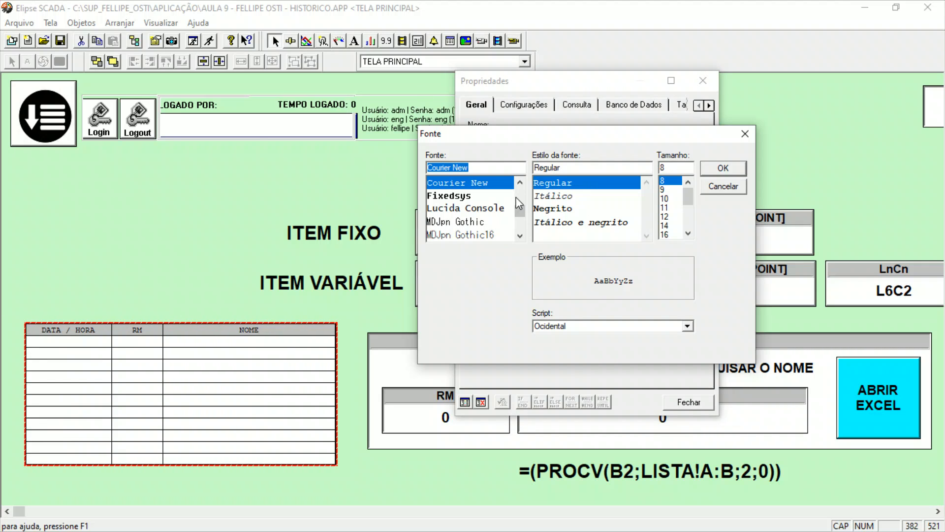
{"action": "type", "text": "AR"}
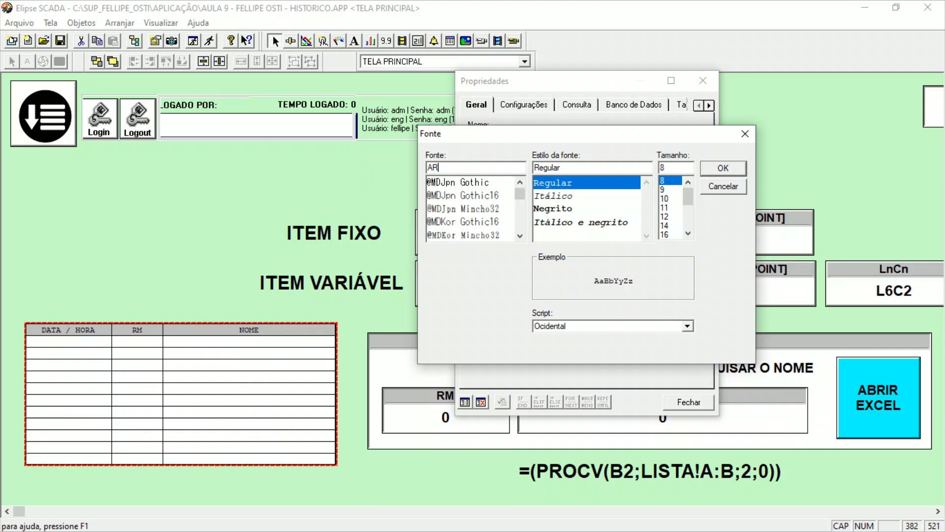
{"action": "type", "text": "IA"}
{"action": "left_click_drag", "start_coordinate": [524, 209], "coordinate": [521, 197]}
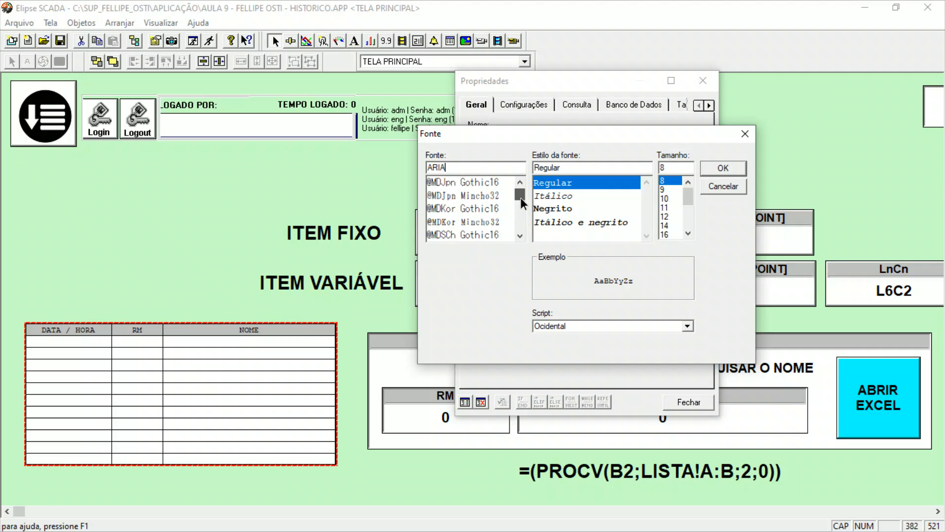
{"action": "left_click", "coordinate": [712, 189]}
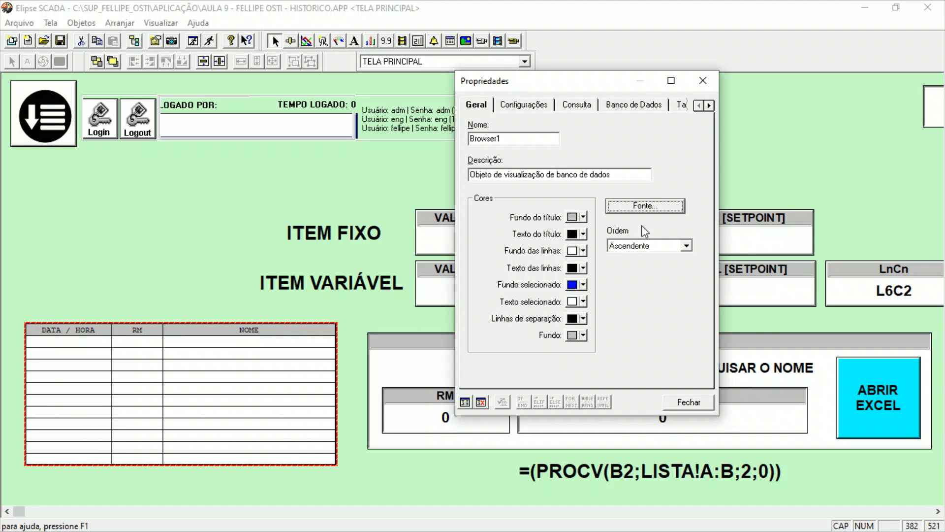
Set the browser's font to bold (Negrito), size 12, and close its properties.
{"action": "left_click", "coordinate": [645, 207]}
{"action": "left_click", "coordinate": [572, 208]}
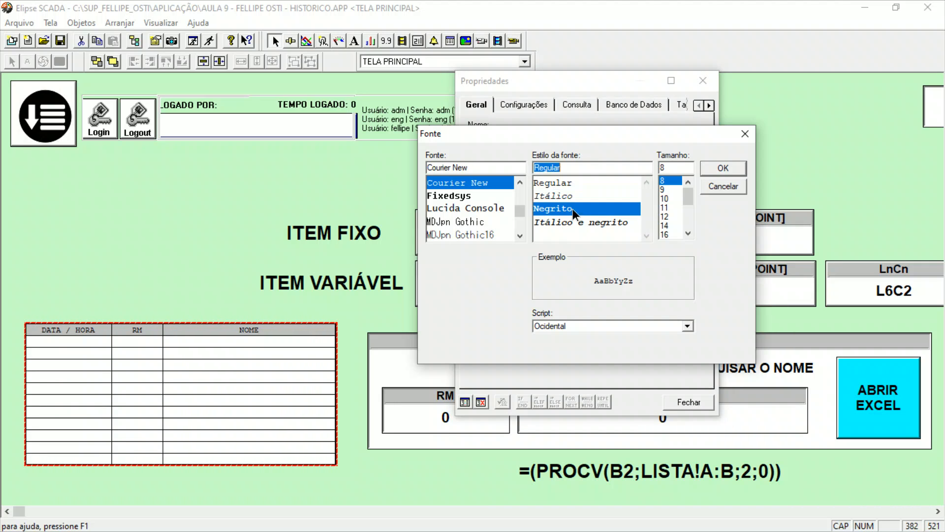
{"action": "left_click", "coordinate": [665, 217]}
{"action": "left_click", "coordinate": [720, 168]}
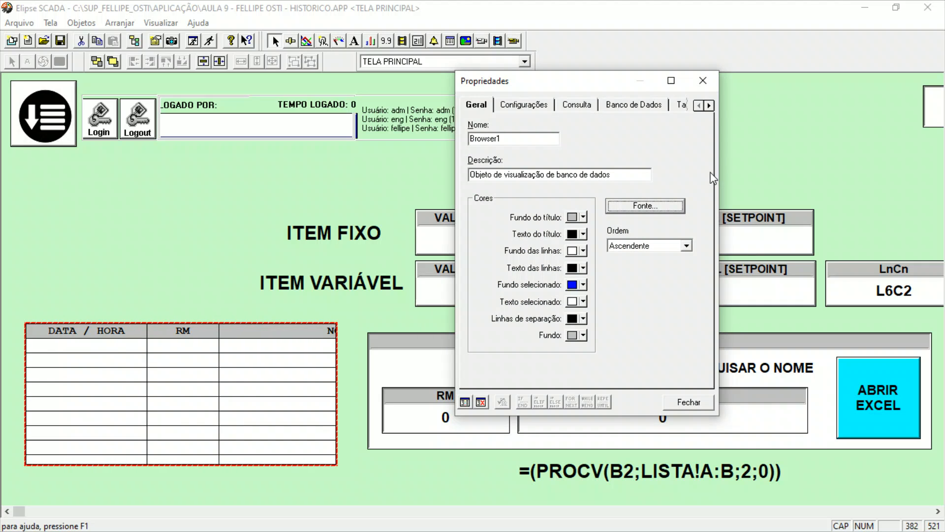
{"action": "left_click", "coordinate": [689, 402]}
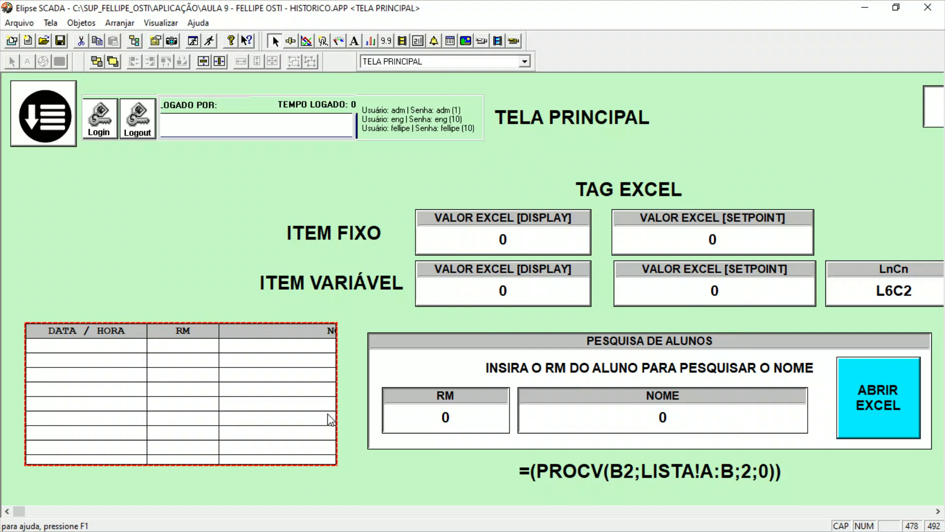
Widen the browser to show the whole NOME column and move it lower, partly past the left edge of TELA PRINCIPAL.
{"action": "left_click_drag", "start_coordinate": [339, 413], "coordinate": [449, 414]}
{"action": "left_click_drag", "start_coordinate": [276, 439], "coordinate": [255, 441]}
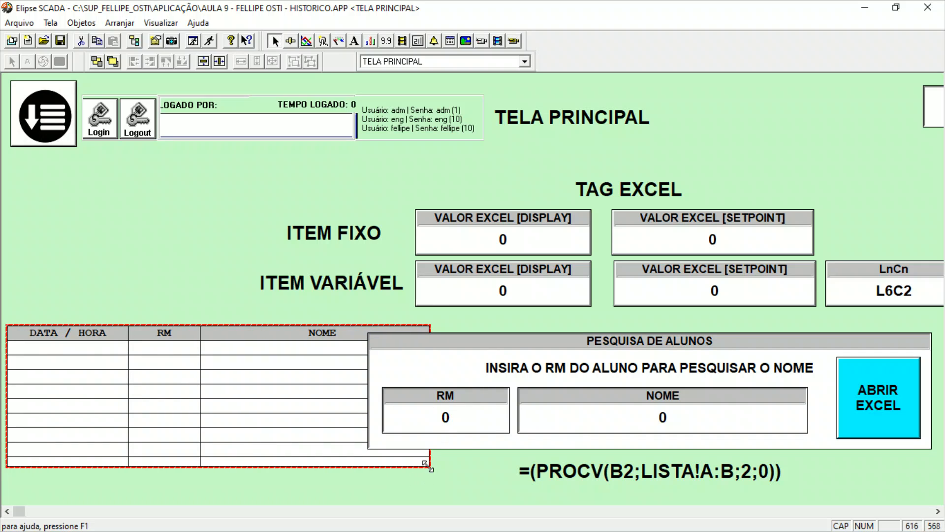
{"action": "mouse_move", "coordinate": [430, 461]}
{"action": "left_mouse_down"}
{"action": "mouse_move", "coordinate": [452, 460]}
{"action": "mouse_move", "coordinate": [444, 451]}
{"action": "left_mouse_up"}
{"action": "left_click_drag", "start_coordinate": [295, 415], "coordinate": [260, 266]}
{"action": "left_click_drag", "start_coordinate": [169, 276], "coordinate": [135, 447]}
Move the LnCn setpoint above the VALOR EXCEL [SETPOINT] boxes, then narrow the TAG EXCEL heading and place it to the left of LnCn.
{"action": "left_click_drag", "start_coordinate": [219, 326], "coordinate": [943, 172]}
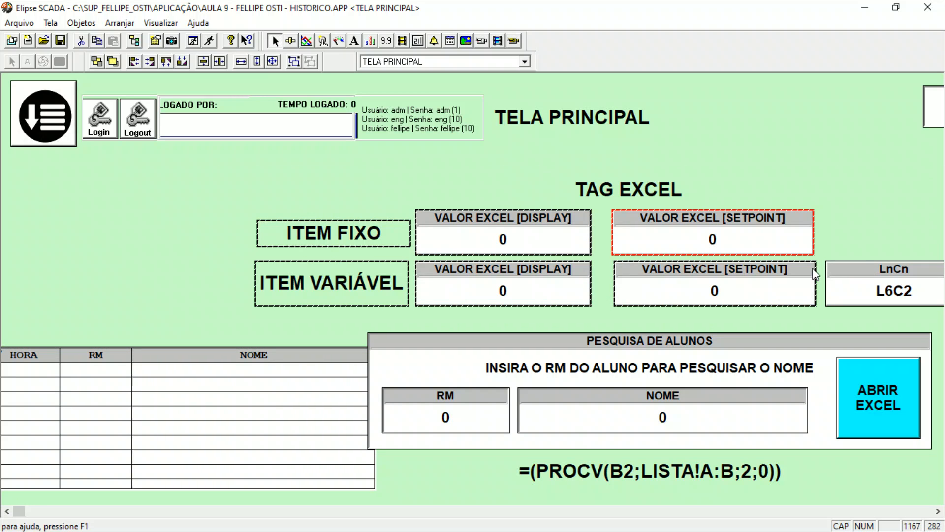
{"action": "left_click_drag", "start_coordinate": [869, 288], "coordinate": [725, 187]}
{"action": "left_click_drag", "start_coordinate": [624, 191], "coordinate": [560, 196]}
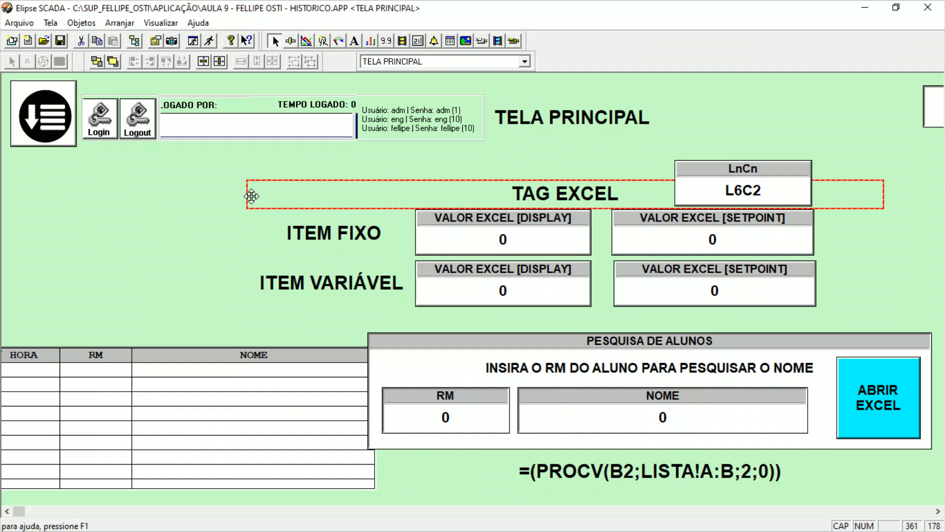
{"action": "left_click_drag", "start_coordinate": [248, 196], "coordinate": [439, 193]}
{"action": "left_click_drag", "start_coordinate": [545, 201], "coordinate": [318, 186]}
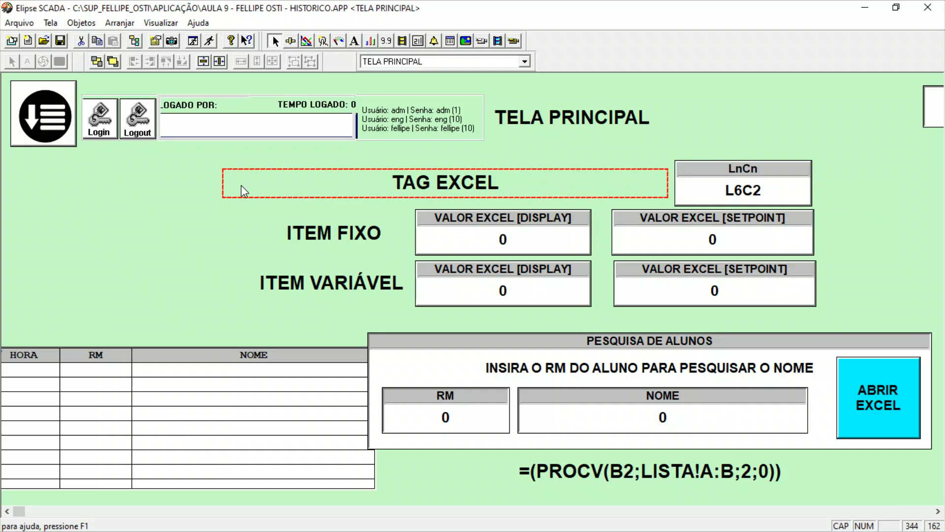
Narrow the TAG EXCEL heading, then shift the whole Excel block of labels and boxes toward the right edge of TELA PRINCIPAL.
{"action": "left_click_drag", "start_coordinate": [228, 191], "coordinate": [392, 183]}
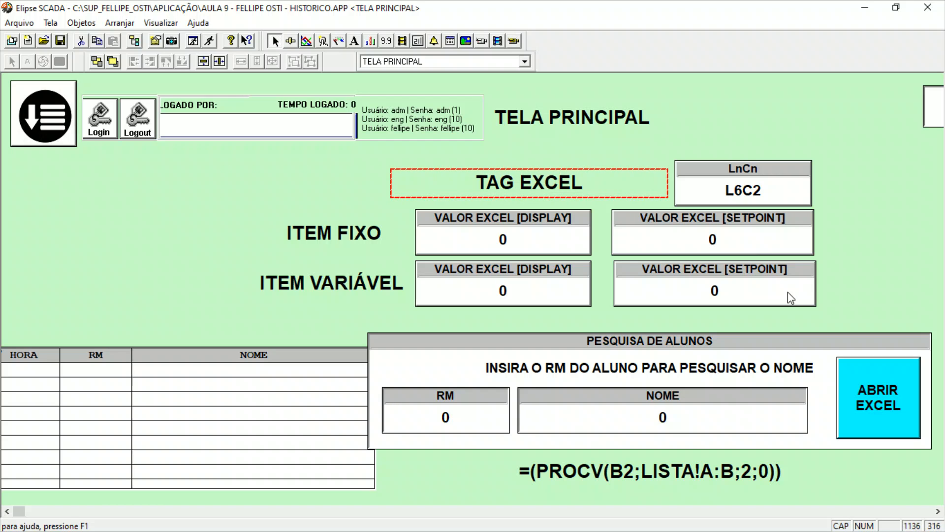
{"action": "left_click_drag", "start_coordinate": [844, 315], "coordinate": [225, 148]}
{"action": "left_click_drag", "start_coordinate": [543, 232], "coordinate": [591, 231]}
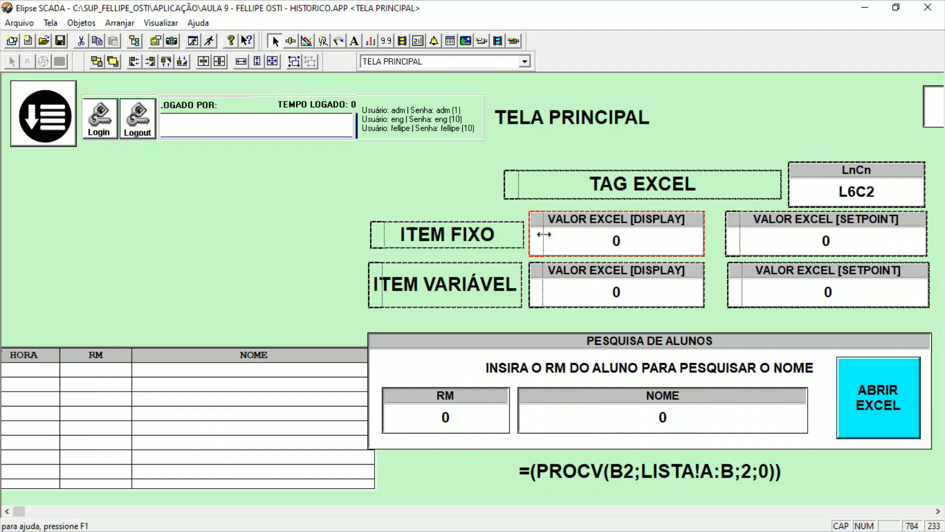
Nudge the two VALOR EXCEL [DISPLAY] boxes right, closer to the VALOR EXCEL [SETPOINT] boxes.
{"action": "left_click_drag", "start_coordinate": [702, 308], "coordinate": [533, 202]}
{"action": "key", "text": "Right"}
{"action": "key", "text": "Right"}
{"action": "key", "text": "Right"}
{"action": "key", "text": "Right"}
{"action": "key", "text": "Right"}
{"action": "key", "text": "Right"}
{"action": "key", "text": "Right"}
{"action": "key", "text": "Right"}
{"action": "key", "text": "Right"}
Nudge the ITEM FIXO and ITEM VARIÁVEL labels right, toward the display boxes.
{"action": "key", "text": "Right"}
{"action": "key", "text": "Right"}
{"action": "key", "text": "Right"}
{"action": "key", "text": "Right"}
{"action": "key", "text": "Right"}
{"action": "key", "text": "Right"}
{"action": "key", "text": "Right"}
{"action": "key", "text": "Right"}
{"action": "key", "text": "Right"}
{"action": "left_click_drag", "start_coordinate": [543, 318], "coordinate": [320, 196]}
{"action": "key", "text": "Right"}
{"action": "key", "text": "Right"}
{"action": "key", "text": "Right"}
{"action": "key", "text": "Right"}
{"action": "key", "text": "Right"}
{"action": "key", "text": "Right"}
{"action": "key", "text": "Right"}
{"action": "key", "text": "Right"}
{"action": "key", "text": "Right"}
{"action": "key", "text": "Right"}
{"action": "key", "text": "Right"}
{"action": "key", "text": "Right"}
{"action": "key", "text": "Right"}
{"action": "key", "text": "Right"}
{"action": "key", "text": "Right"}
Move the browser below the login area, clear of the ITEM FIXO and ITEM VARIÁVEL labels, and adjust its stacking order.
{"action": "left_click_drag", "start_coordinate": [296, 412], "coordinate": [369, 255]}
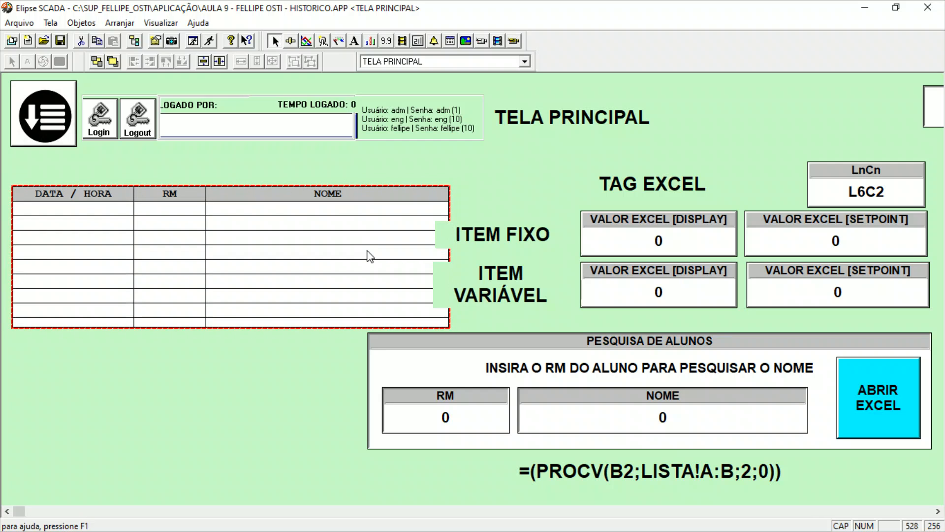
{"action": "left_click", "coordinate": [118, 63]}
{"action": "left_click", "coordinate": [250, 359]}
{"action": "left_click_drag", "start_coordinate": [300, 256], "coordinate": [291, 248]}
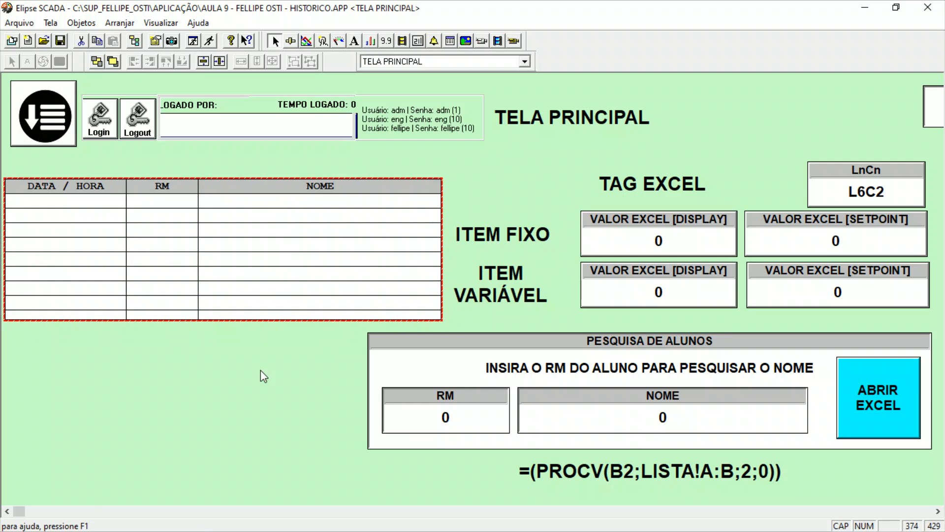
{"action": "left_click", "coordinate": [260, 374]}
Set the browser's separator lines (Linhas de separação) to dark grey and its order to Descendente.
{"action": "double_click", "coordinate": [202, 239]}
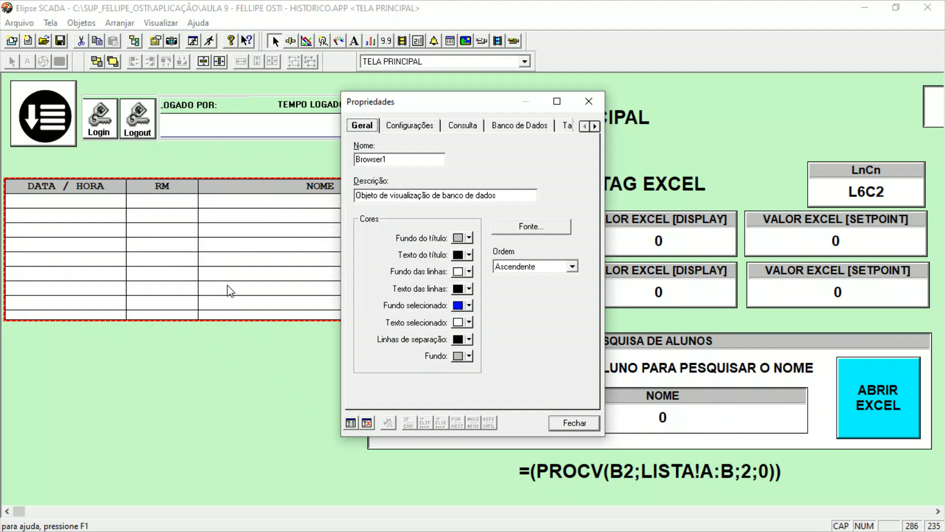
{"action": "left_click", "coordinate": [465, 343]}
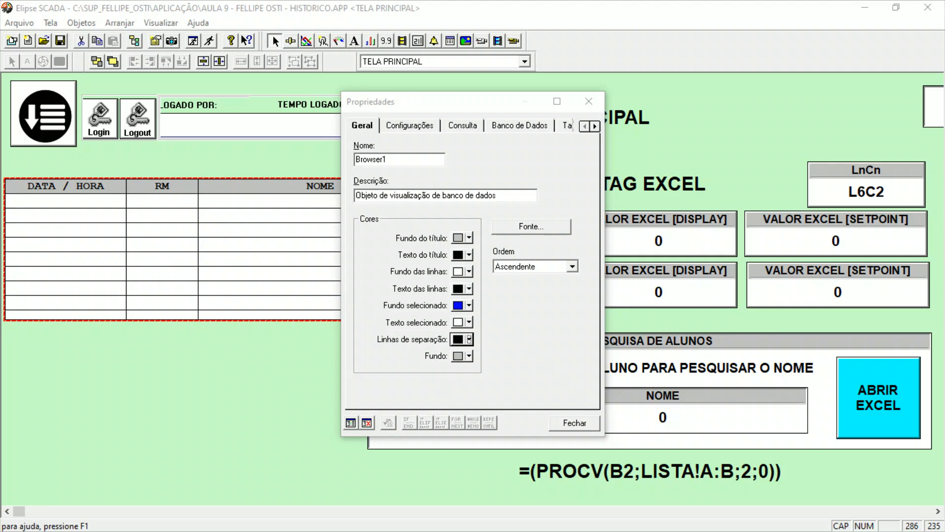
{"action": "left_click", "coordinate": [150, 288]}
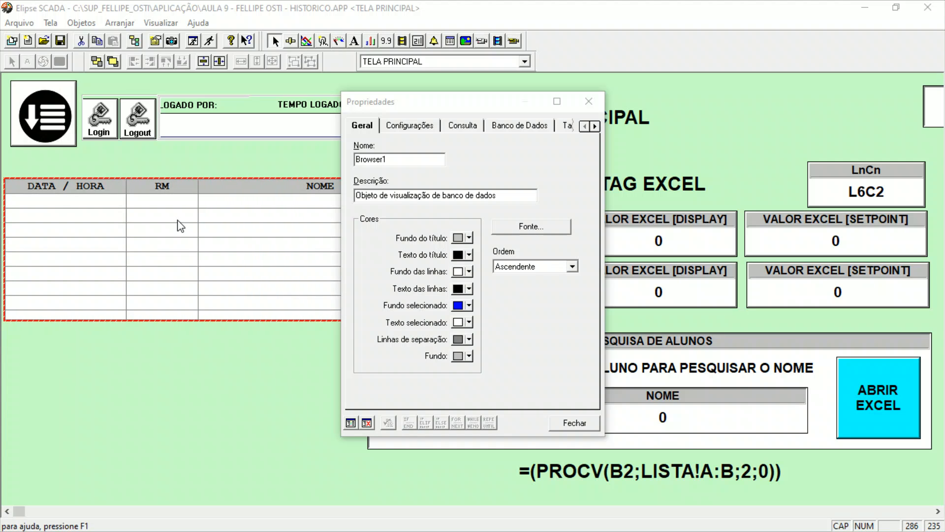
{"action": "left_click", "coordinate": [561, 309]}
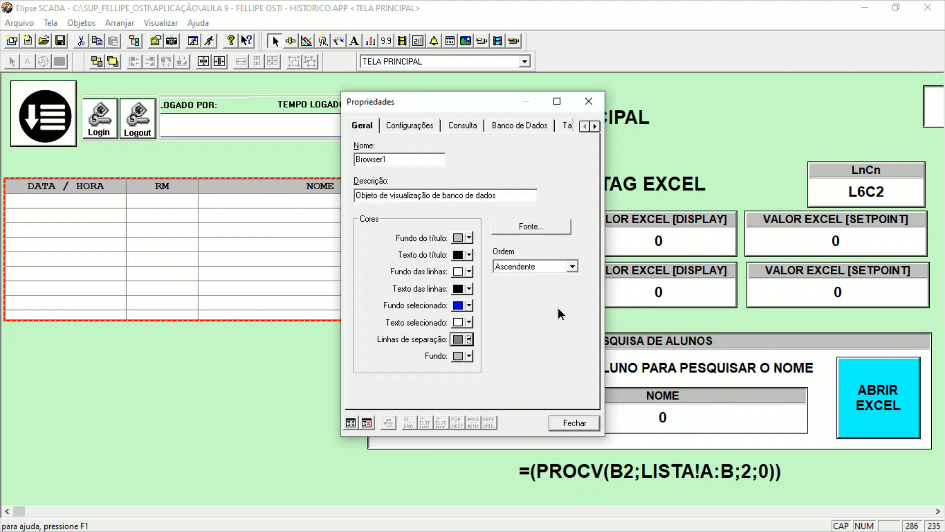
{"action": "left_click", "coordinate": [551, 267]}
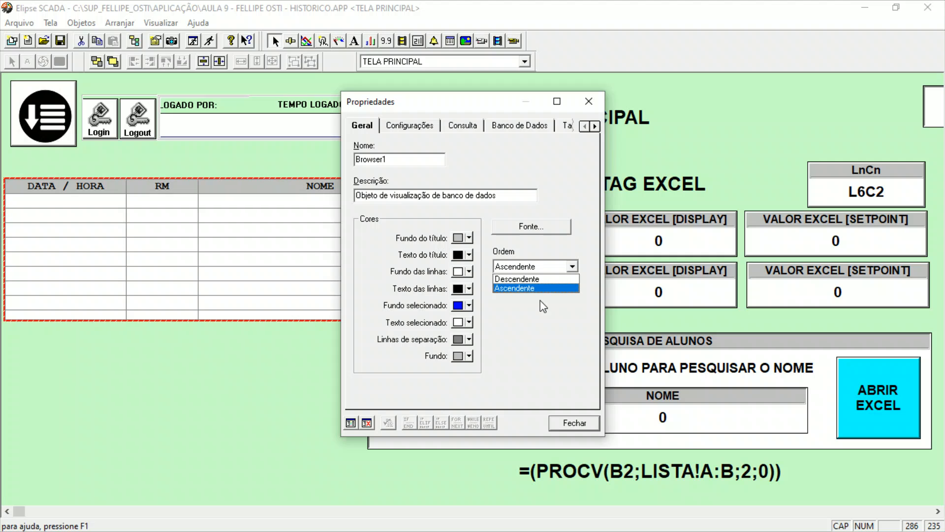
{"action": "left_click", "coordinate": [546, 279]}
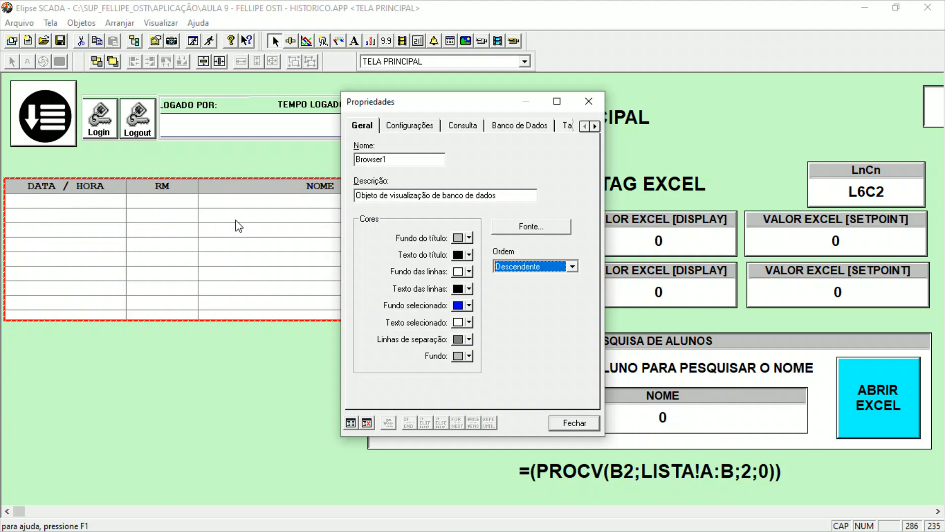
Try the Intervalo de tempo and Data mais recente query modes for the browser, then return to Sem consulta por data.
{"action": "left_click", "coordinate": [403, 127]}
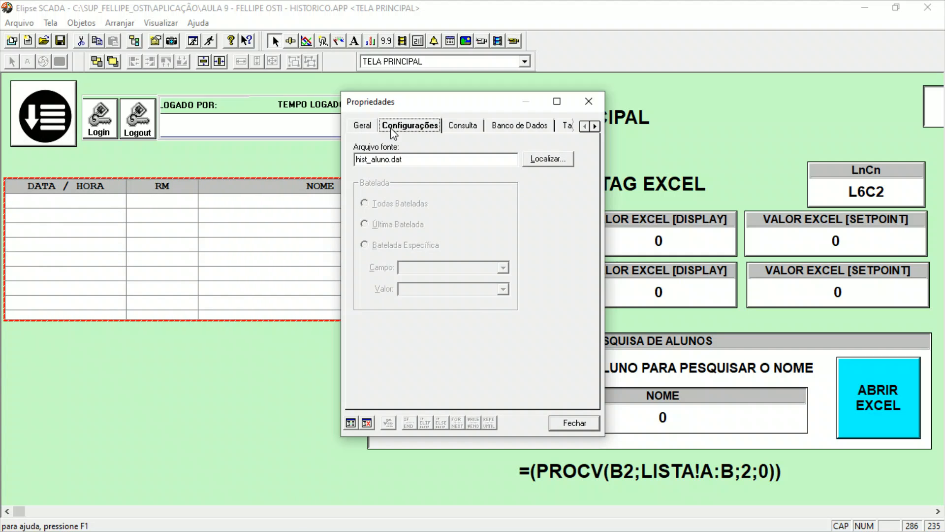
{"action": "left_click", "coordinate": [471, 129]}
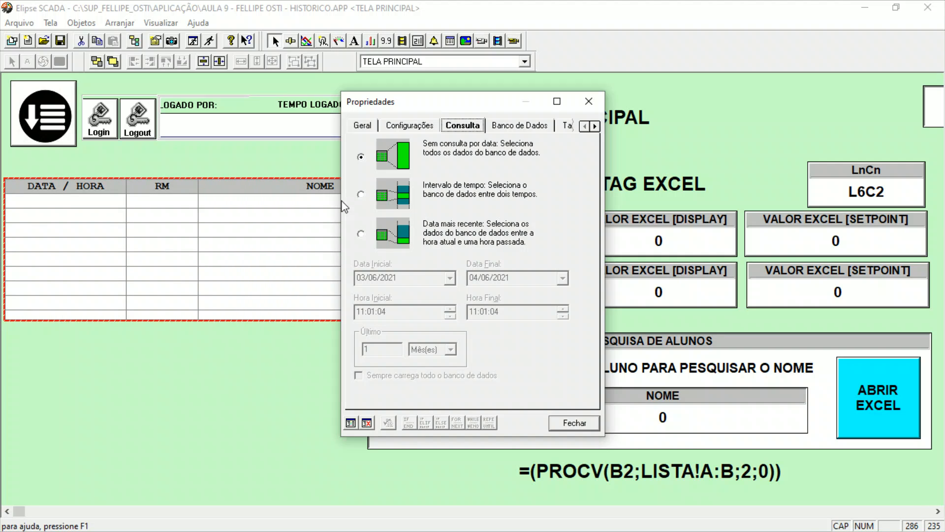
{"action": "left_click", "coordinate": [360, 194]}
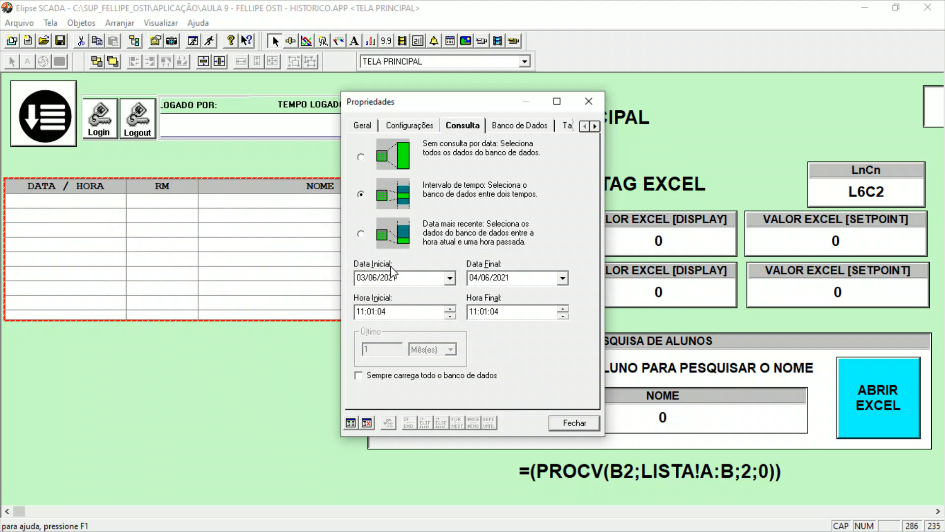
{"action": "left_click", "coordinate": [360, 278]}
{"action": "left_click", "coordinate": [360, 277]}
{"action": "left_click", "coordinate": [359, 311]}
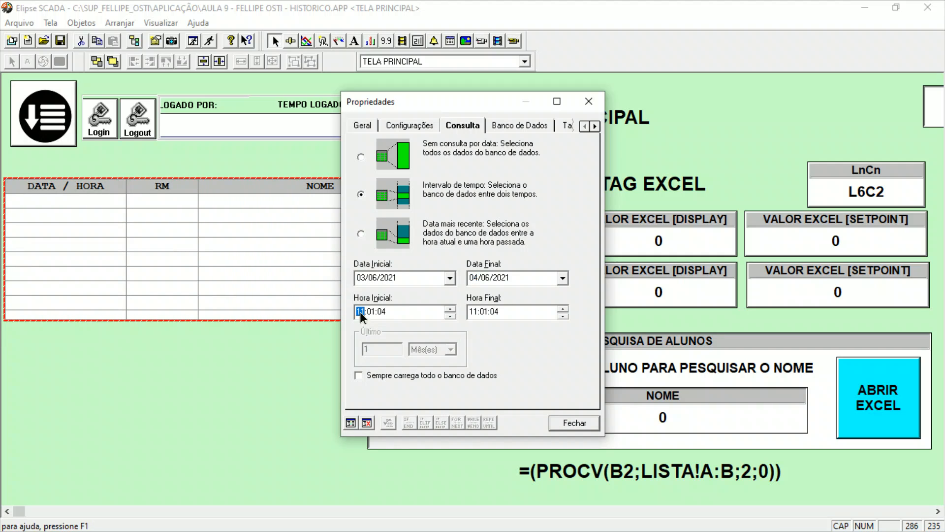
{"action": "left_click", "coordinate": [473, 312]}
{"action": "left_click", "coordinate": [361, 235]}
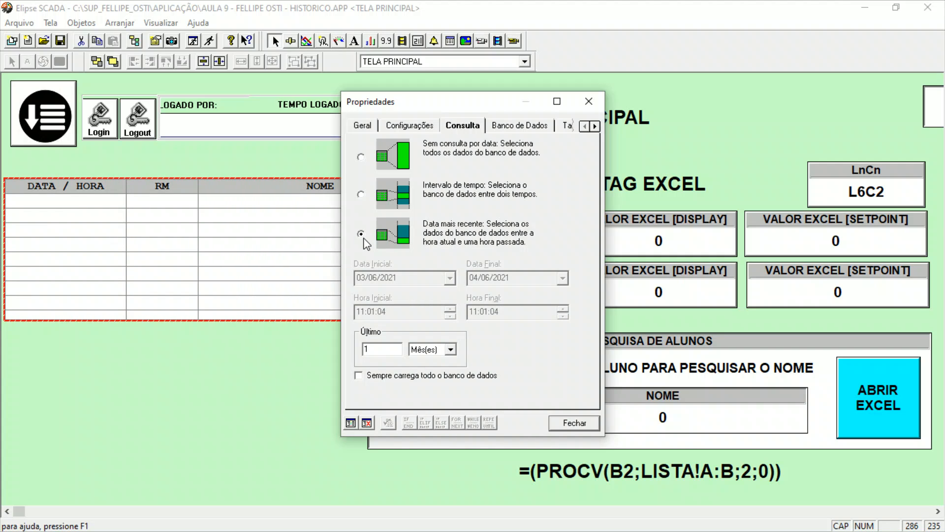
{"action": "left_click", "coordinate": [420, 350]}
{"action": "left_click", "coordinate": [420, 351]}
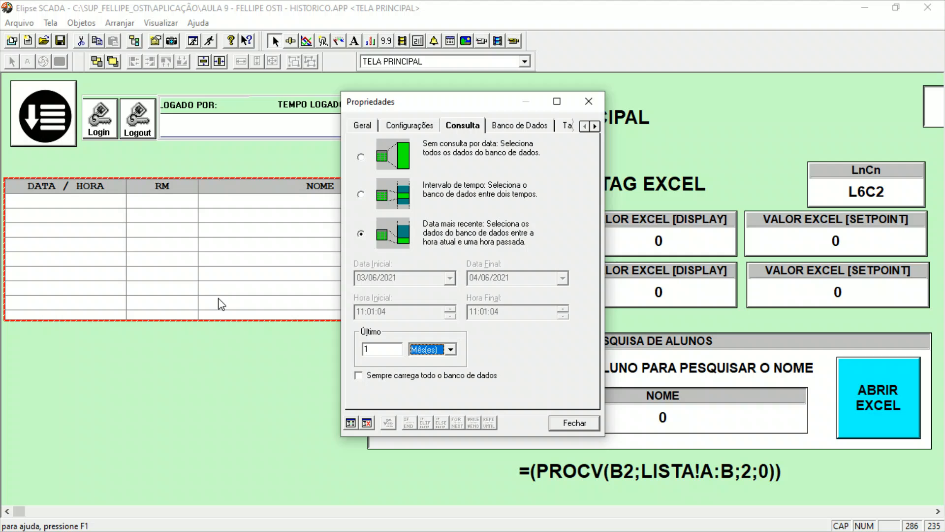
{"action": "left_click", "coordinate": [360, 157]}
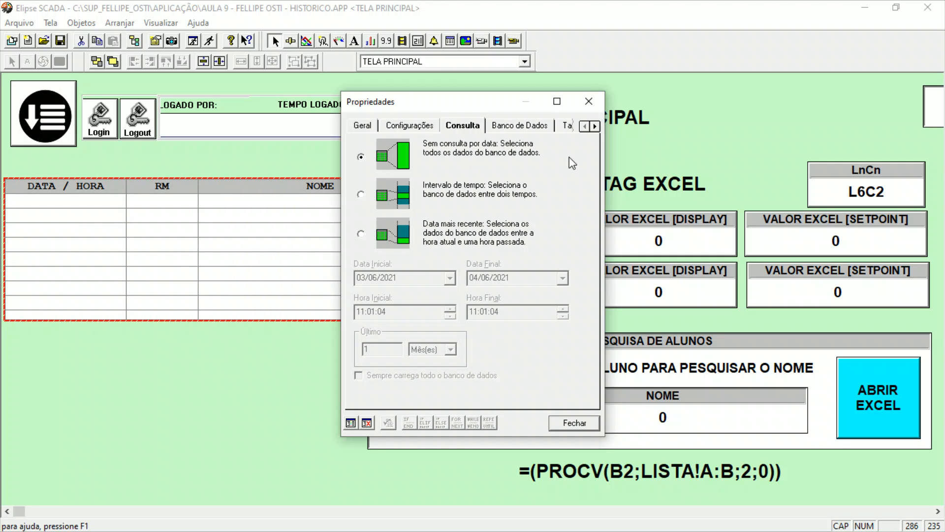
Try Intervalo de tempo again, then Data mais recente with Ano(s), Hora(s) and Minuto(s) as the period unit.
{"action": "left_click", "coordinate": [362, 196]}
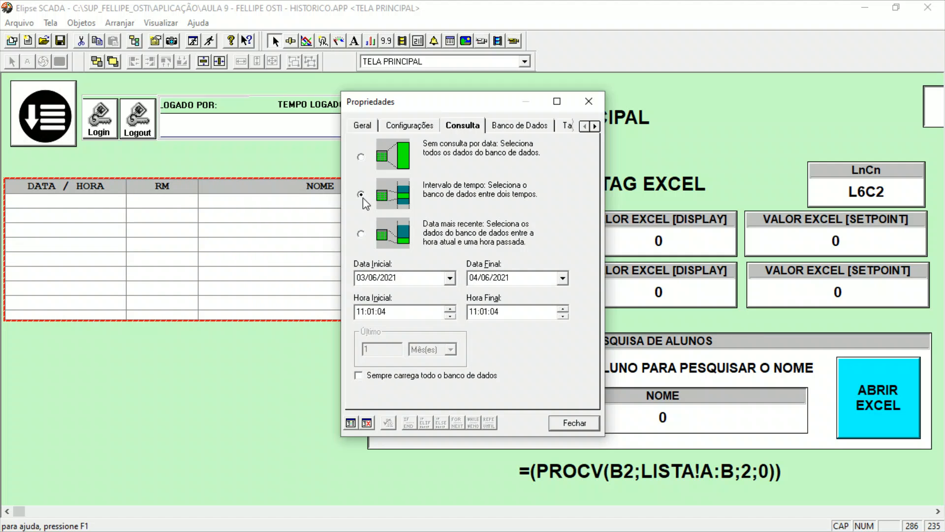
{"action": "left_click", "coordinate": [361, 234]}
{"action": "left_click", "coordinate": [443, 358]}
{"action": "left_click", "coordinate": [441, 380]}
{"action": "left_click", "coordinate": [442, 354]}
{"action": "left_click", "coordinate": [441, 389]}
{"action": "left_click", "coordinate": [443, 350]}
{"action": "left_click", "coordinate": [443, 398]}
Set the browser's period unit to Mês(es) and its query mode to Data mais recente.
{"action": "left_click", "coordinate": [441, 352]}
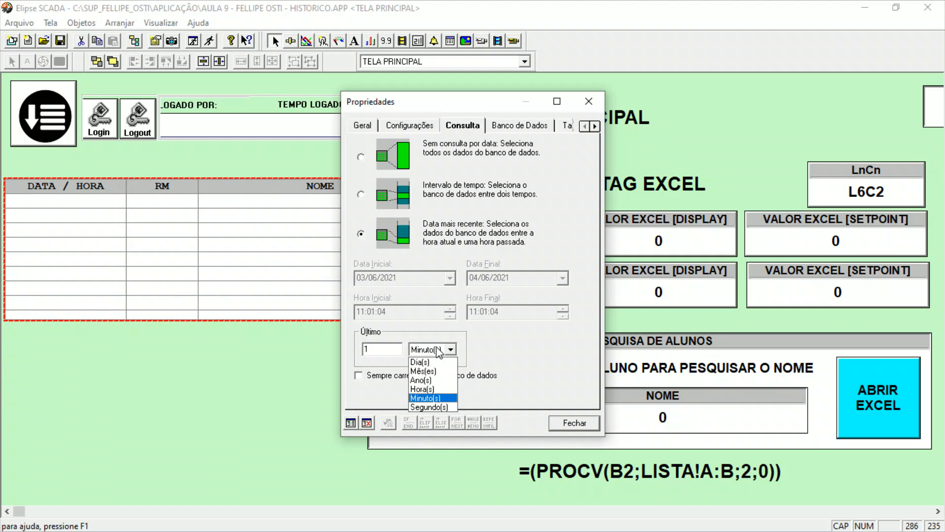
{"action": "left_click", "coordinate": [438, 374]}
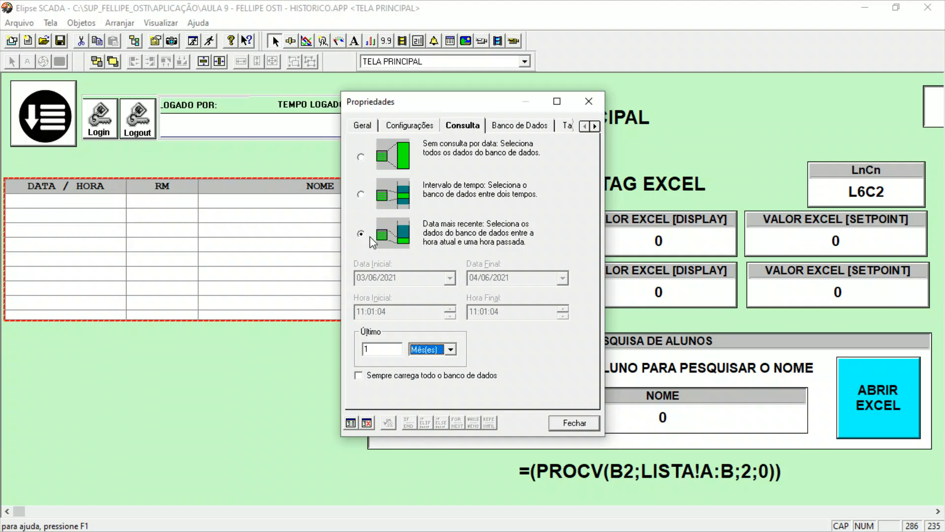
{"action": "left_click", "coordinate": [362, 161]}
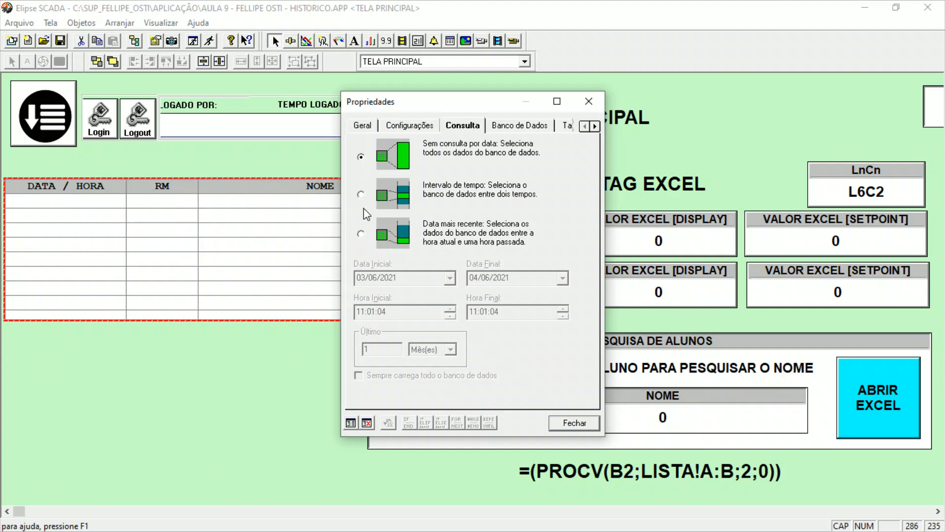
{"action": "left_click", "coordinate": [362, 233]}
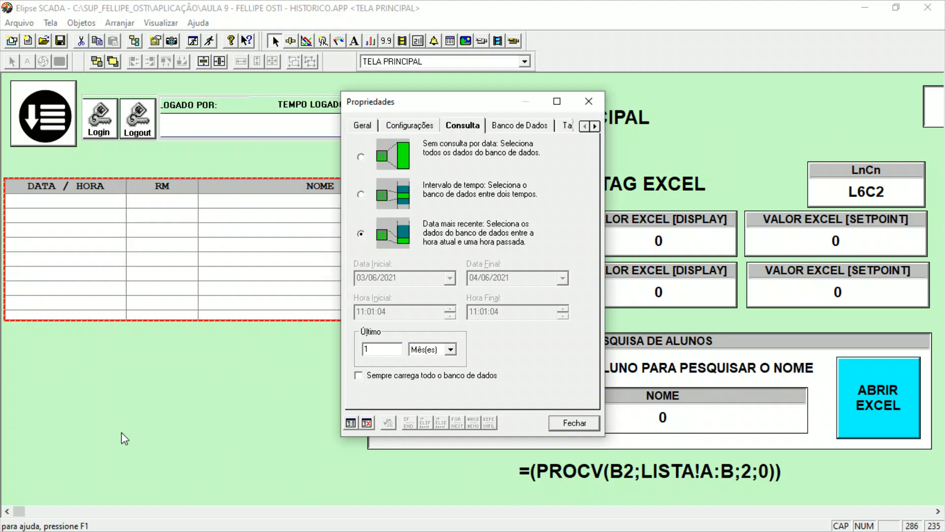
Review the database settings of the browser's DateTime, ALUNO_RM and ALUNO_NOME fields.
{"action": "left_click", "coordinate": [516, 132]}
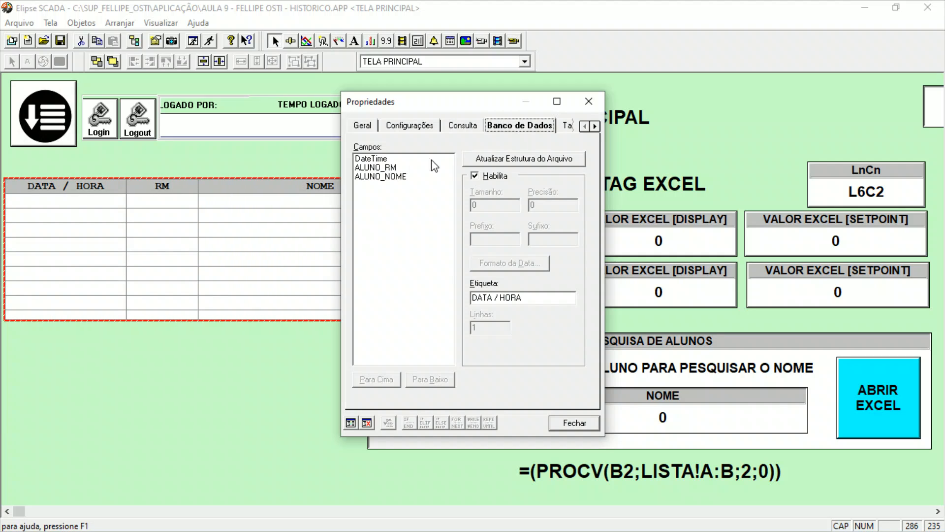
{"action": "left_click", "coordinate": [412, 168]}
{"action": "left_click", "coordinate": [410, 175]}
{"action": "left_click", "coordinate": [416, 167]}
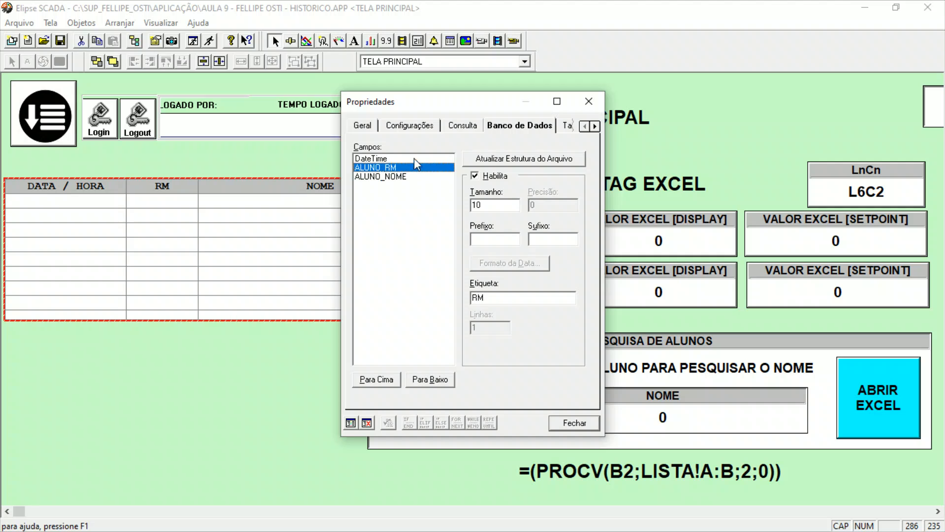
{"action": "left_click", "coordinate": [413, 159]}
Enable a title on the browser's frame (Moldura).
{"action": "left_click", "coordinate": [595, 126]}
{"action": "left_click", "coordinate": [595, 126]}
{"action": "left_click", "coordinate": [595, 126]}
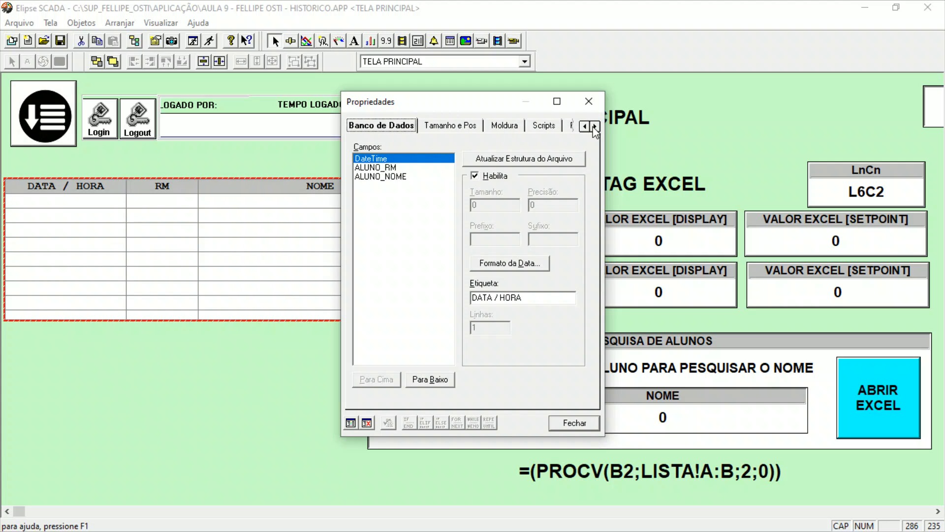
{"action": "left_click", "coordinate": [477, 132]}
{"action": "left_click", "coordinate": [501, 128]}
{"action": "left_click", "coordinate": [365, 168]}
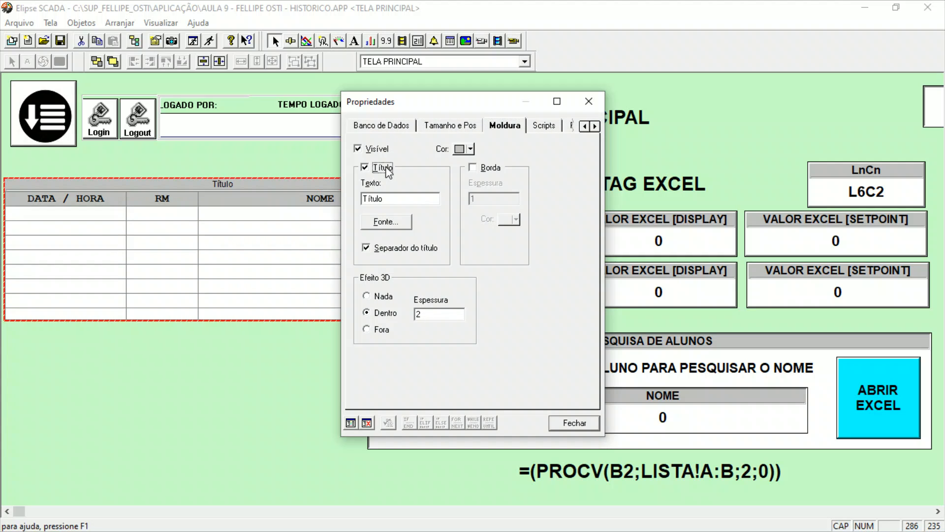
{"action": "left_click", "coordinate": [384, 168]}
{"action": "left_click", "coordinate": [384, 168]}
{"action": "left_click", "coordinate": [387, 169]}
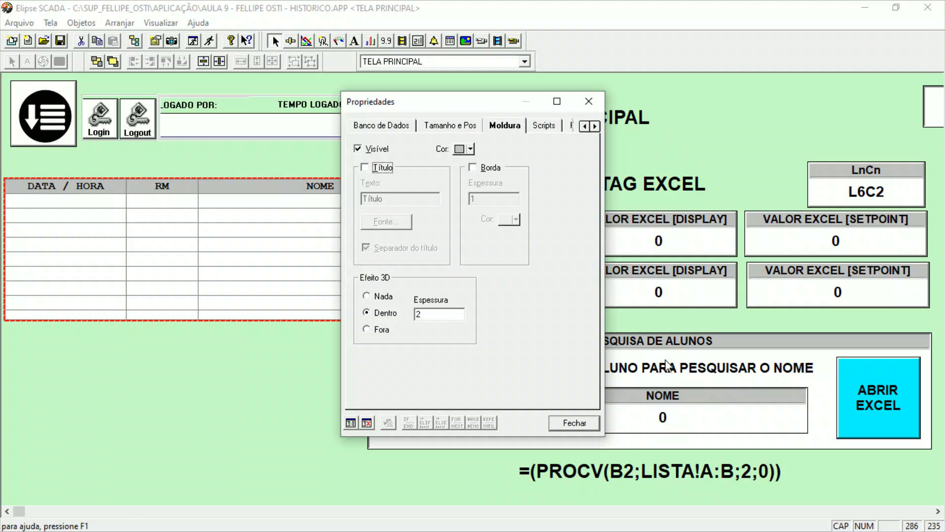
{"action": "left_click", "coordinate": [390, 169]}
Set the browser's frame title text to HISTÓRICO PESQUISA DE ALUNOS.
{"action": "left_click_drag", "start_coordinate": [405, 200], "coordinate": [326, 212]}
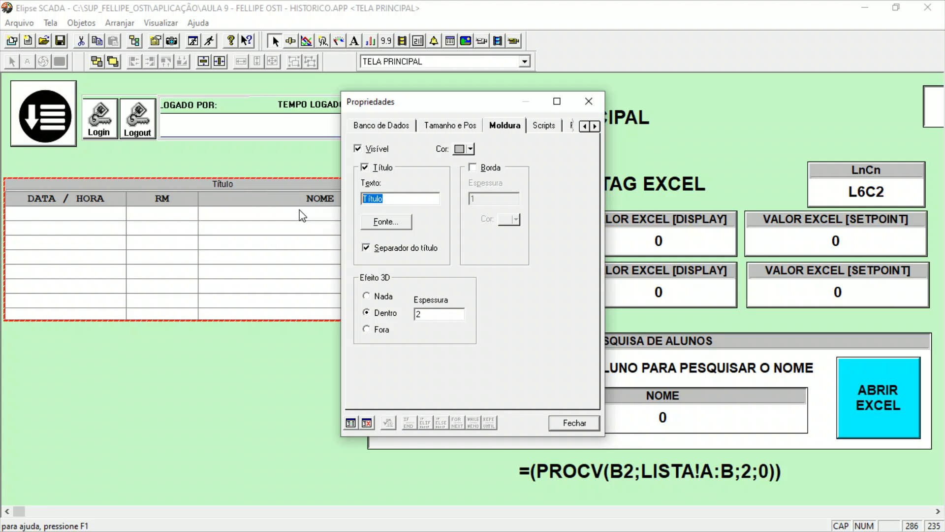
{"action": "type", "text": "HISTOR"}
{"action": "key", "text": "BackSpace"}
{"action": "key", "text": "BackSpace"}
{"action": "type", "text": "ÓRIC"}
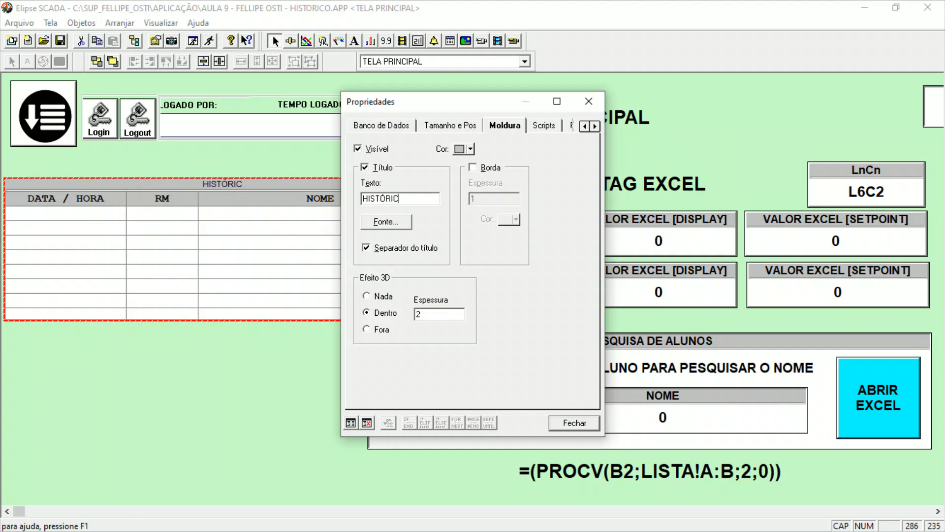
{"action": "type", "text": "O PESQUI"}
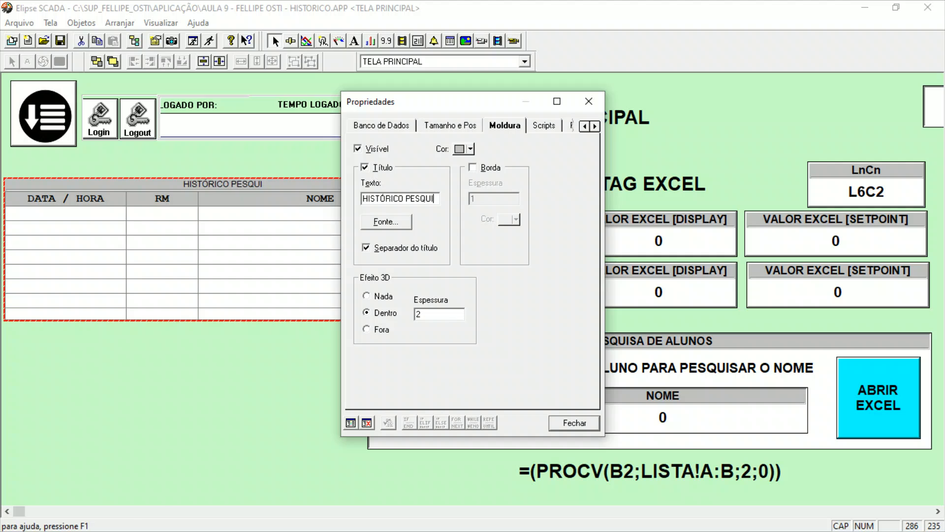
{"action": "type", "text": "SA DE ALUNOS"}
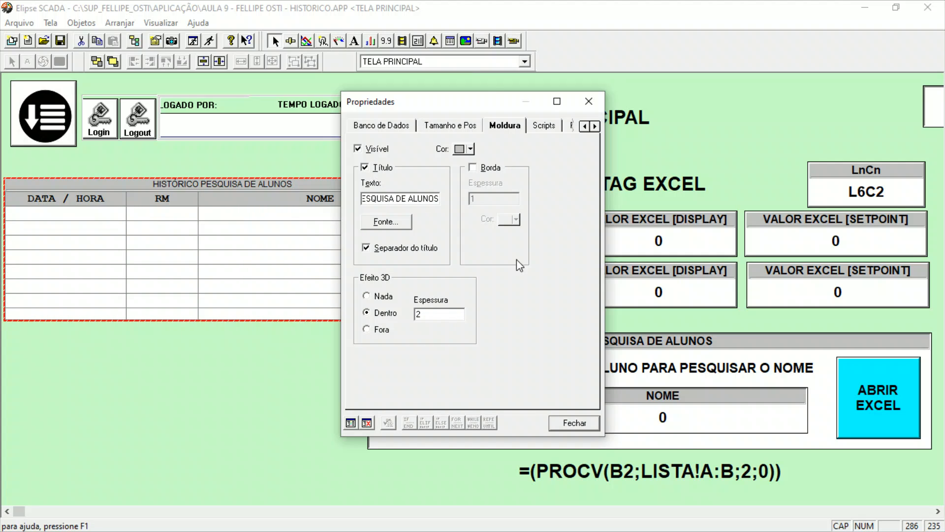
Set the browser's frame title font to Arial, bold (Negrito), size 12.
{"action": "left_click", "coordinate": [387, 227]}
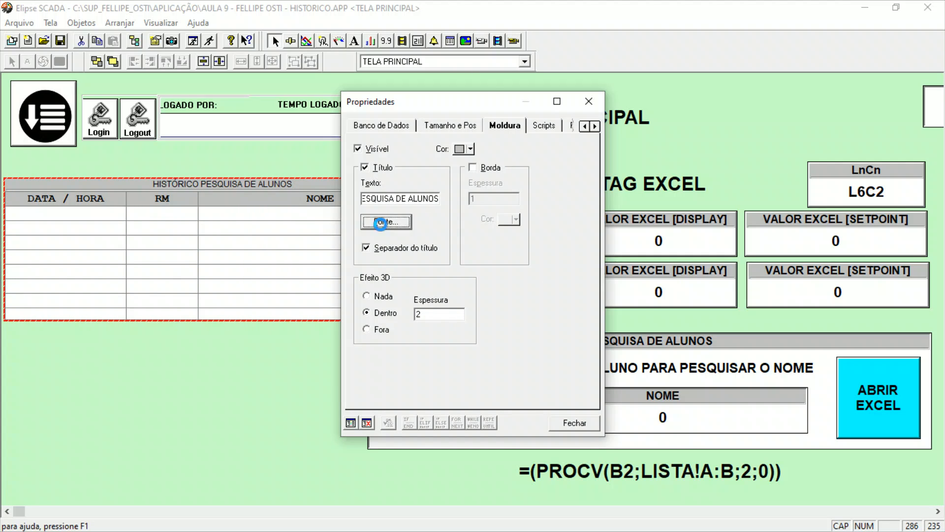
{"action": "scroll", "coordinate": [481, 251], "scroll_direction": "down", "scroll_amount": 1}
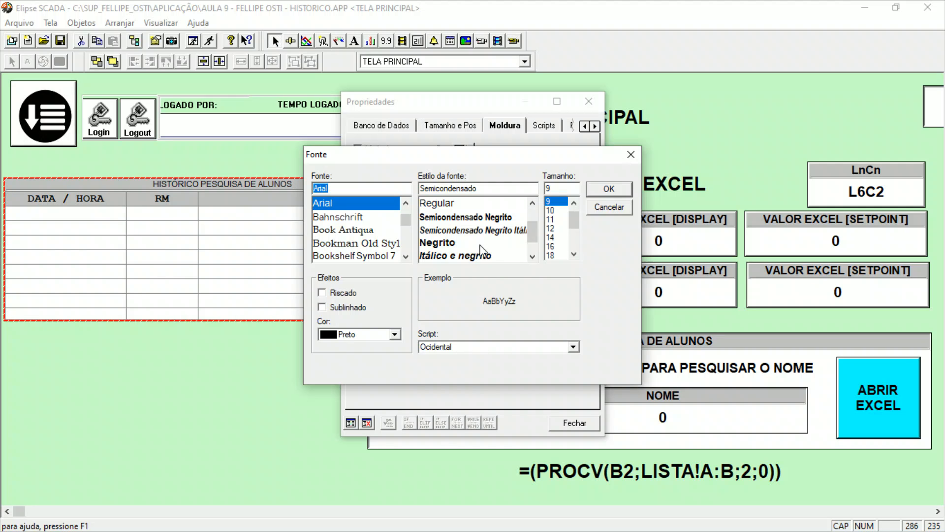
{"action": "left_click", "coordinate": [560, 229]}
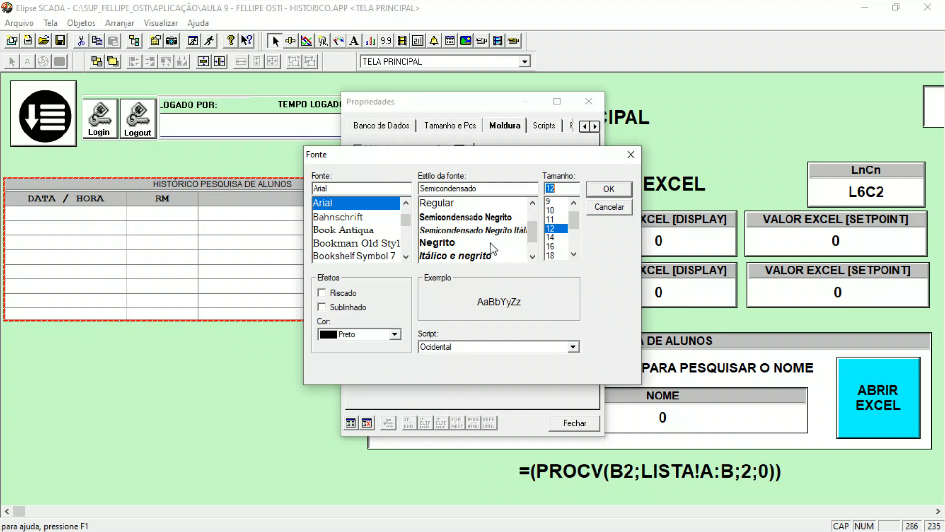
{"action": "left_click", "coordinate": [493, 243]}
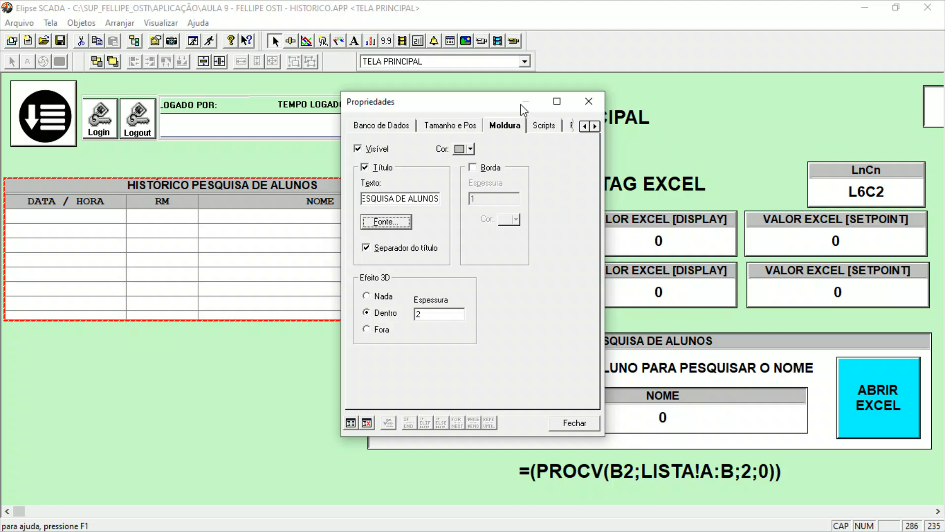
Check the browser's script settings, then close its properties and deselect it.
{"action": "left_click_drag", "start_coordinate": [523, 109], "coordinate": [612, 49]}
{"action": "left_click", "coordinate": [669, 72]}
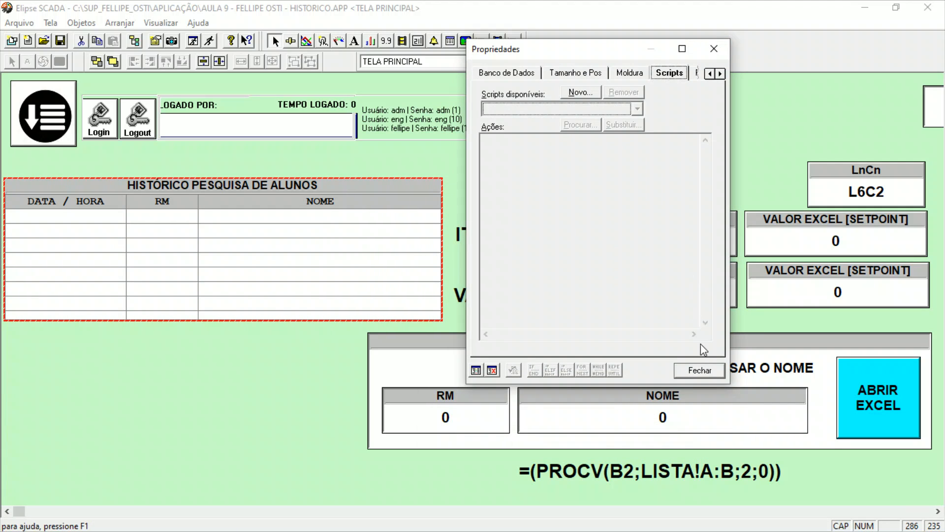
{"action": "left_click", "coordinate": [701, 370]}
{"action": "left_click", "coordinate": [196, 373]}
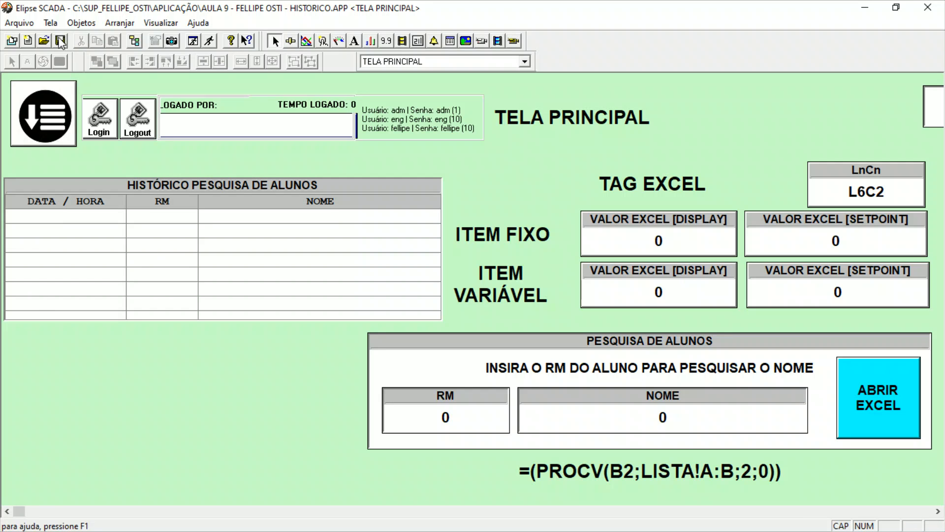
Run the application to check how the HISTÓRICO PESQUISA DE ALUNOS browser looks, then return to editing TELA PRINCIPAL.
{"action": "left_click", "coordinate": [209, 41]}
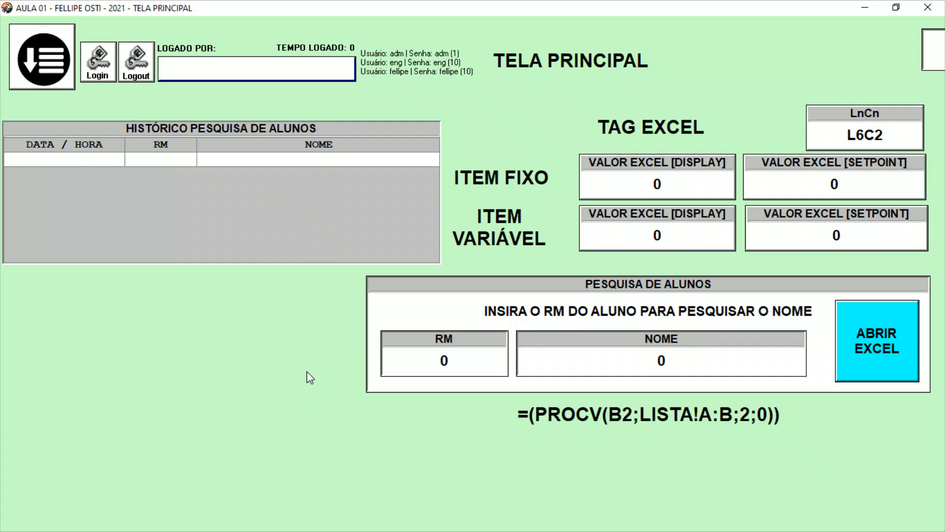
{"action": "key", "text": "super+d"}
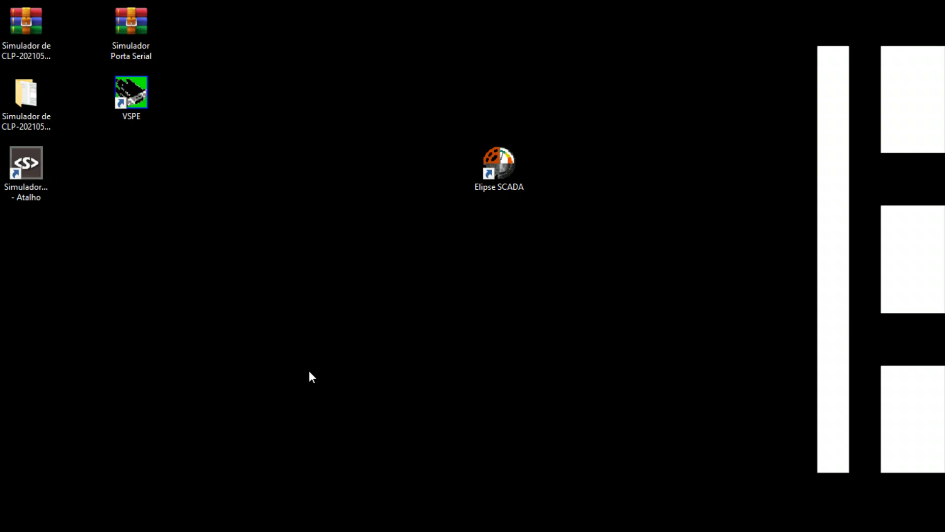
{"action": "key", "text": "super+d"}
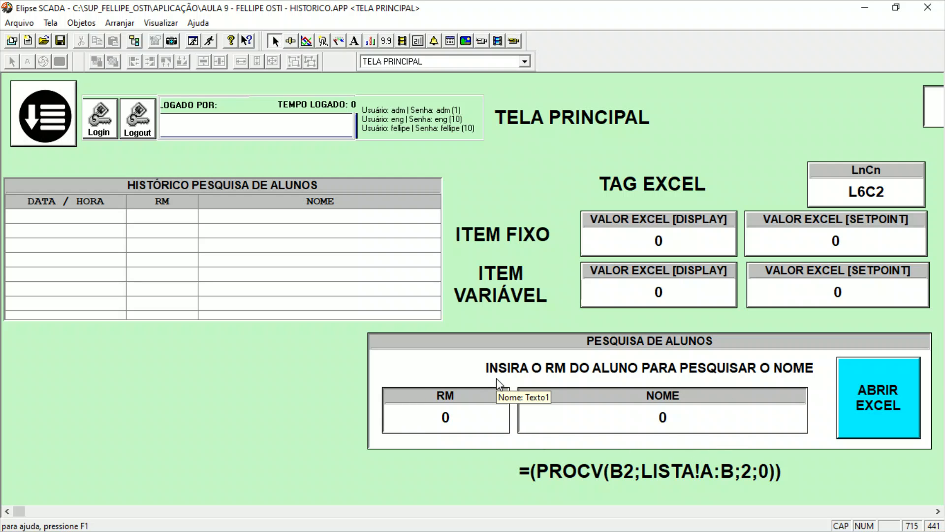
{"action": "left_click", "coordinate": [178, 202]}
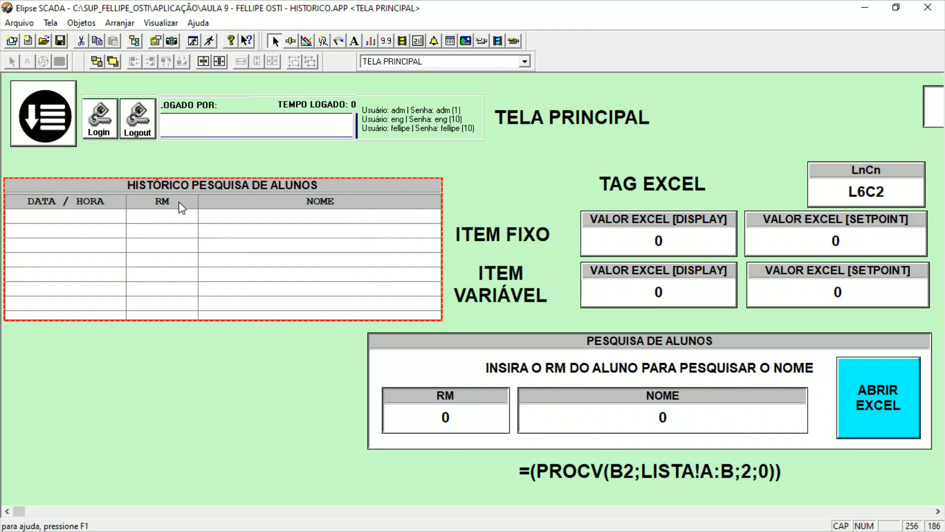
{"action": "left_click_drag", "start_coordinate": [179, 356], "coordinate": [319, 444]}
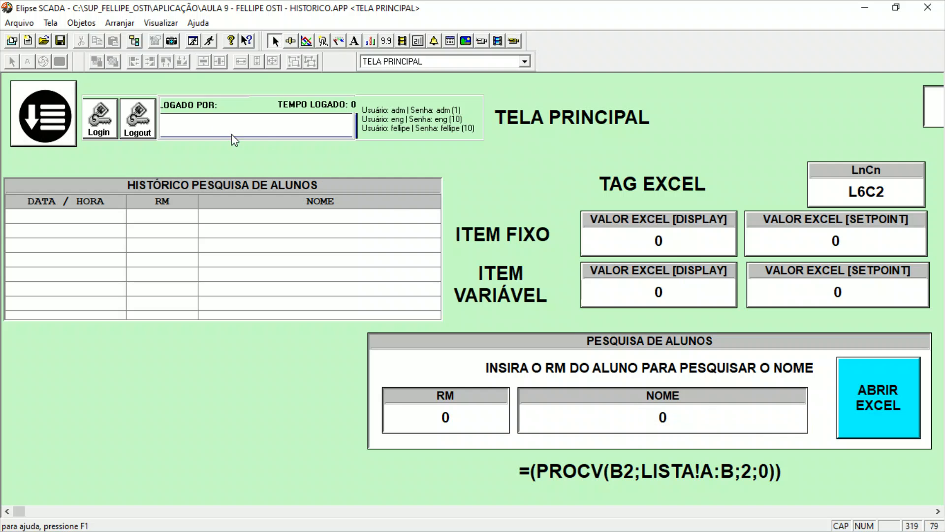
Open the Organizer and examine the settings of the ALUNO_NOME and ALUNO_RM tags in the TAG_EXCEL group.
{"action": "left_click", "coordinate": [133, 40]}
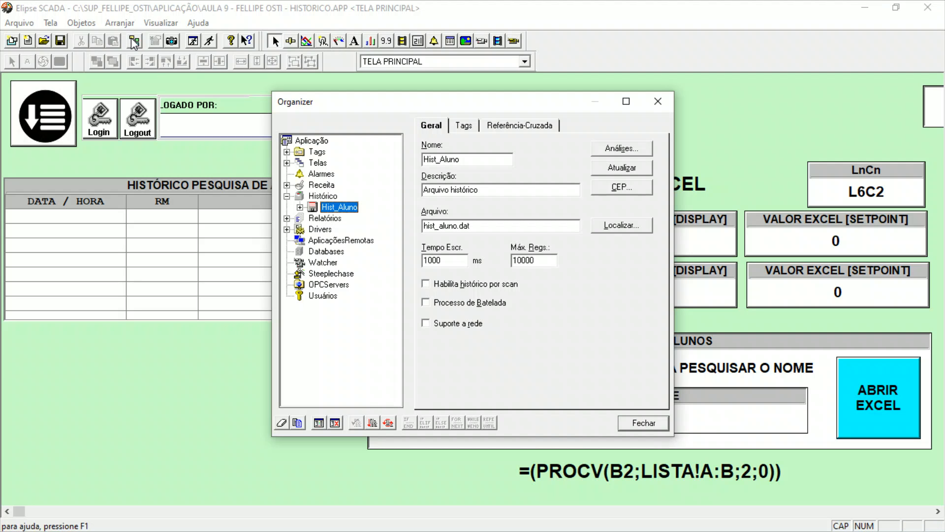
{"action": "left_click", "coordinate": [287, 152]}
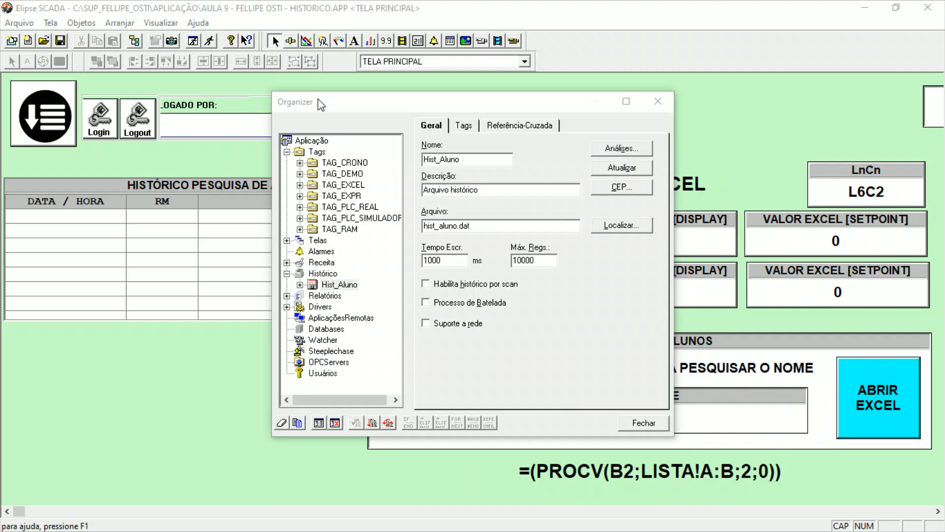
{"action": "left_click", "coordinate": [299, 185]}
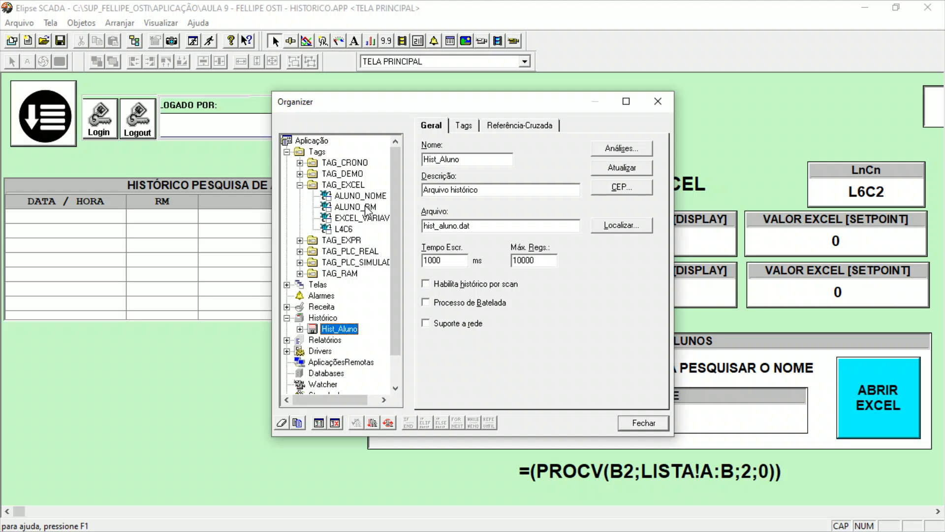
{"action": "left_click", "coordinate": [369, 209]}
{"action": "left_click", "coordinate": [370, 197]}
{"action": "left_click_drag", "start_coordinate": [394, 103], "coordinate": [128, 84]}
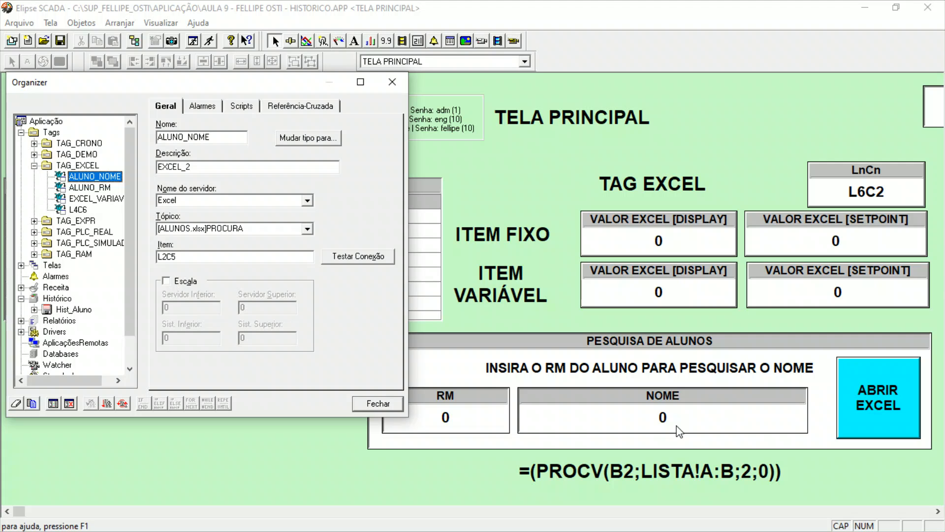
{"action": "left_click", "coordinate": [94, 188]}
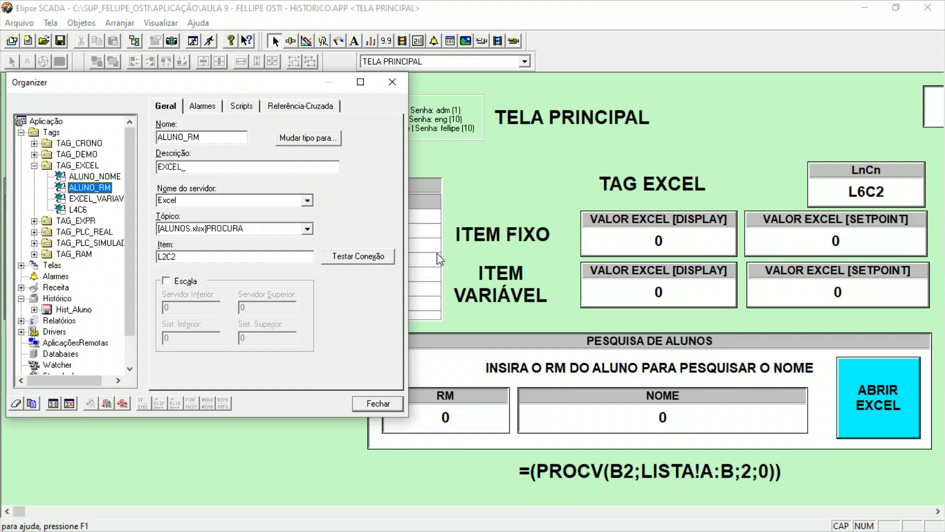
Add a new OnValueChanged script to the ALUNO_NOME tag.
{"action": "left_click", "coordinate": [108, 179]}
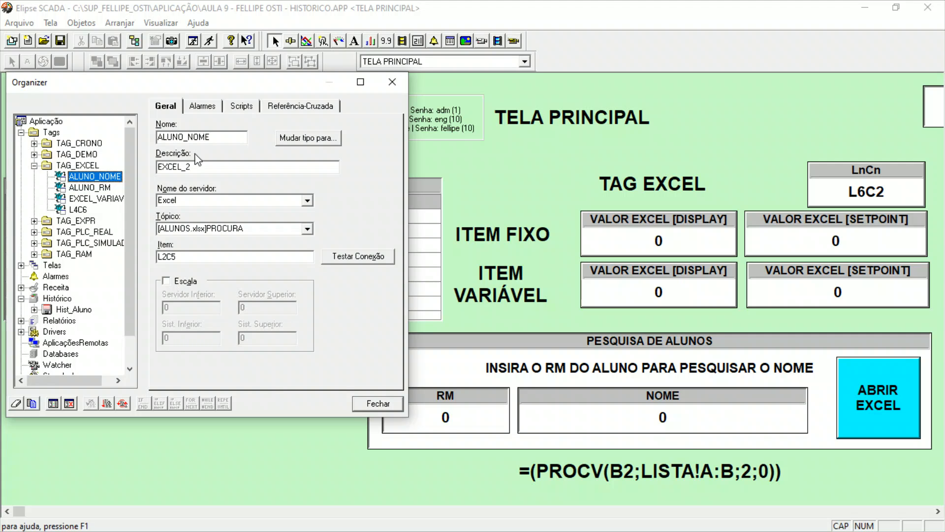
{"action": "left_click", "coordinate": [248, 111]}
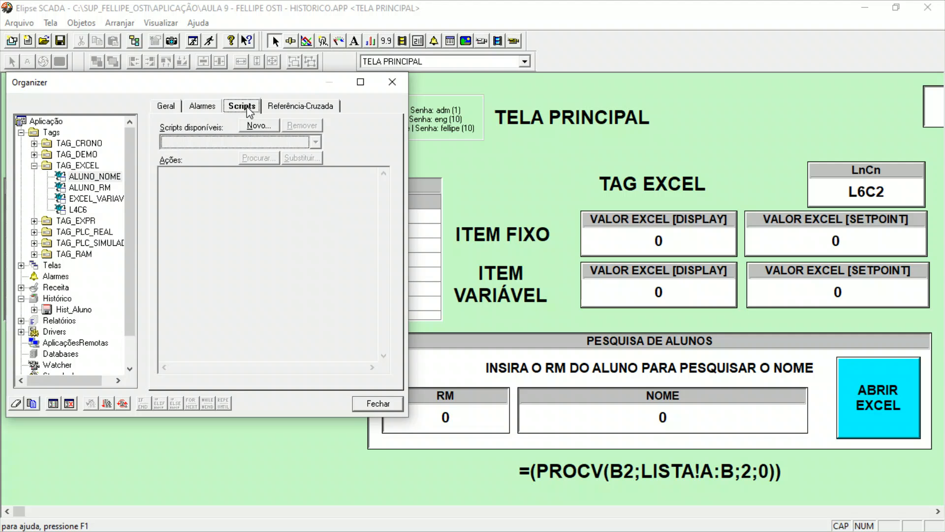
{"action": "left_click", "coordinate": [259, 126]}
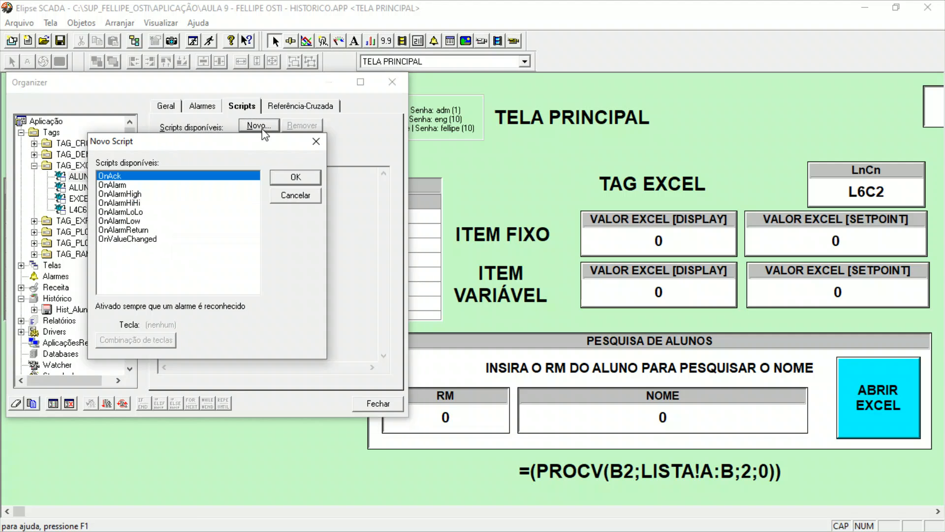
{"action": "left_click", "coordinate": [120, 240]}
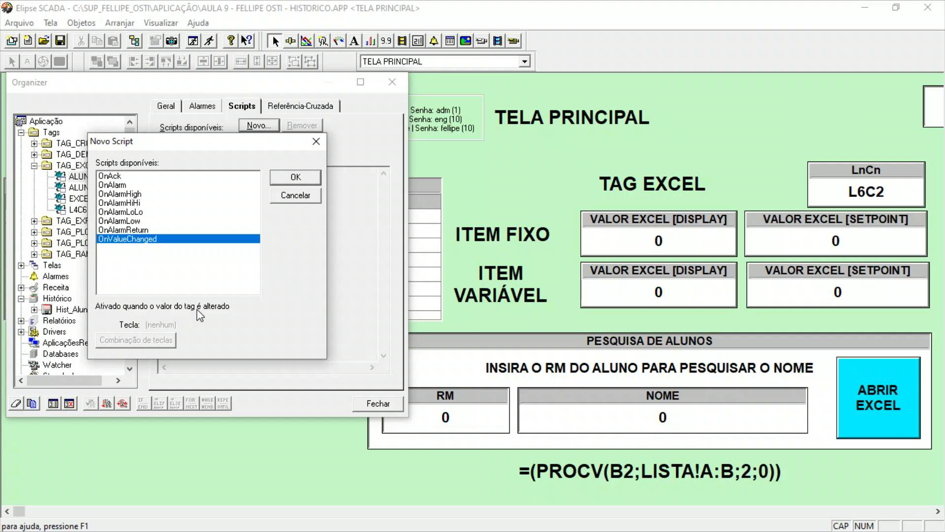
{"action": "left_click", "coordinate": [294, 179]}
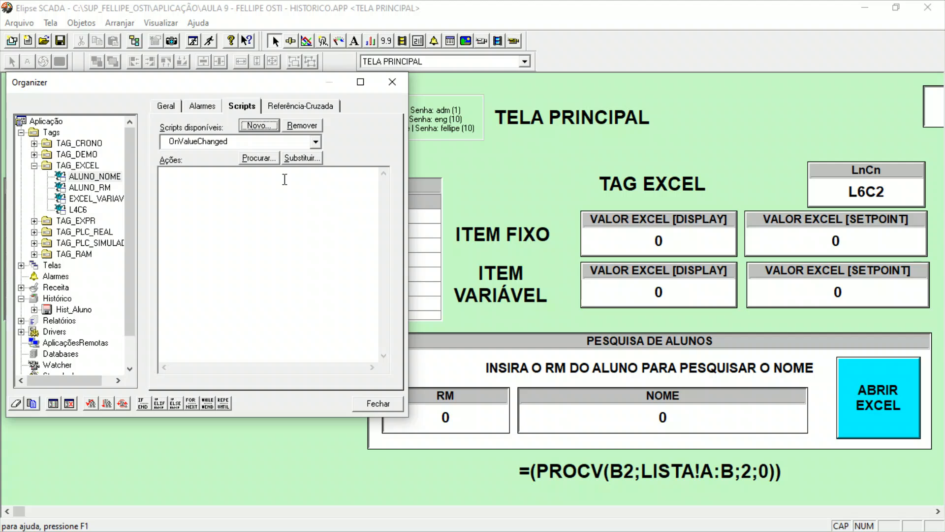
Insert the Hist_Aluno history's Open() function into the ALUNO_NOME OnValueChanged script using the App Browser.
{"action": "left_click", "coordinate": [274, 182]}
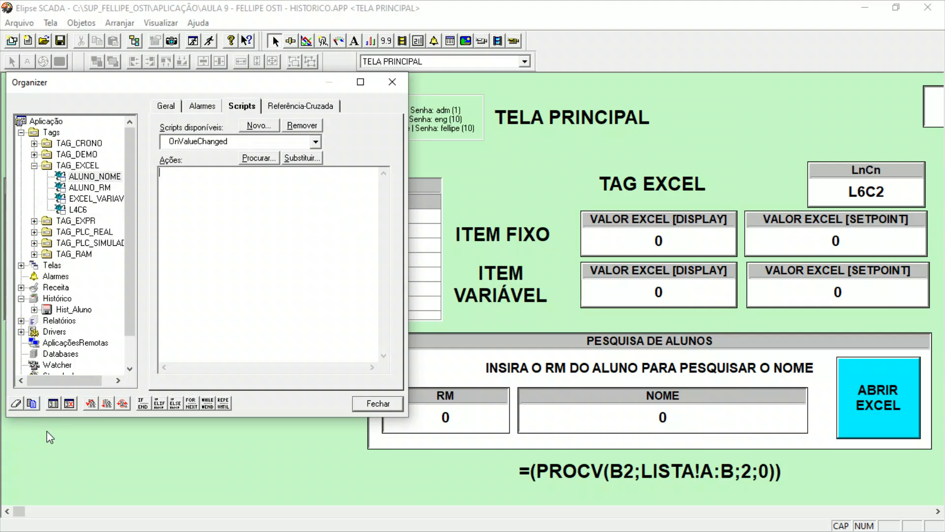
{"action": "left_click", "coordinate": [55, 404]}
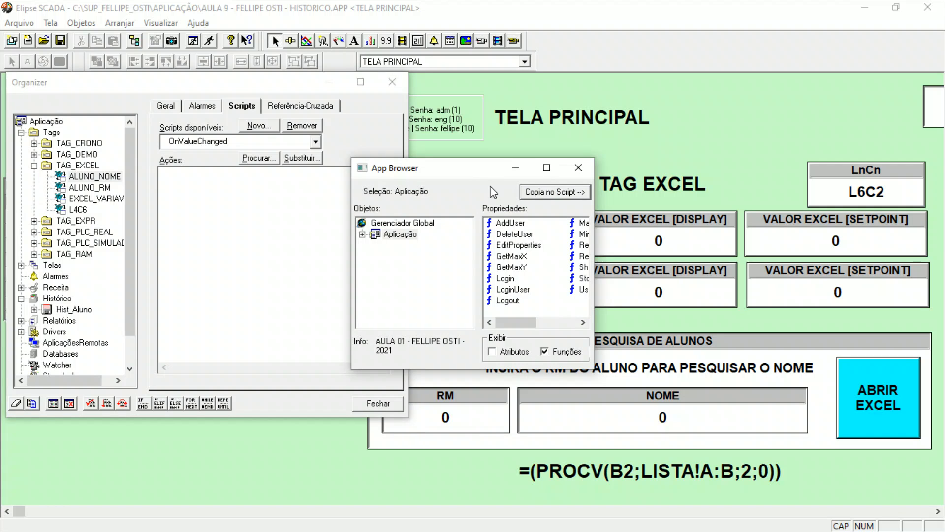
{"action": "left_click_drag", "start_coordinate": [477, 178], "coordinate": [429, 135]}
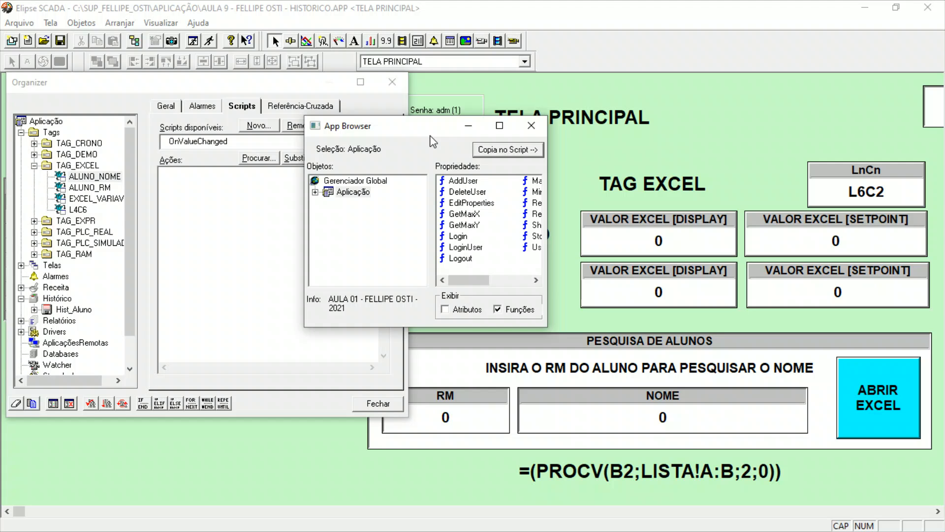
{"action": "left_click", "coordinate": [320, 193]}
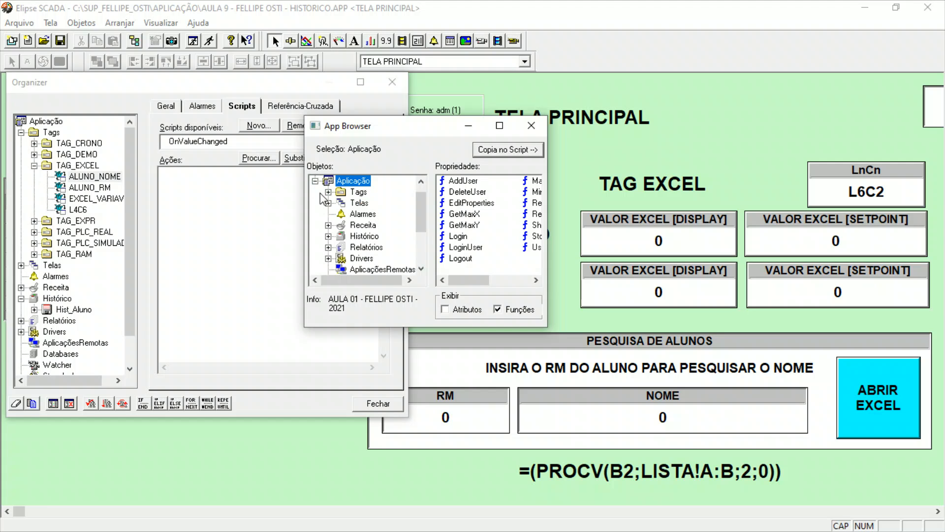
{"action": "left_click", "coordinate": [328, 237]}
{"action": "left_click", "coordinate": [393, 248]}
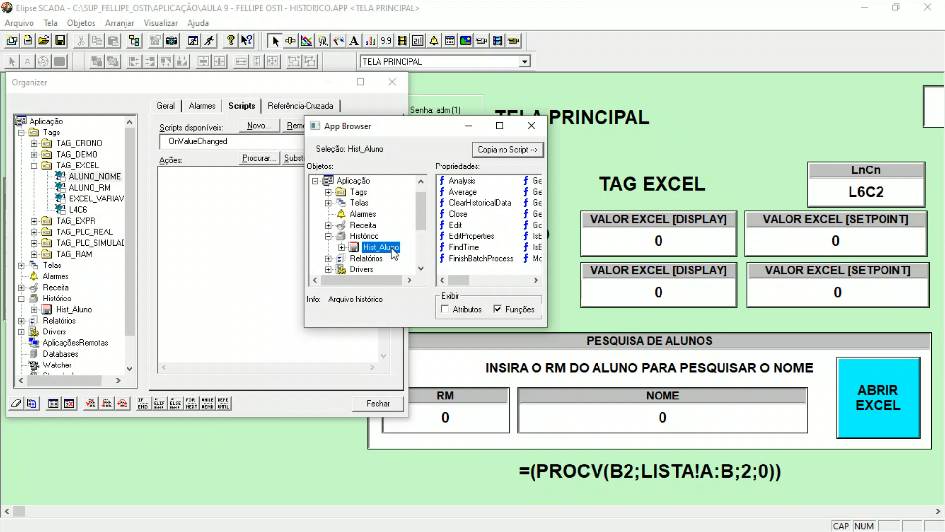
{"action": "left_click_drag", "start_coordinate": [471, 282], "coordinate": [487, 280]}
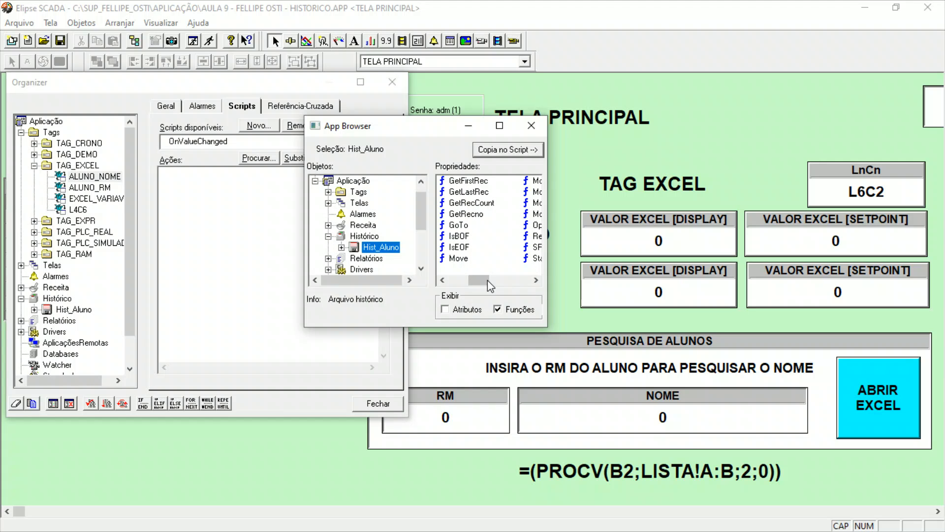
{"action": "left_click_drag", "start_coordinate": [547, 256], "coordinate": [745, 256]}
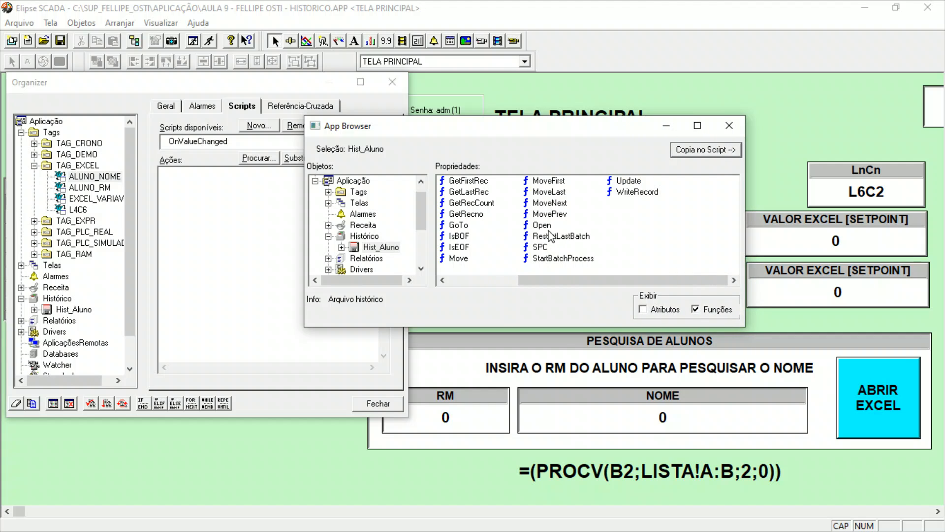
{"action": "left_click", "coordinate": [542, 225]}
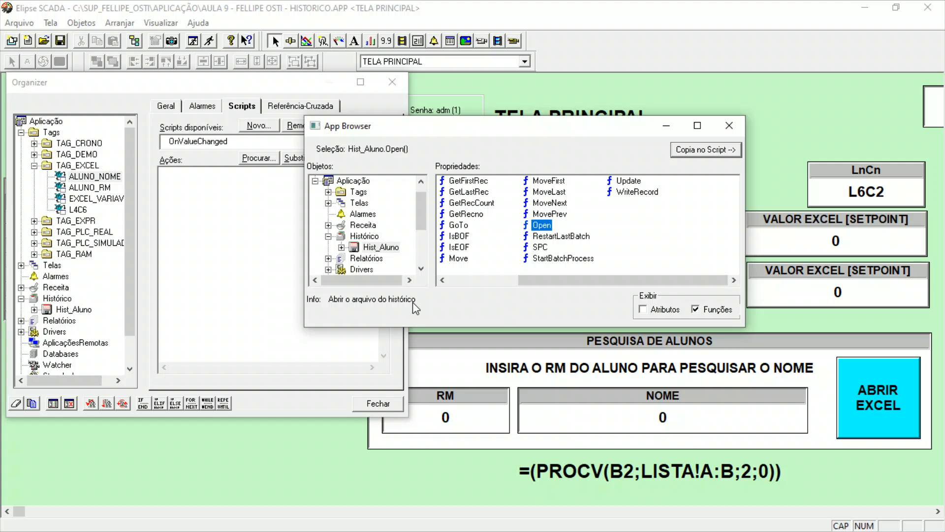
{"action": "left_click", "coordinate": [714, 150]}
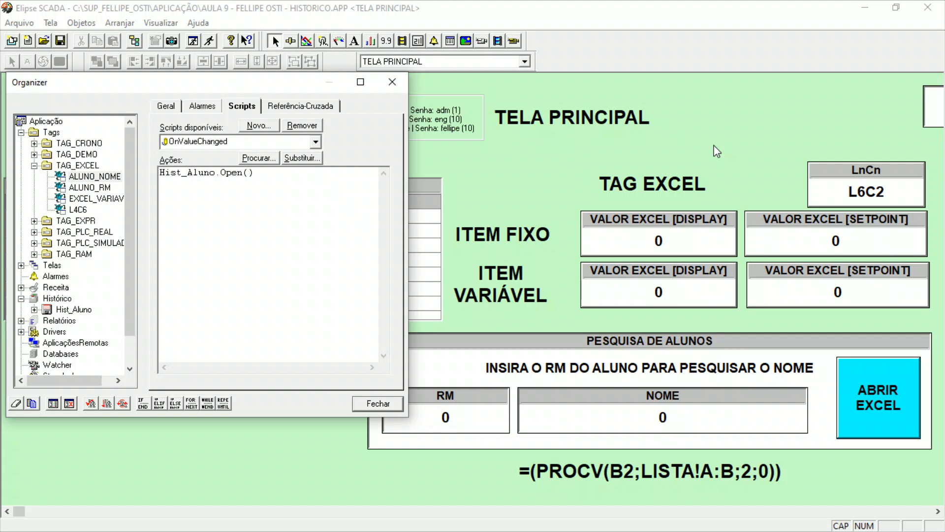
Add Hist_Aluno.WriteRecord() from the App Browser on a new line below Hist_Aluno.Open() in the script.
{"action": "left_click_drag", "start_coordinate": [254, 173], "coordinate": [165, 175]}
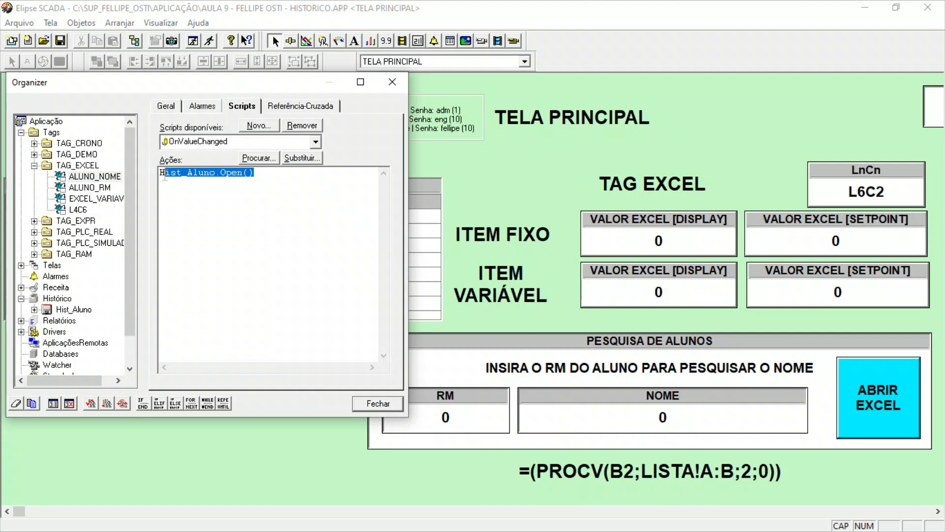
{"action": "left_click", "coordinate": [263, 174]}
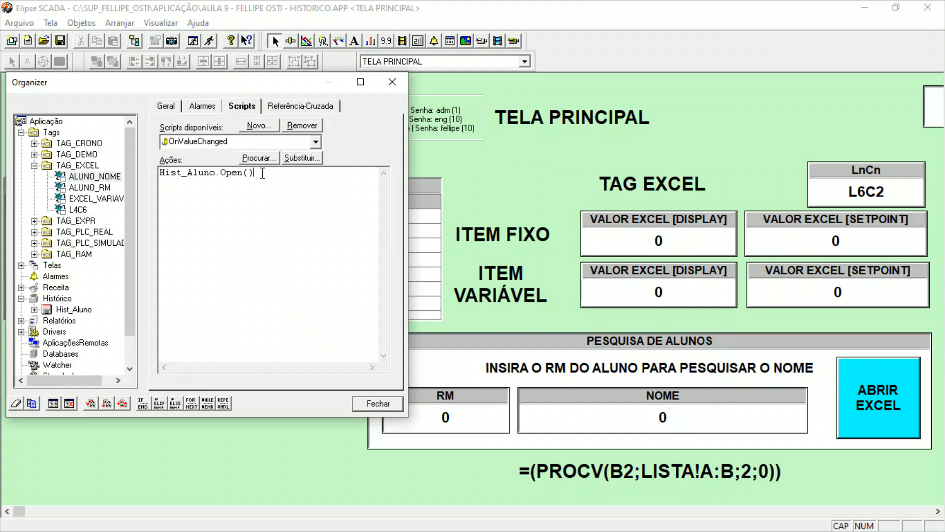
{"action": "left_click", "coordinate": [53, 403]}
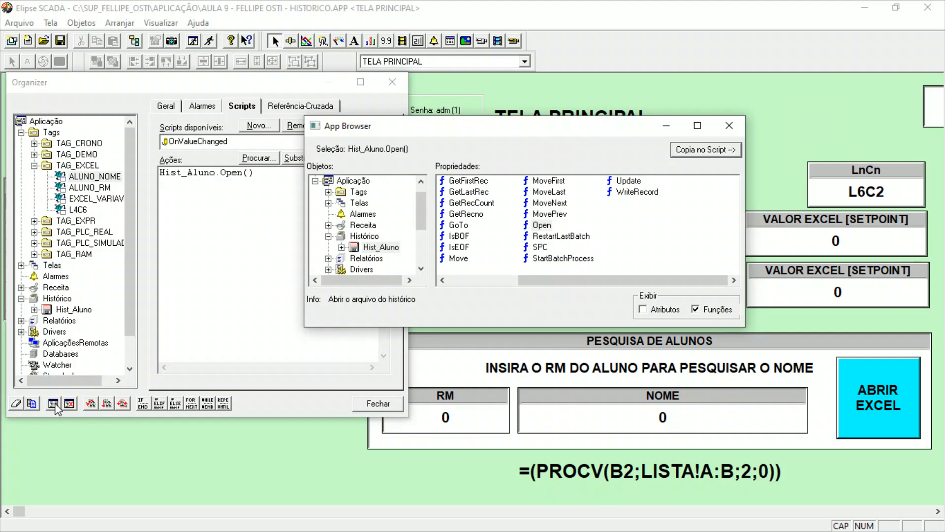
{"action": "left_click", "coordinate": [392, 248]}
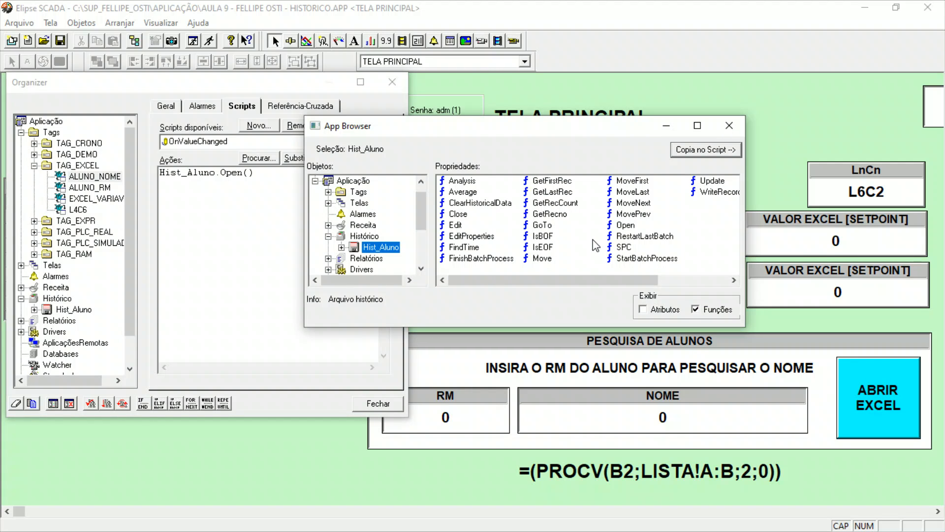
{"action": "left_click", "coordinate": [715, 192]}
{"action": "scroll", "coordinate": [662, 269], "scroll_direction": "right", "scroll_amount": 2}
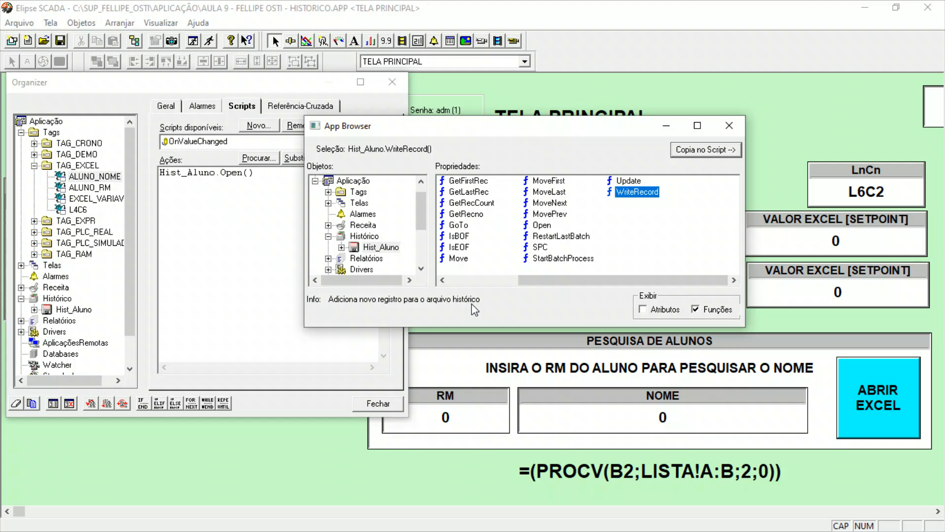
{"action": "left_click", "coordinate": [695, 150]}
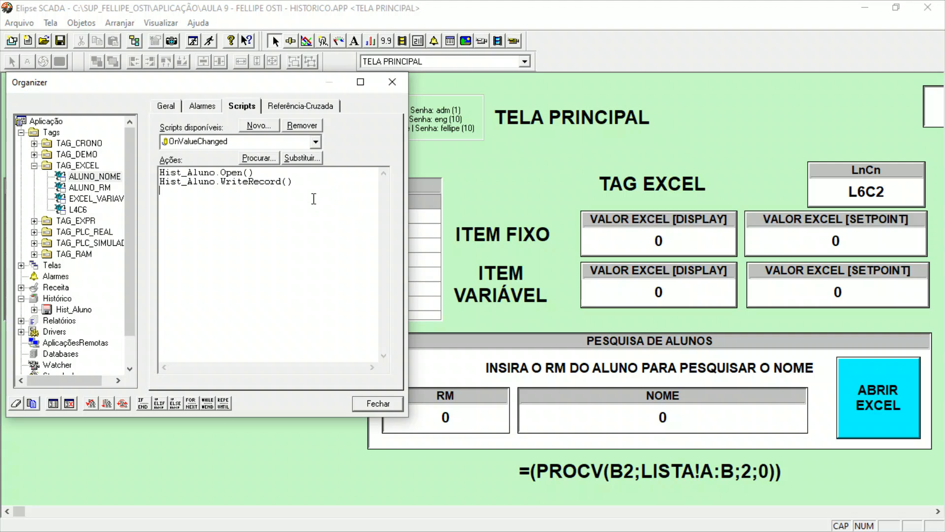
Add Hist_Aluno.Update() from the App Browser as the script's third line, and move the Organizer clear of the history browser.
{"action": "left_click", "coordinate": [53, 403]}
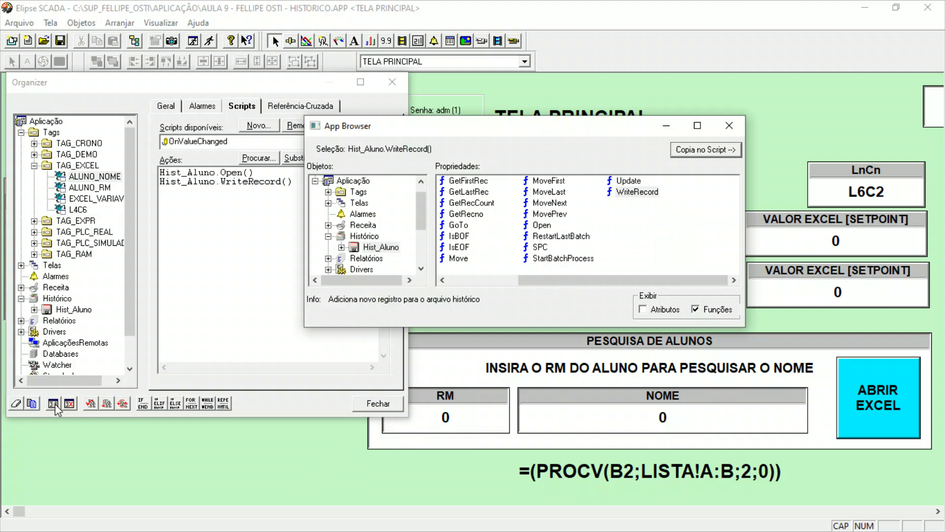
{"action": "left_click", "coordinate": [393, 247]}
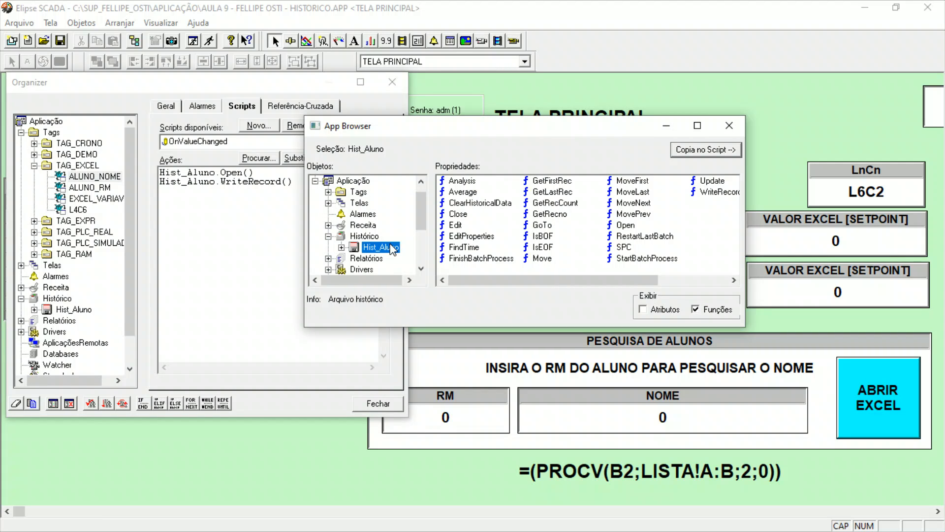
{"action": "mouse_move", "coordinate": [518, 277]}
{"action": "left_mouse_down"}
{"action": "mouse_move", "coordinate": [529, 275]}
{"action": "mouse_move", "coordinate": [516, 272]}
{"action": "left_mouse_up"}
{"action": "left_click", "coordinate": [704, 181]}
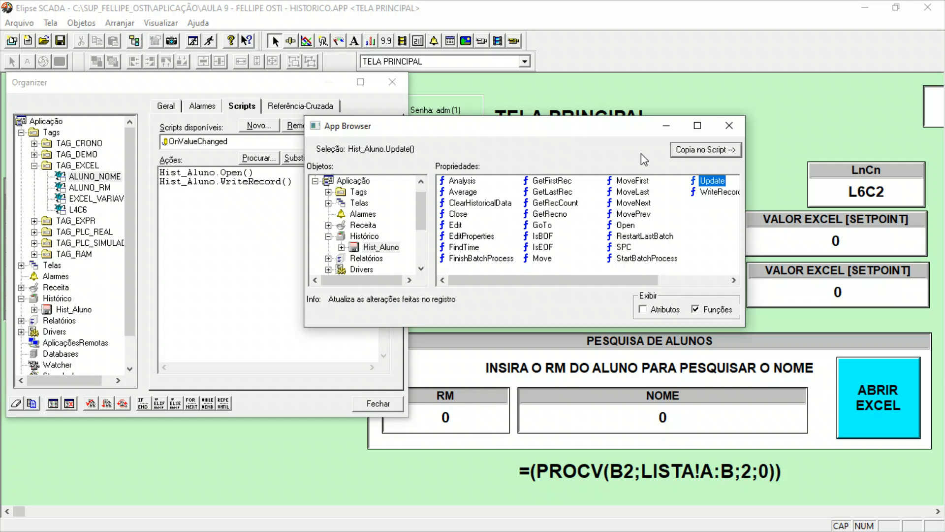
{"action": "left_click", "coordinate": [706, 149]}
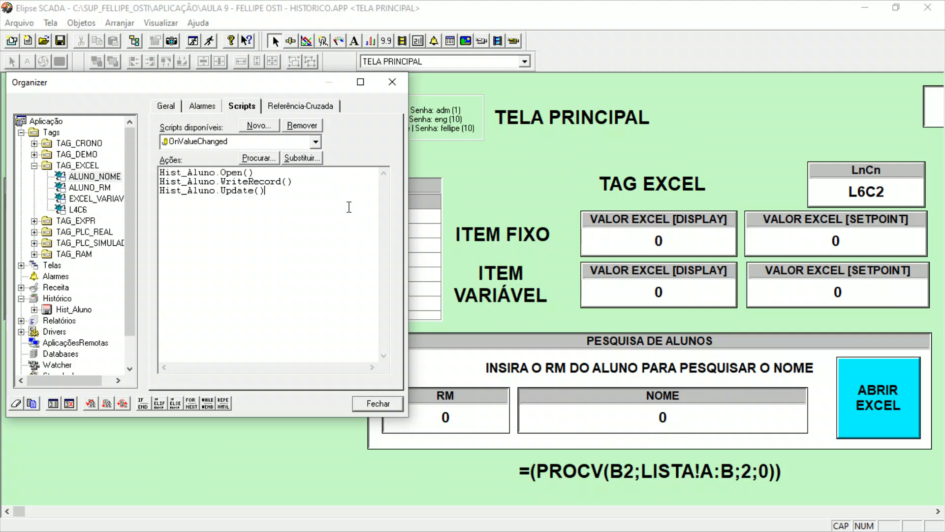
{"action": "left_click_drag", "start_coordinate": [293, 86], "coordinate": [811, 78]}
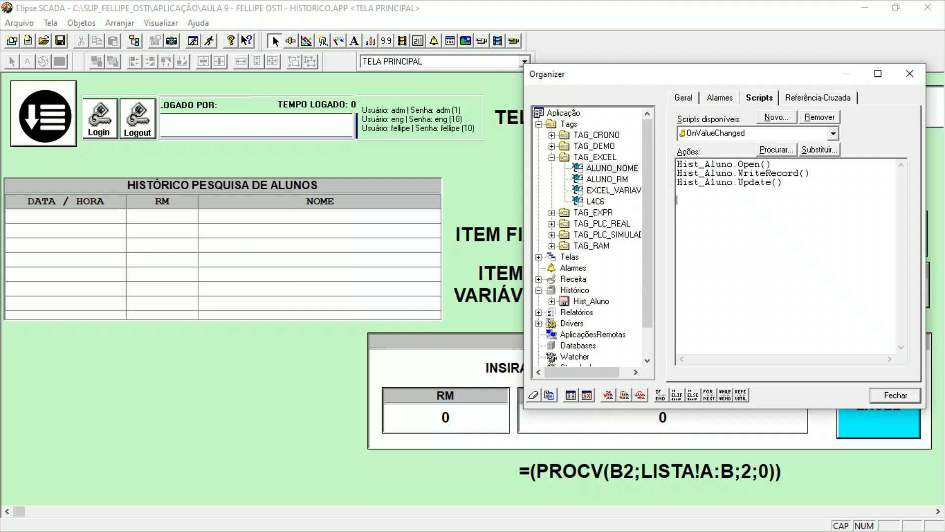
Add Browser1.UpdateQuery() from the PRINCIPAL screen in the App Browser to the ALUNO_NOME script, one blank line below Hist_Aluno.Update().
{"action": "left_click", "coordinate": [571, 395]}
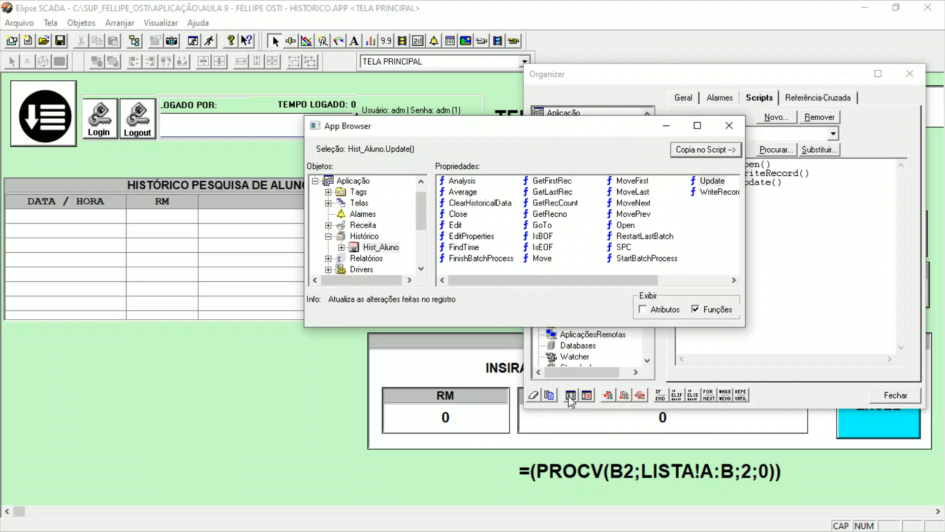
{"action": "left_click", "coordinate": [358, 203]}
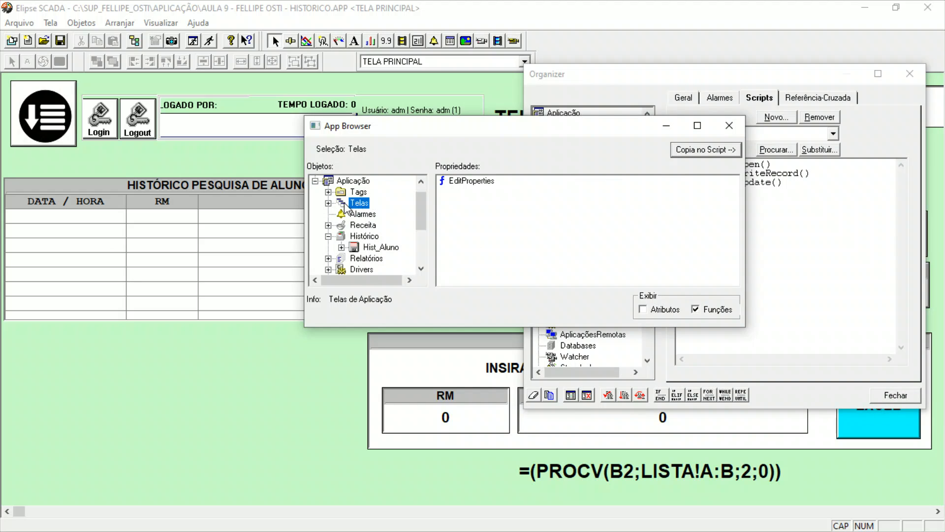
{"action": "left_click", "coordinate": [328, 203]}
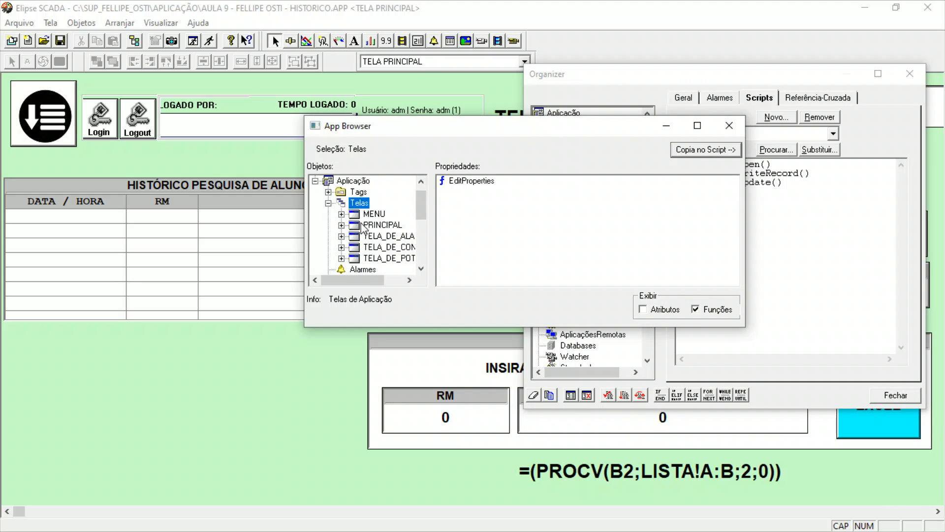
{"action": "left_click", "coordinate": [341, 225]}
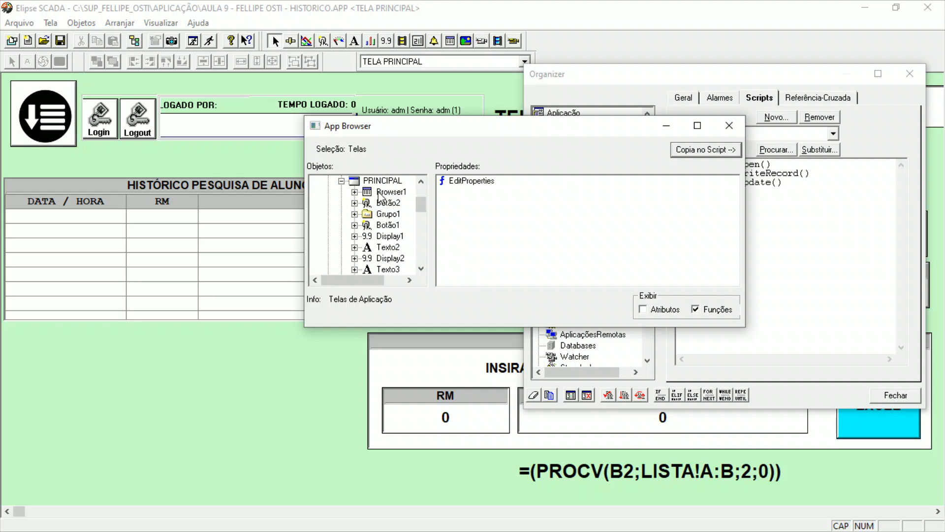
{"action": "left_click", "coordinate": [403, 193]}
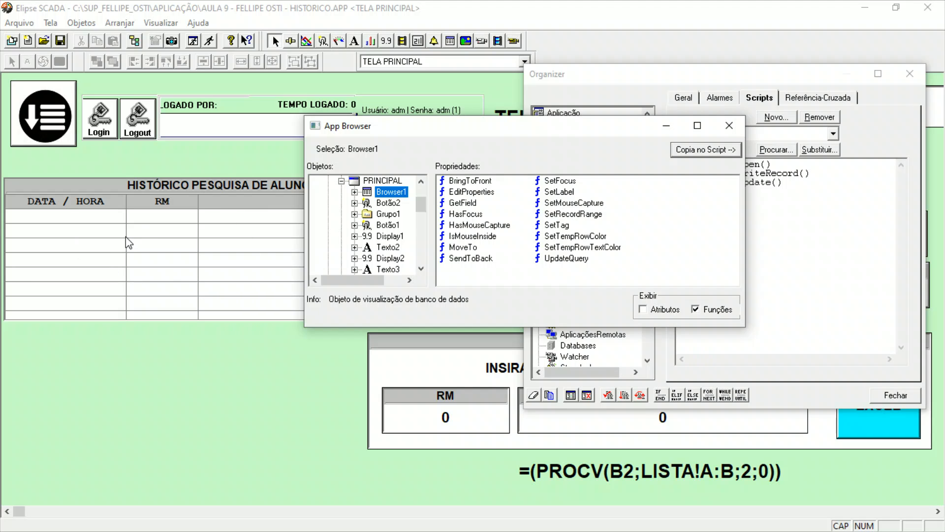
{"action": "left_click", "coordinate": [566, 259]}
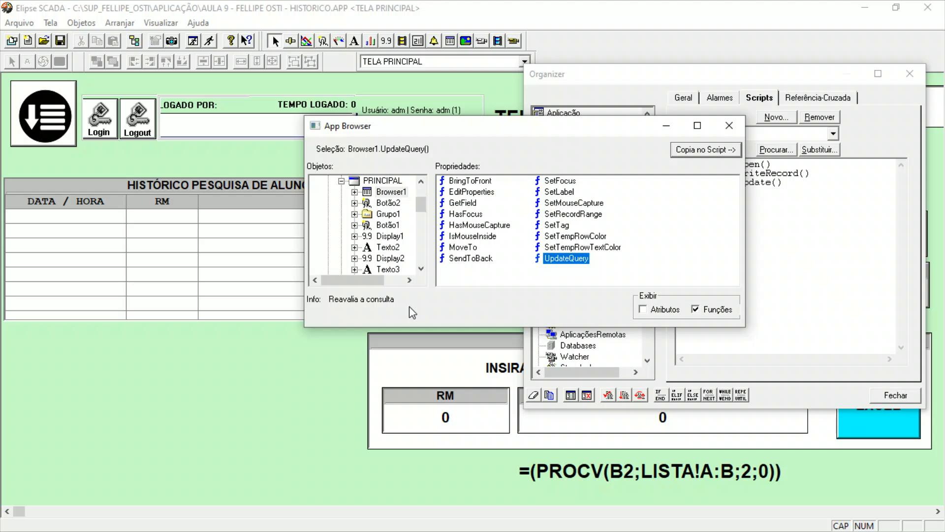
{"action": "left_click_drag", "start_coordinate": [606, 131], "coordinate": [436, 140]}
{"action": "left_click_drag", "start_coordinate": [727, 164], "coordinate": [810, 186]}
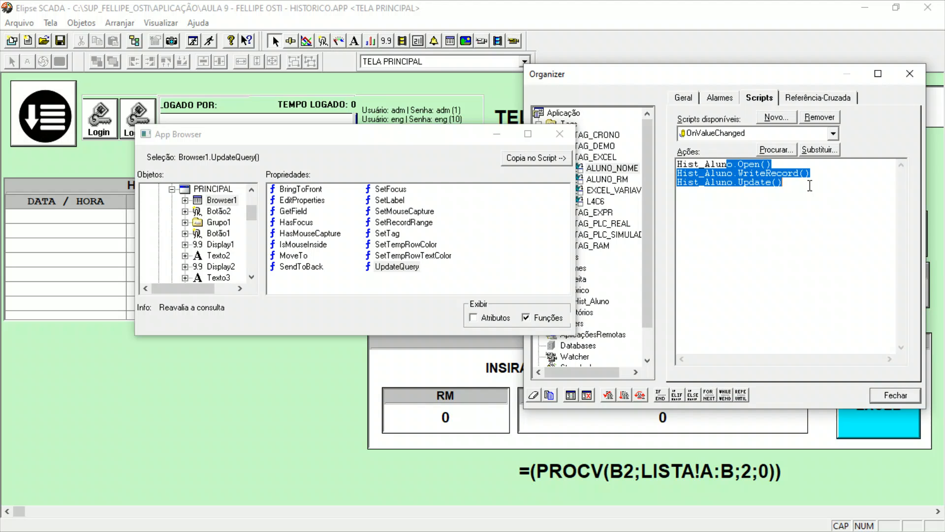
{"action": "left_click", "coordinate": [417, 268]}
{"action": "left_click", "coordinate": [687, 208]}
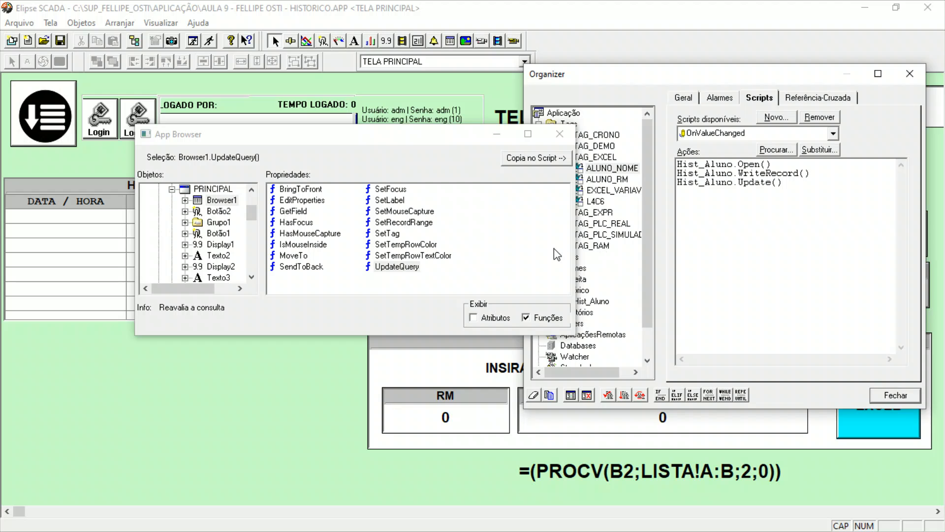
{"action": "left_click", "coordinate": [397, 266]}
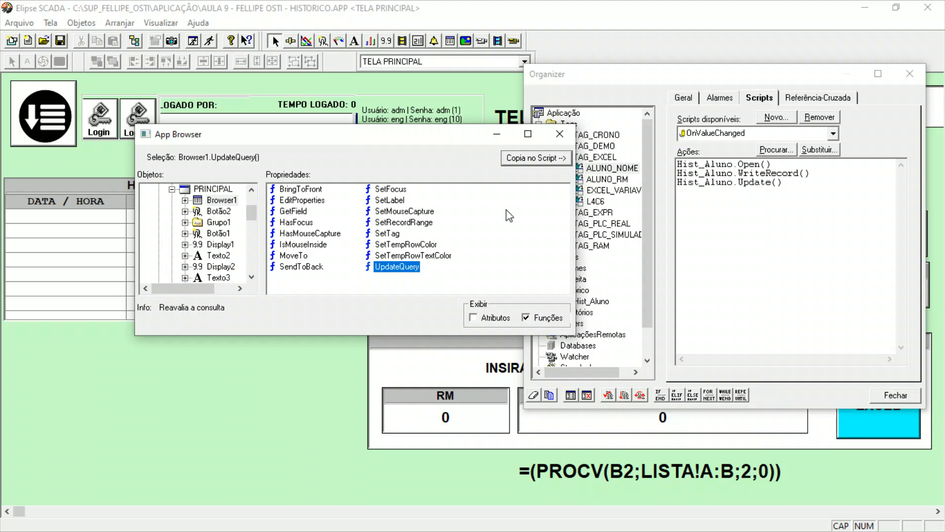
{"action": "left_click", "coordinate": [525, 159]}
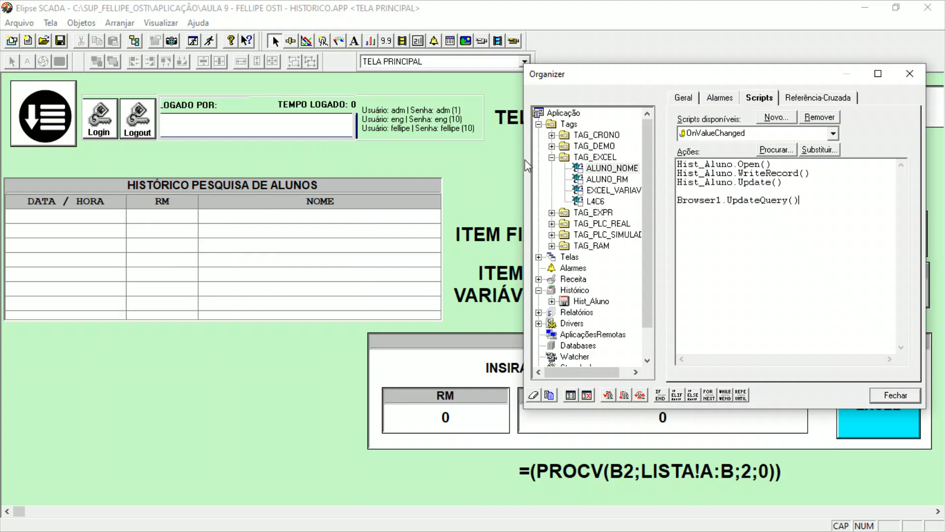
Check the ALUNO_NOME OnValueChanged script for errors and close the Organizer.
{"action": "left_click", "coordinate": [609, 395]}
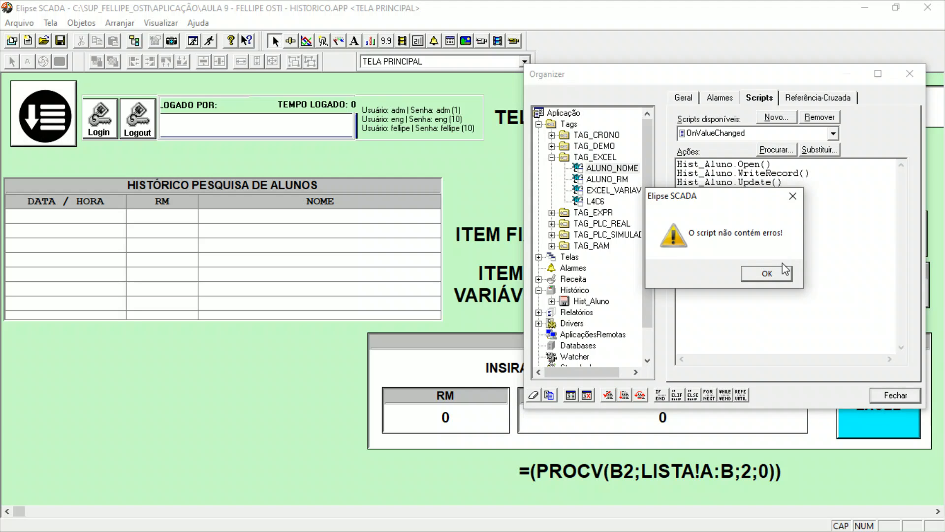
{"action": "left_click", "coordinate": [766, 274]}
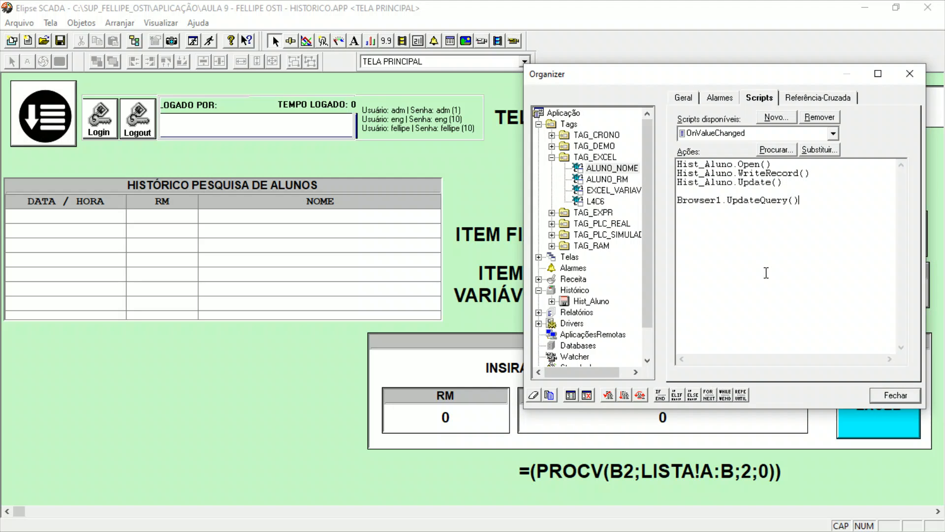
{"action": "left_click", "coordinate": [893, 395]}
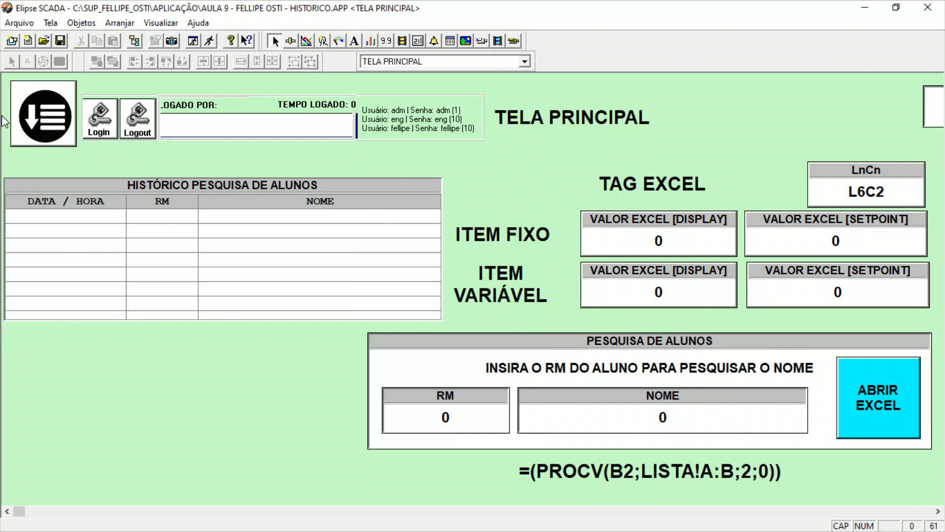
Run the application and open the linked Excel workbook from TELA PRINCIPAL.
{"action": "left_click", "coordinate": [212, 41]}
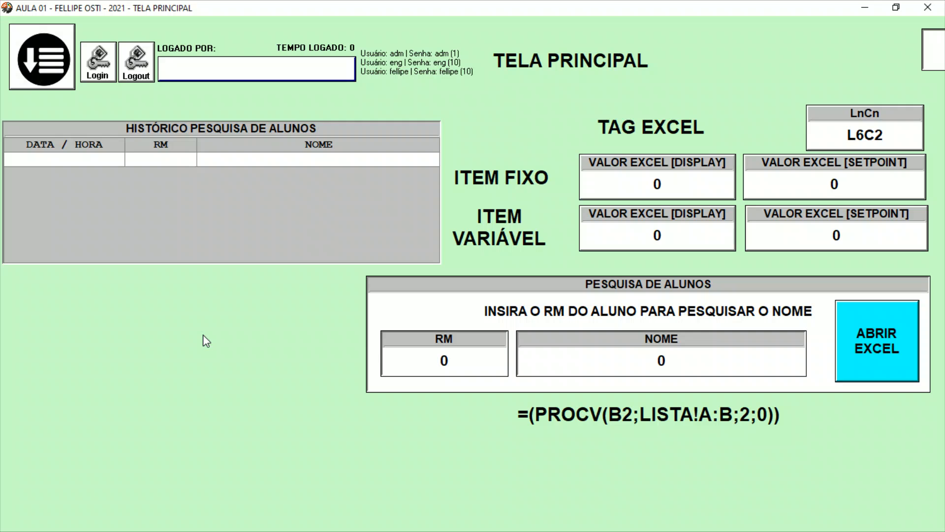
{"action": "left_click", "coordinate": [880, 336]}
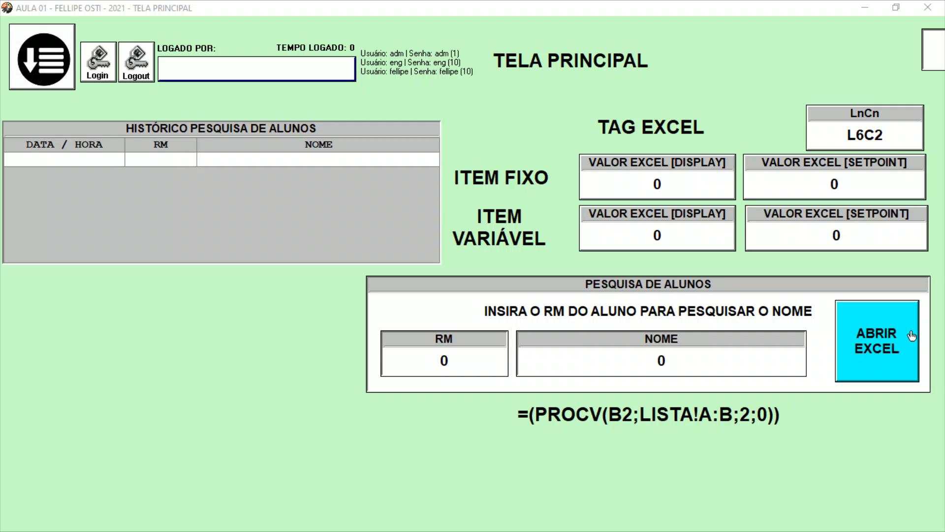
{"action": "left_click_drag", "start_coordinate": [0, 30], "coordinate": [0, 98]}
Look up a student by entering the student's registration number in the RM field of PESQUISA DE ALUNOS.
{"action": "left_click", "coordinate": [421, 358]}
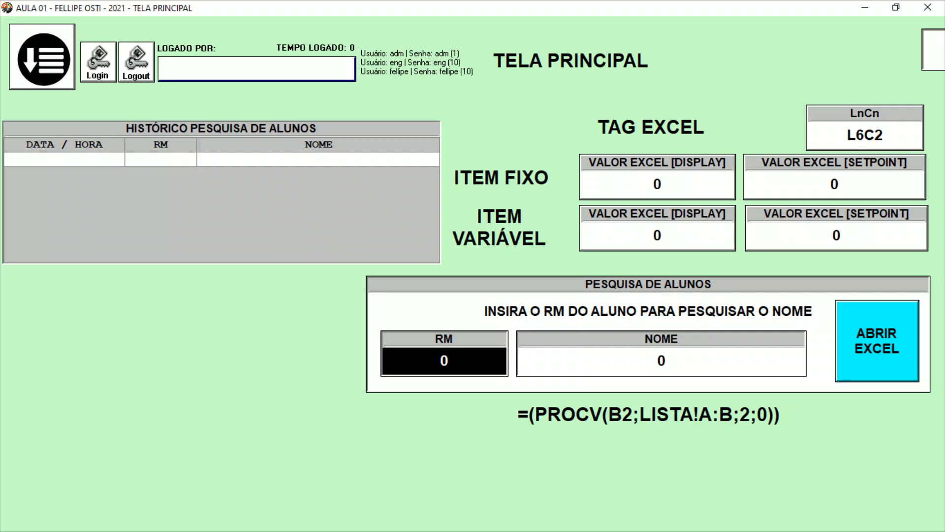
{"action": "type", "text": "26537"}
{"action": "key", "text": "Return"}
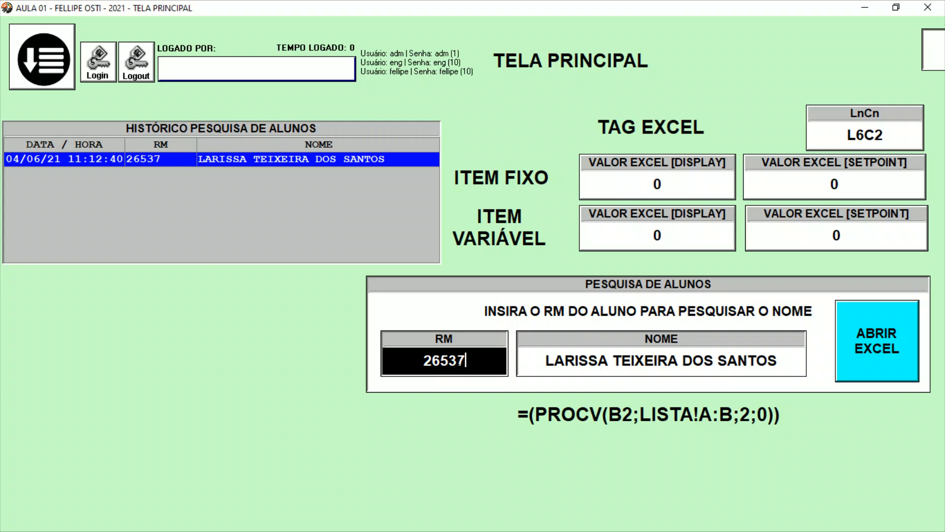
Replace the RM with a second student's registration number to record another search.
{"action": "key", "text": "BackSpace"}
{"action": "key", "text": "BackSpace"}
{"action": "key", "text": "BackSpace"}
{"action": "key", "text": "BackSpace"}
{"action": "key", "text": "BackSpace"}
{"action": "type", "text": "26462"}
{"action": "key", "text": "Return"}
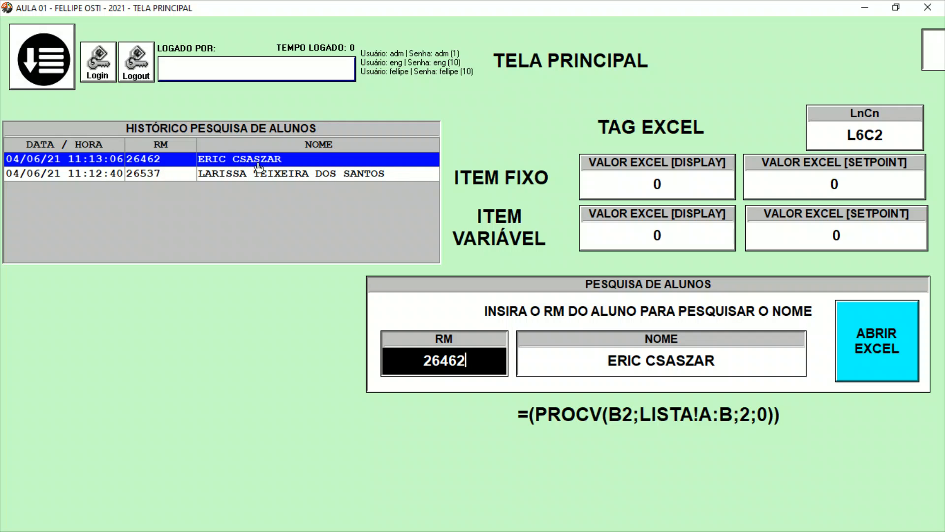
Test the student search with the invalid RM 555.
{"action": "key", "text": "BackSpace"}
{"action": "key", "text": "BackSpace"}
{"action": "key", "text": "BackSpace"}
{"action": "key", "text": "BackSpace"}
{"action": "key", "text": "BackSpace"}
{"action": "type", "text": "555"}
{"action": "key", "text": "Return"}
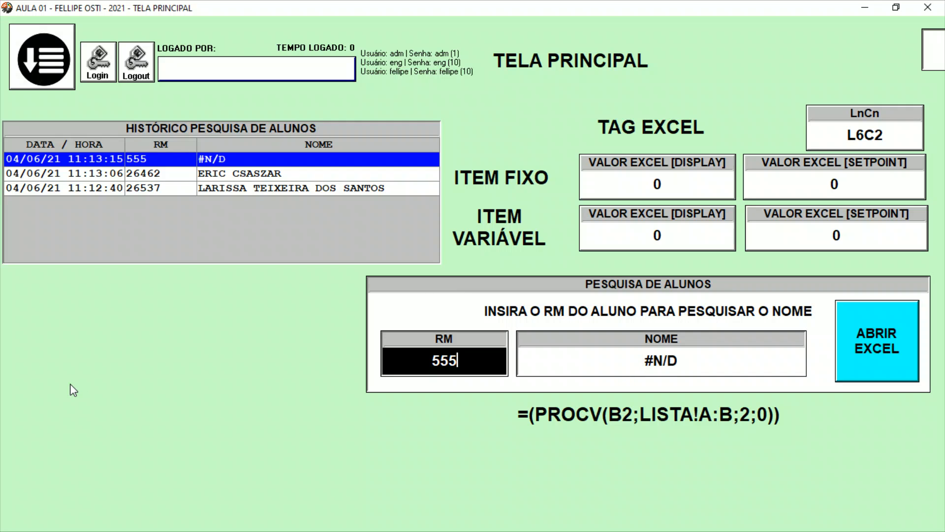
Return to the editor and insert an IF/ENDIF block at the start of the ALUNO_NOME tag's OnValueChanged script.
{"action": "key", "text": "super+d"}
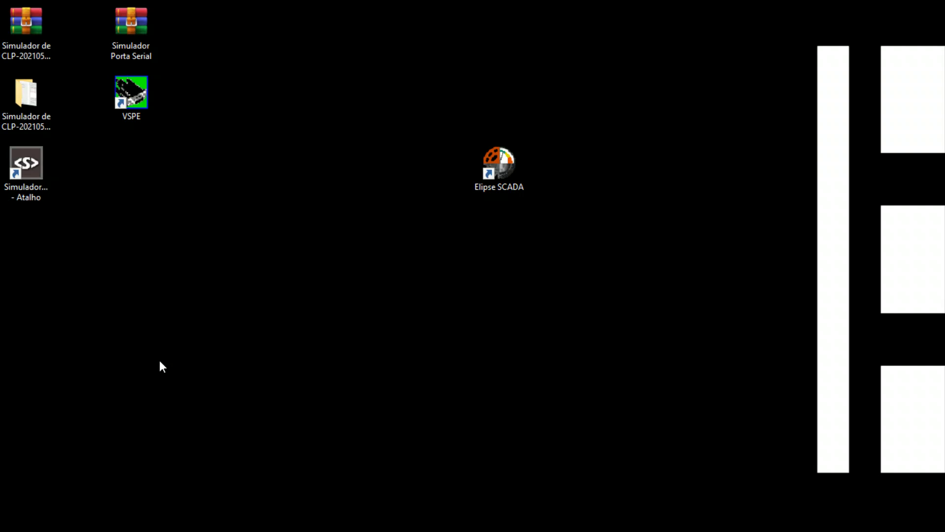
{"action": "key", "text": "super+d"}
{"action": "left_click", "coordinate": [134, 40]}
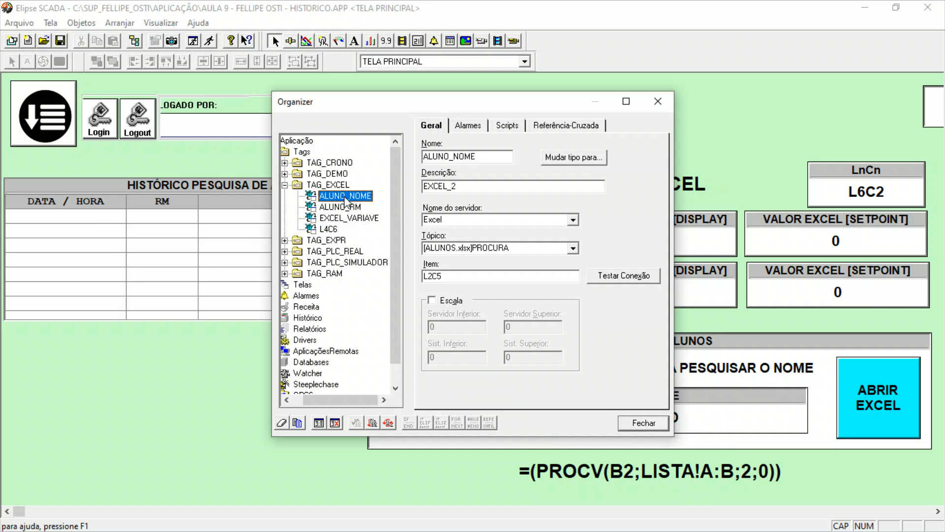
{"action": "left_click", "coordinate": [515, 125]}
{"action": "left_click_drag", "start_coordinate": [563, 231], "coordinate": [421, 194]}
{"action": "left_click", "coordinate": [426, 193]}
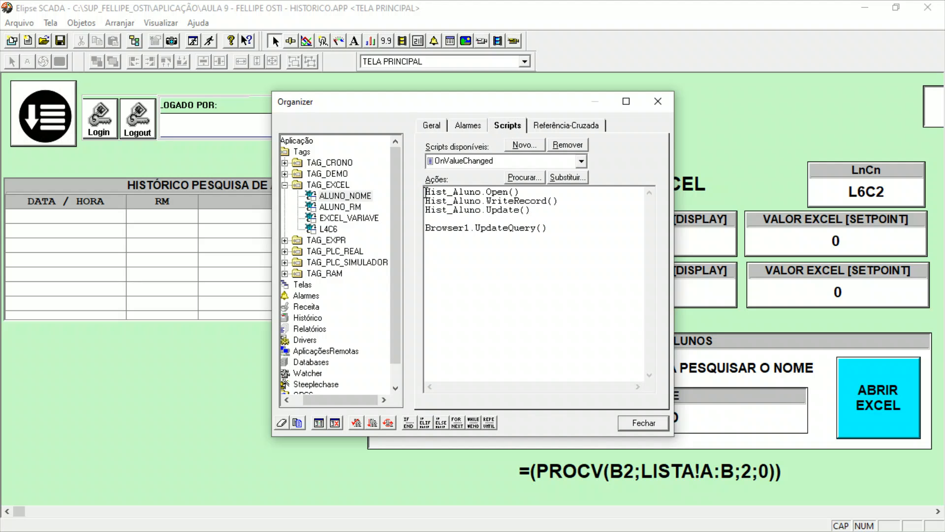
{"action": "key", "text": "Return"}
{"action": "key", "text": "Return"}
{"action": "key", "text": "Up"}
{"action": "key", "text": "Up"}
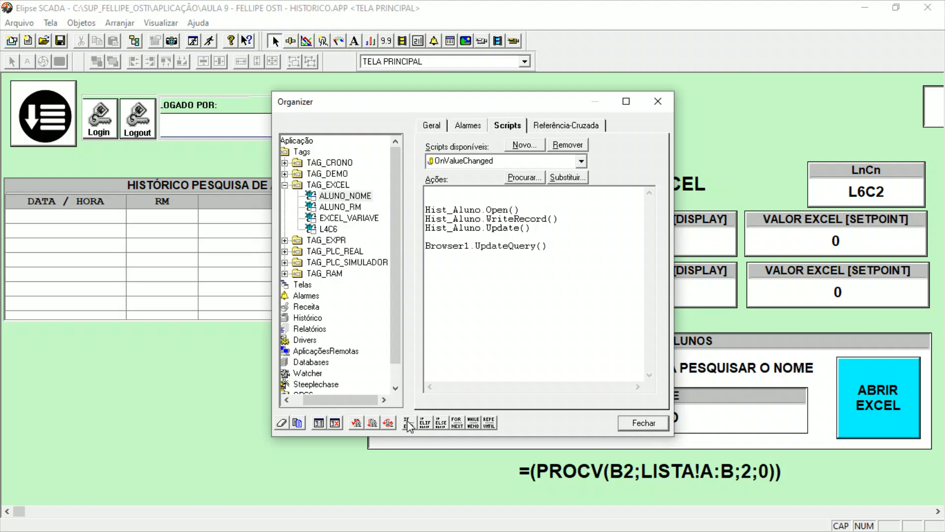
{"action": "left_click", "coordinate": [408, 425]}
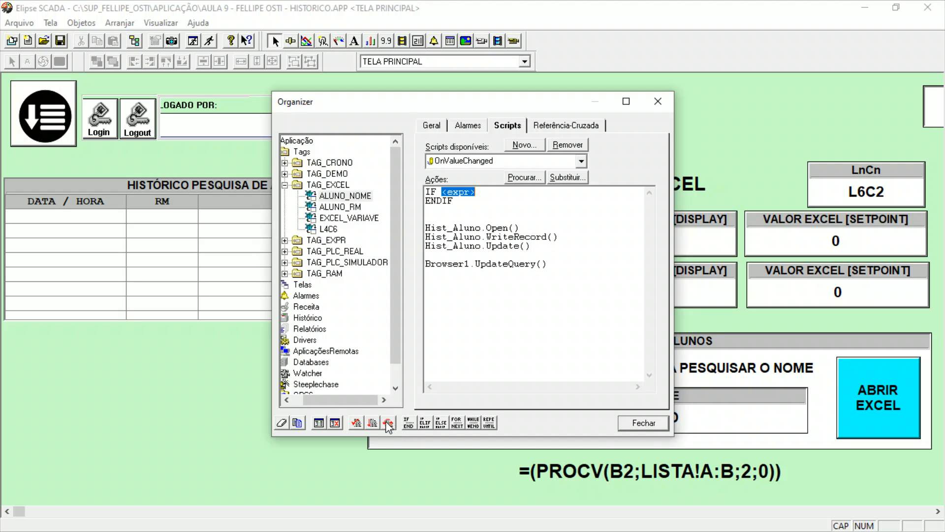
Set the IF condition to TAG_EXCEL.ALUNO_NOME <> "#N/D", inserting the tag from the App Browser, and close the Organizer.
{"action": "left_click", "coordinate": [319, 423]}
{"action": "scroll", "coordinate": [212, 204], "scroll_direction": "up", "scroll_amount": 2}
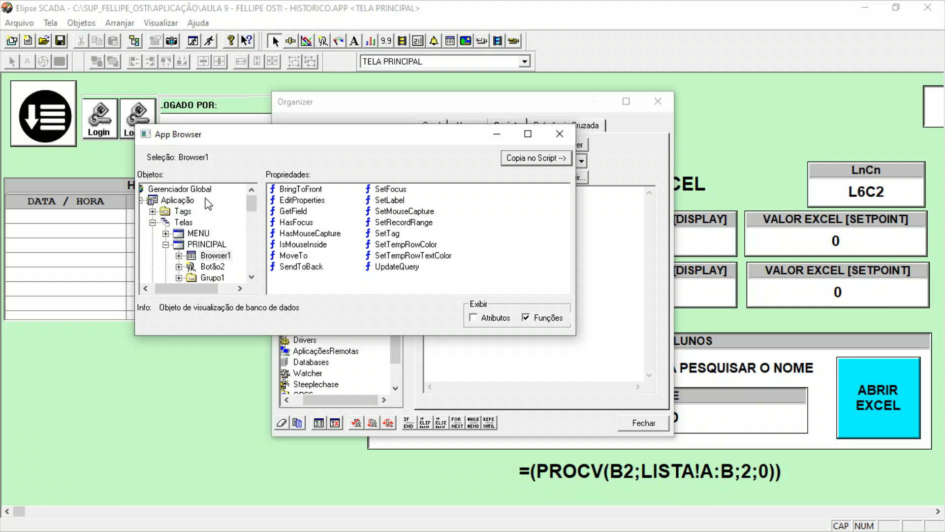
{"action": "double_click", "coordinate": [182, 211]}
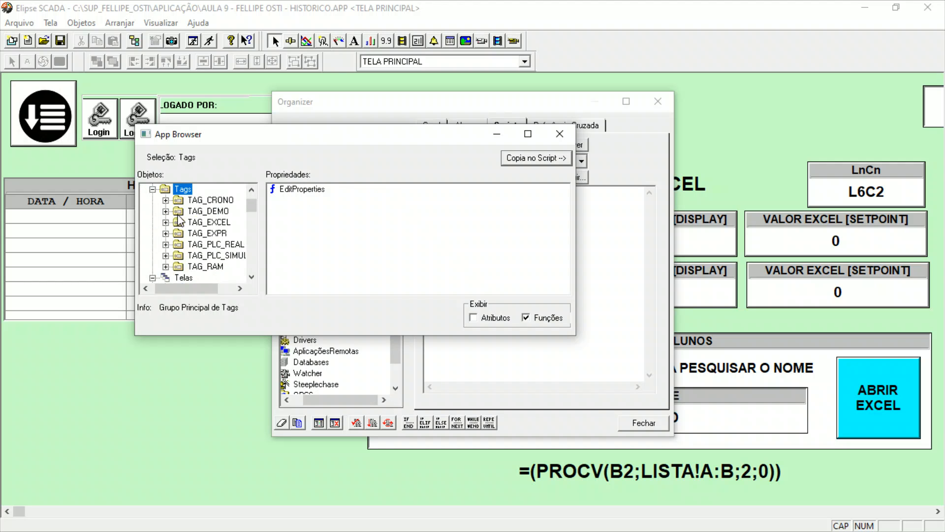
{"action": "left_click", "coordinate": [210, 222]}
{"action": "double_click", "coordinate": [210, 222]}
{"action": "left_click", "coordinate": [231, 234]}
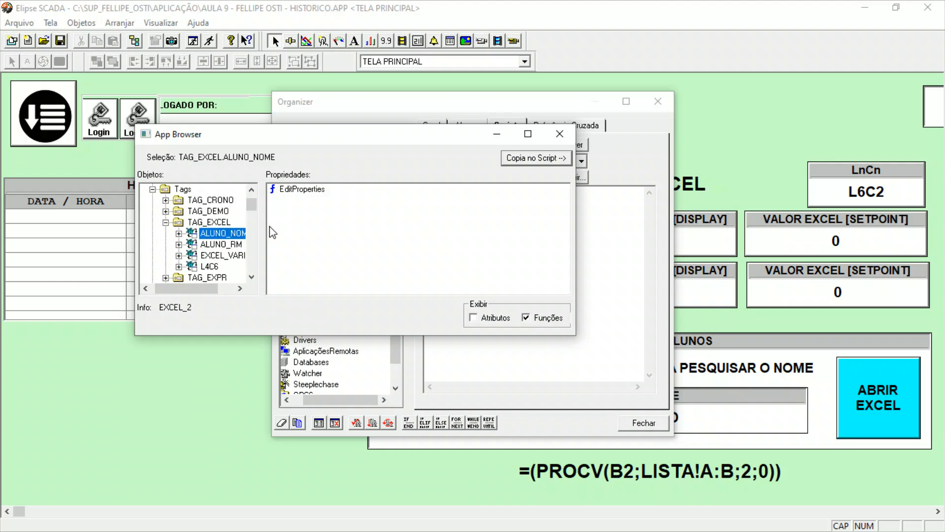
{"action": "left_click", "coordinate": [502, 159]}
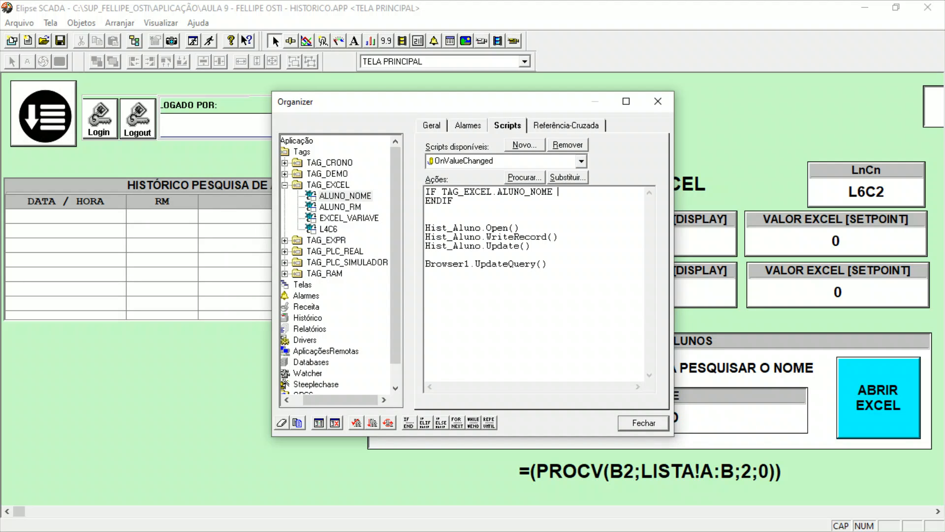
{"action": "type", "text": "<> \"#N/D"}
{"action": "left_click", "coordinate": [649, 421]}
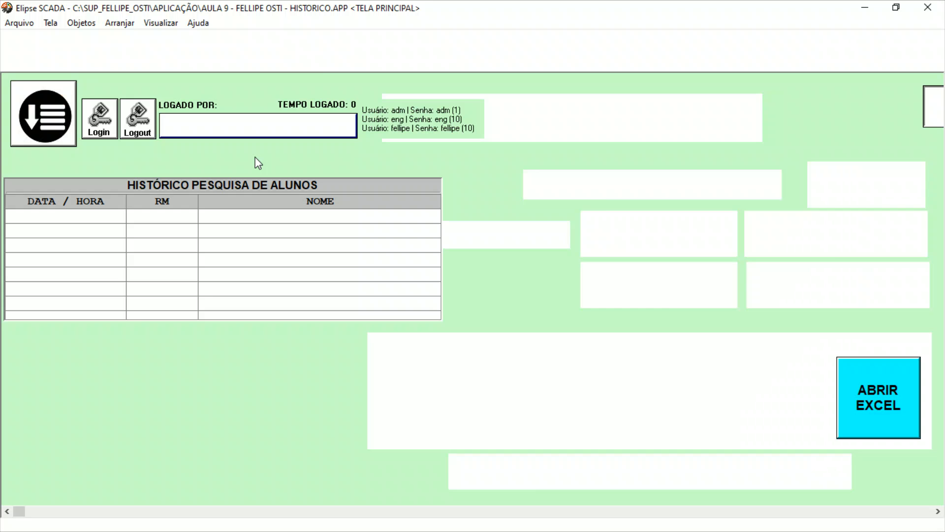
Reopen the ALUNO_NOME script and move the three Hist_Aluno lines and Browser1.UpdateQuery() inside the IF block.
{"action": "left_click", "coordinate": [134, 41]}
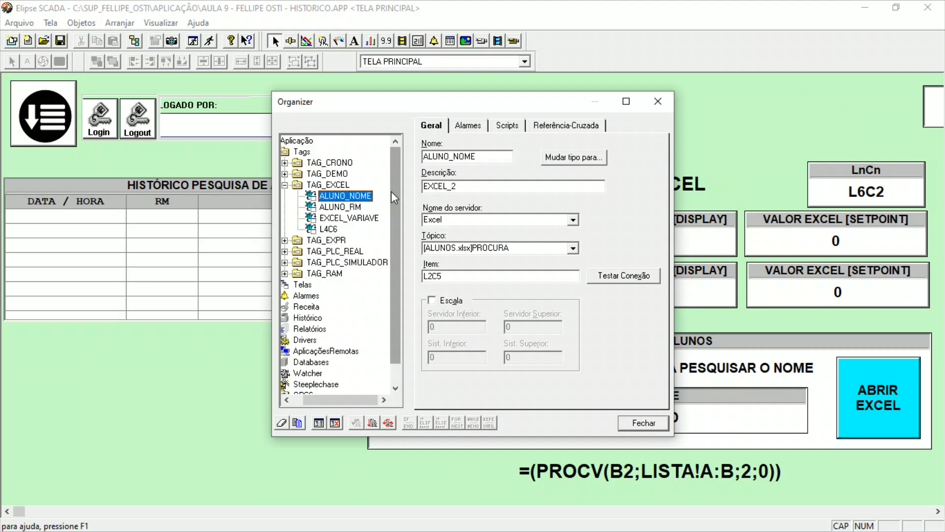
{"action": "left_click", "coordinate": [513, 128]}
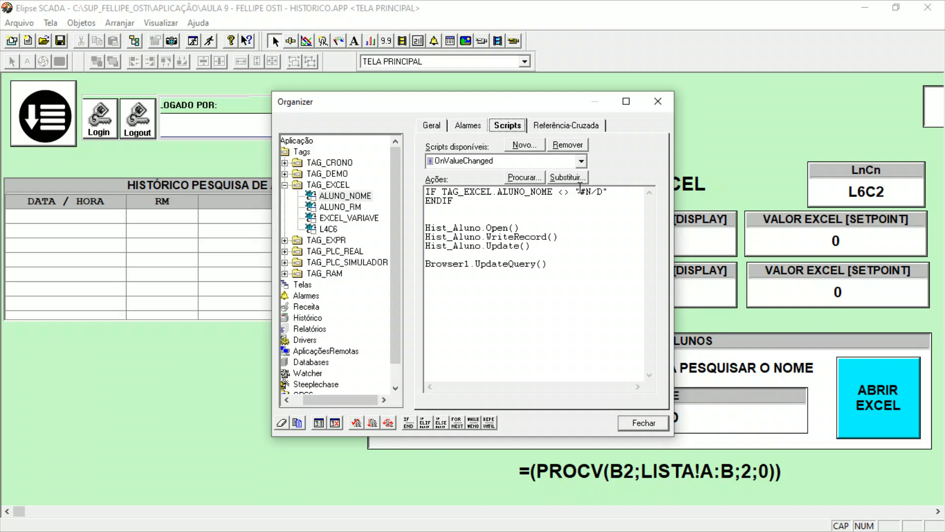
{"action": "left_click", "coordinate": [612, 190]}
{"action": "key", "text": "Return"}
{"action": "key", "text": "Return"}
{"action": "left_click_drag", "start_coordinate": [570, 282], "coordinate": [417, 249]}
{"action": "key", "text": "ctrl+x"}
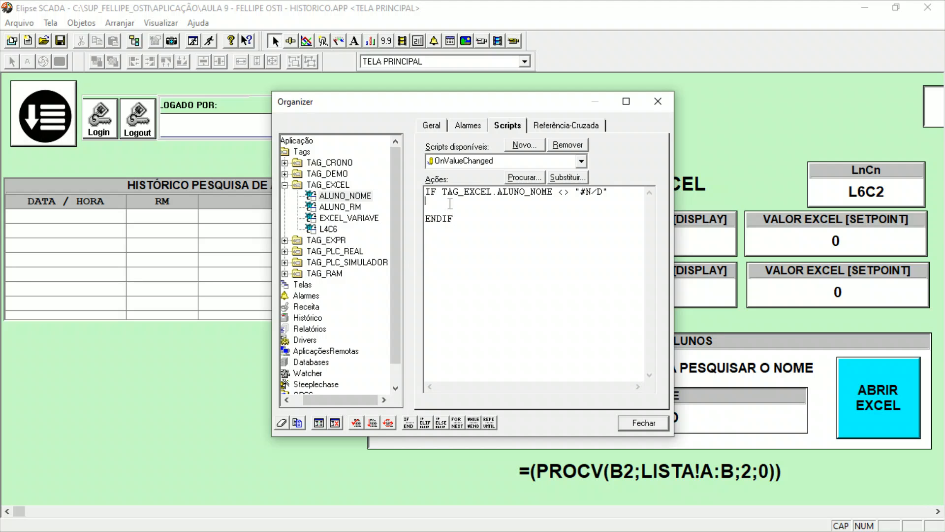
{"action": "key", "text": "ctrl+v"}
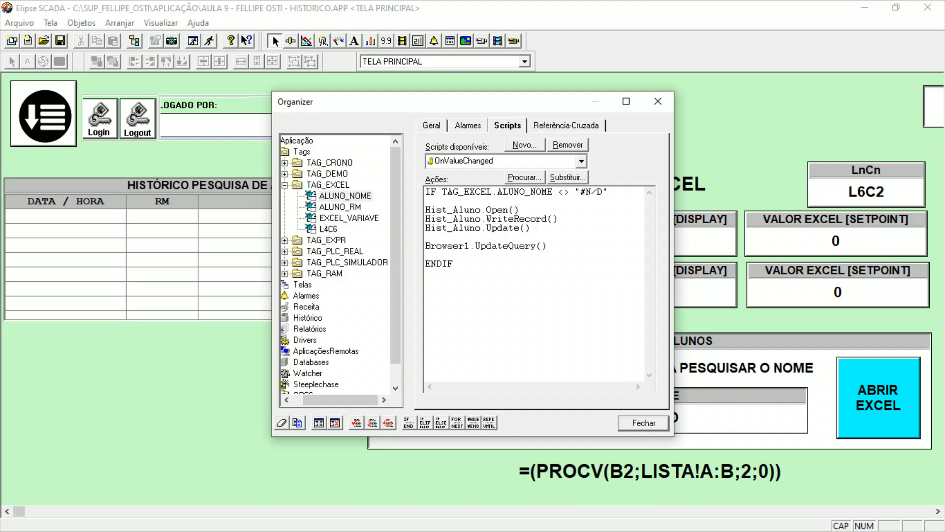
Verify the syntax of the conditional ALUNO_NOME script and close the Organizer.
{"action": "left_click", "coordinate": [358, 425]}
{"action": "left_click", "coordinate": [510, 300]}
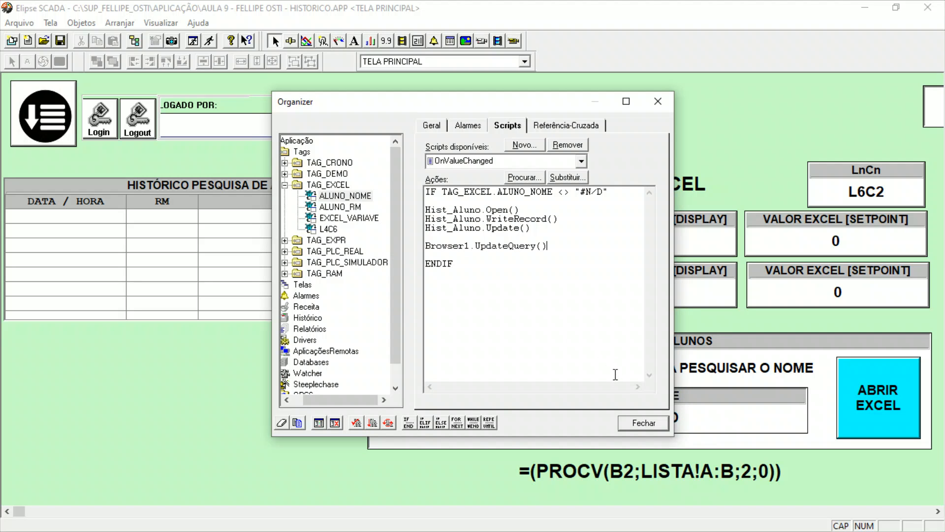
{"action": "left_click", "coordinate": [643, 423]}
Run the application and test the student search with a registered student's RM and with the invalid RM 888.
{"action": "left_click", "coordinate": [207, 42]}
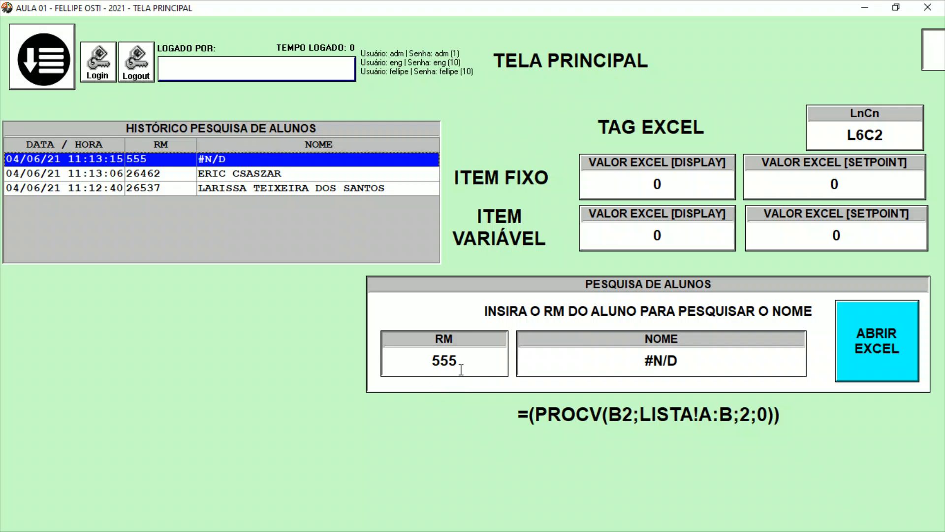
{"action": "left_click", "coordinate": [455, 365]}
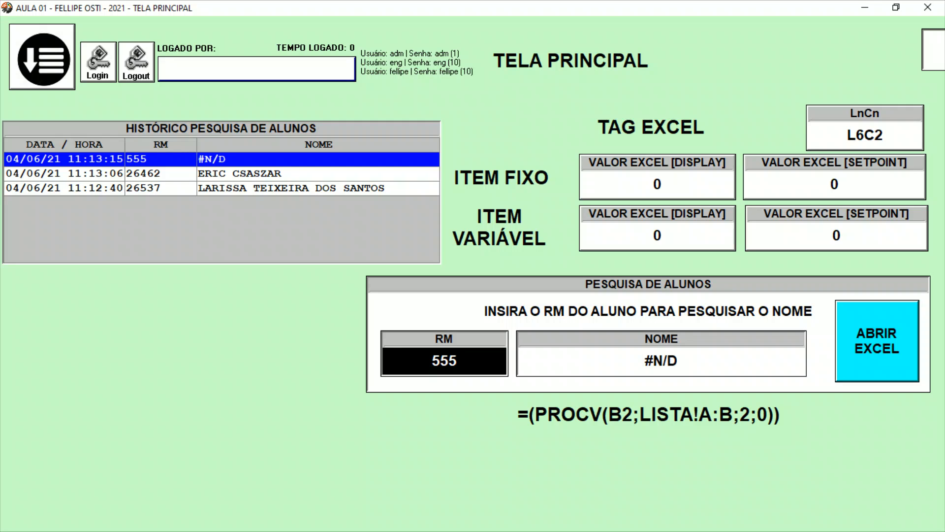
{"action": "type", "text": "21746"}
{"action": "key", "text": "Return"}
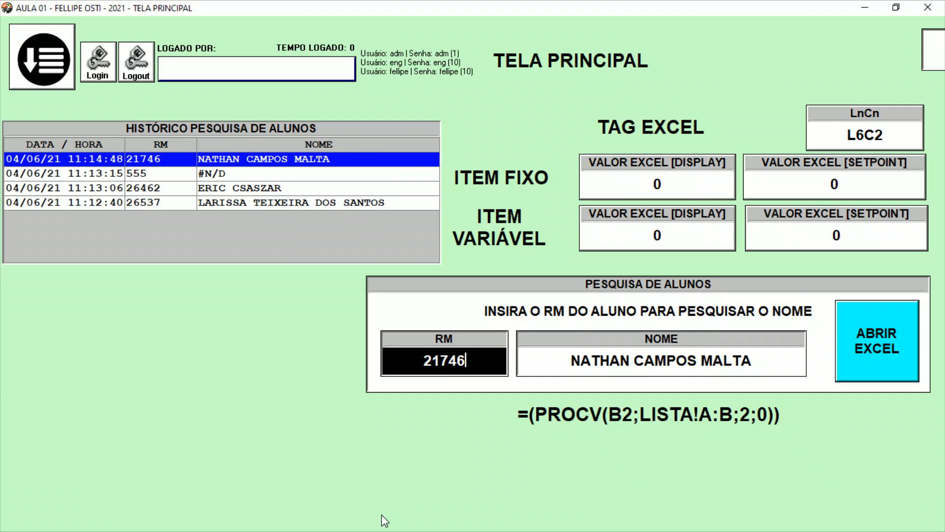
{"action": "type", "text": "888"}
{"action": "key", "text": "Return"}
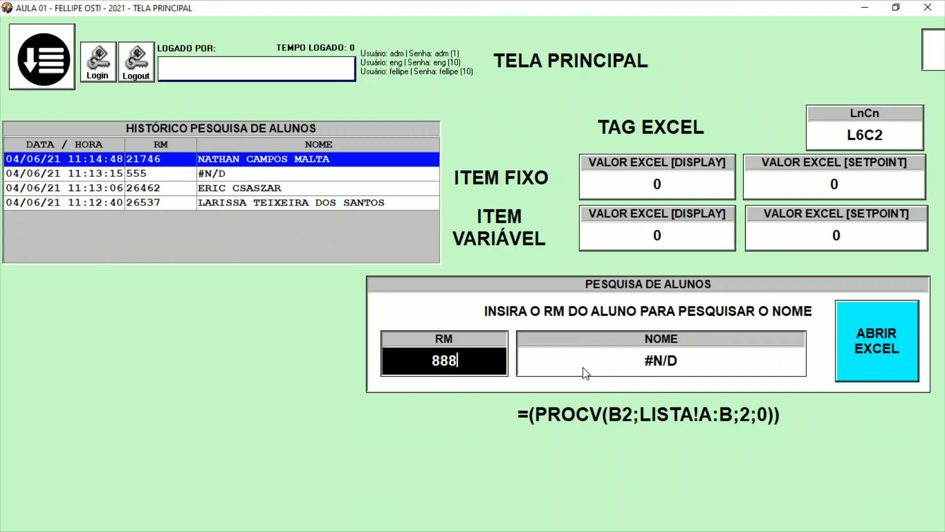
Leave the running application and open the OnValueChanged script of the ALUNO_NOME tag in the Organizer.
{"action": "key", "text": "super+d"}
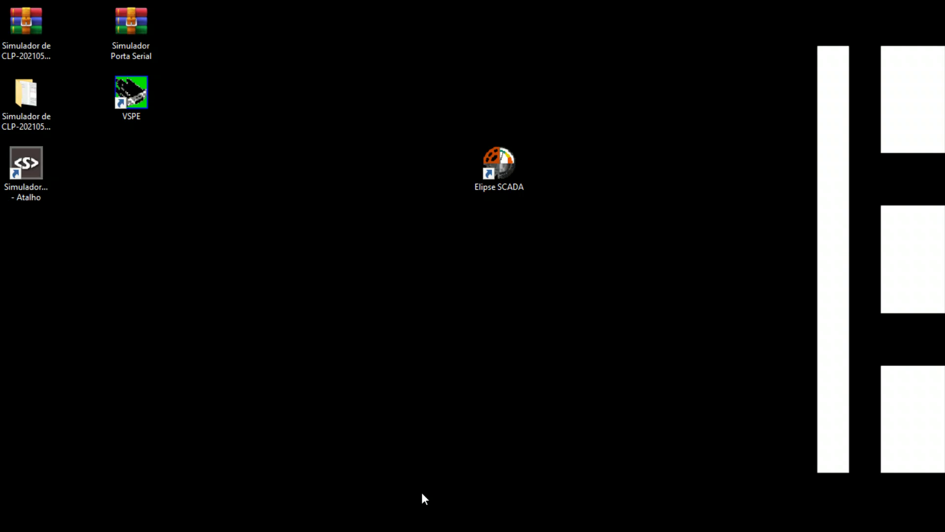
{"action": "key", "text": "super+d"}
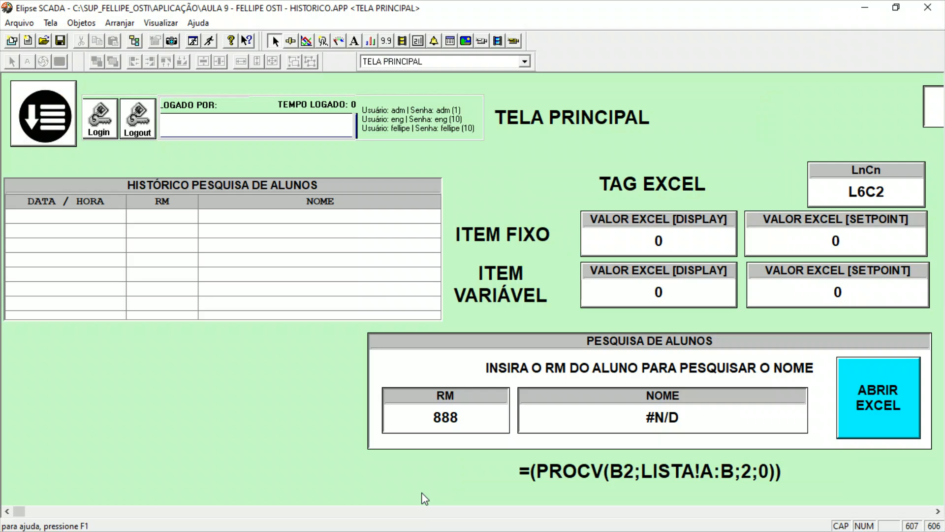
{"action": "left_click", "coordinate": [135, 41]}
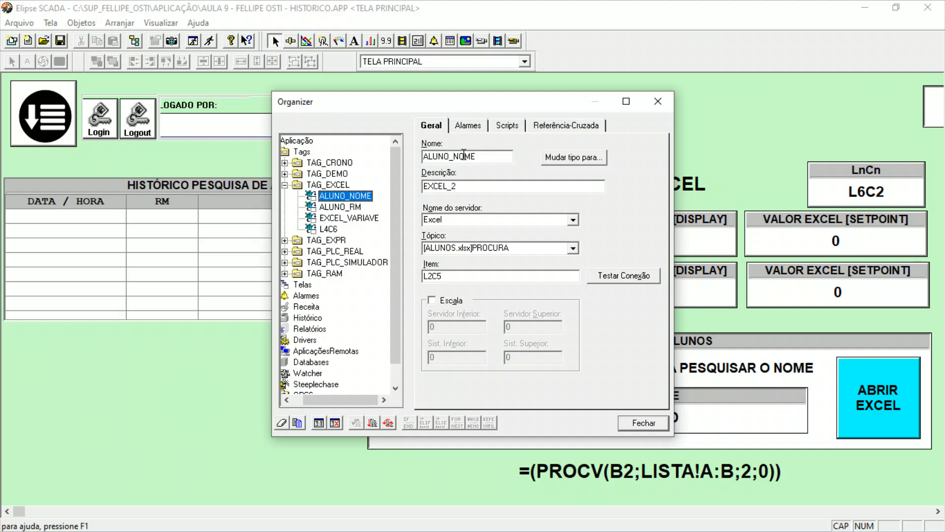
{"action": "left_click", "coordinate": [508, 126]}
Add an ELSE branch with blank lines between Browser1.UpdateQuery() and ENDIF in the ALUNO_NOME script.
{"action": "left_click_drag", "start_coordinate": [469, 192], "coordinate": [616, 247]}
{"action": "left_click", "coordinate": [602, 257]}
{"action": "key", "text": "Return"}
{"action": "type", "text": "ENSE"}
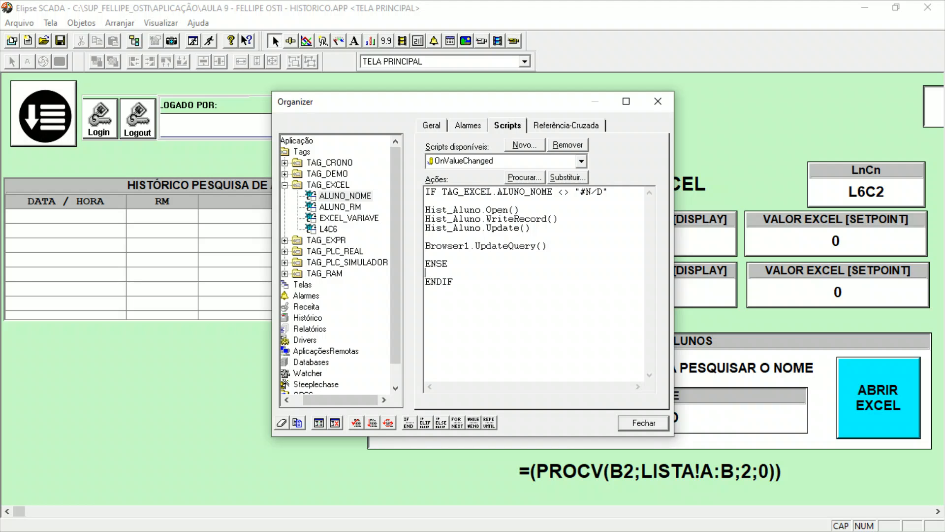
{"action": "key", "text": "BackSpace"}
{"action": "key", "text": "BackSpace"}
{"action": "key", "text": "BackSpace"}
{"action": "type", "text": "LSE"}
{"action": "key", "text": "Return"}
{"action": "key", "text": "Return"}
Indent the three Hist_Aluno lines and the Browser1.UpdateQuery() line inside the IF block.
{"action": "left_click", "coordinate": [427, 210]}
{"action": "left_click", "coordinate": [427, 219]}
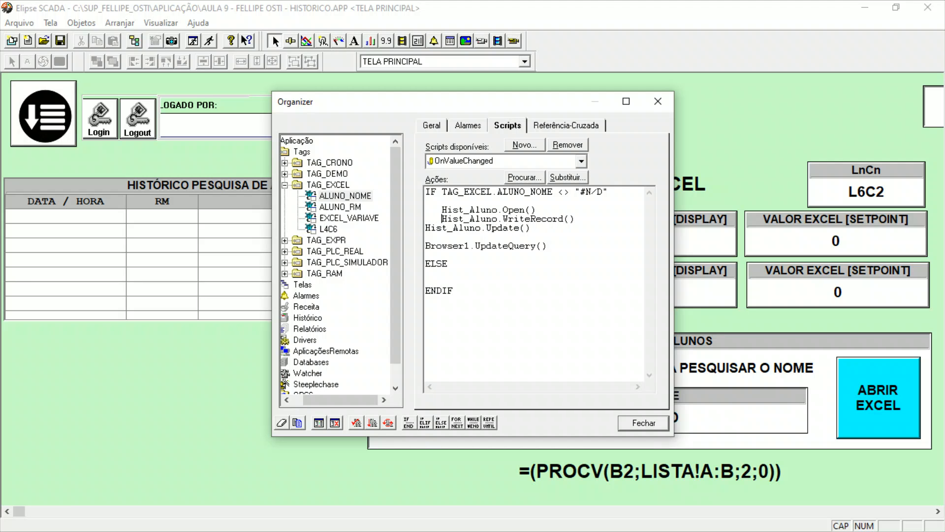
{"action": "left_click", "coordinate": [426, 228]}
{"action": "left_click", "coordinate": [426, 246]}
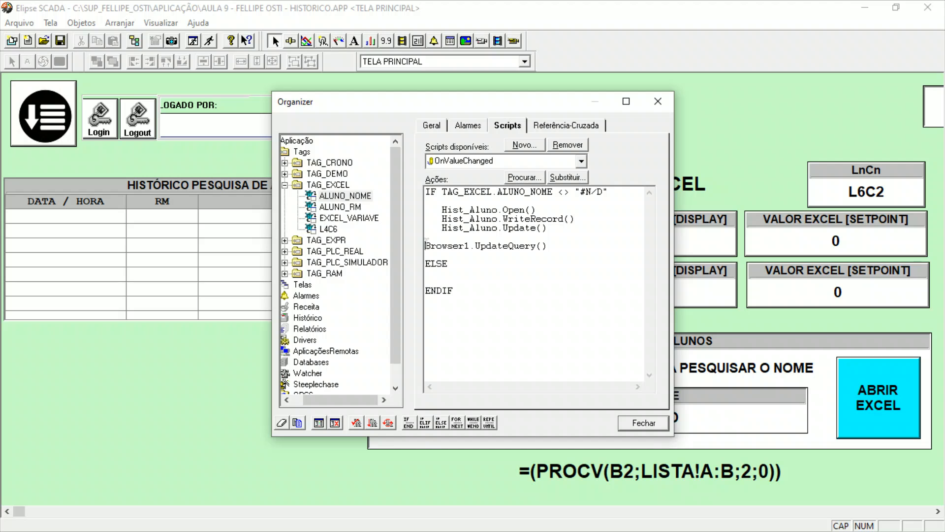
Insert the global MessageBox function from the App Browser into the ELSE branch.
{"action": "left_click", "coordinate": [452, 271]}
{"action": "key", "text": "Return"}
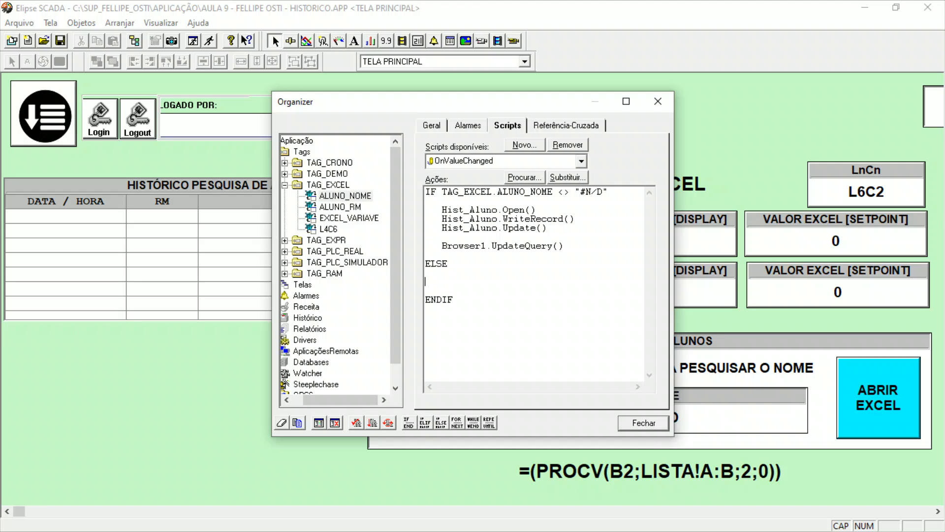
{"action": "left_click", "coordinate": [319, 422]}
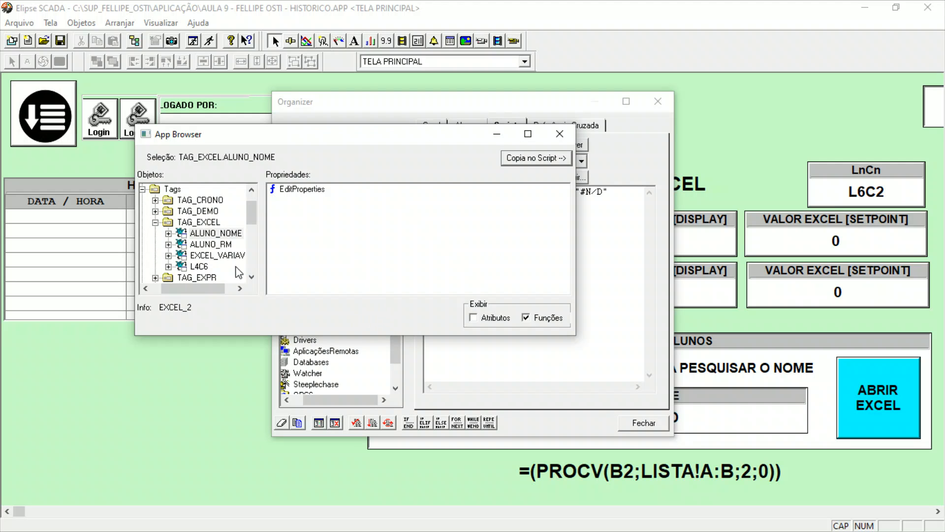
{"action": "left_click", "coordinate": [182, 190]}
{"action": "left_click", "coordinate": [280, 202]}
{"action": "key", "text": "m"}
{"action": "key", "text": "m"}
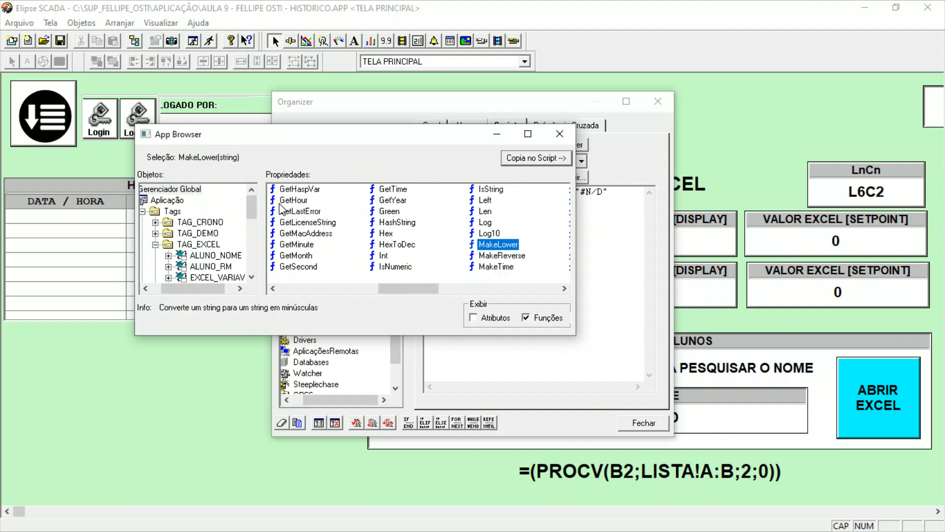
{"action": "key", "text": "m"}
{"action": "key", "text": "m"}
{"action": "key", "text": "m"}
{"action": "key", "text": "m"}
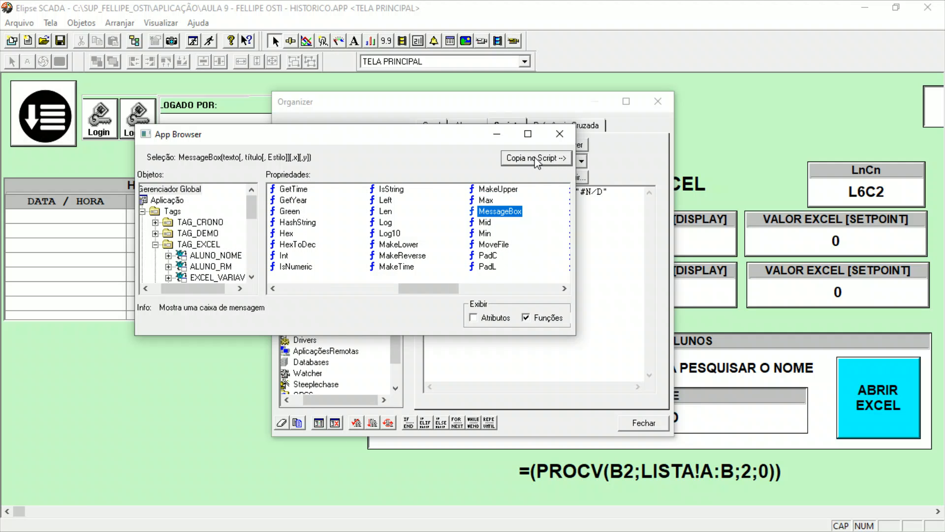
{"action": "left_click", "coordinate": [536, 158]}
Enlarge the Organizer, replace the MessageBox arguments with "ALUNO NÃO ENCONTRADO!" and verify the script's syntax.
{"action": "left_click", "coordinate": [626, 101]}
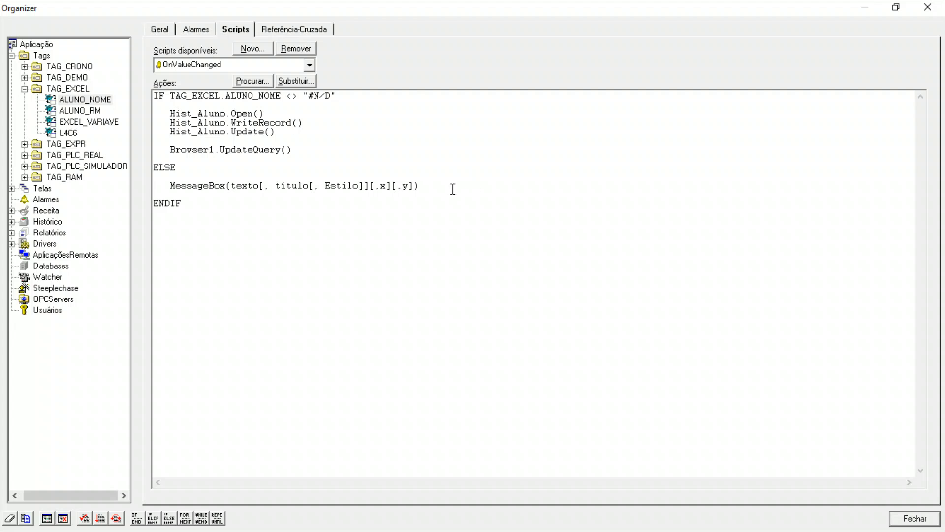
{"action": "left_click_drag", "start_coordinate": [419, 189], "coordinate": [232, 190]}
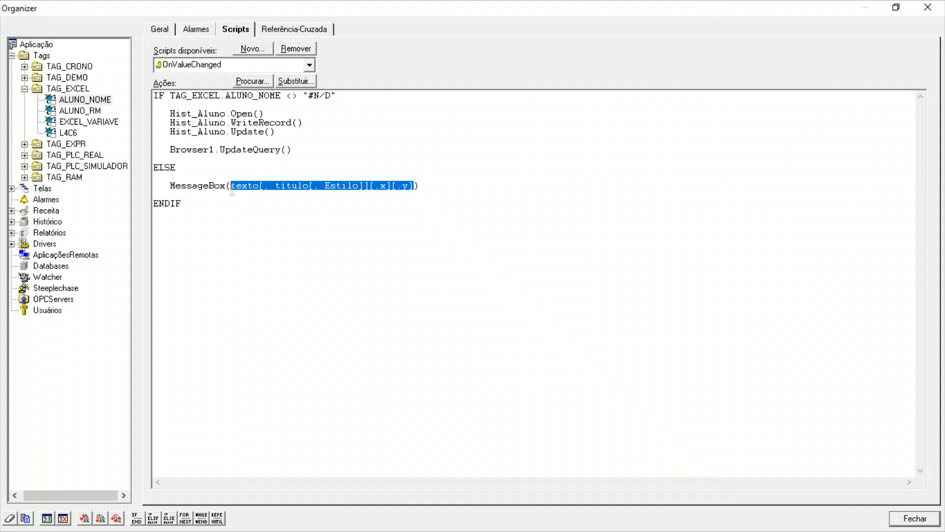
{"action": "type", "text": "\"ALUNO NÃO"}
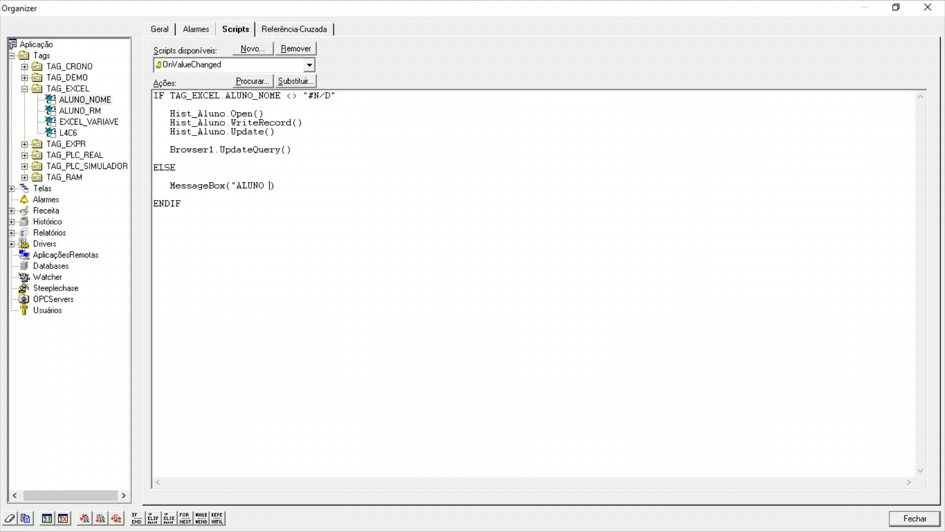
{"action": "type", "text": " ENCONTRADO!"}
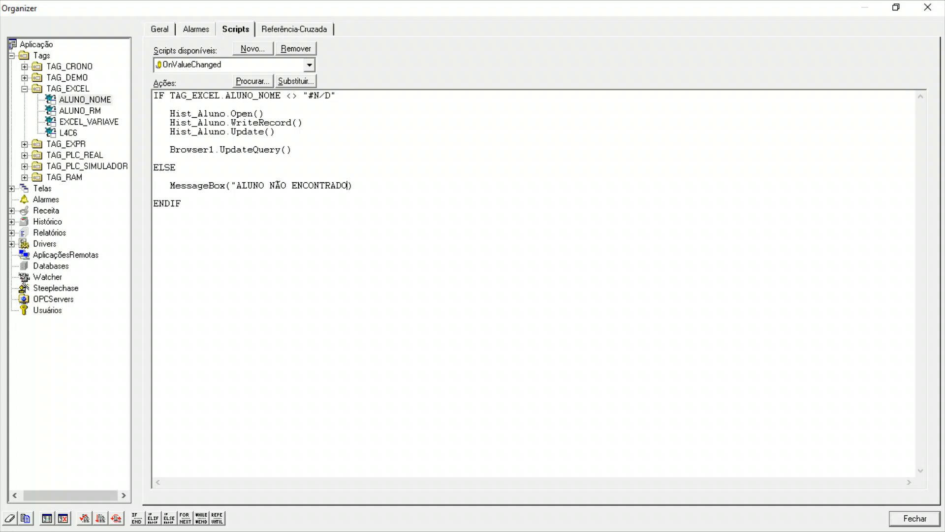
{"action": "type", "text": "\""}
{"action": "left_click", "coordinate": [86, 516]}
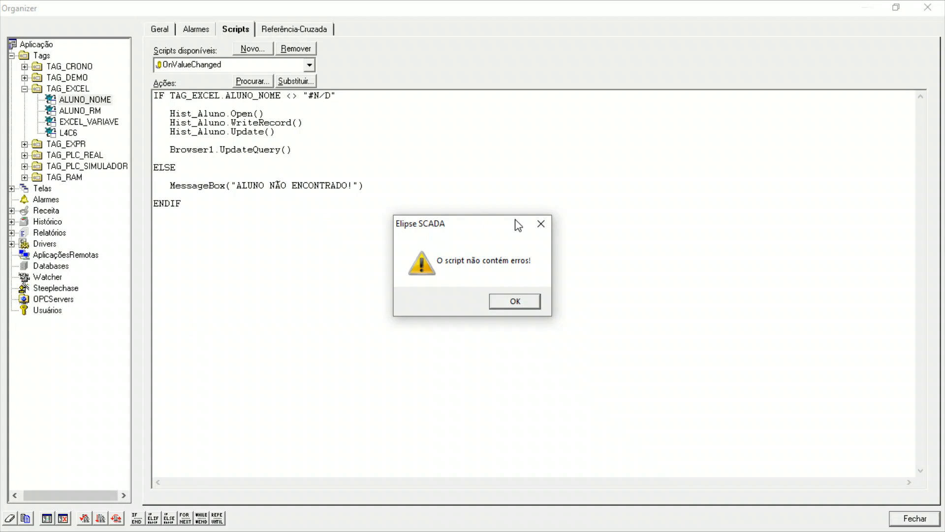
{"action": "left_click", "coordinate": [513, 300]}
{"action": "left_click_drag", "start_coordinate": [359, 96], "coordinate": [285, 96]}
{"action": "left_click_drag", "start_coordinate": [295, 150], "coordinate": [154, 113]}
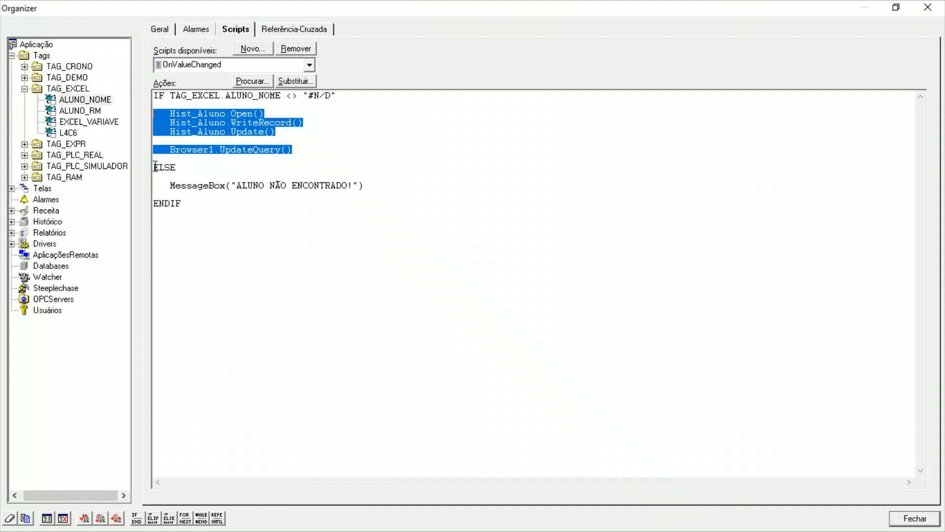
{"action": "double_click", "coordinate": [192, 170]}
{"action": "left_click_drag", "start_coordinate": [169, 187], "coordinate": [389, 191]}
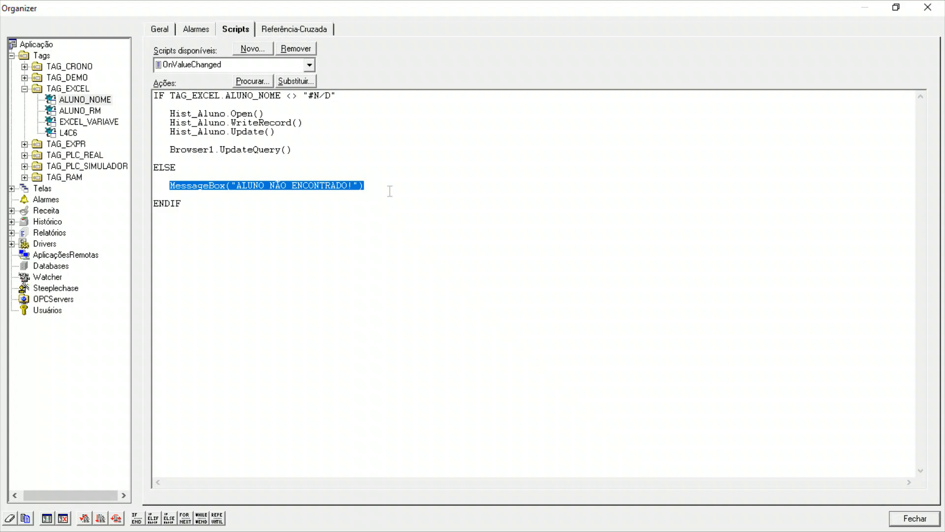
{"action": "left_click", "coordinate": [271, 211]}
Duplicate the whole IF block below the original and change the copy's condition to == "#N/D".
{"action": "left_click_drag", "start_coordinate": [270, 211], "coordinate": [150, 93]}
{"action": "key", "text": "ctrl+c"}
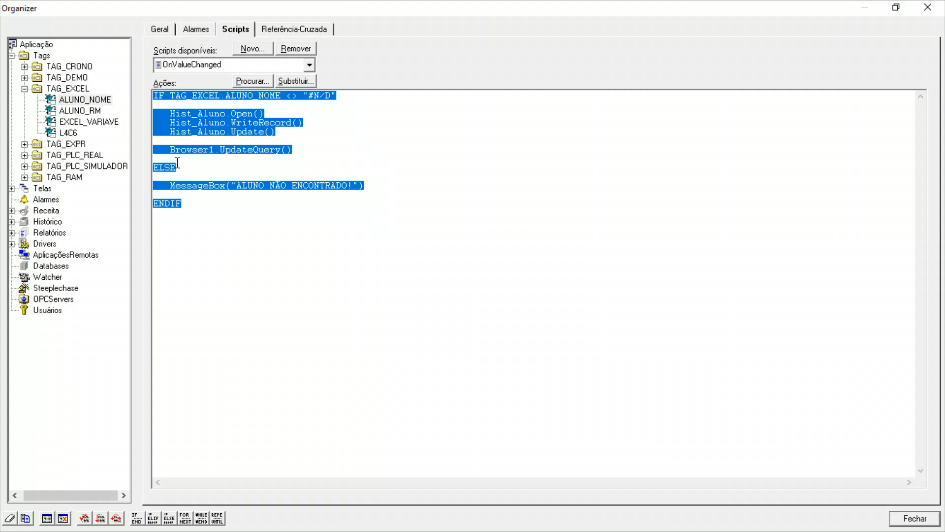
{"action": "left_click", "coordinate": [218, 247]}
{"action": "key", "text": "Return"}
{"action": "key", "text": "ctrl+v"}
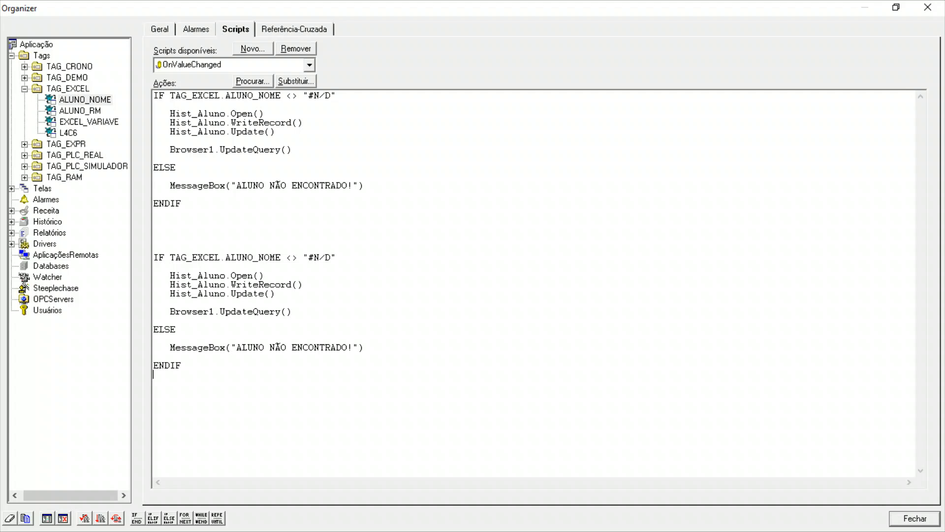
{"action": "left_click_drag", "start_coordinate": [298, 257], "coordinate": [288, 260]}
{"action": "type", "text": "=="}
Swap the copy's branches, putting the MessageBox under IF and the Hist_Aluno and Browser1.UpdateQuery() lines under ELSE.
{"action": "left_click_drag", "start_coordinate": [364, 348], "coordinate": [157, 348]}
{"action": "key", "text": "ctrl+c"}
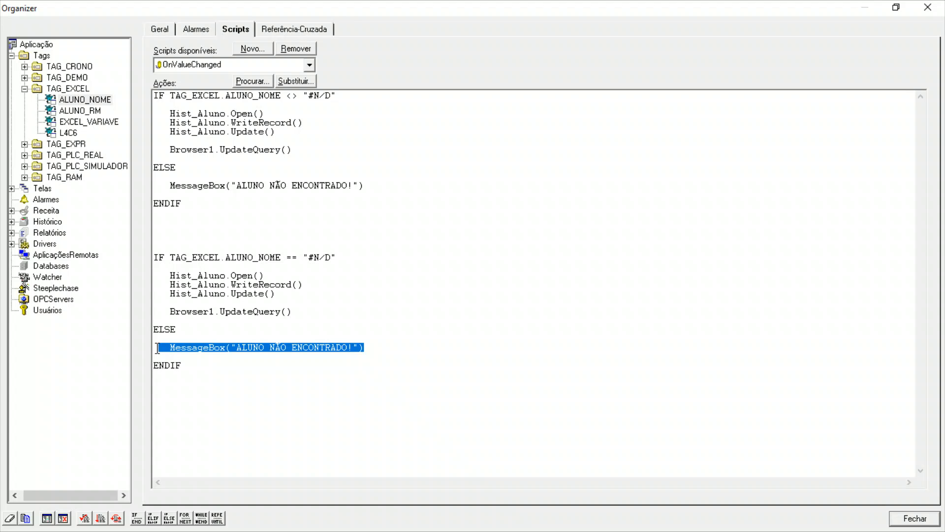
{"action": "key", "text": "Delete"}
{"action": "left_click", "coordinate": [181, 257]}
{"action": "key", "text": "Return"}
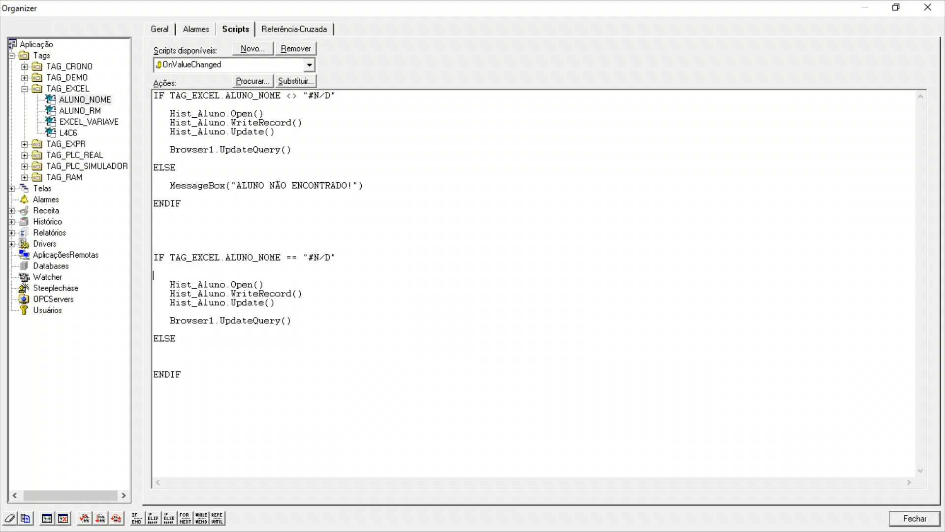
{"action": "key", "text": "ctrl+v"}
{"action": "left_click_drag", "start_coordinate": [293, 320], "coordinate": [148, 285]}
{"action": "key", "text": "ctrl+c"}
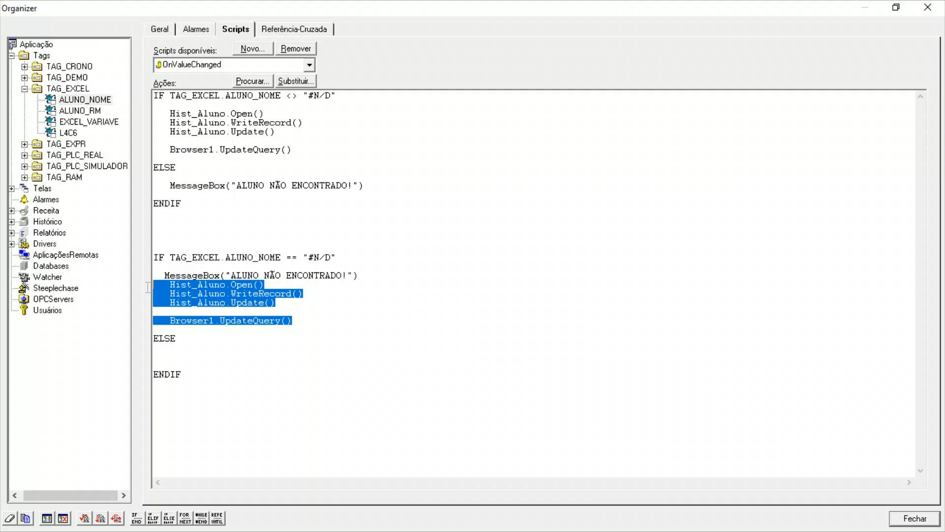
{"action": "key", "text": "Delete"}
{"action": "left_click", "coordinate": [179, 323]}
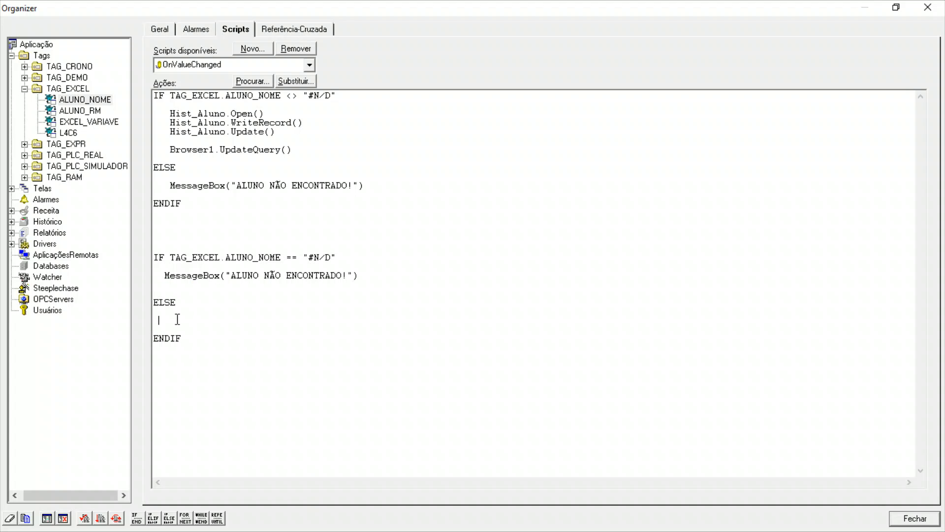
{"action": "key", "text": "ctrl+v"}
{"action": "left_click", "coordinate": [175, 320]}
{"action": "key", "text": "BackSpace"}
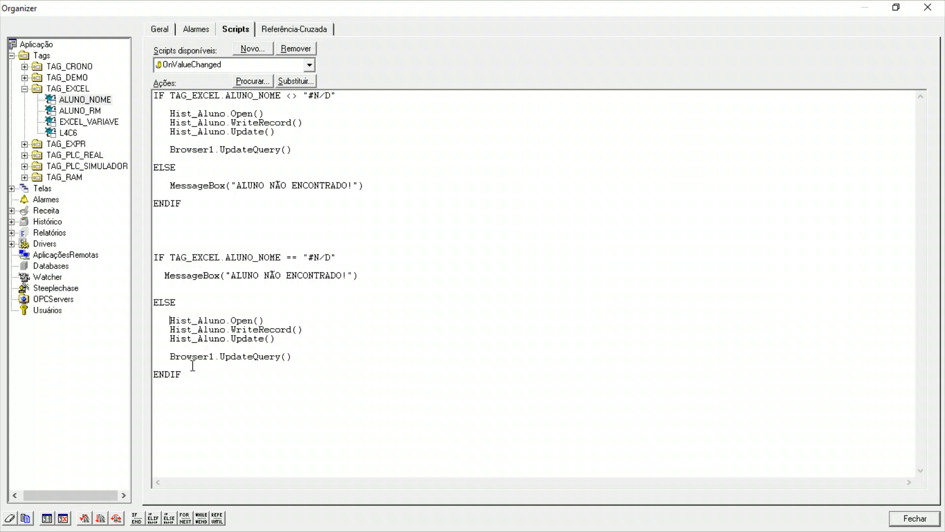
Compare the conditions of both IF blocks and delete the duplicated block with the == condition.
{"action": "left_click_drag", "start_coordinate": [286, 95], "coordinate": [353, 93]}
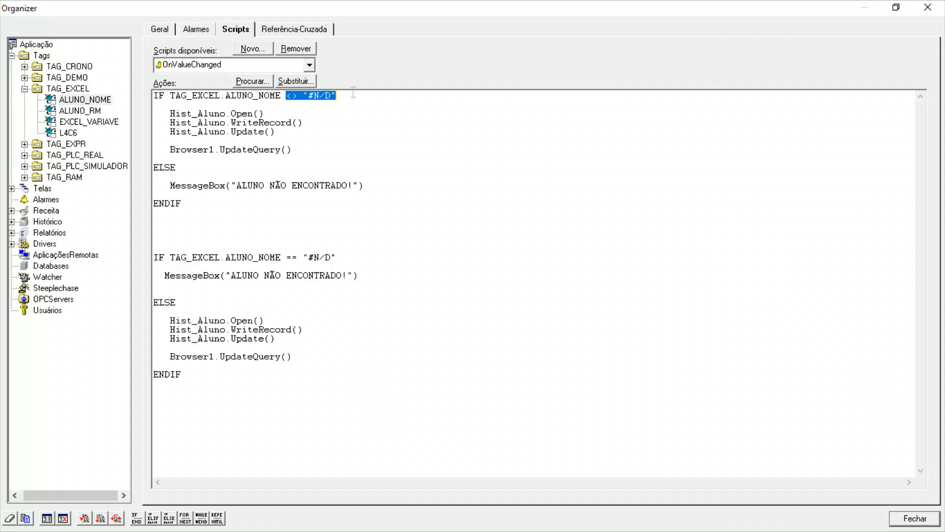
{"action": "left_click_drag", "start_coordinate": [290, 256], "coordinate": [348, 255]}
{"action": "left_click", "coordinate": [273, 329]}
{"action": "left_click", "coordinate": [238, 268]}
{"action": "left_click_drag", "start_coordinate": [203, 380], "coordinate": [126, 246]}
{"action": "key", "text": "Delete"}
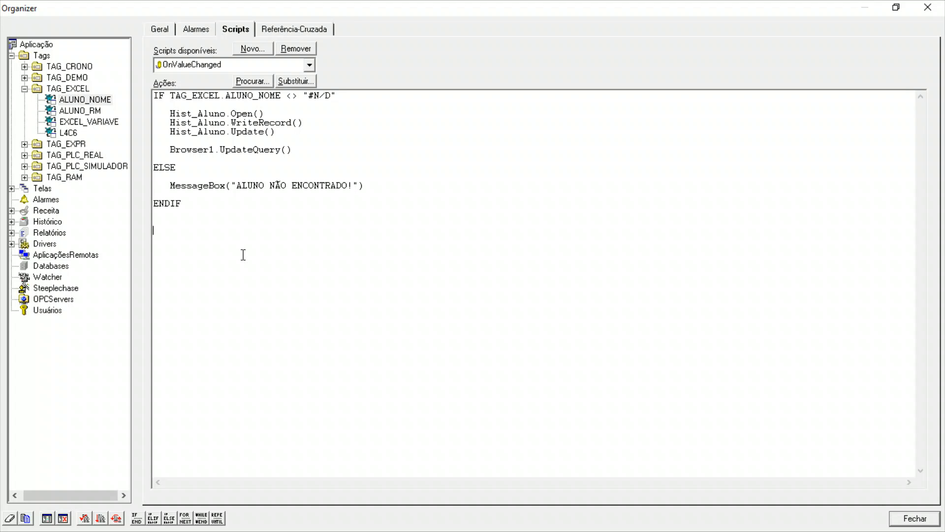
Add the note VERIFICA SE O RETORNO DO EXCEL NÃO ESTÁ VAZIO after the IF condition on the same line.
{"action": "left_click", "coordinate": [377, 99]}
{"action": "type", "text": "VERIFICA SE O RETORNO DO EXCEL EST"}
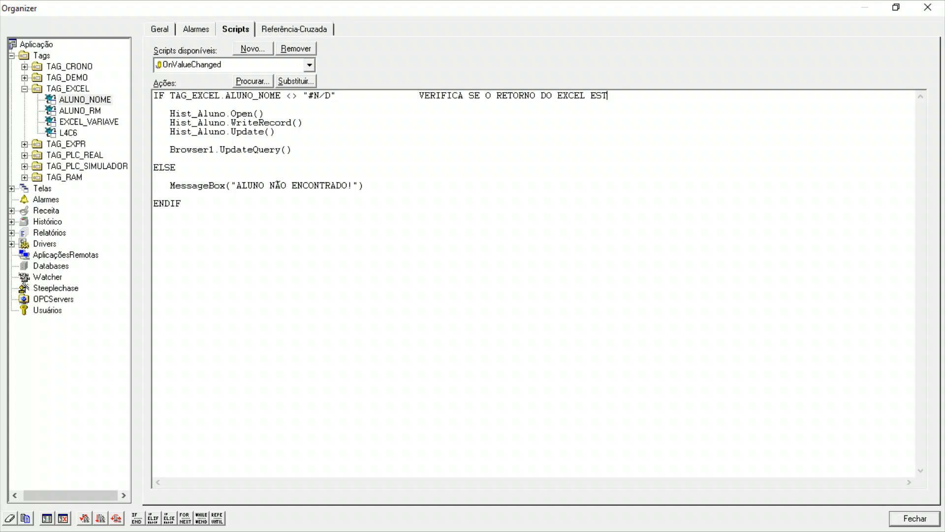
{"action": "type", "text": "Á"}
{"action": "key", "text": "BackSpace"}
{"action": "key", "text": "BackSpace"}
{"action": "key", "text": "BackSpace"}
{"action": "key", "text": "BackSpace"}
{"action": "type", "text": "NÃO ESTÁ VAZIO"}
Check the script's syntax and turn the note on the IF line into a comment with //.
{"action": "left_click", "coordinate": [83, 517]}
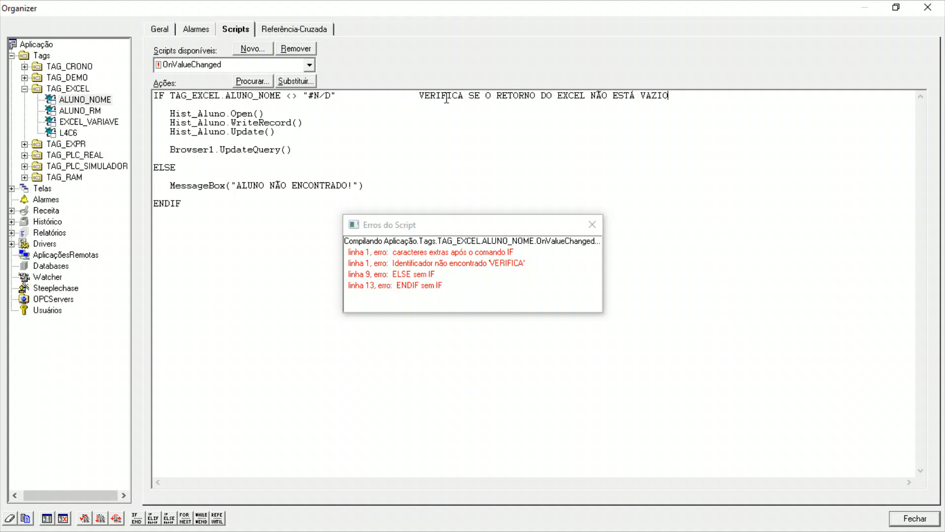
{"action": "left_click", "coordinate": [592, 224]}
{"action": "left_click_drag", "start_coordinate": [414, 95], "coordinate": [696, 95]}
{"action": "left_click", "coordinate": [400, 97]}
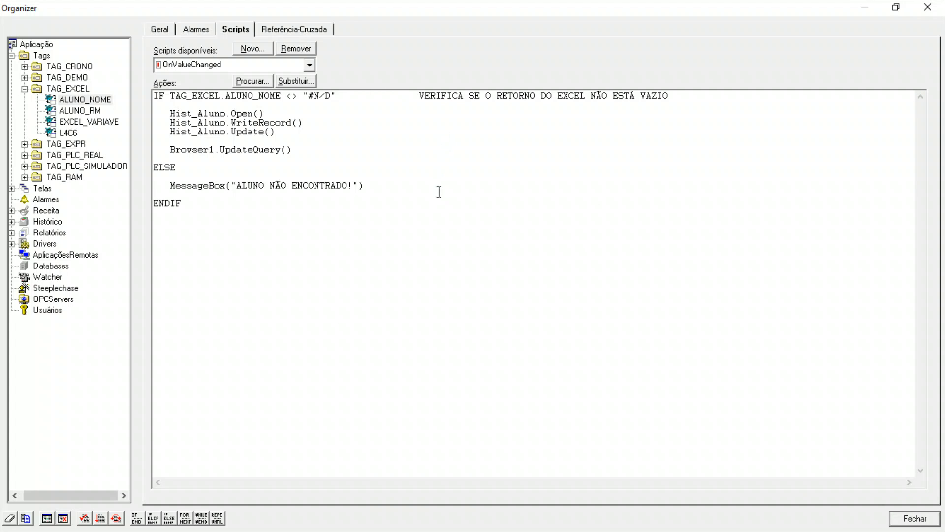
{"action": "type", "text": "//"}
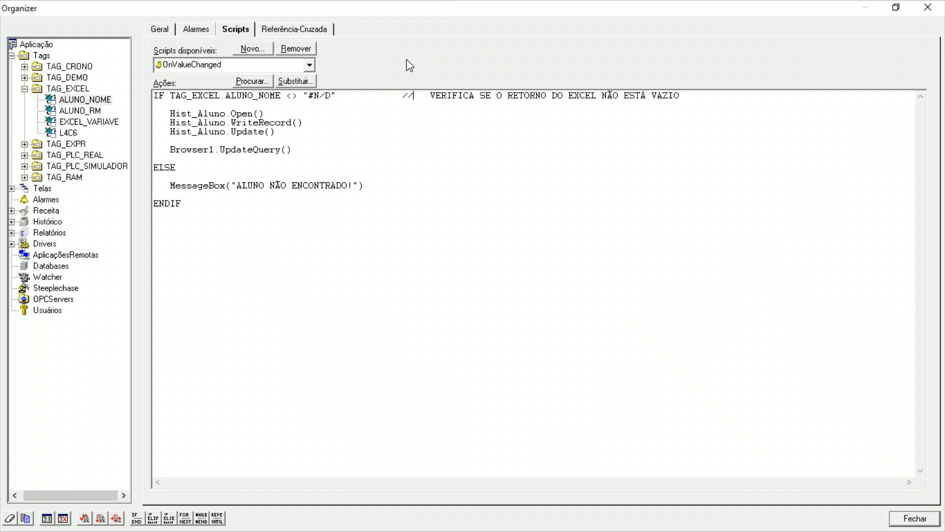
Verify the syntax of the commented ALUNO_NOME script and close the Organizer.
{"action": "left_click_drag", "start_coordinate": [419, 95], "coordinate": [745, 95]}
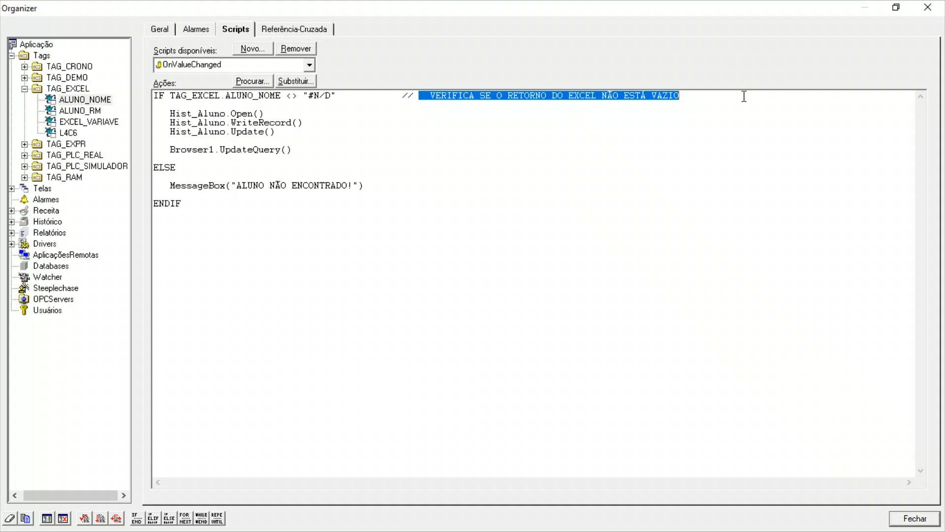
{"action": "left_click", "coordinate": [732, 109]}
{"action": "left_click_drag", "start_coordinate": [696, 96], "coordinate": [418, 99]}
{"action": "left_click", "coordinate": [415, 100]}
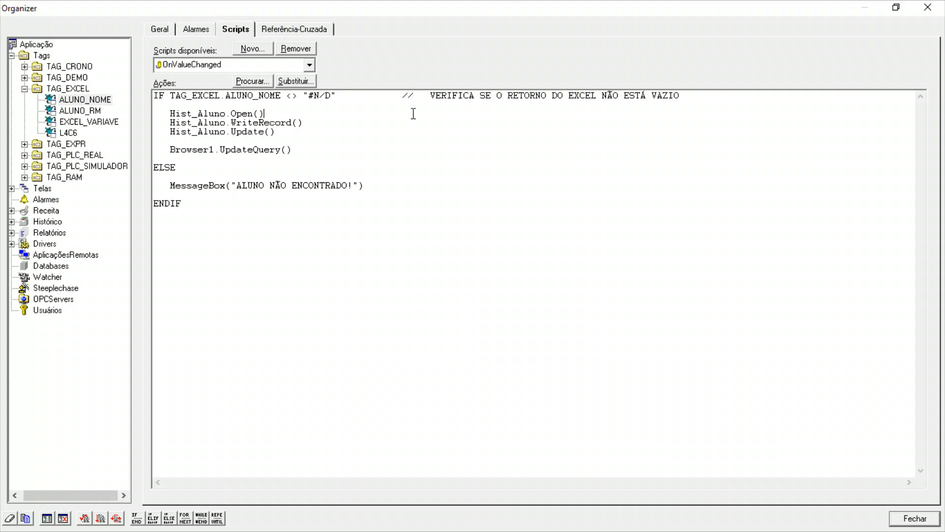
{"action": "left_click", "coordinate": [80, 517]}
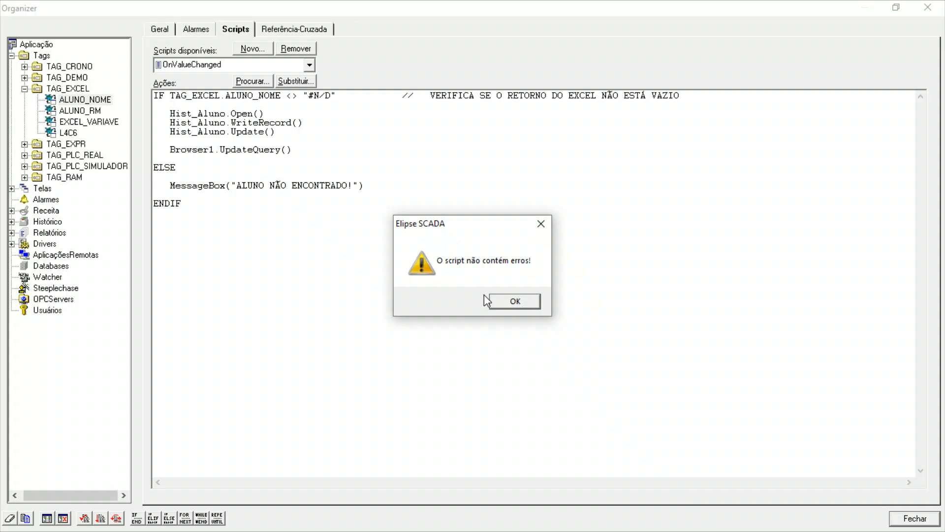
{"action": "left_click", "coordinate": [515, 300]}
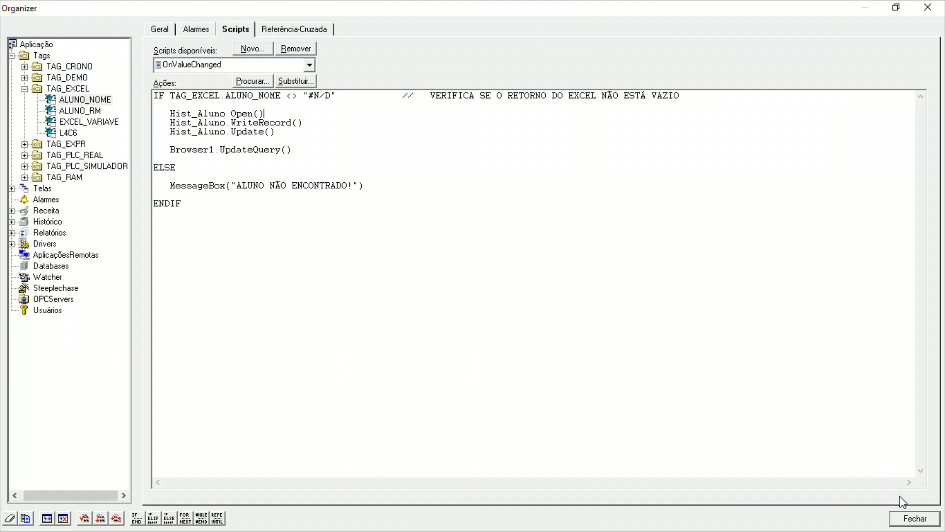
{"action": "left_click", "coordinate": [911, 518]}
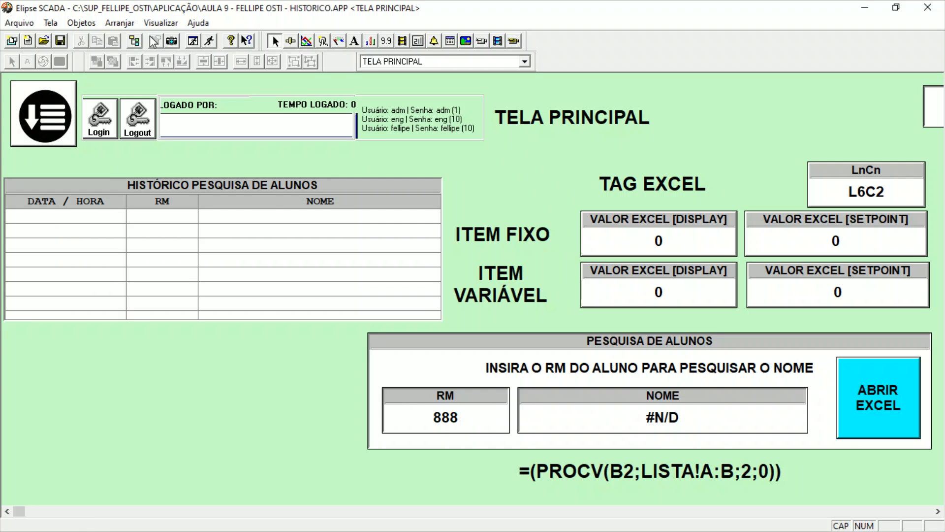
Run the application and search for a registered student by entering their RM in PESQUISA DE ALUNOS.
{"action": "left_click", "coordinate": [206, 42]}
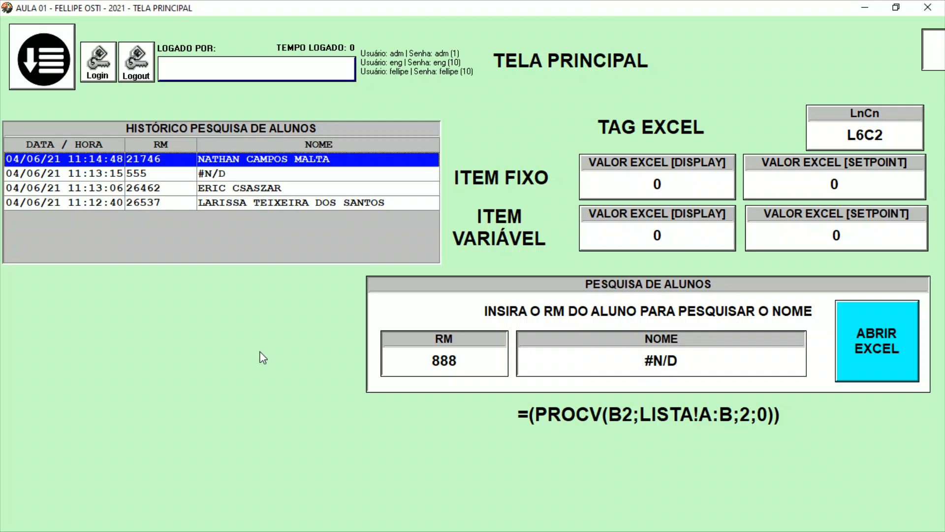
{"action": "left_click", "coordinate": [482, 356]}
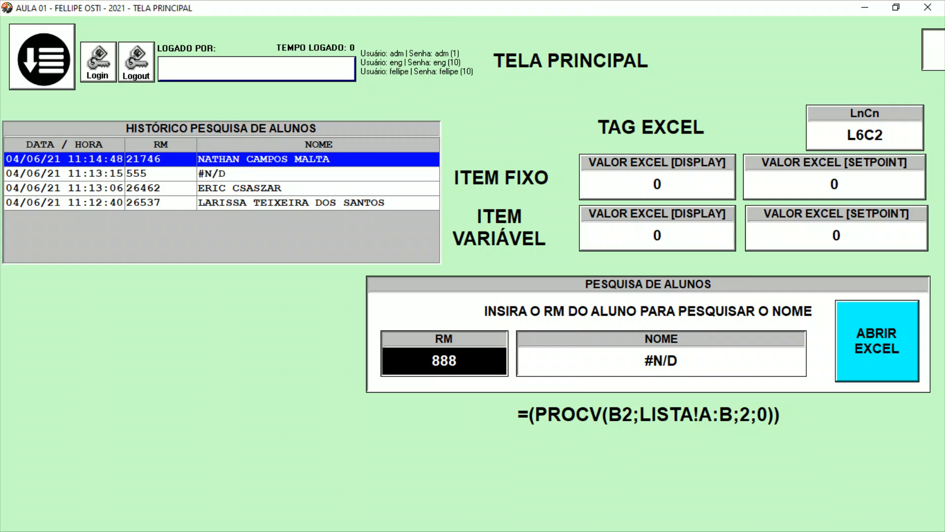
{"action": "type", "text": "26864"}
{"action": "key", "text": "Return"}
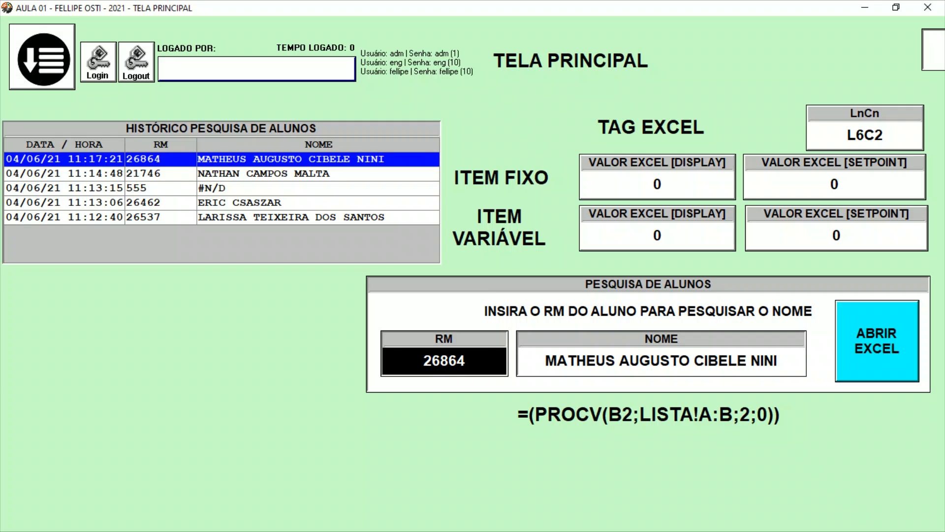
Search with the unregistered RM 752, dismiss the error message and search again with another student's RM.
{"action": "type", "text": "752"}
{"action": "key", "text": "Return"}
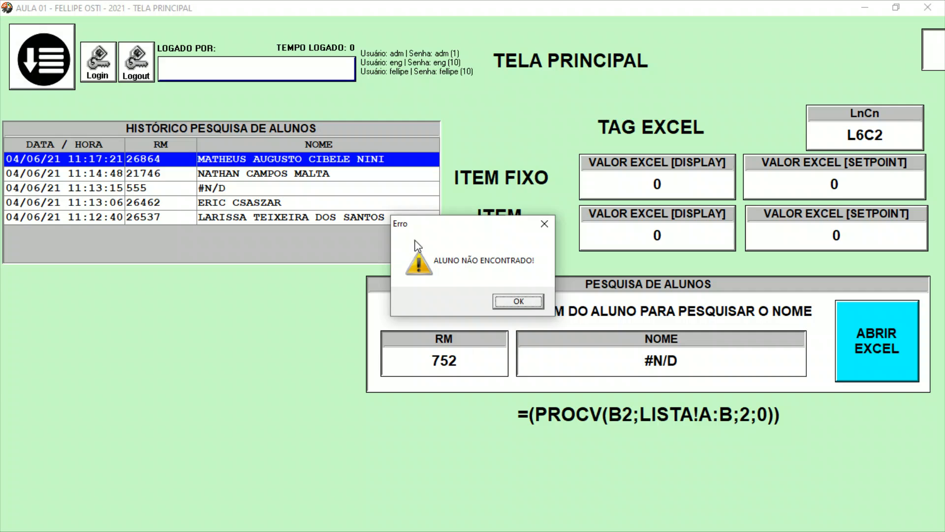
{"action": "left_click", "coordinate": [521, 303]}
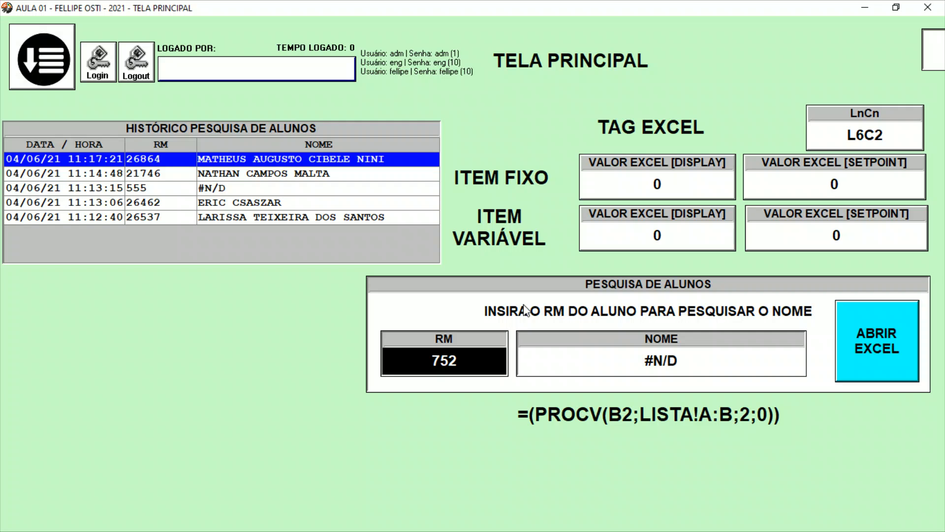
{"action": "type", "text": "1234"}
{"action": "key", "text": "Return"}
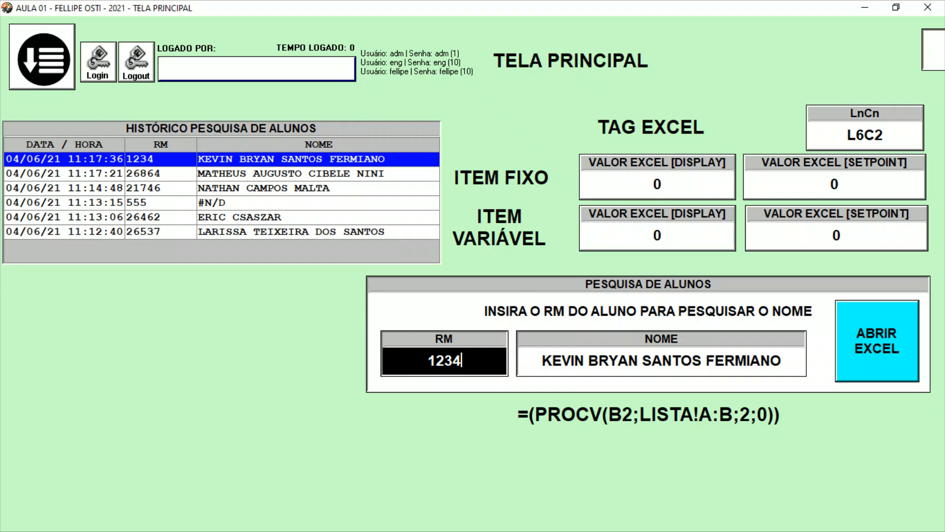
Select student entries in the HISTÓRICO PESQUISA DE ALUNOS browser and return to the Elipse SCADA editor.
{"action": "key", "text": "alt+Tab"}
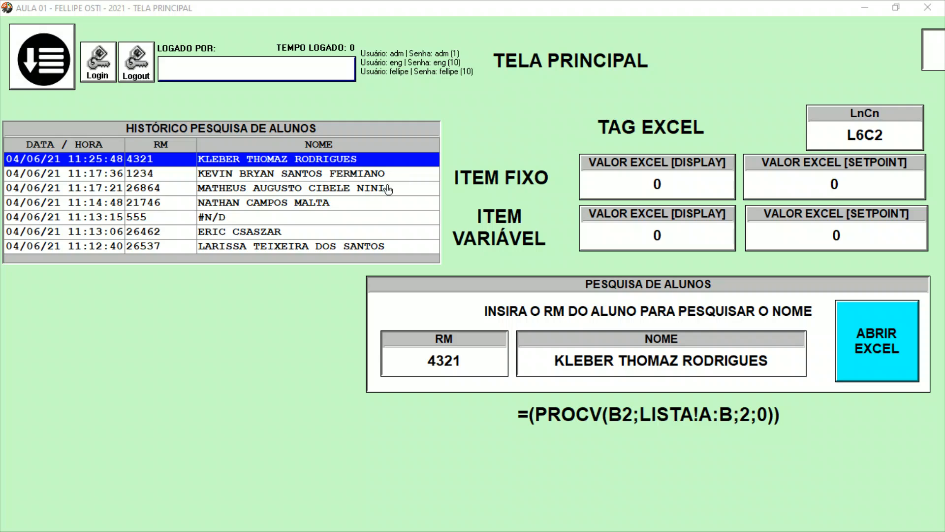
{"action": "left_click", "coordinate": [345, 231]}
{"action": "left_click", "coordinate": [364, 189]}
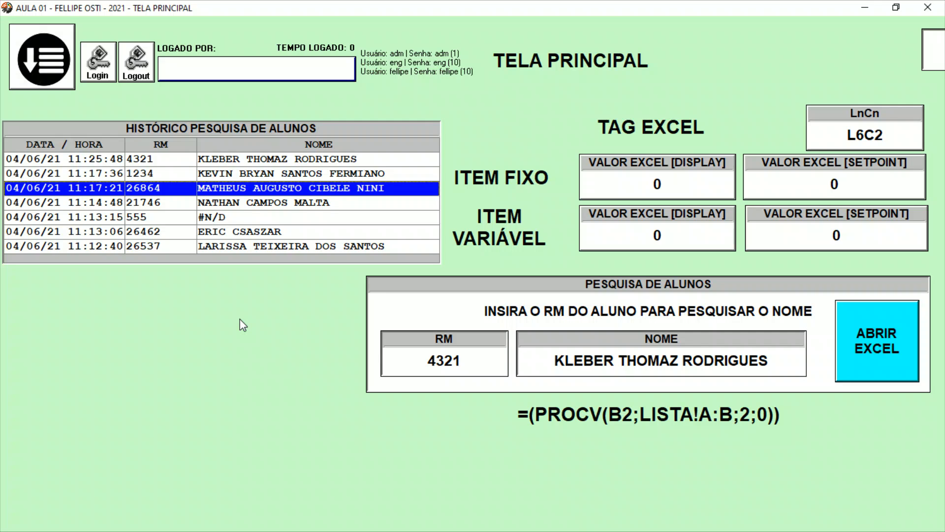
{"action": "key", "text": "super+d"}
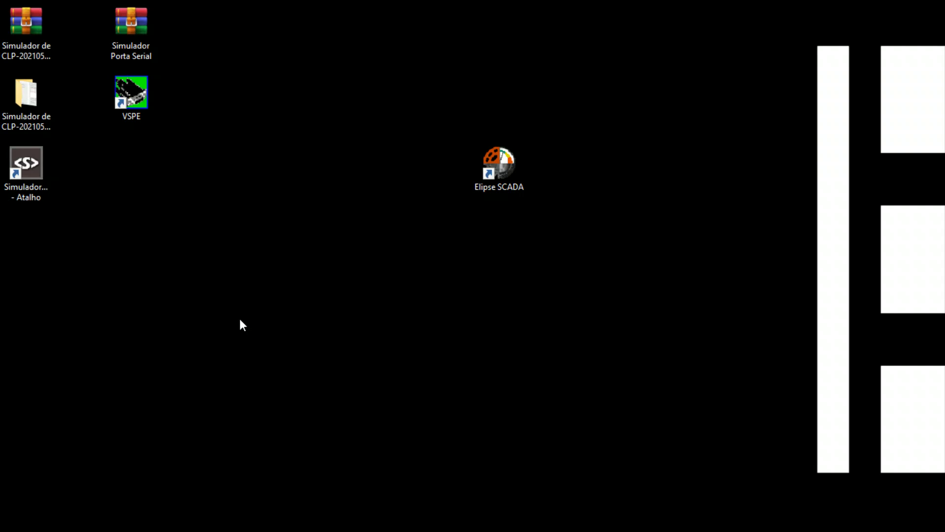
{"action": "key", "text": "super+d"}
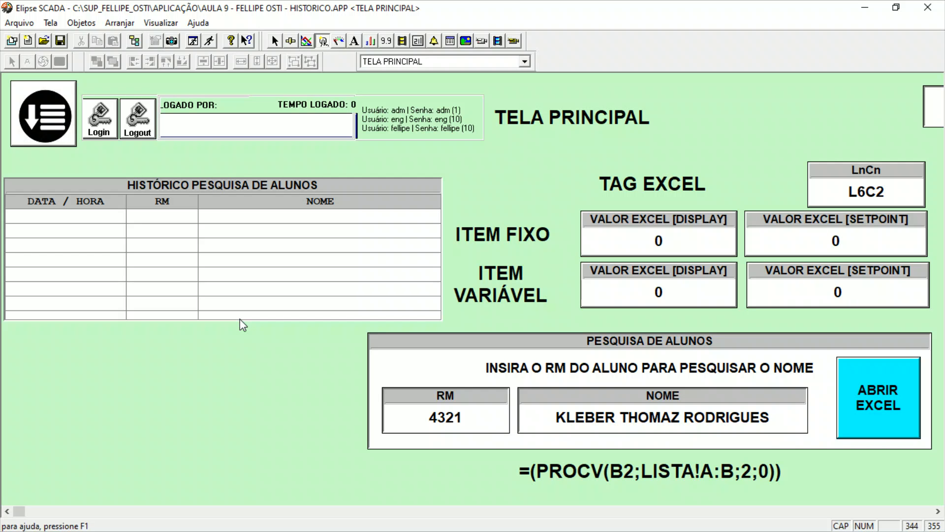
Open the Organizer and review the general settings of the Hist_Aluno history.
{"action": "left_click", "coordinate": [135, 41]}
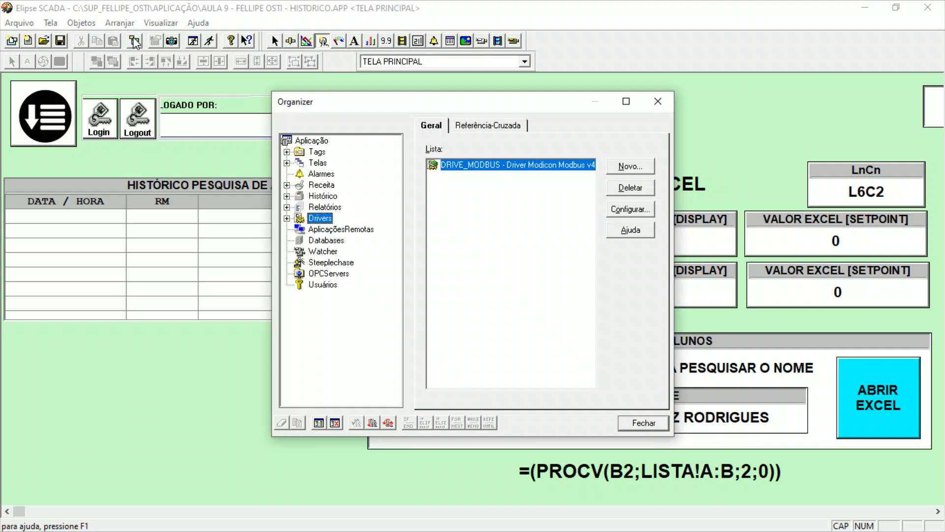
{"action": "left_click", "coordinate": [322, 196]}
{"action": "left_click", "coordinate": [293, 196]}
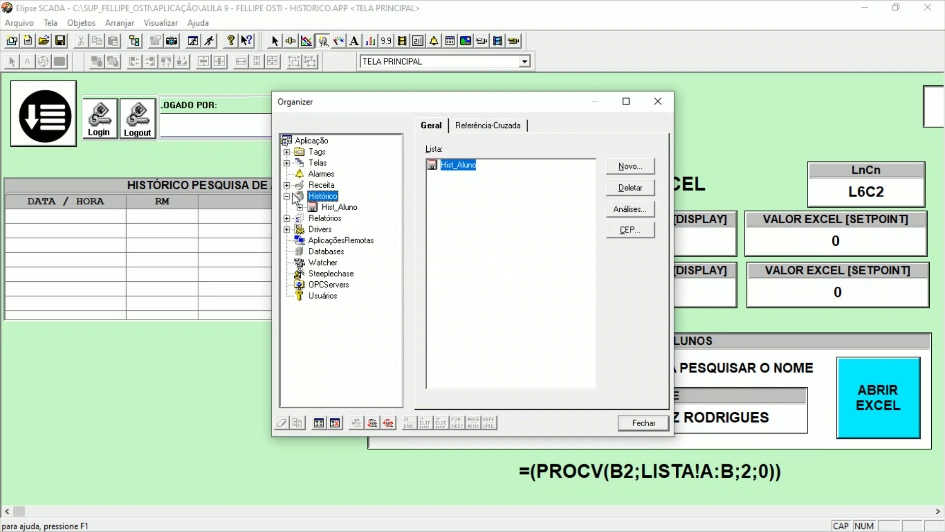
{"action": "left_click", "coordinate": [323, 207]}
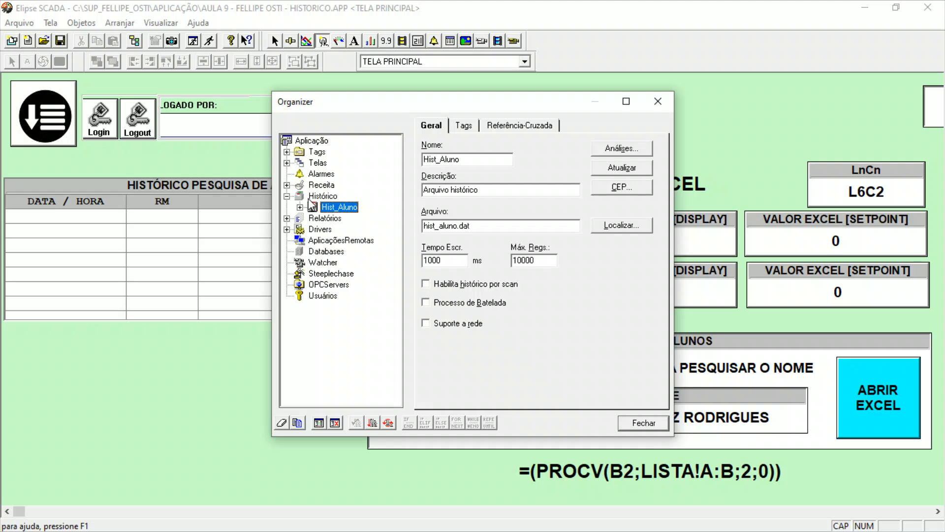
{"action": "left_click", "coordinate": [317, 196]}
Compare the available report types under Relatórios and create a new report of type Relatório Texto.
{"action": "left_click", "coordinate": [334, 219]}
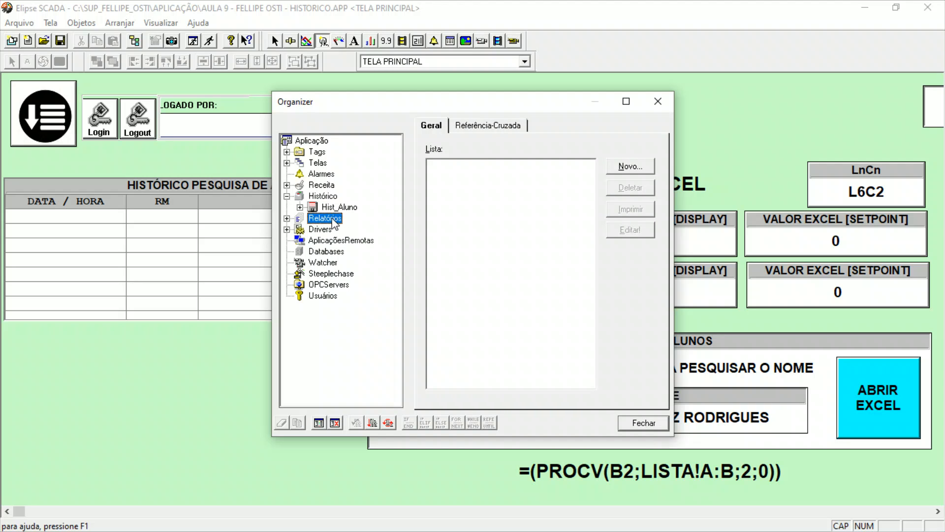
{"action": "left_click", "coordinate": [287, 218]}
{"action": "left_click", "coordinate": [635, 169]}
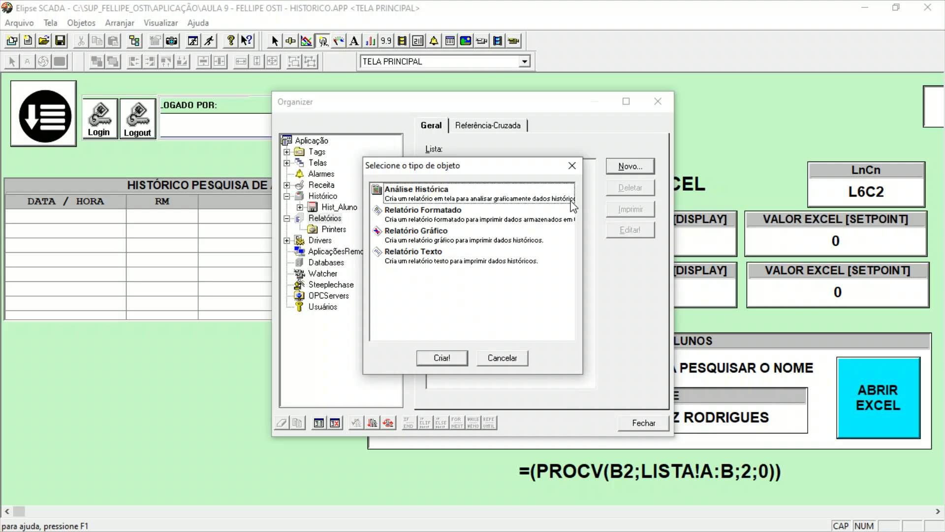
{"action": "left_click", "coordinate": [523, 199]}
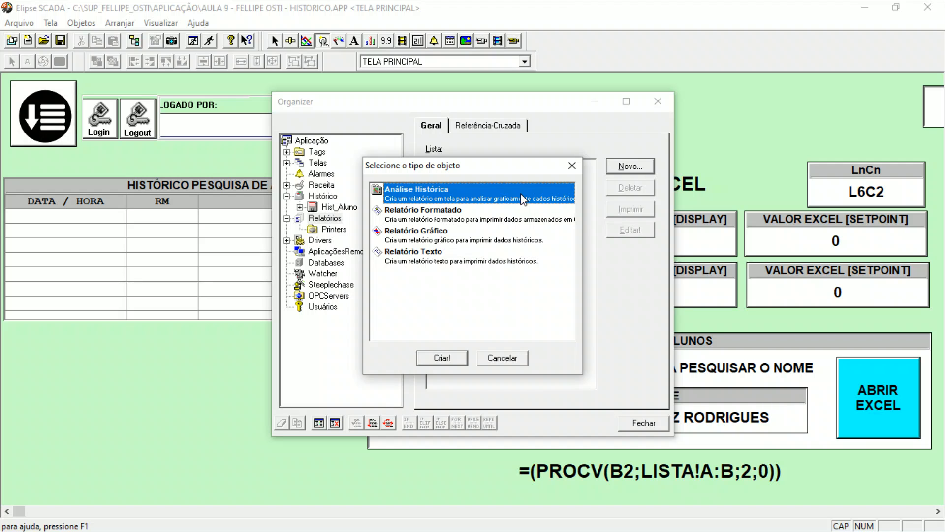
{"action": "left_click", "coordinate": [506, 220]}
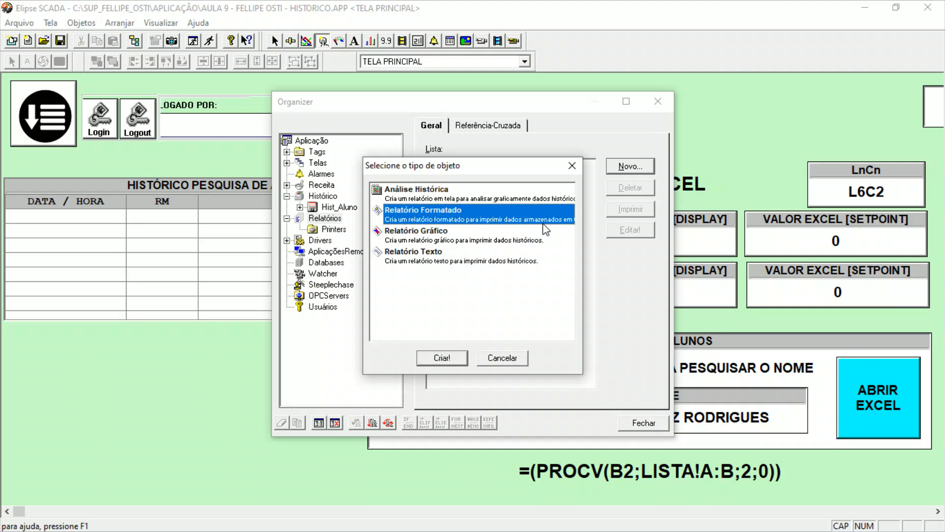
{"action": "left_click", "coordinate": [478, 241]}
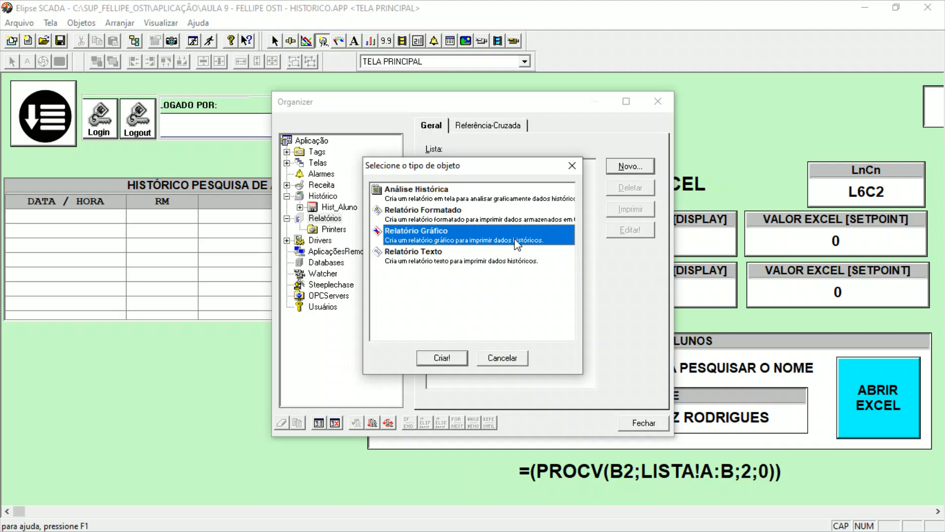
{"action": "left_click", "coordinate": [397, 260]}
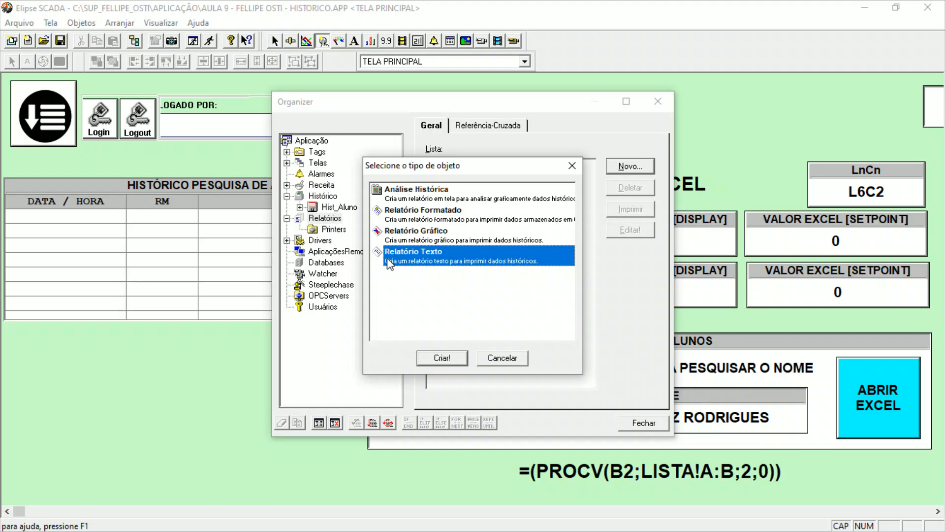
{"action": "left_click", "coordinate": [446, 360]}
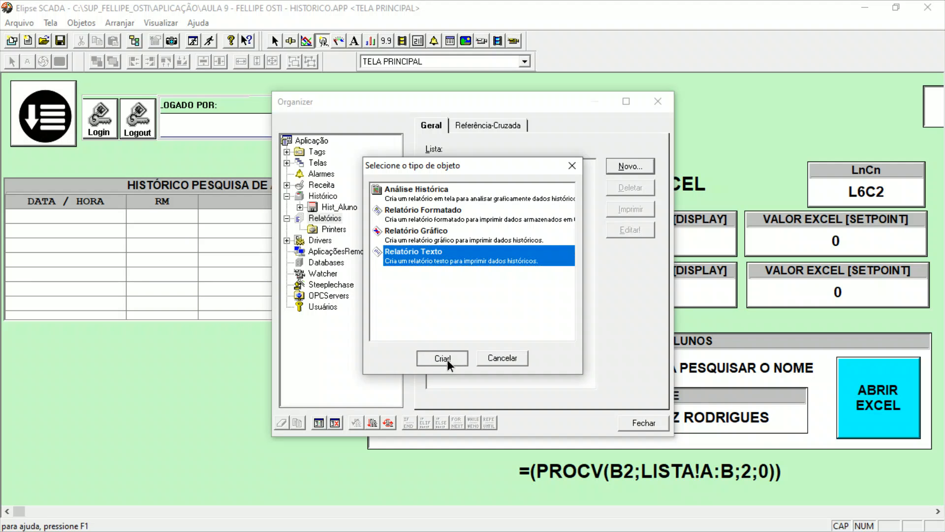
Rename the new text report as RELATORIO_ALUNOS.
{"action": "left_click", "coordinate": [332, 241]}
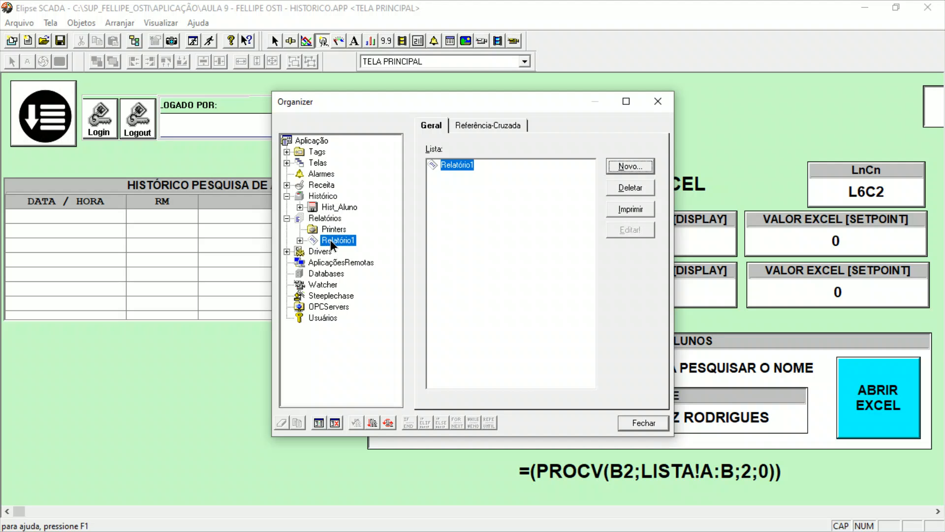
{"action": "left_click_drag", "start_coordinate": [460, 160], "coordinate": [403, 164]}
{"action": "type", "text": "RELAT"}
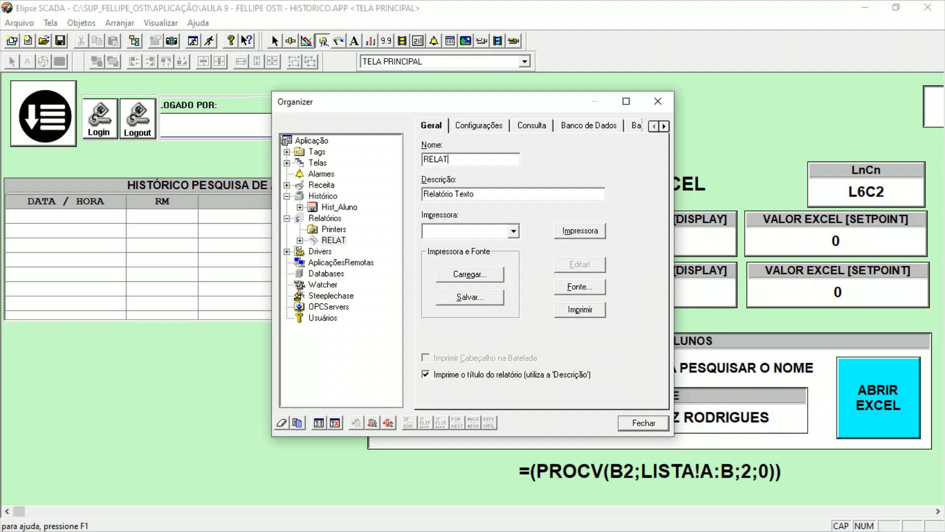
{"action": "type", "text": "ORIO_ALUNOS"}
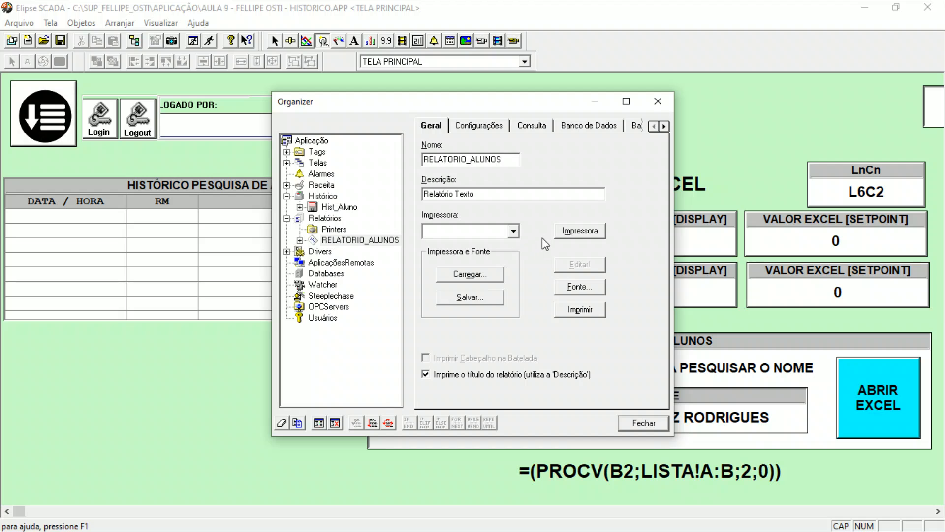
Check the report's available printers and add a new printer object to the Printers folder under Relatórios.
{"action": "left_click", "coordinate": [516, 233]}
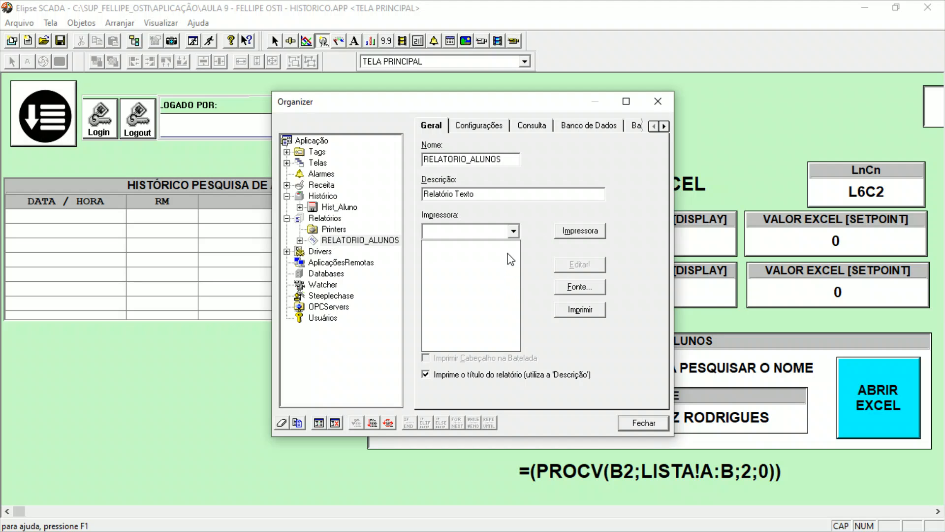
{"action": "left_click", "coordinate": [515, 230]}
{"action": "left_click", "coordinate": [326, 221]}
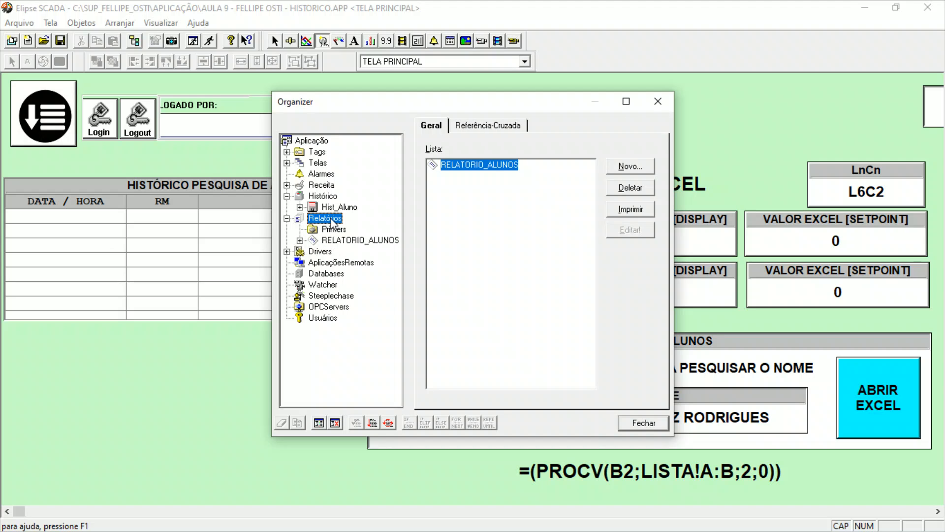
{"action": "left_click", "coordinate": [333, 231]}
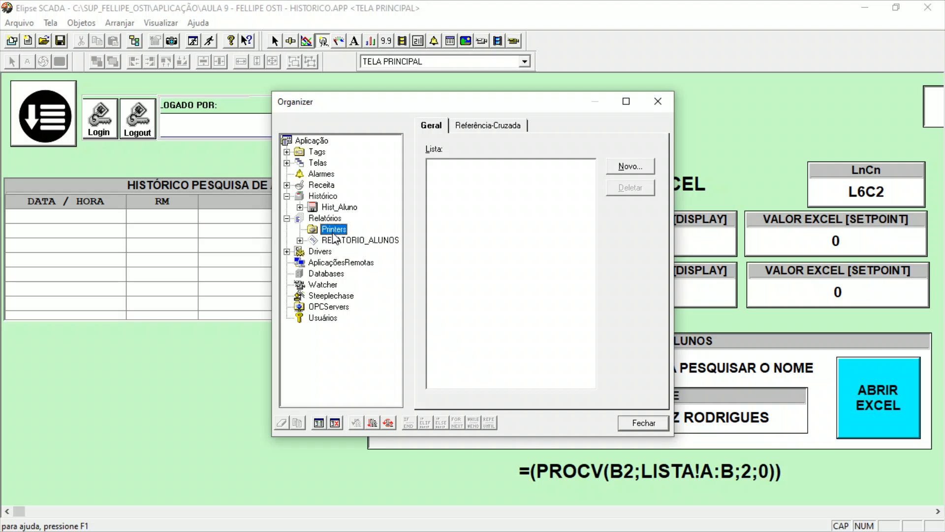
{"action": "left_click", "coordinate": [636, 169]}
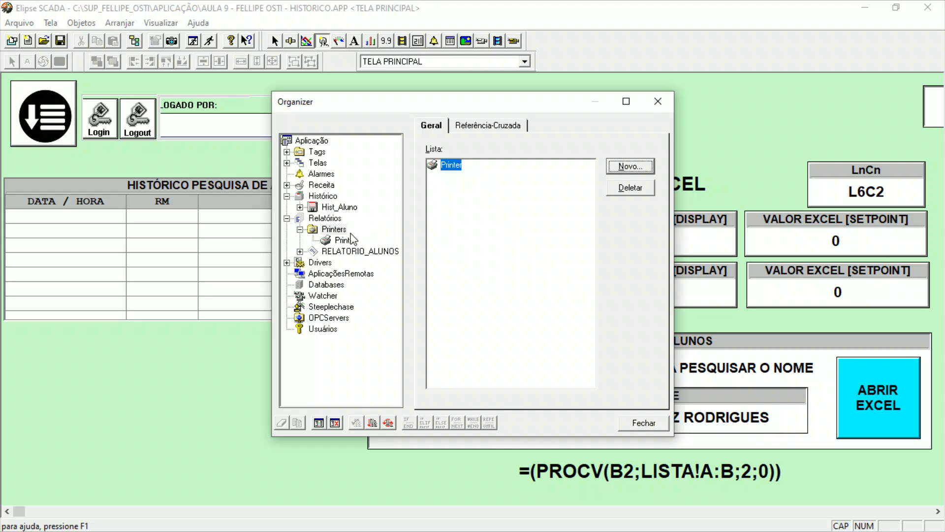
Configure the new printer object to use Doro PDF Writer, with A4 paper and Retrato orientation.
{"action": "left_click", "coordinate": [344, 240]}
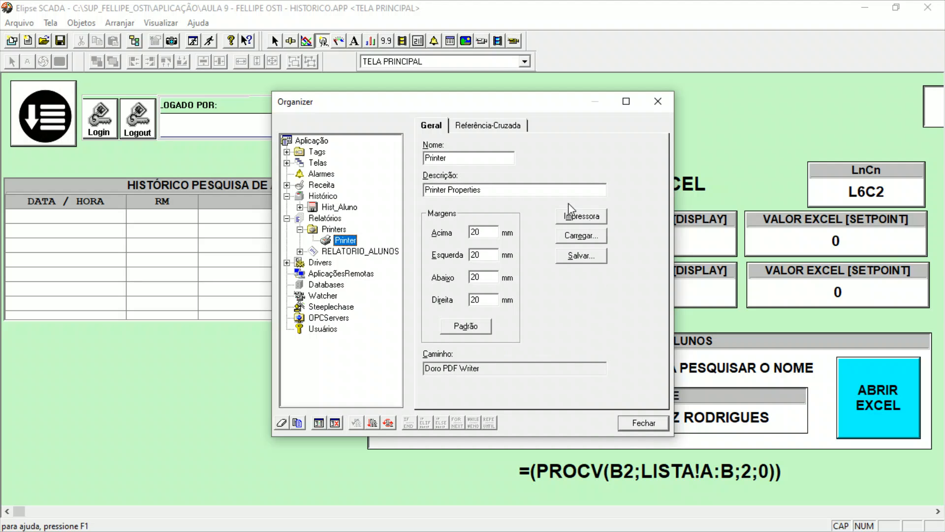
{"action": "left_click", "coordinate": [591, 216]}
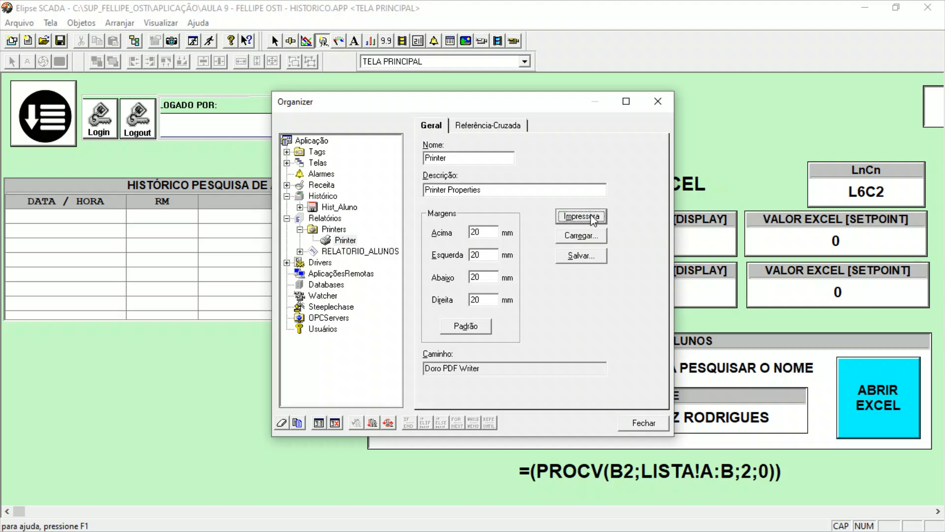
{"action": "left_click", "coordinate": [500, 199]}
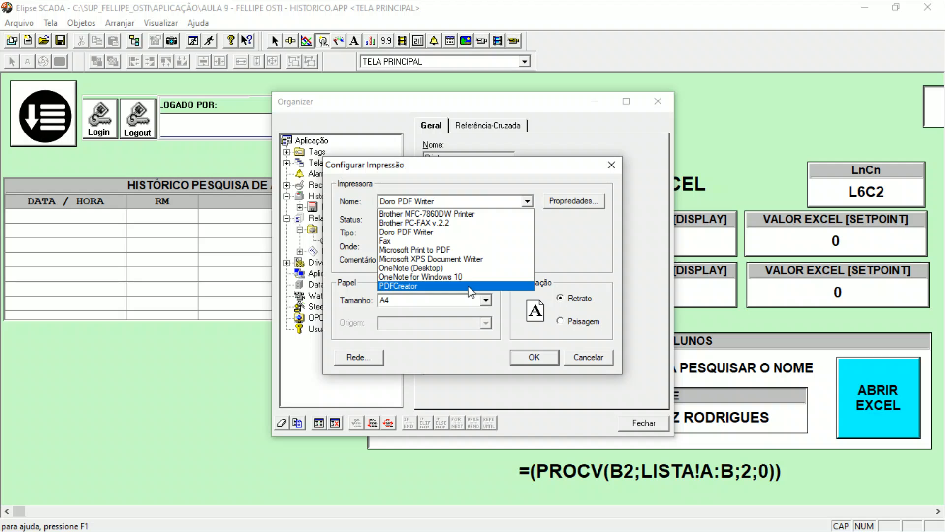
{"action": "left_click", "coordinate": [479, 232]}
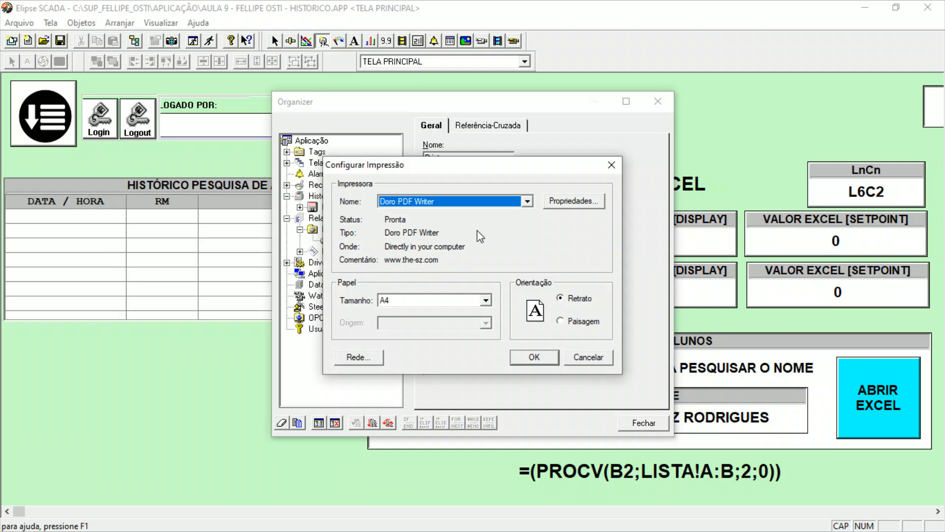
{"action": "left_click", "coordinate": [535, 357]}
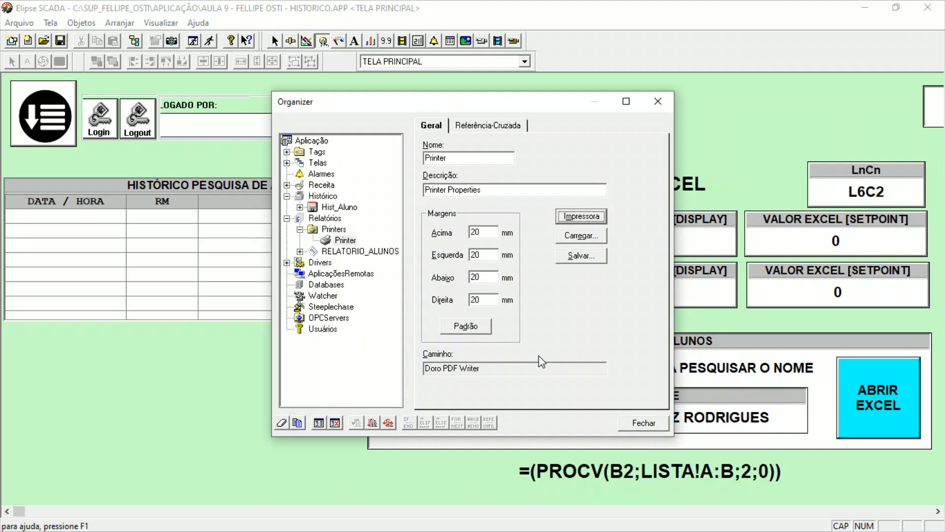
Assign the Printer object as the printer of the RELATORIO_ALUNOS report.
{"action": "left_click", "coordinate": [355, 250]}
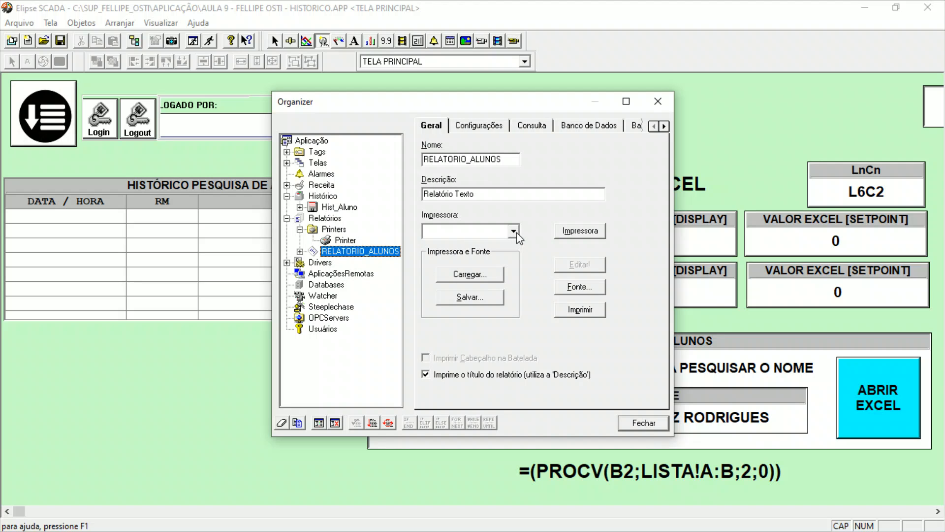
{"action": "left_click", "coordinate": [515, 232]}
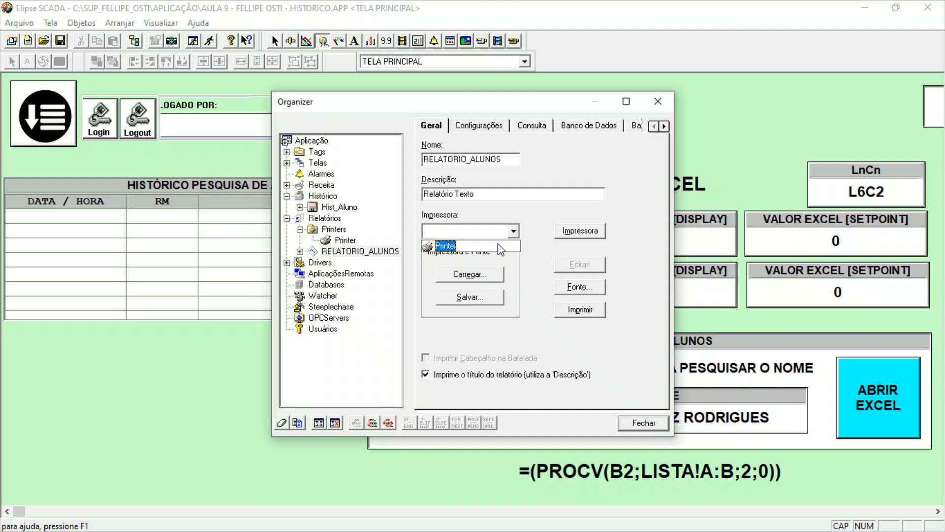
{"action": "left_click", "coordinate": [498, 244]}
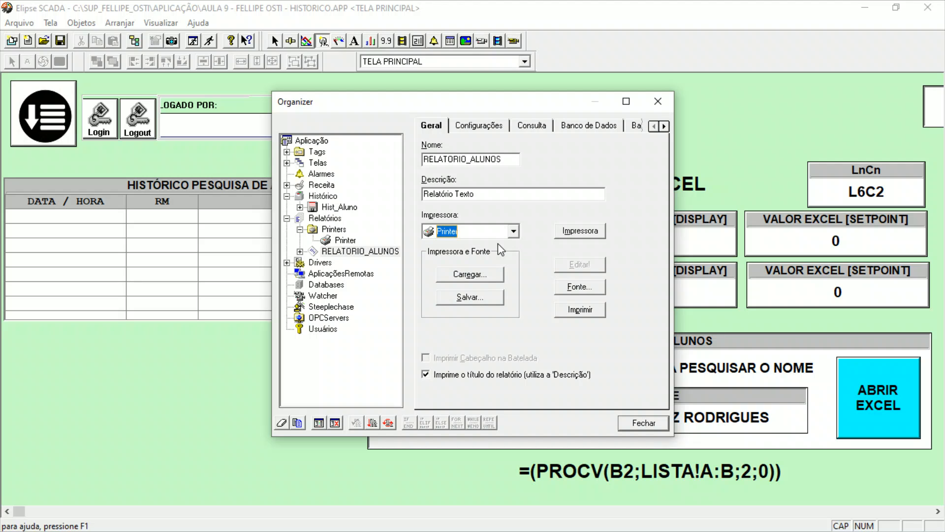
Check the report's printer setup and set hist_aluno.dat from the APLICAÇÃO folder as the source file of RELATORIO_ALUNOS.
{"action": "left_click", "coordinate": [566, 231]}
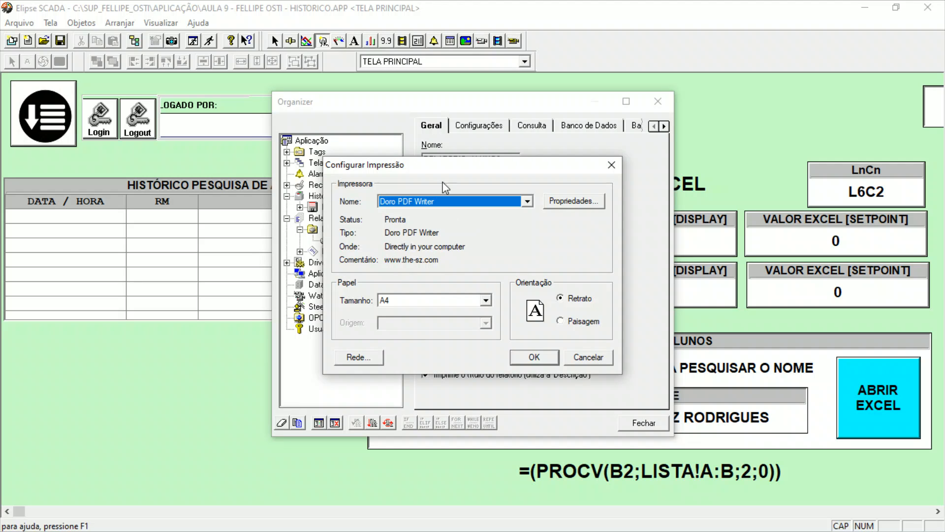
{"action": "left_click", "coordinate": [590, 357]}
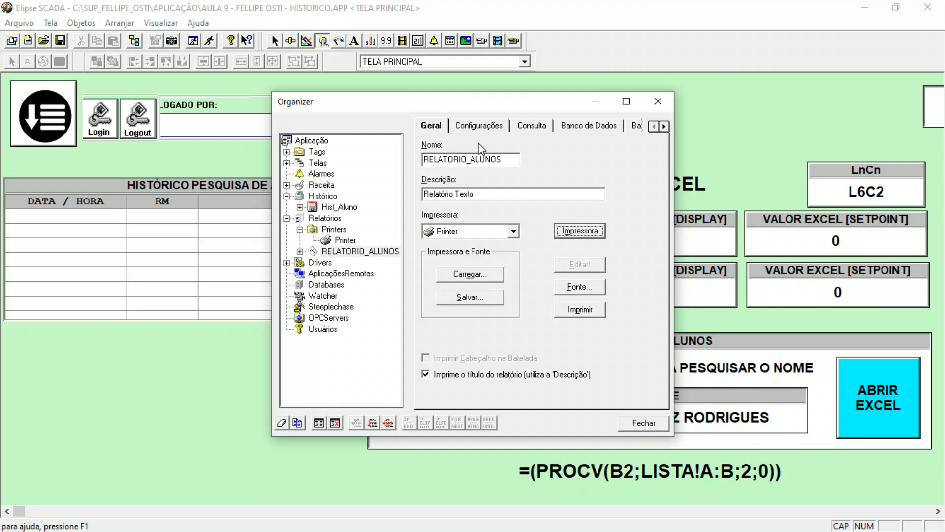
{"action": "left_click", "coordinate": [483, 129]}
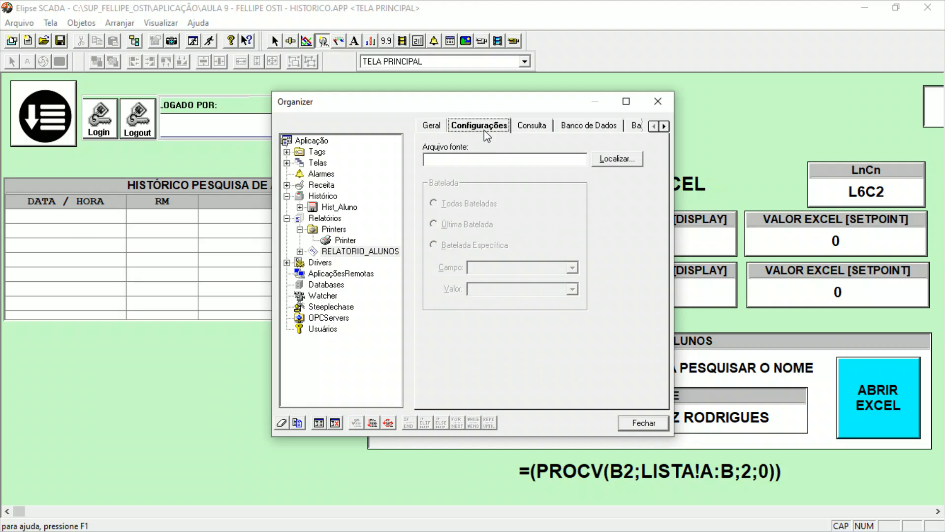
{"action": "left_click", "coordinate": [461, 159]}
{"action": "left_click", "coordinate": [618, 159]}
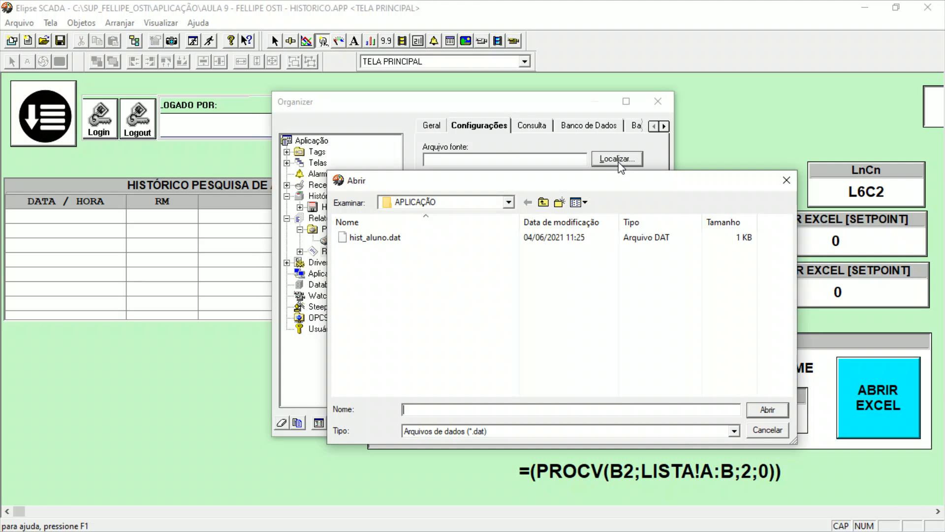
{"action": "left_click", "coordinate": [383, 243]}
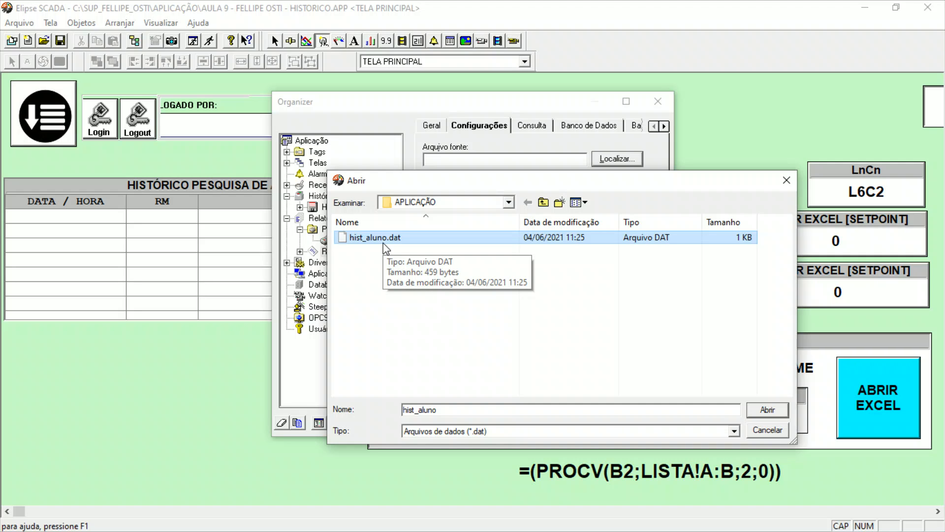
{"action": "left_click", "coordinate": [767, 410]}
{"action": "left_click_drag", "start_coordinate": [450, 159], "coordinate": [609, 176]}
{"action": "left_click_drag", "start_coordinate": [551, 158], "coordinate": [406, 162]}
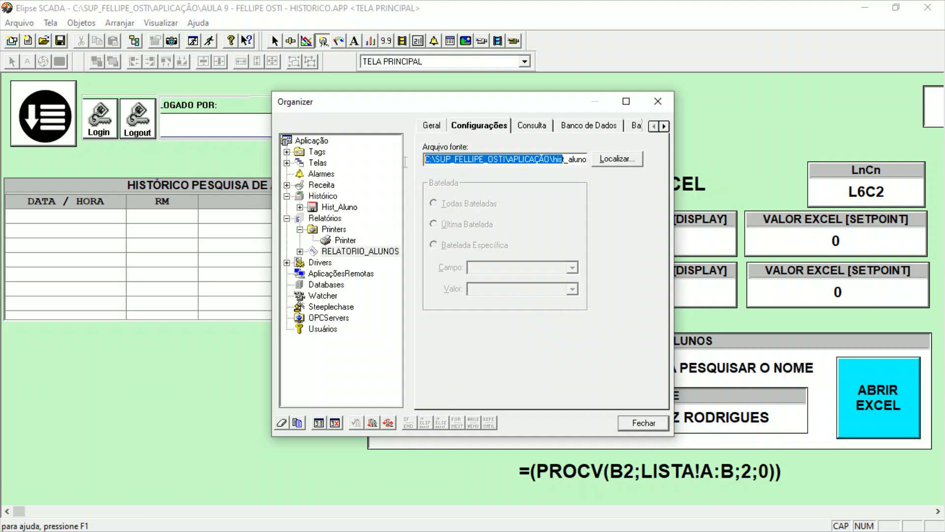
{"action": "left_click", "coordinate": [476, 159]}
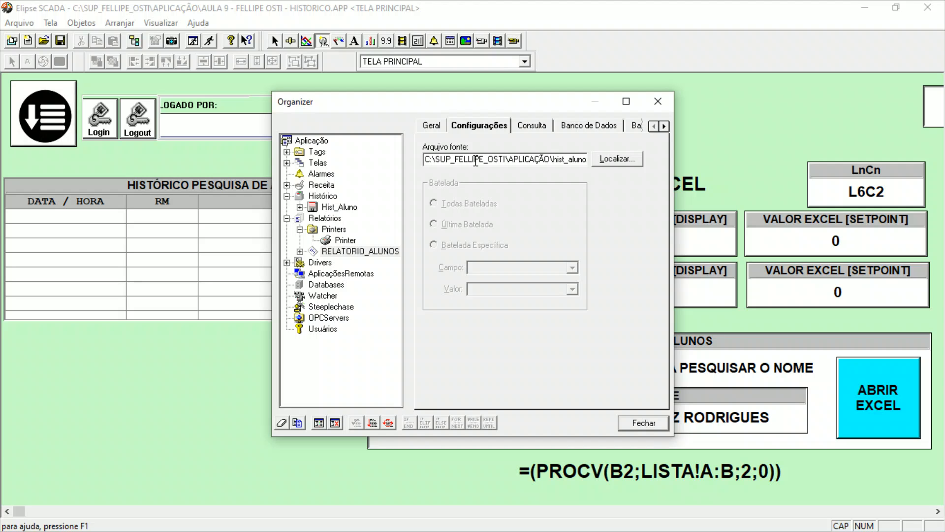
Review the report's query options and the sizes and labels of its DateTime, ALUNO_RM and ALUNO_NOME fields, and close the Organizer.
{"action": "left_click", "coordinate": [539, 127]}
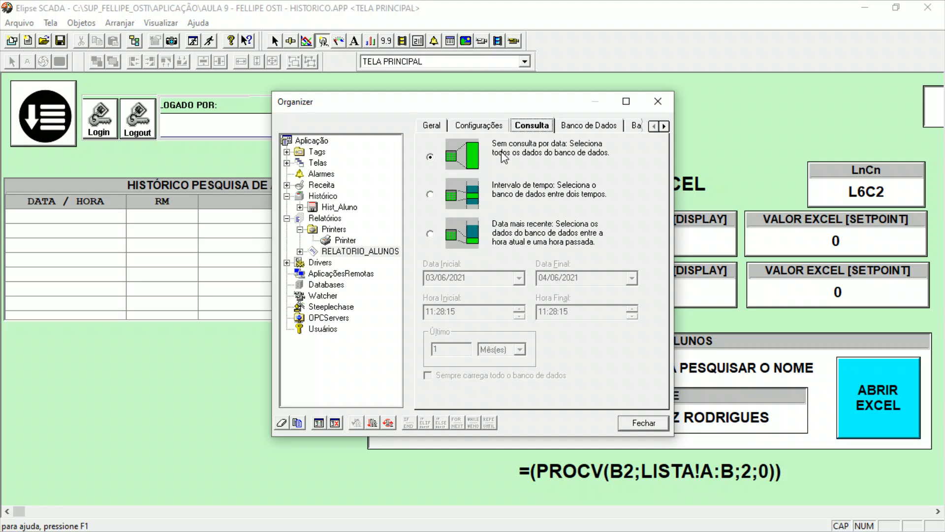
{"action": "left_click", "coordinate": [585, 129]}
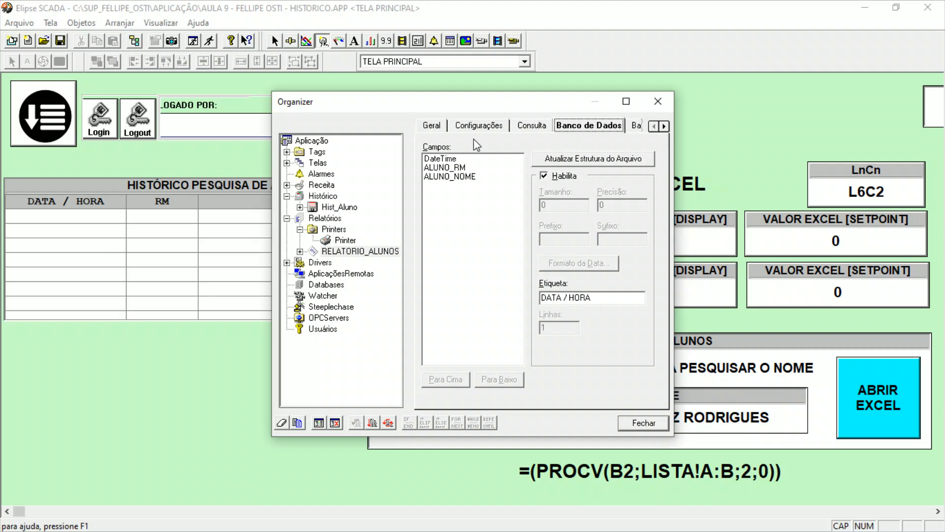
{"action": "left_click", "coordinate": [466, 157]}
{"action": "left_click", "coordinate": [467, 168]}
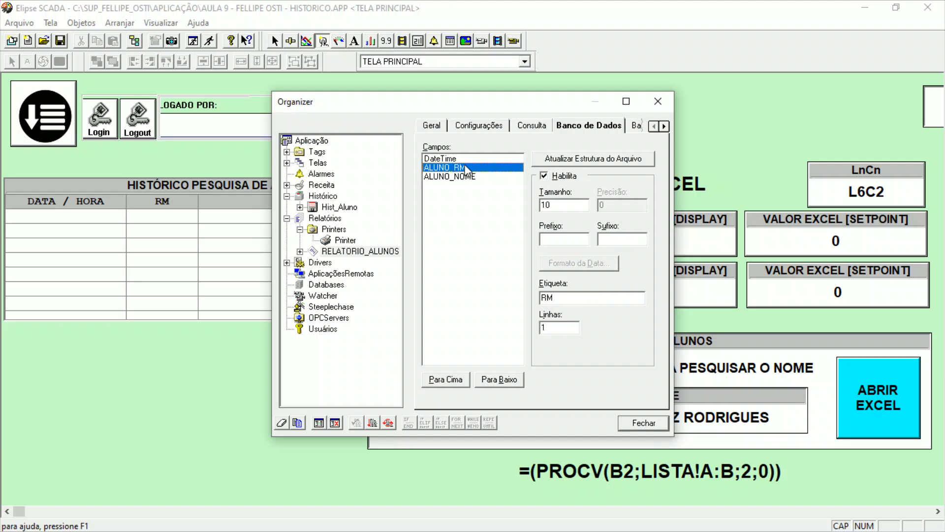
{"action": "left_click", "coordinate": [467, 177]}
{"action": "left_click", "coordinate": [469, 167]}
{"action": "left_click", "coordinate": [470, 160]}
{"action": "left_click", "coordinate": [473, 168]}
{"action": "left_click", "coordinate": [474, 176]}
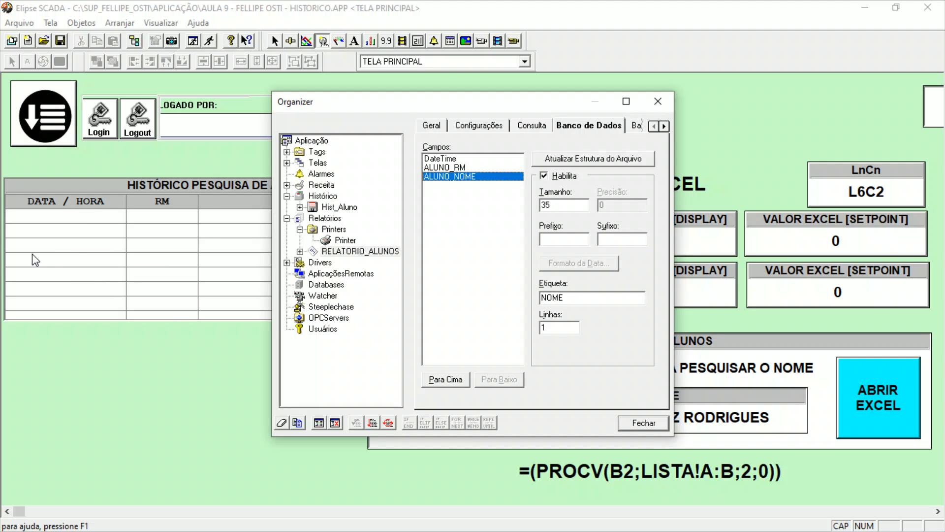
{"action": "left_click", "coordinate": [477, 168]}
{"action": "left_click", "coordinate": [475, 159]}
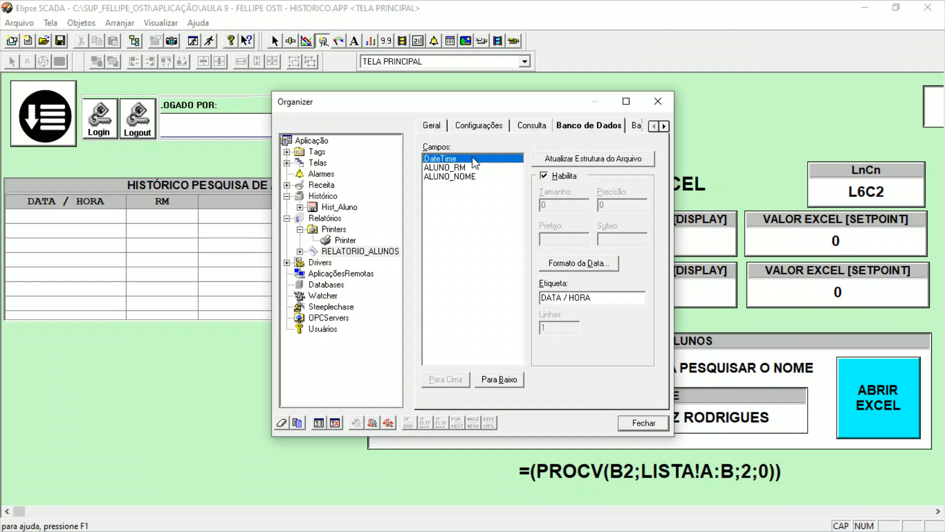
{"action": "left_click_drag", "start_coordinate": [440, 104], "coordinate": [541, 100]}
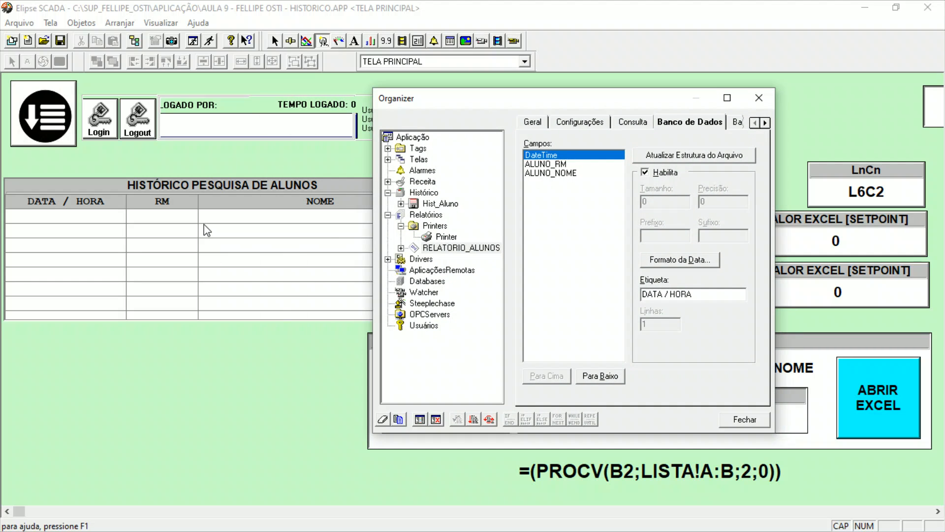
{"action": "left_click", "coordinate": [464, 248]}
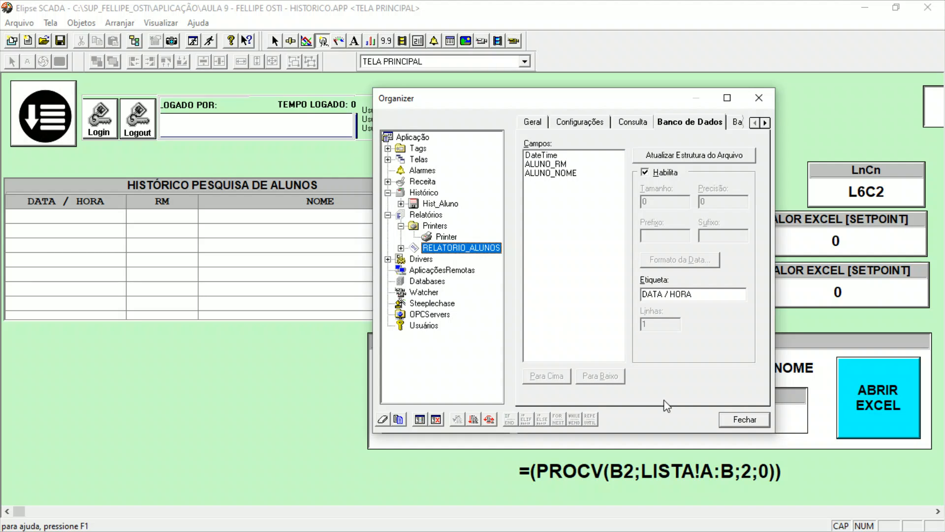
{"action": "left_click", "coordinate": [745, 420]}
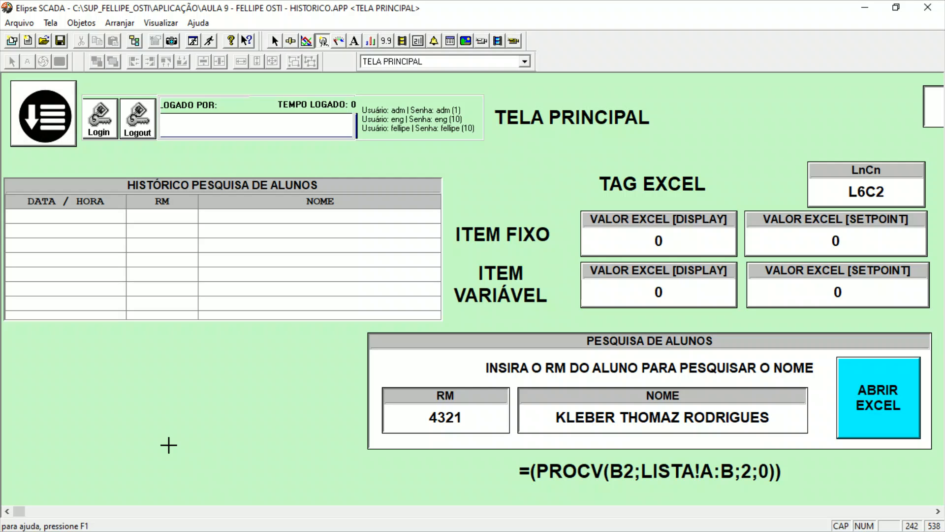
Draw a new button on TELA PRINCIPAL and position it in the empty area below the HISTÓRICO PESQUISA DE ALUNOS table.
{"action": "left_click", "coordinate": [323, 42]}
{"action": "left_click_drag", "start_coordinate": [72, 356], "coordinate": [178, 441]}
{"action": "left_click_drag", "start_coordinate": [118, 404], "coordinate": [147, 399]}
Set both the normal and pressed messages of the new button to IMPRIMIR RELATÓRIO on two lines.
{"action": "double_click", "coordinate": [150, 405]}
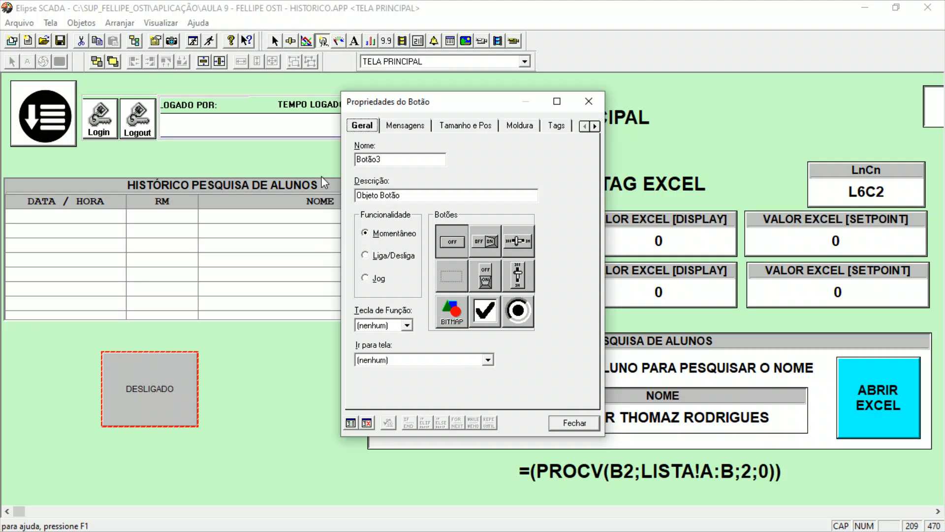
{"action": "left_click", "coordinate": [410, 125]}
{"action": "left_click_drag", "start_coordinate": [444, 99], "coordinate": [596, 109]}
{"action": "left_click", "coordinate": [567, 187]}
{"action": "double_click", "coordinate": [570, 173]}
{"action": "type", "text": "IMPRIMIR"}
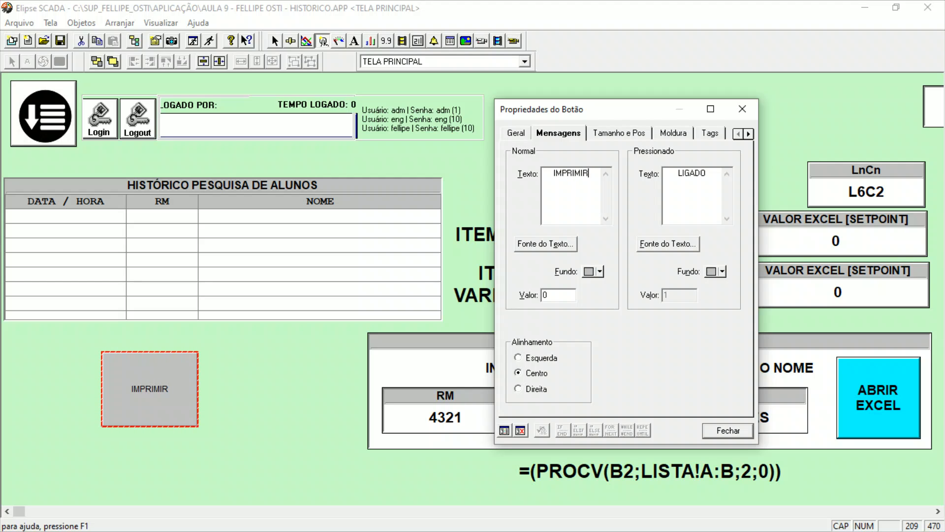
{"action": "key", "text": "Return"}
{"action": "type", "text": "RELAT"}
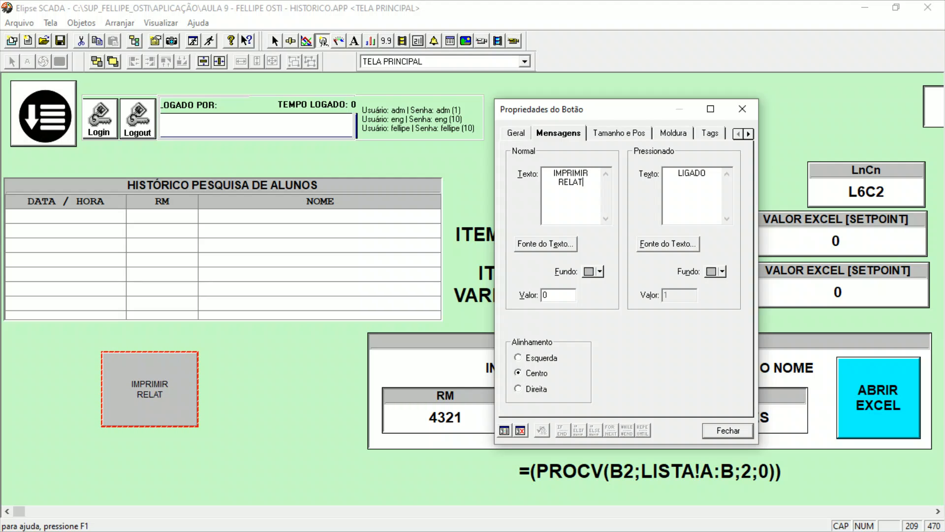
{"action": "type", "text": "ÓRIO"}
{"action": "left_click_drag", "start_coordinate": [594, 186], "coordinate": [550, 169]}
{"action": "key", "text": "ctrl+c"}
{"action": "double_click", "coordinate": [671, 194]}
{"action": "key", "text": "ctrl+v"}
Set the button's background to yellow in the normal state and dark yellow in the pressed state.
{"action": "left_click", "coordinate": [599, 272]}
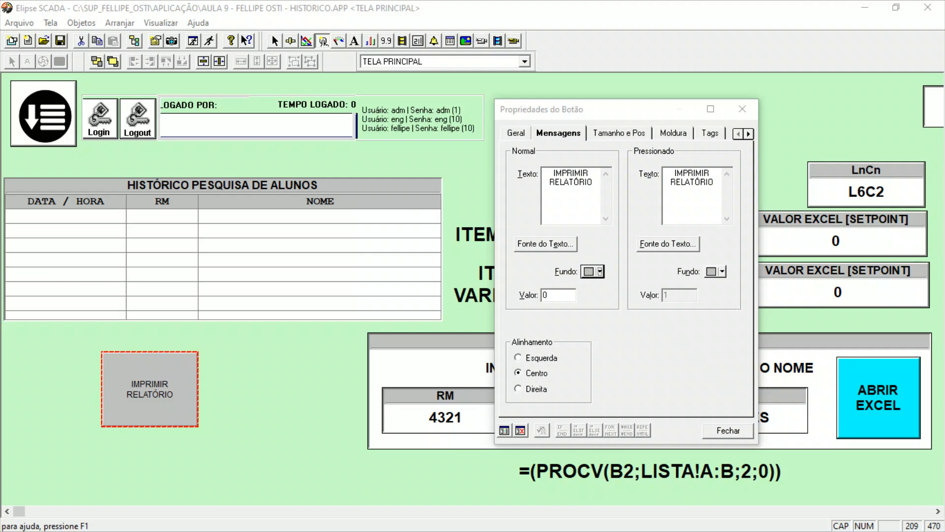
{"action": "left_click", "coordinate": [371, 276]}
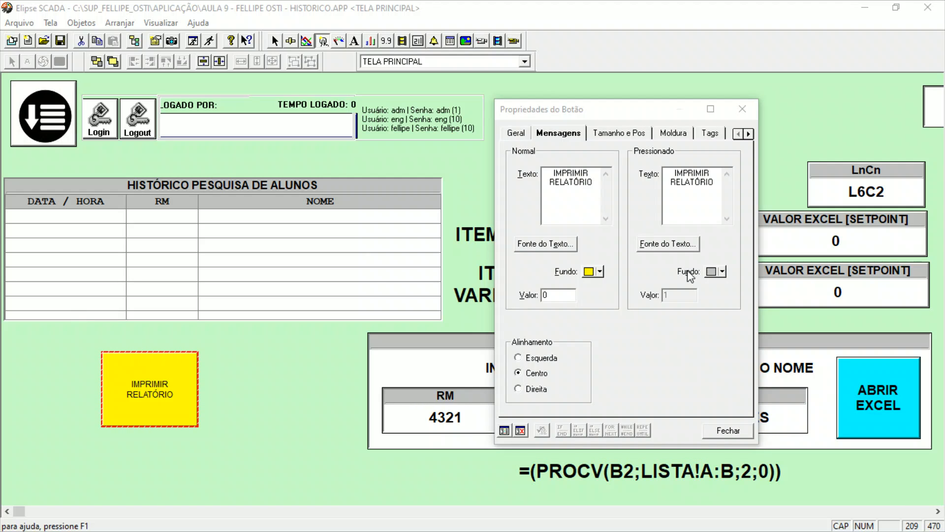
{"action": "left_click", "coordinate": [371, 275]}
Set the button text to Arial Negrito, size 14, for both the normal and pressed states.
{"action": "left_click", "coordinate": [558, 246]}
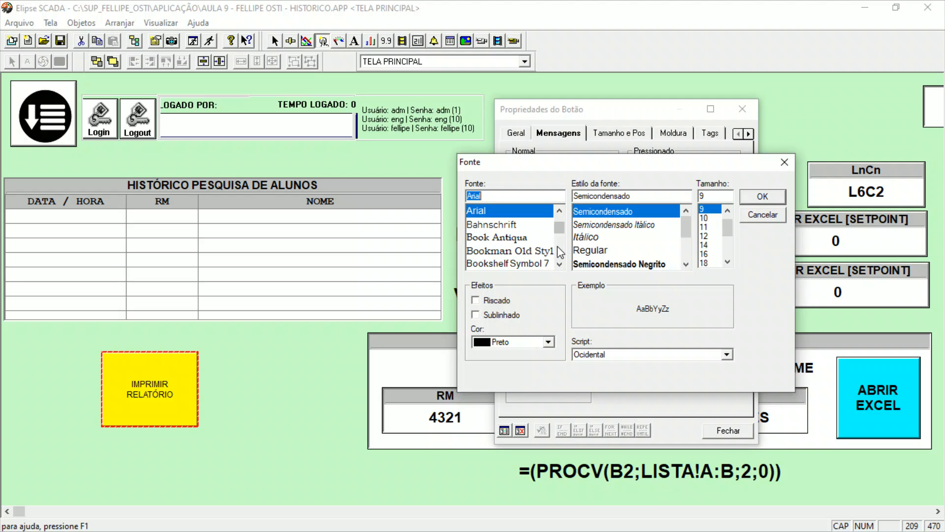
{"action": "scroll", "coordinate": [587, 246], "scroll_direction": "down", "scroll_amount": 1}
{"action": "left_click", "coordinate": [591, 250]}
{"action": "left_click", "coordinate": [704, 244]}
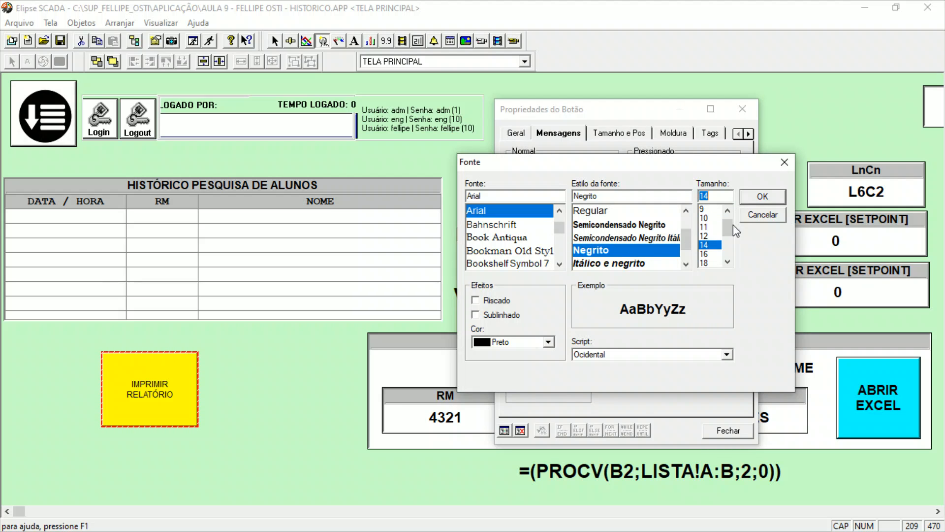
{"action": "left_click", "coordinate": [762, 196]}
{"action": "left_click", "coordinate": [669, 243]}
{"action": "scroll", "coordinate": [649, 252], "scroll_direction": "down", "scroll_amount": 1}
{"action": "left_click", "coordinate": [636, 250]}
{"action": "left_click", "coordinate": [705, 244]}
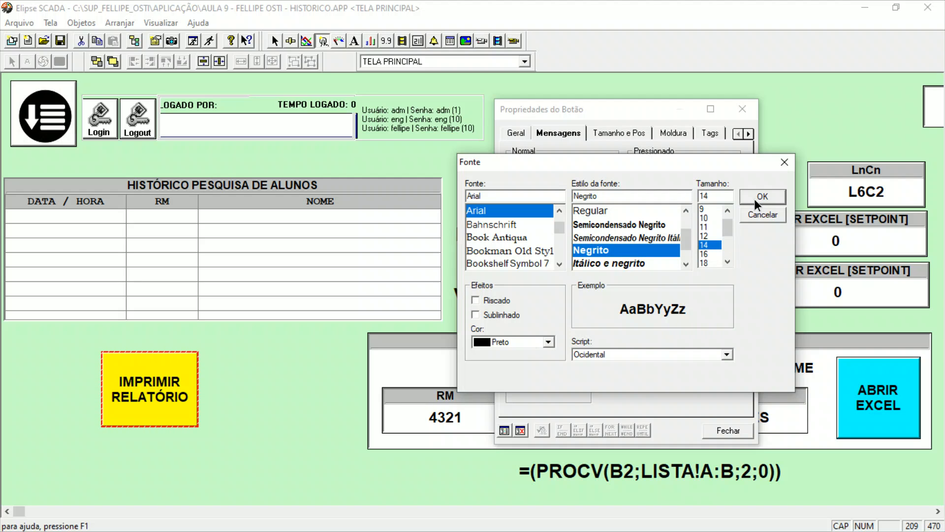
{"action": "left_click", "coordinate": [757, 199]}
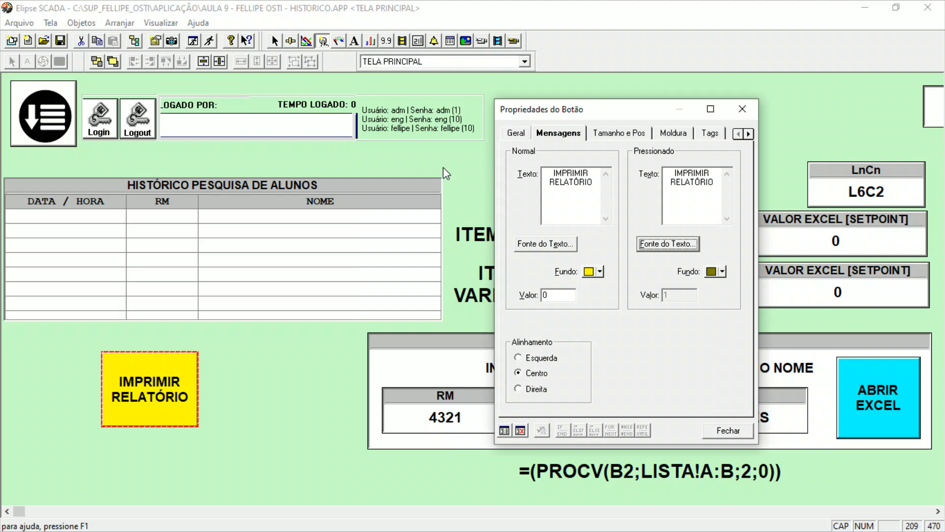
Add an OnRelease script to the IMPRIMIR RELATÓRIO button.
{"action": "left_click", "coordinate": [748, 133]}
{"action": "left_click", "coordinate": [718, 135]}
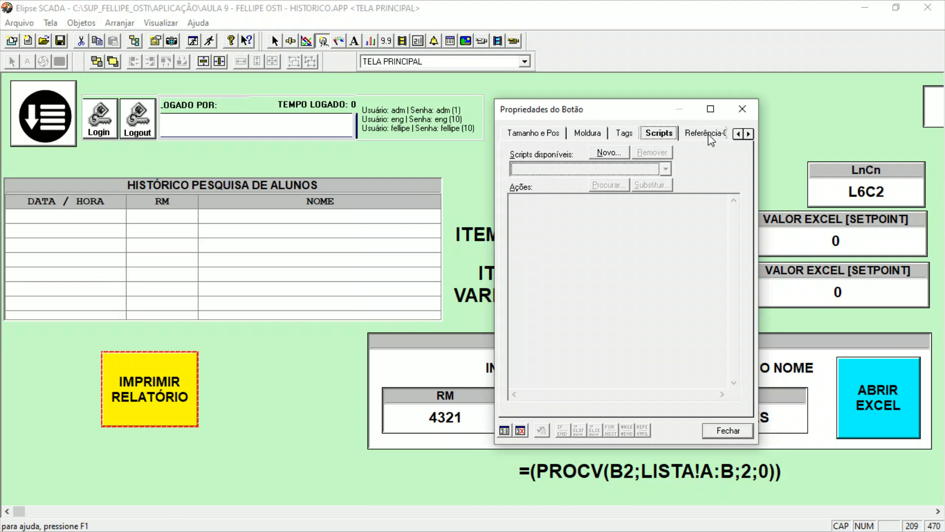
{"action": "left_click", "coordinate": [595, 152]}
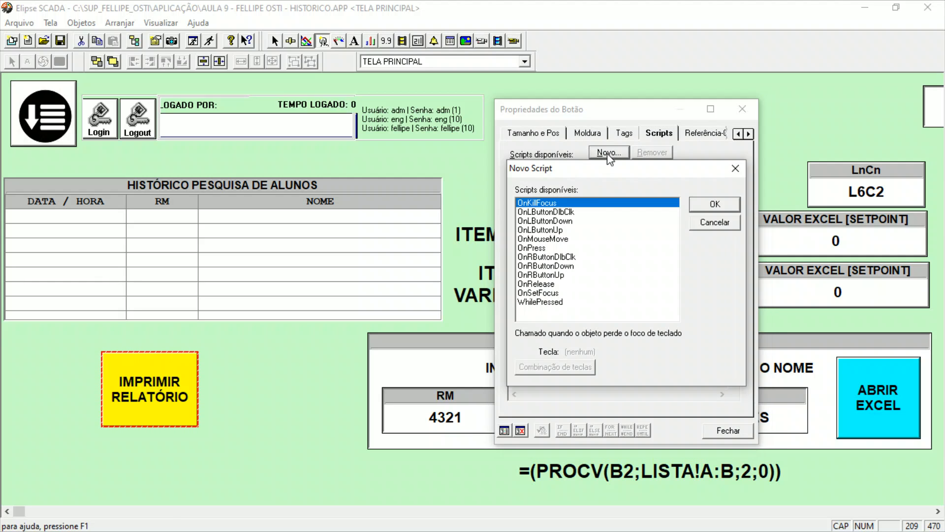
{"action": "left_click", "coordinate": [561, 284]}
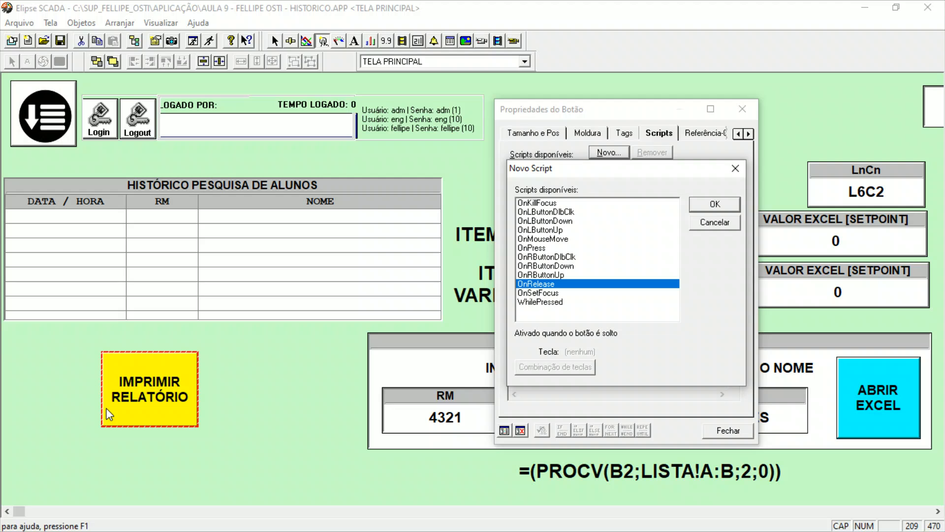
{"action": "left_click", "coordinate": [717, 204]}
{"action": "left_click", "coordinate": [538, 204]}
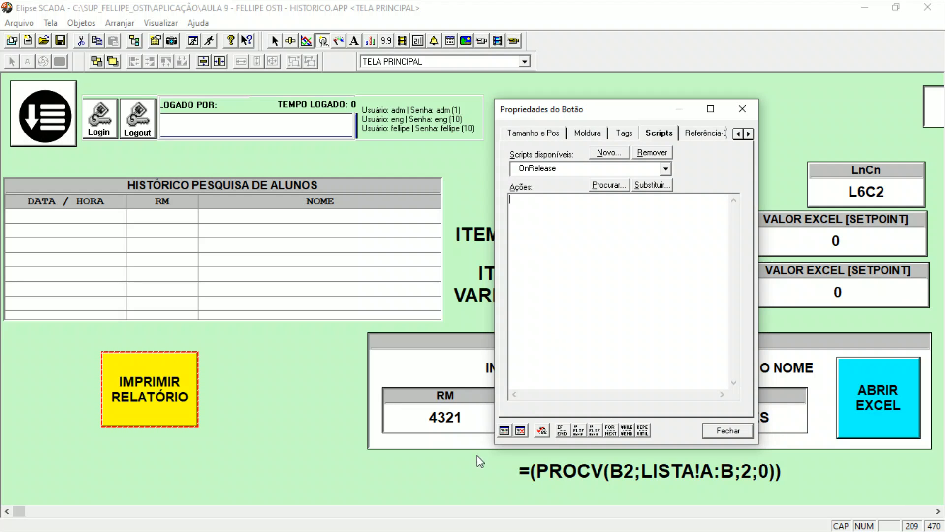
Insert the Print function of RELATORIO_ALUNOS from the App Browser into the OnRelease script and maximize the button's properties window.
{"action": "left_click", "coordinate": [505, 431]}
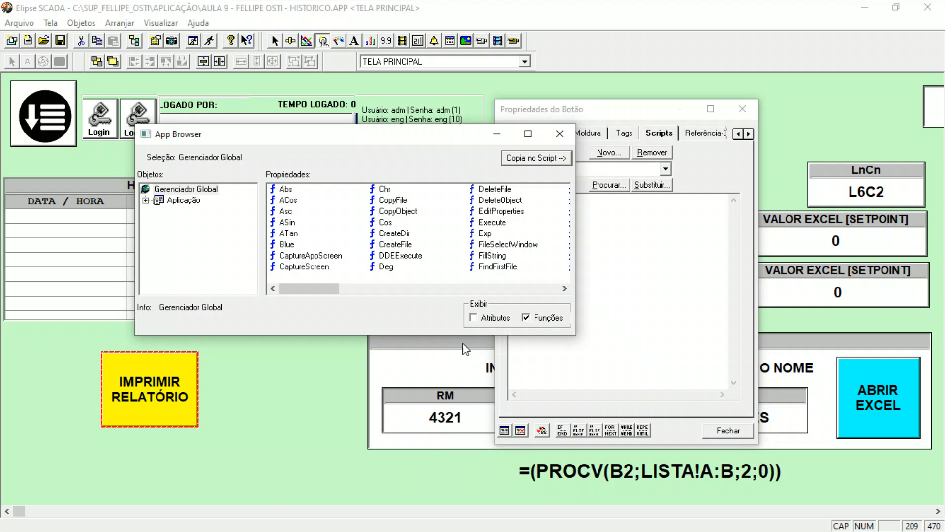
{"action": "left_click_drag", "start_coordinate": [323, 146], "coordinate": [512, 146]}
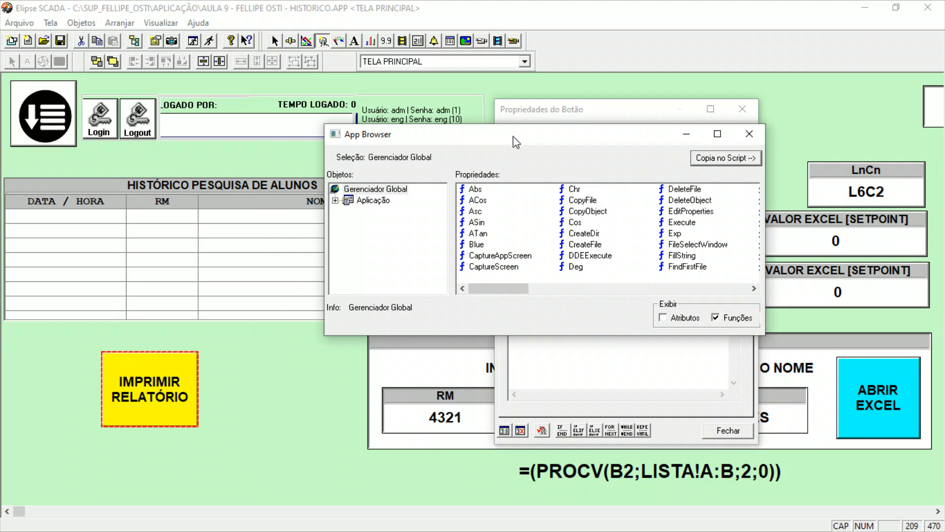
{"action": "left_click", "coordinate": [336, 201]}
{"action": "left_click", "coordinate": [348, 255]}
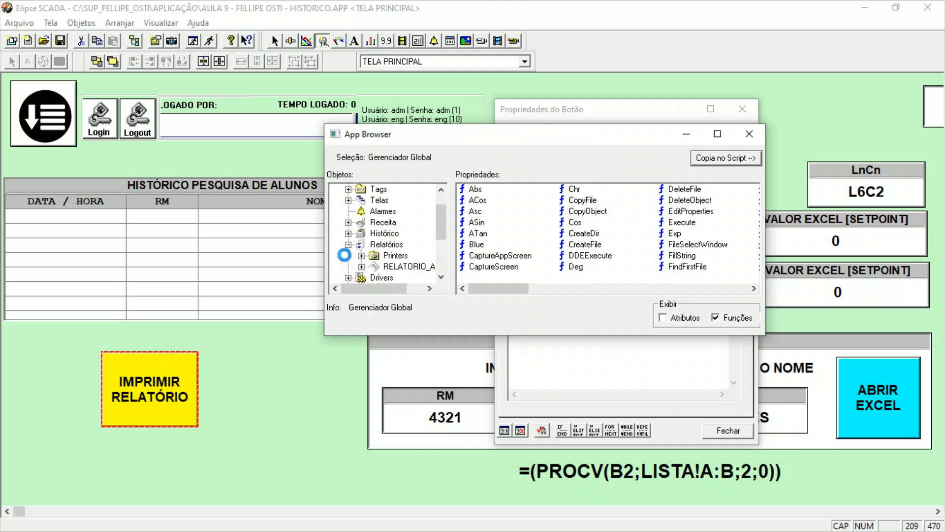
{"action": "left_click", "coordinate": [415, 266]}
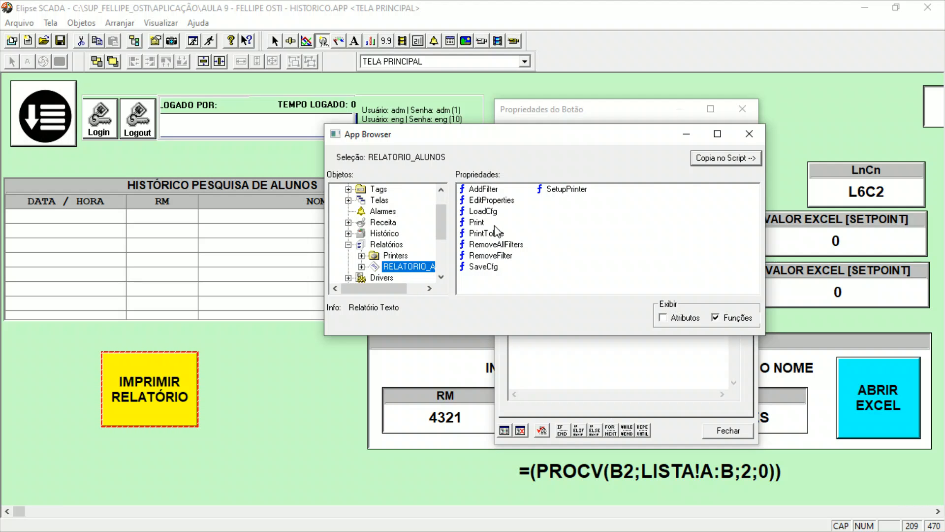
{"action": "left_click", "coordinate": [477, 223]}
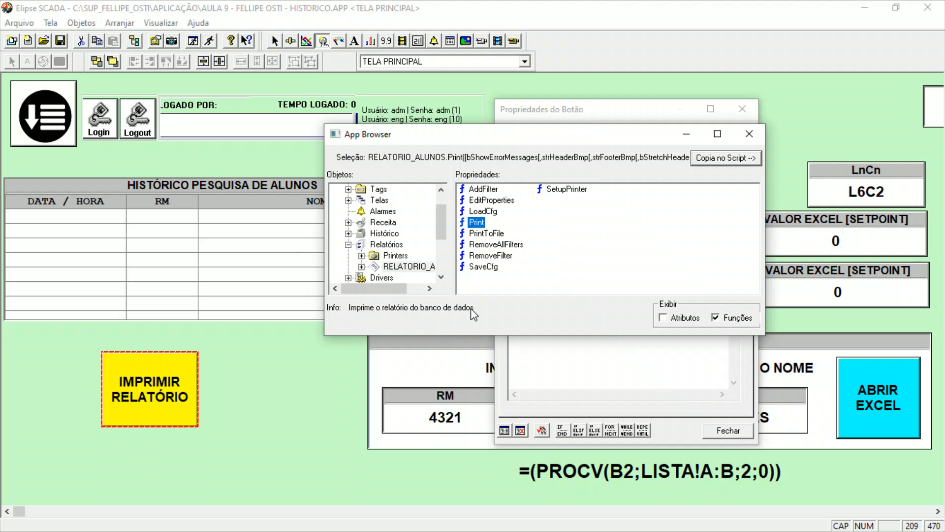
{"action": "left_click", "coordinate": [746, 161]}
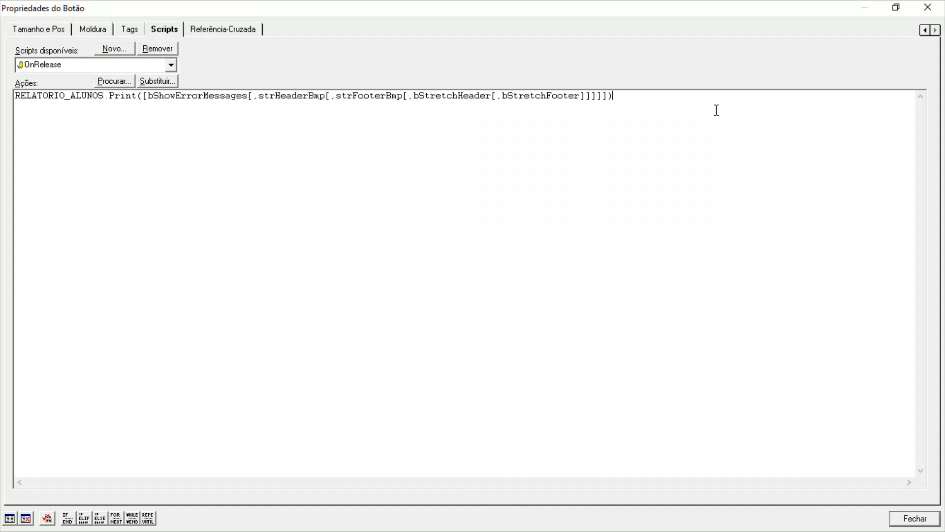
{"action": "left_click", "coordinate": [710, 109]}
Remove all the optional parameters from the script, leaving RELATORIO_ALUNOS.Print().
{"action": "left_click_drag", "start_coordinate": [153, 97], "coordinate": [522, 115]}
{"action": "left_click", "coordinate": [393, 115]}
{"action": "left_click_drag", "start_coordinate": [264, 96], "coordinate": [314, 100]}
{"action": "left_click", "coordinate": [291, 105]}
{"action": "left_click_drag", "start_coordinate": [146, 98], "coordinate": [608, 100]}
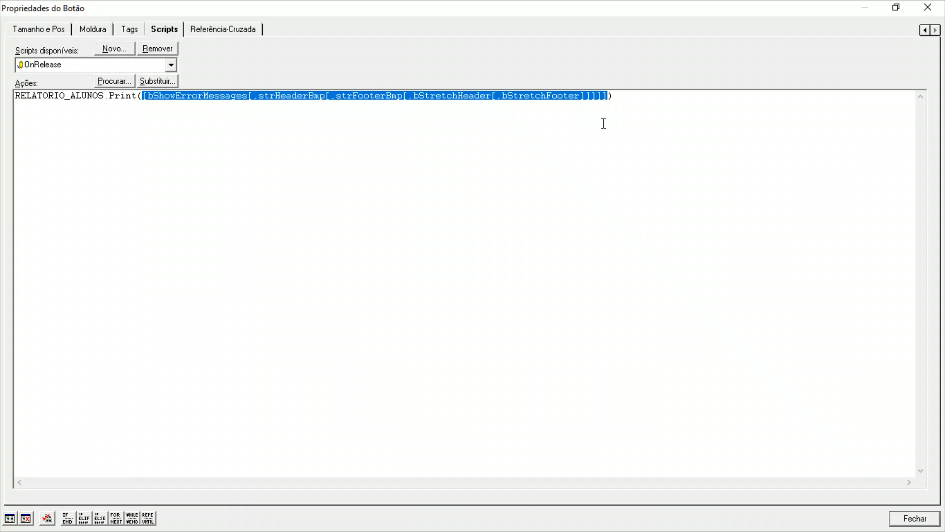
{"action": "key", "text": "Delete"}
{"action": "left_click", "coordinate": [471, 171]}
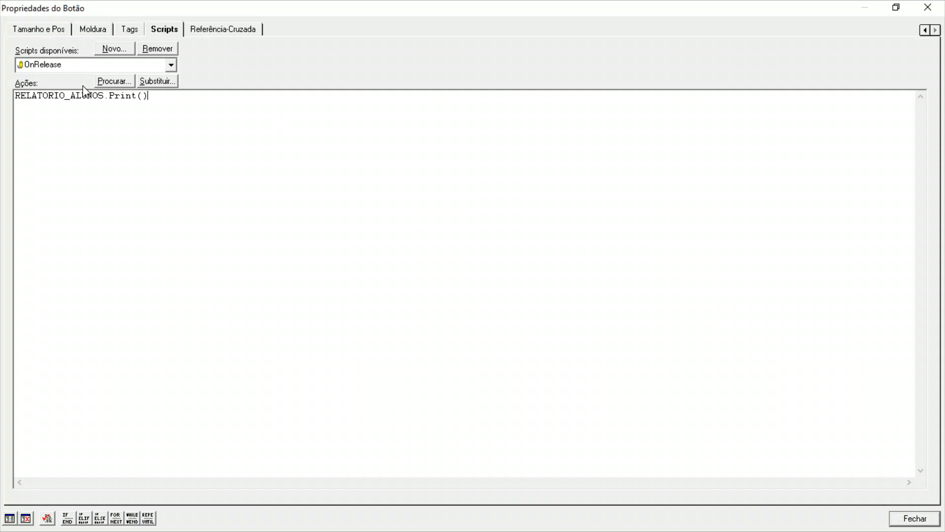
Check the OnRelease script for errors and close the button's properties.
{"action": "left_click", "coordinate": [48, 519]}
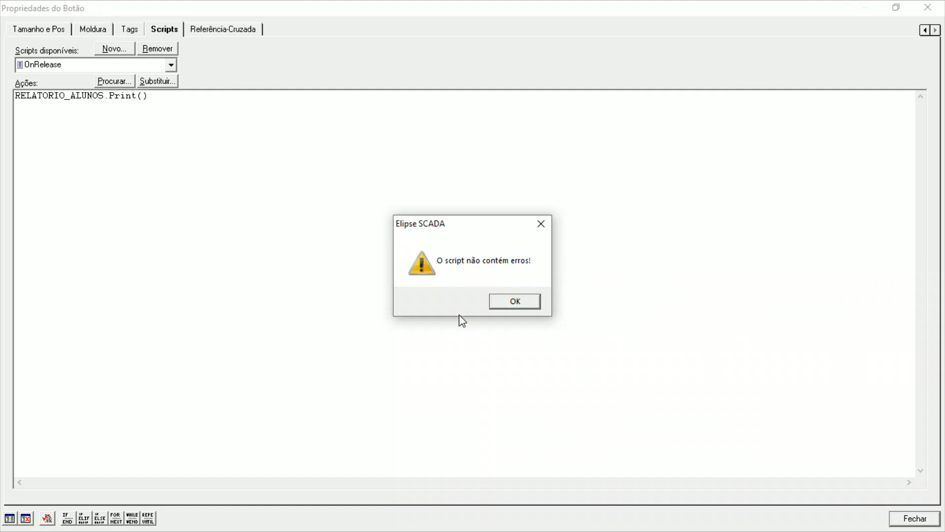
{"action": "left_click", "coordinate": [516, 302]}
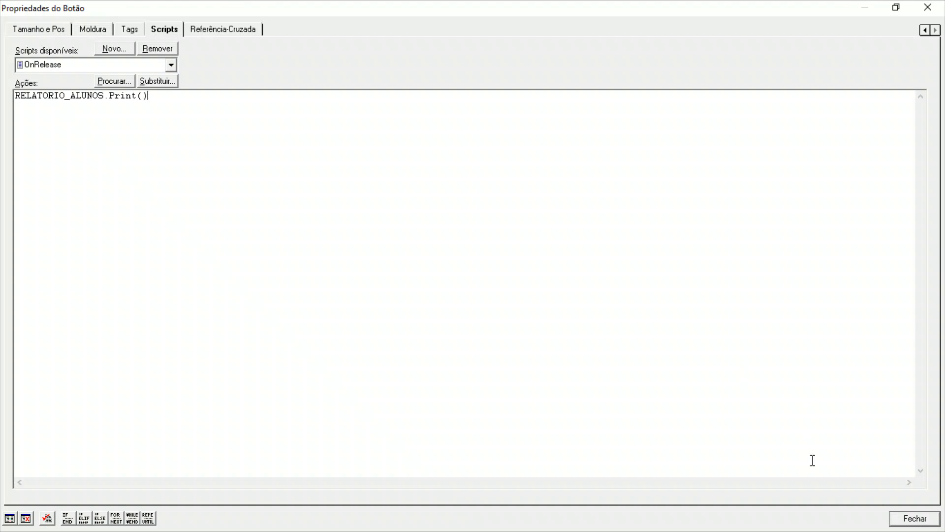
{"action": "left_click", "coordinate": [913, 518]}
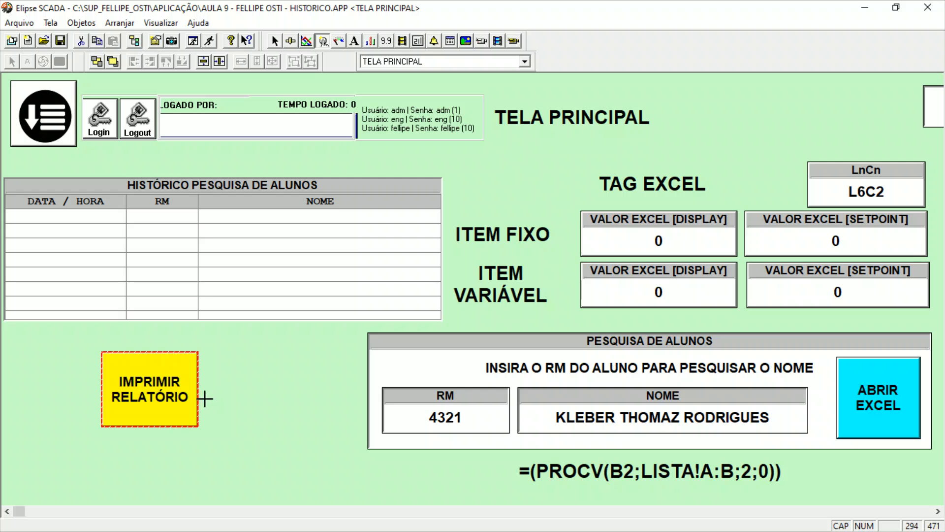
Widen the IMPRIMIR RELATÓRIO button on TELA PRINCIPAL and run the application to browse the rows of the student search history.
{"action": "mouse_move", "coordinate": [198, 393]}
{"action": "left_mouse_down"}
{"action": "mouse_move", "coordinate": [268, 394]}
{"action": "mouse_move", "coordinate": [212, 395]}
{"action": "left_mouse_up"}
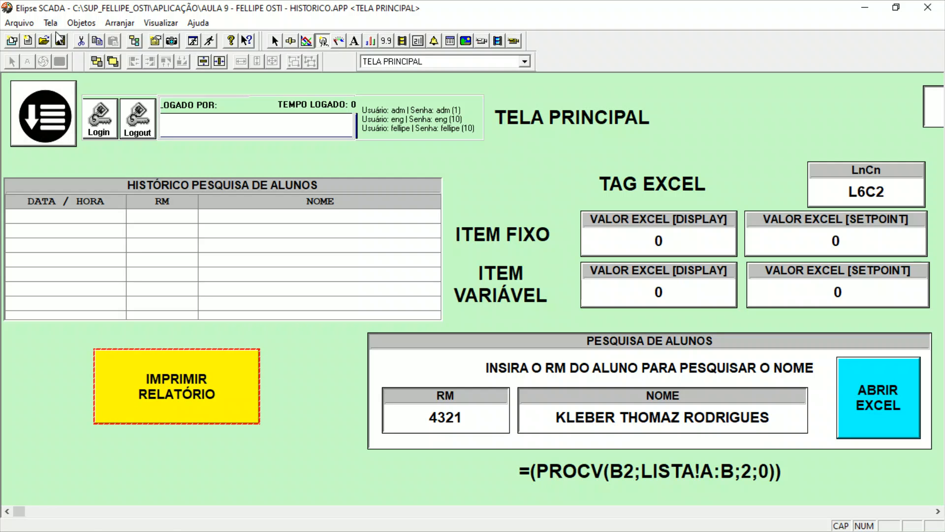
{"action": "left_click", "coordinate": [212, 40]}
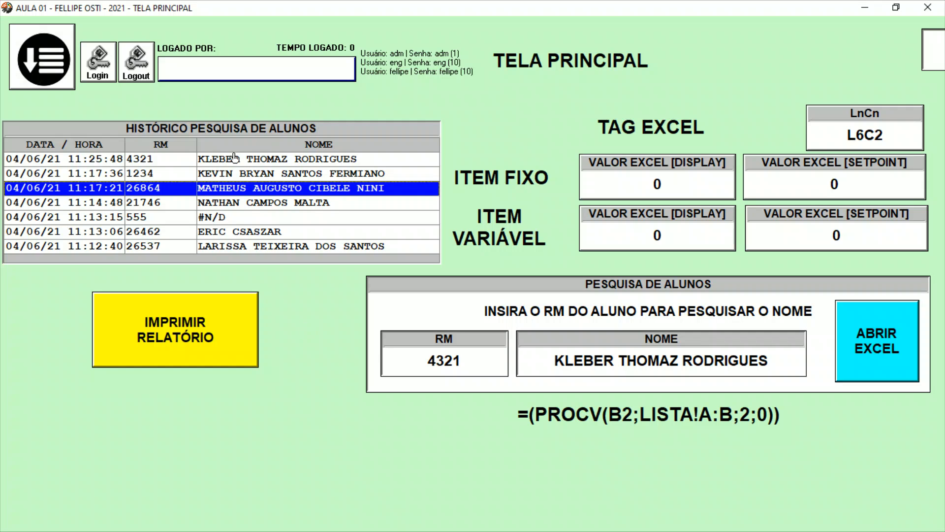
{"action": "left_click", "coordinate": [191, 159]}
{"action": "left_click", "coordinate": [194, 176]}
{"action": "left_click", "coordinate": [194, 190]}
{"action": "left_click", "coordinate": [196, 203]}
{"action": "left_click", "coordinate": [237, 164]}
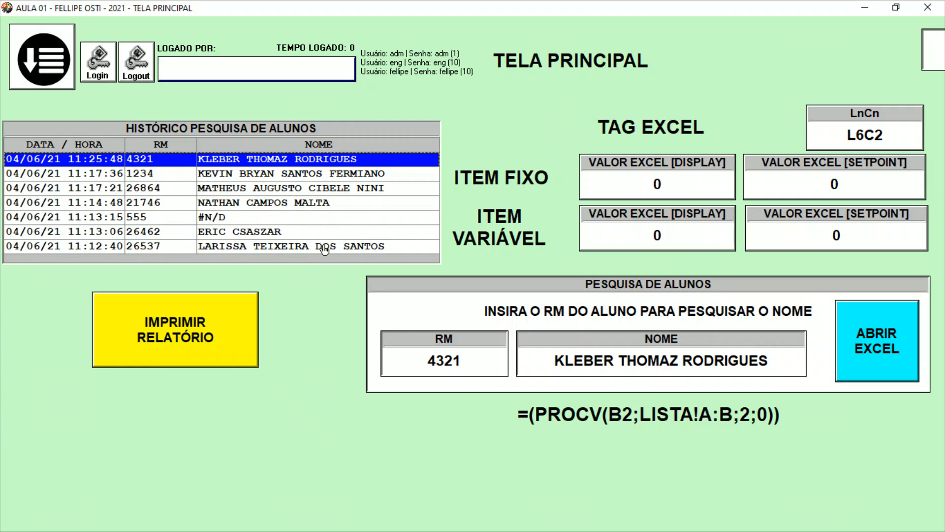
Search for another student by entering the student's RM number in PESQUISA DE ALUNOS.
{"action": "left_click", "coordinate": [416, 348]}
{"action": "key", "text": "alt+Tab"}
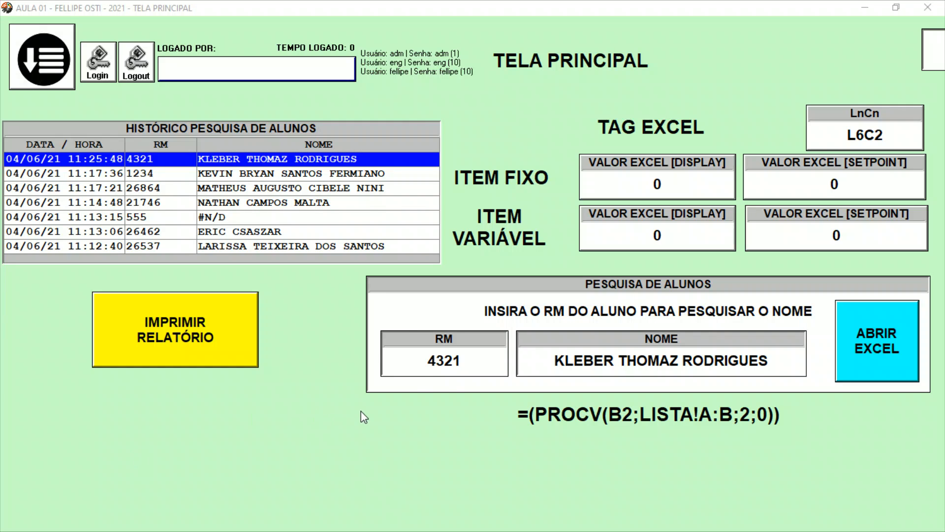
{"action": "left_click", "coordinate": [441, 359]}
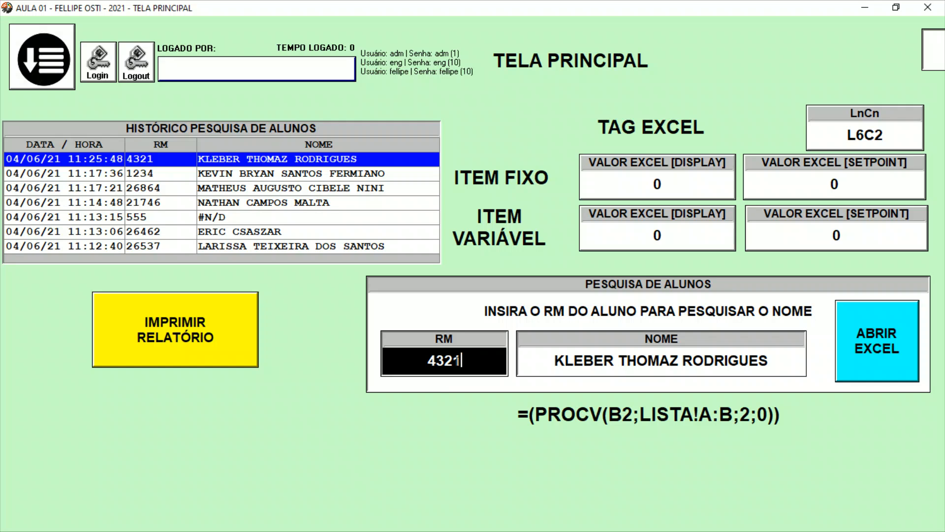
{"action": "type", "text": "27094"}
{"action": "key", "text": "Return"}
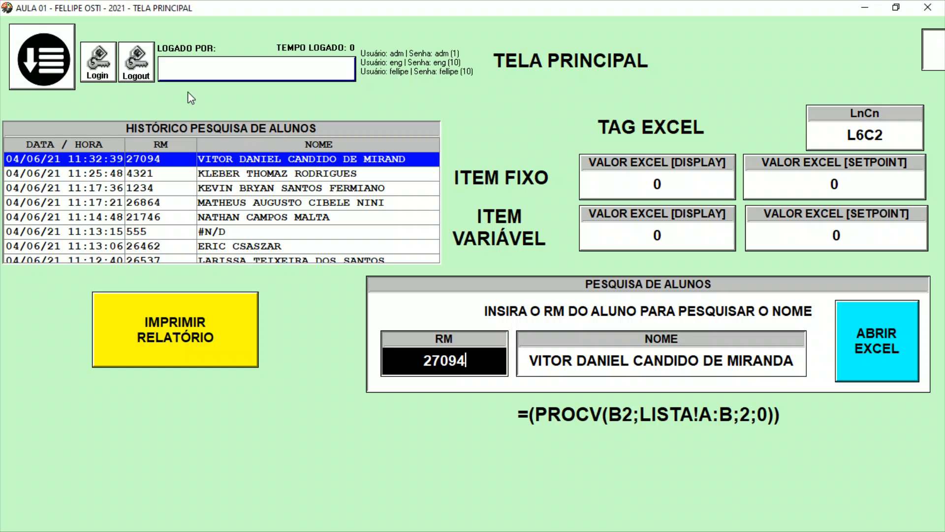
Print the report from the running application to a PDF file named RELATORIO_1 on the desktop.
{"action": "left_click", "coordinate": [206, 350]}
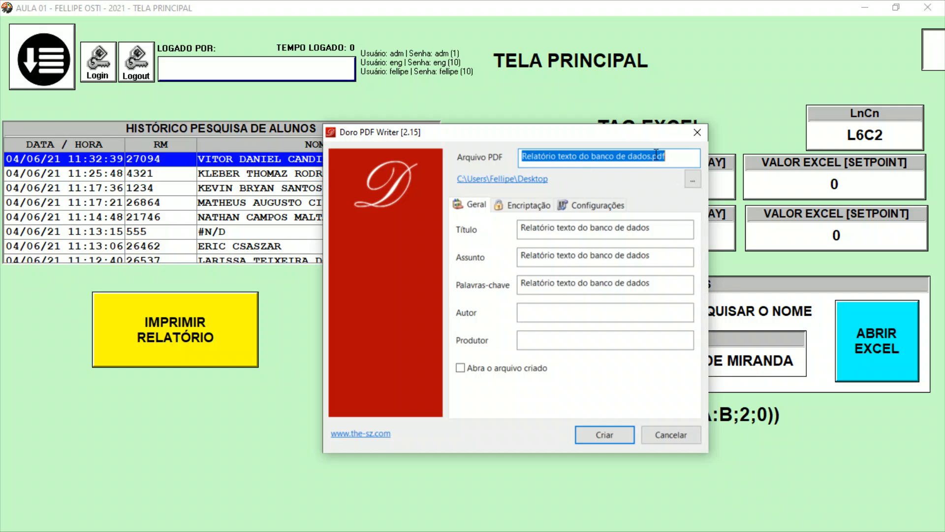
{"action": "left_click_drag", "start_coordinate": [690, 154], "coordinate": [462, 162]}
{"action": "type", "text": "RELATORIO_1"}
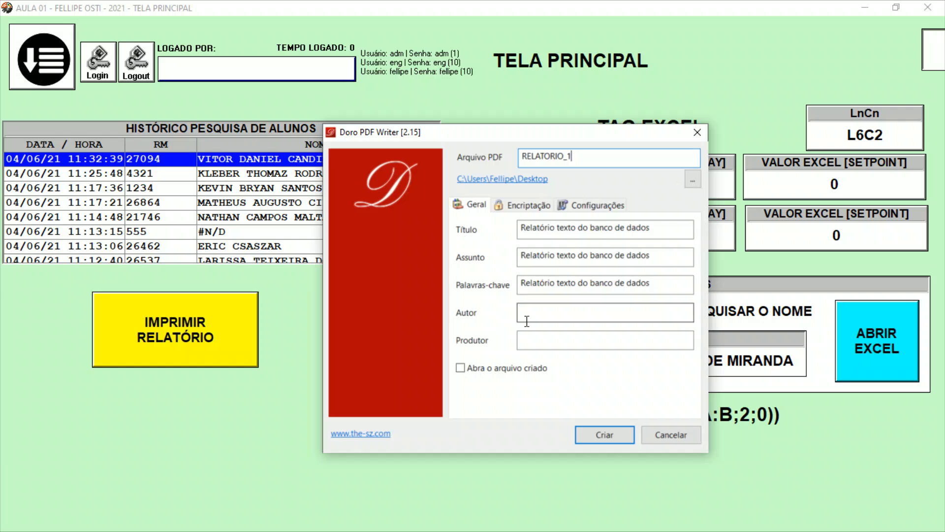
{"action": "left_click", "coordinate": [601, 436]}
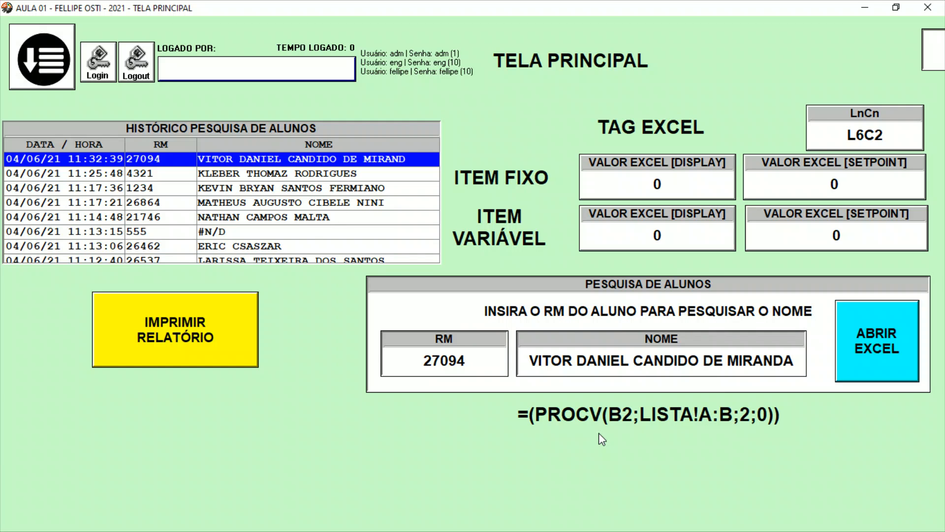
Switch to the desktop, open RELATORIO_1 in Adobe Acrobat Reader and examine its list of records.
{"action": "left_click", "coordinate": [865, 7]}
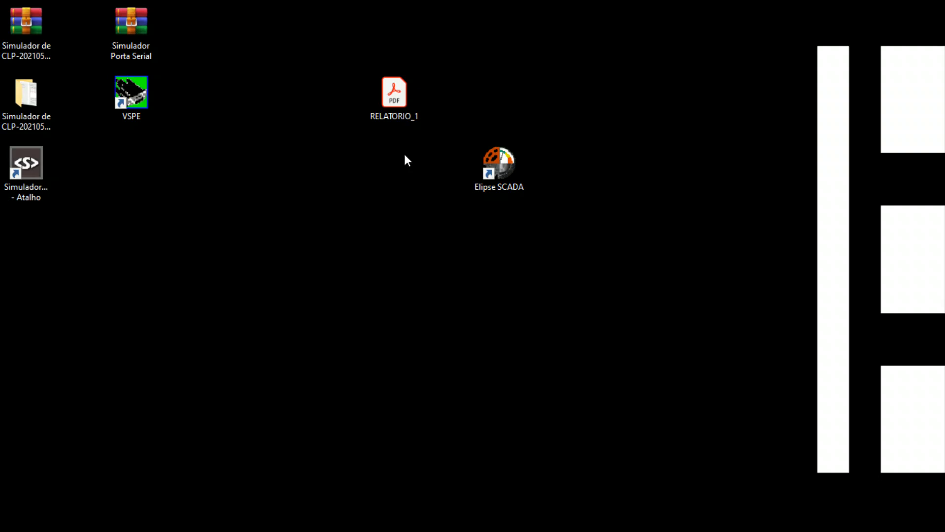
{"action": "double_click", "coordinate": [396, 117]}
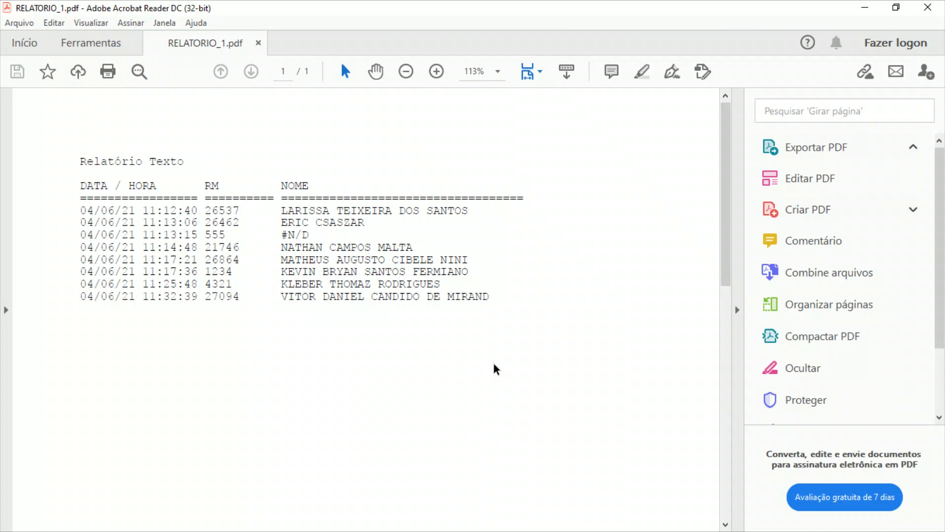
{"action": "left_click_drag", "start_coordinate": [80, 209], "coordinate": [454, 298]}
{"action": "left_click", "coordinate": [453, 295]}
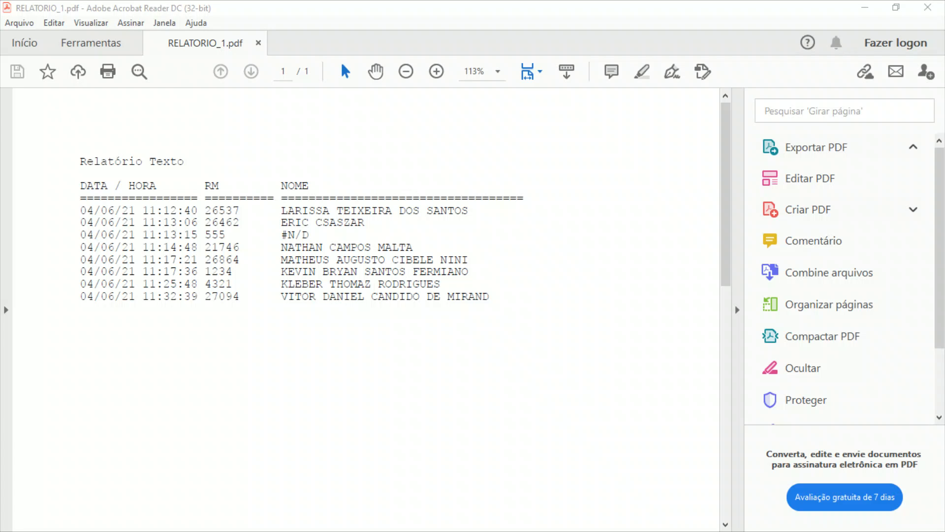
Compare the times and RM numbers of the first and last records in the PDF with the history table in the running application.
{"action": "left_click_drag", "start_coordinate": [0, 133], "coordinate": [476, 189]}
{"action": "left_click", "coordinate": [572, 190]}
{"action": "left_click", "coordinate": [128, 260]}
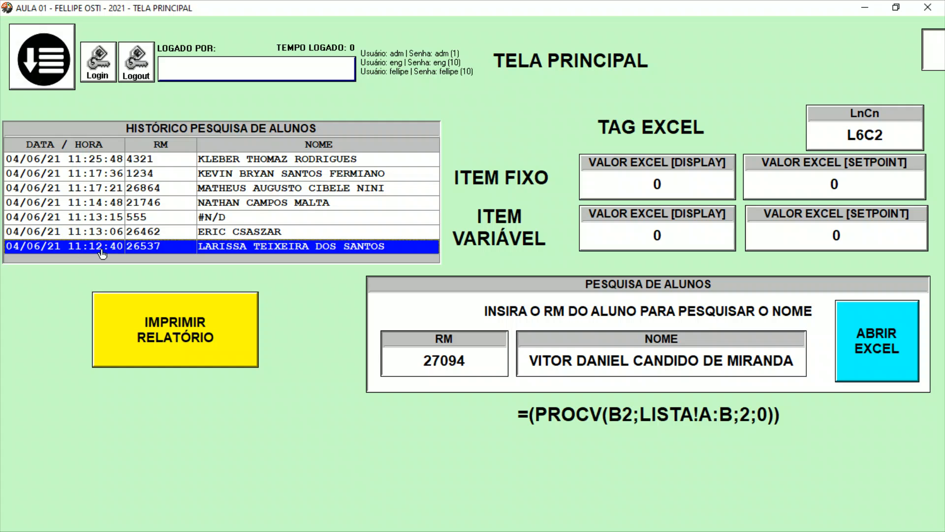
{"action": "key", "text": "alt+Tab"}
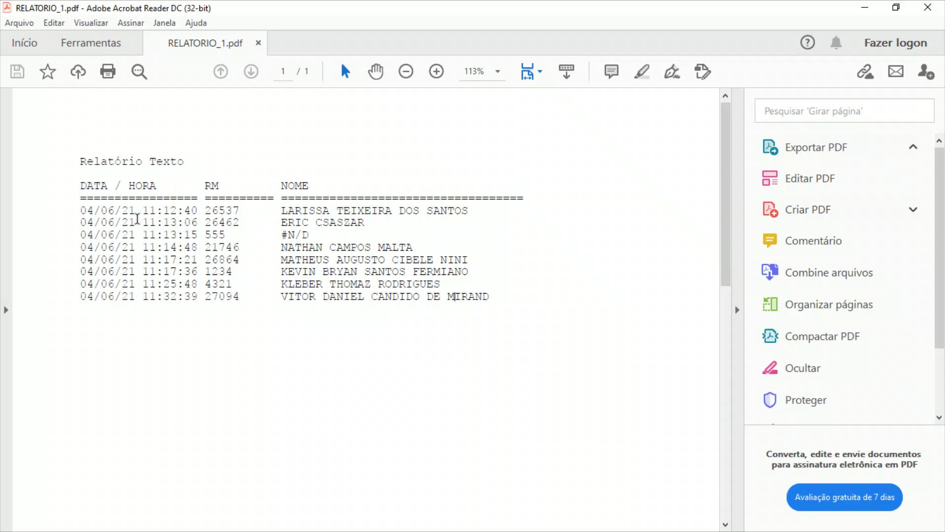
{"action": "left_click_drag", "start_coordinate": [142, 210], "coordinate": [200, 211]}
{"action": "key", "text": "alt+Tab"}
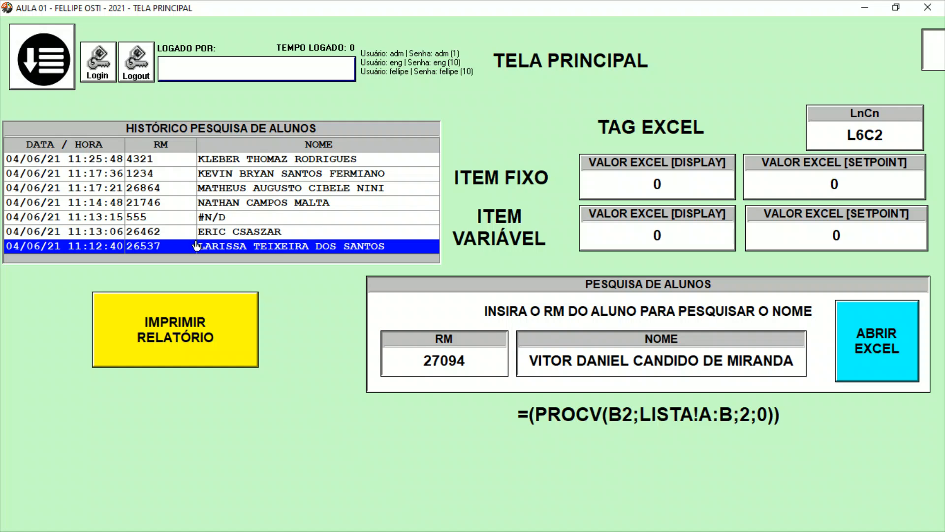
{"action": "left_click", "coordinate": [176, 167]}
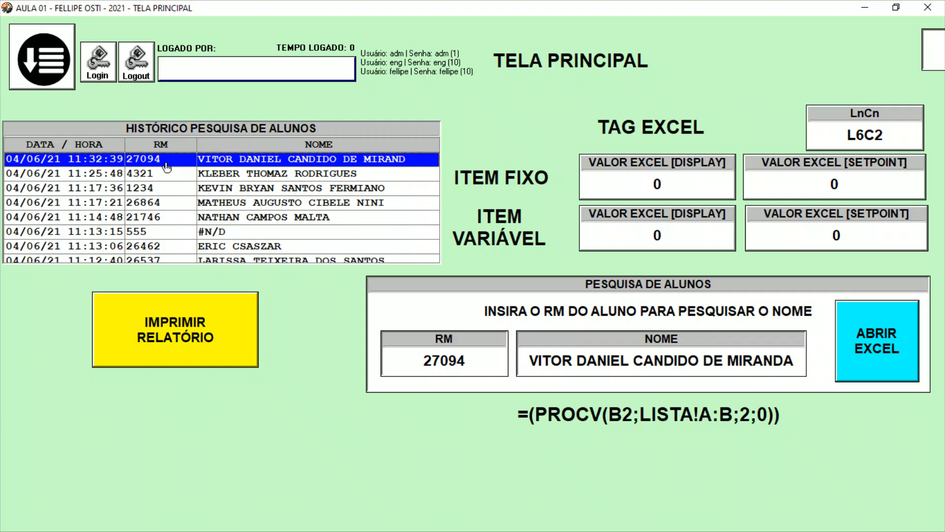
{"action": "key", "text": "alt+Tab"}
{"action": "left_click_drag", "start_coordinate": [143, 296], "coordinate": [239, 298]}
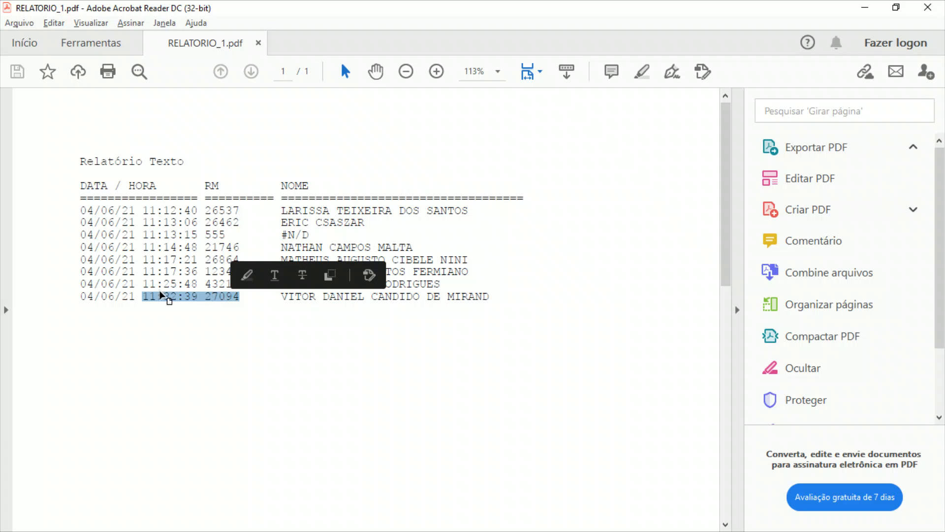
{"action": "left_click", "coordinate": [168, 297]}
Examine the first student record and the title line of the PDF report.
{"action": "left_click_drag", "start_coordinate": [83, 208], "coordinate": [419, 221]}
{"action": "left_click", "coordinate": [325, 227]}
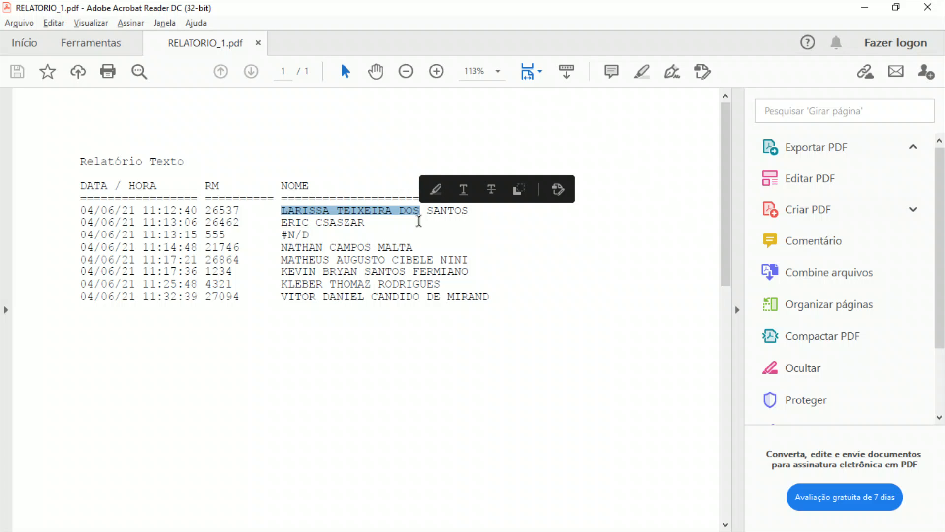
{"action": "left_click_drag", "start_coordinate": [80, 162], "coordinate": [187, 163]}
{"action": "left_click", "coordinate": [160, 163]}
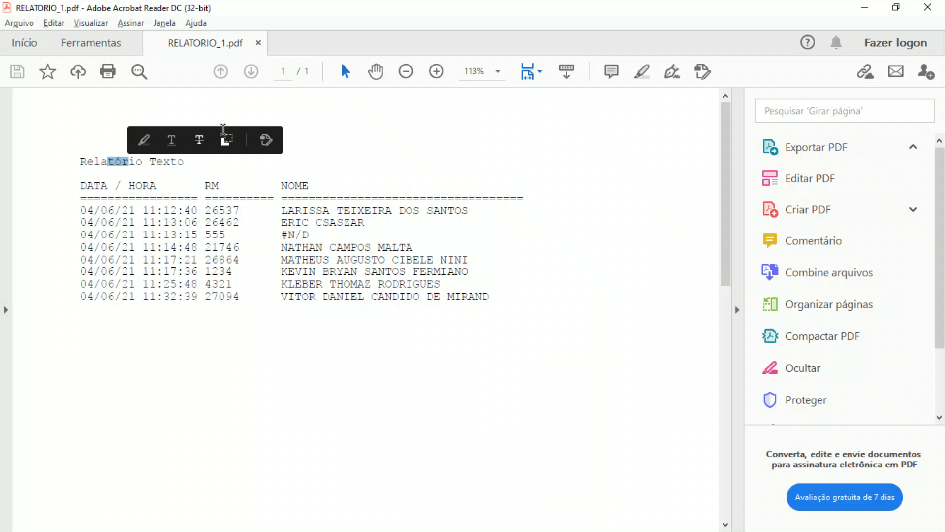
Return to Elipse SCADA and set the description of RELATORIO_ALUNOS to "RELATÓRIO DE HISTORICO DE PESQUISA" in the Organizer.
{"action": "left_click", "coordinate": [865, 7]}
{"action": "key", "text": "super+d"}
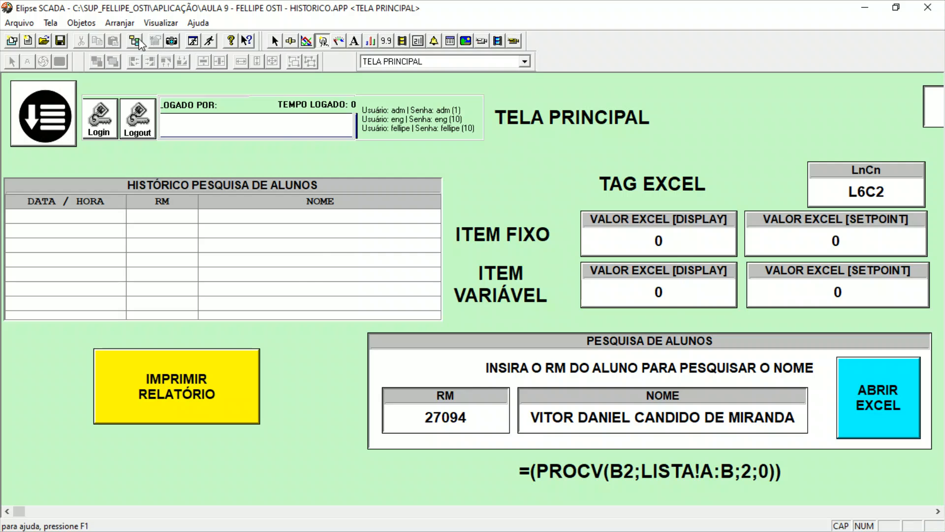
{"action": "left_click", "coordinate": [139, 42]}
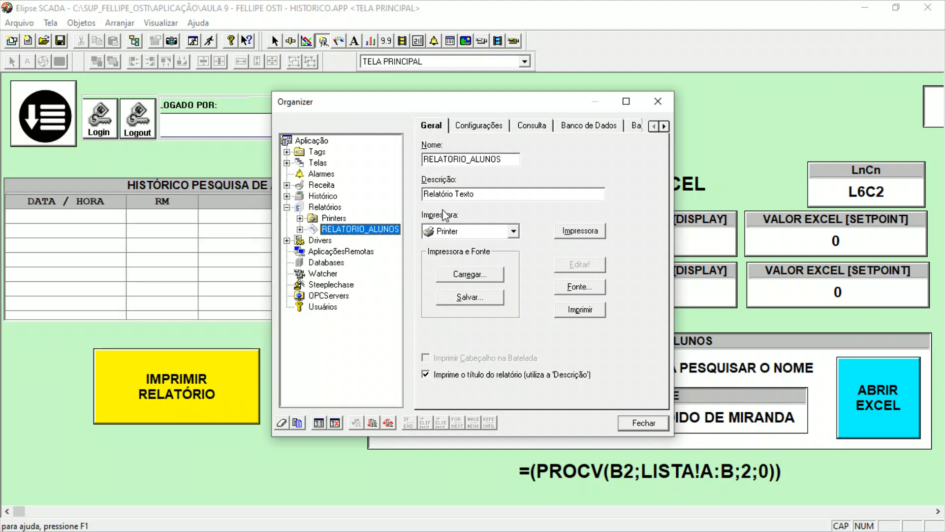
{"action": "left_click_drag", "start_coordinate": [523, 194], "coordinate": [421, 193]}
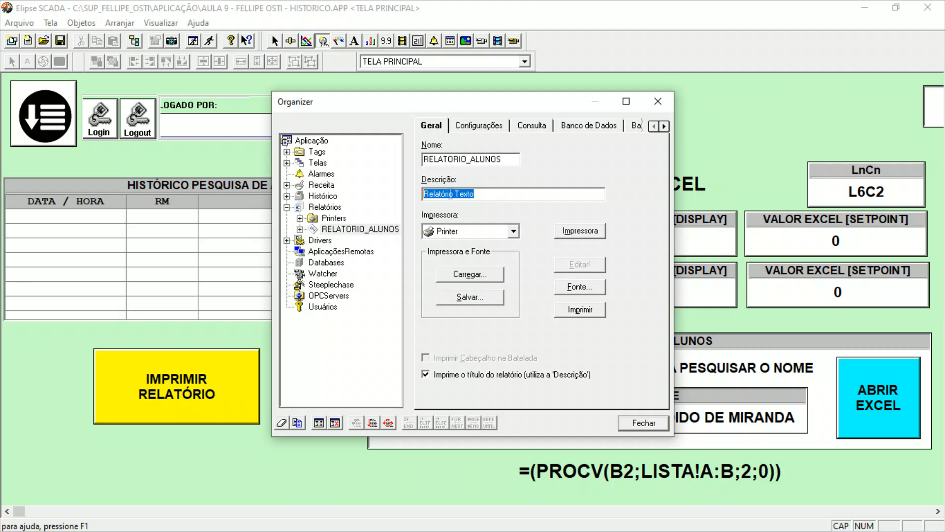
{"action": "type", "text": "R"}
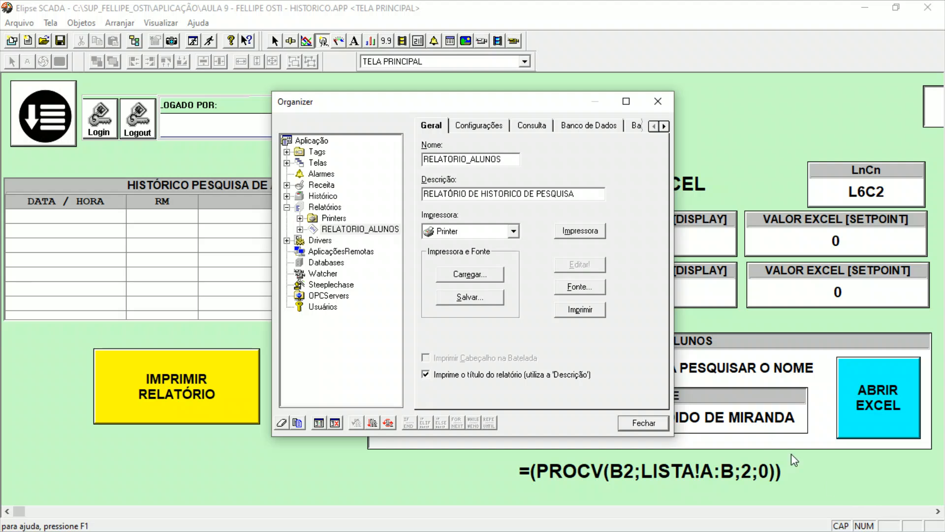
{"action": "left_click", "coordinate": [635, 422]}
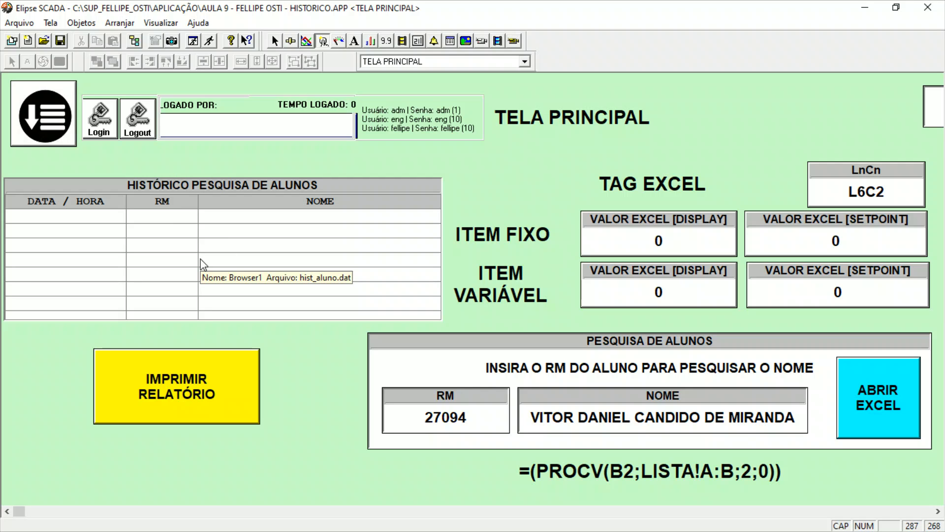
Ungroup the login block on TELA PRINCIPAL down to its individual objects and check the tag of the user name display.
{"action": "left_click", "coordinate": [218, 127]}
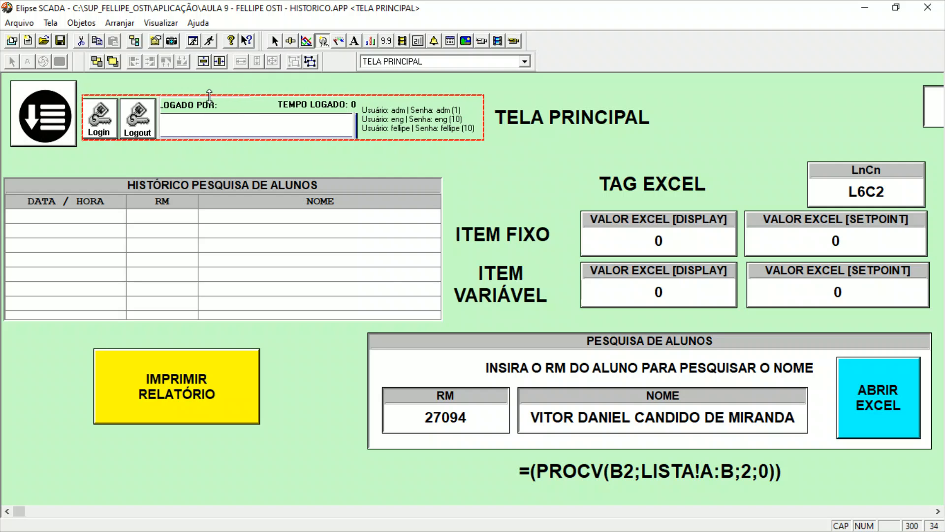
{"action": "left_click", "coordinate": [310, 61]}
{"action": "double_click", "coordinate": [282, 126]}
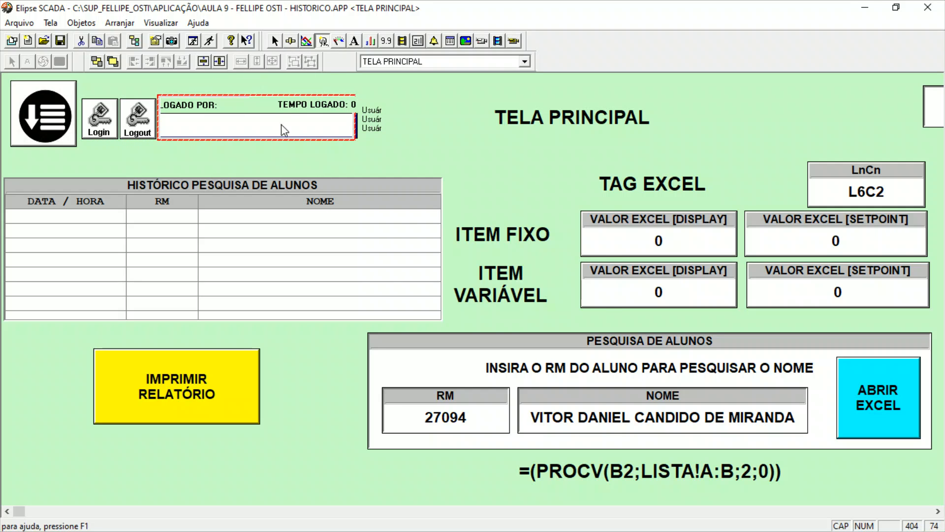
{"action": "left_click", "coordinate": [594, 100]}
{"action": "left_click", "coordinate": [205, 146]}
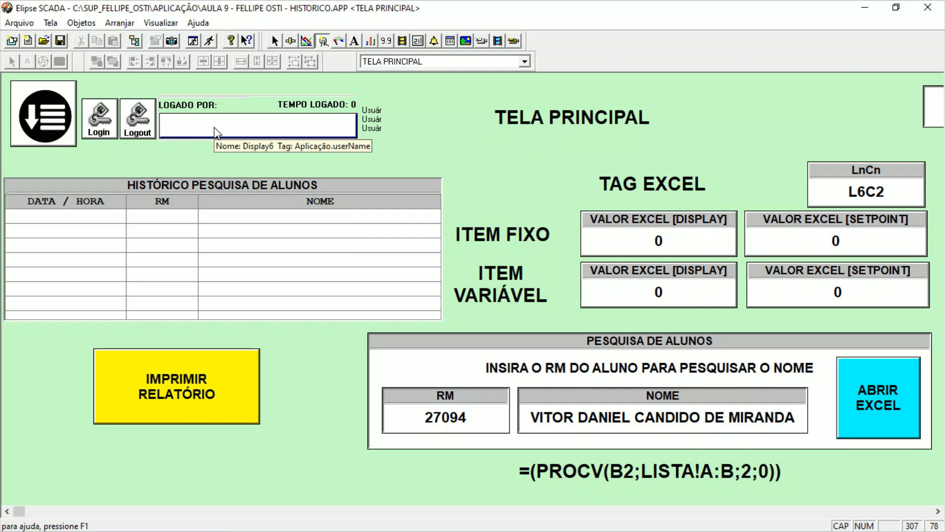
Open the tag selection of the Hist_Aluno history in the Organizer.
{"action": "left_click", "coordinate": [140, 43]}
{"action": "left_click", "coordinate": [333, 229]}
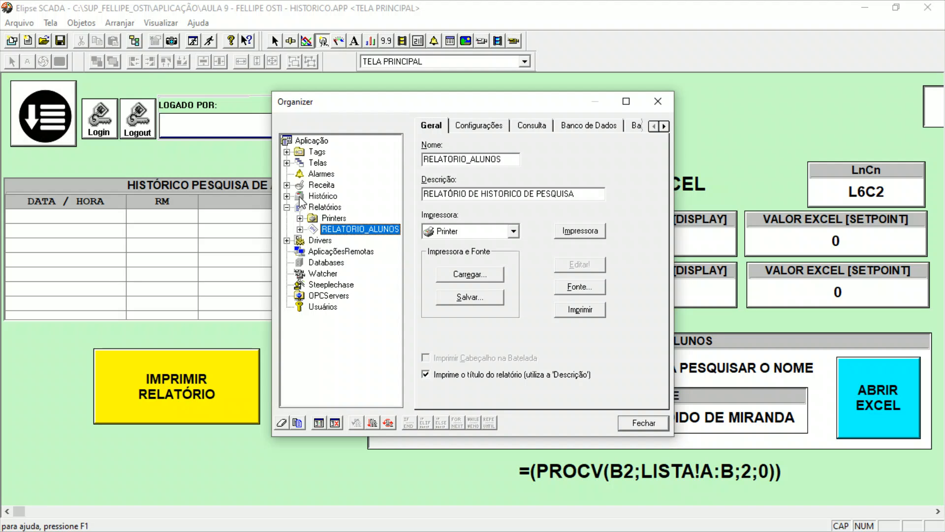
{"action": "left_click", "coordinate": [286, 196]}
{"action": "left_click", "coordinate": [313, 207]}
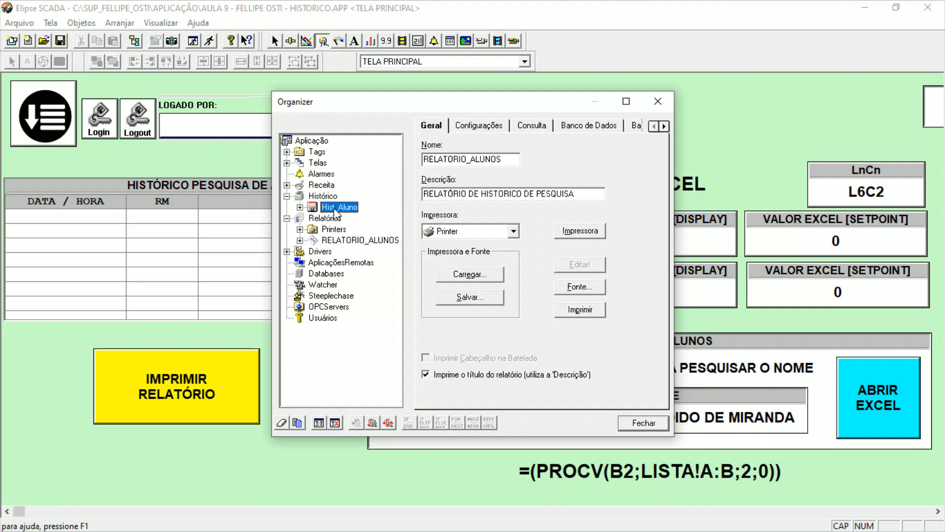
{"action": "left_click", "coordinate": [300, 208]}
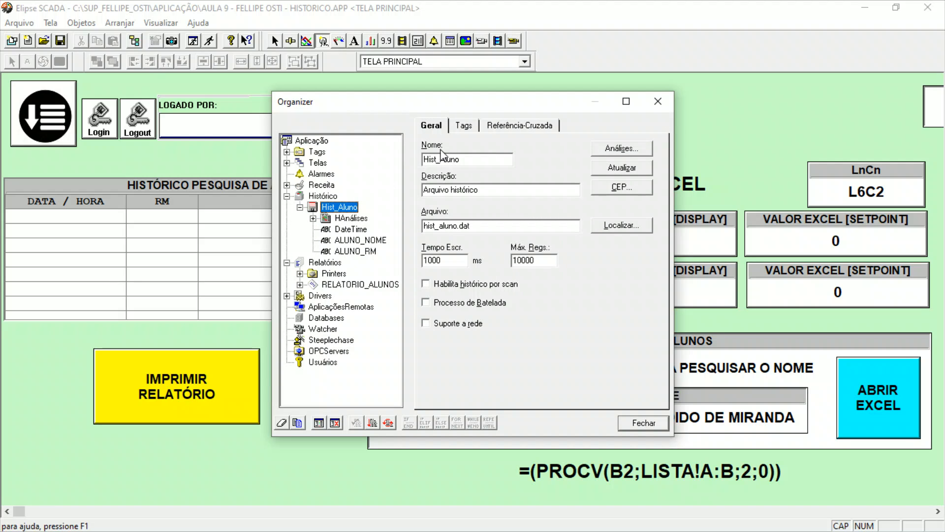
{"action": "left_click", "coordinate": [465, 126]}
{"action": "scroll", "coordinate": [463, 177], "scroll_direction": "up", "scroll_amount": 1}
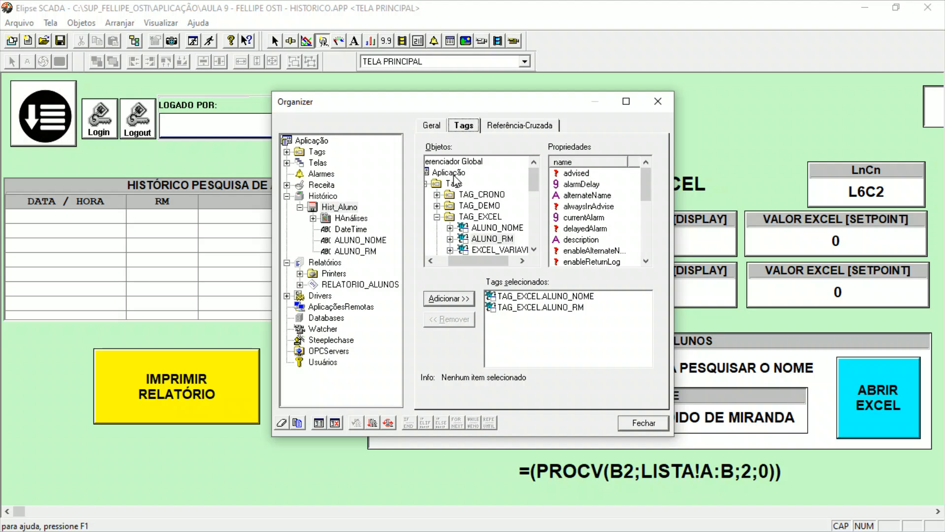
Add the Aplicação object's userName property to the tags recorded by Hist_Aluno.
{"action": "left_click", "coordinate": [454, 174]}
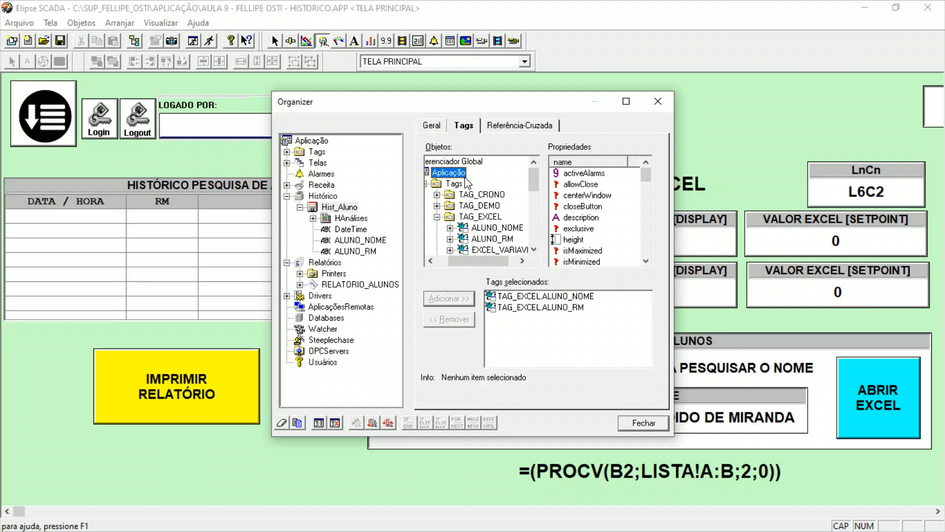
{"action": "left_click_drag", "start_coordinate": [465, 261], "coordinate": [449, 262]}
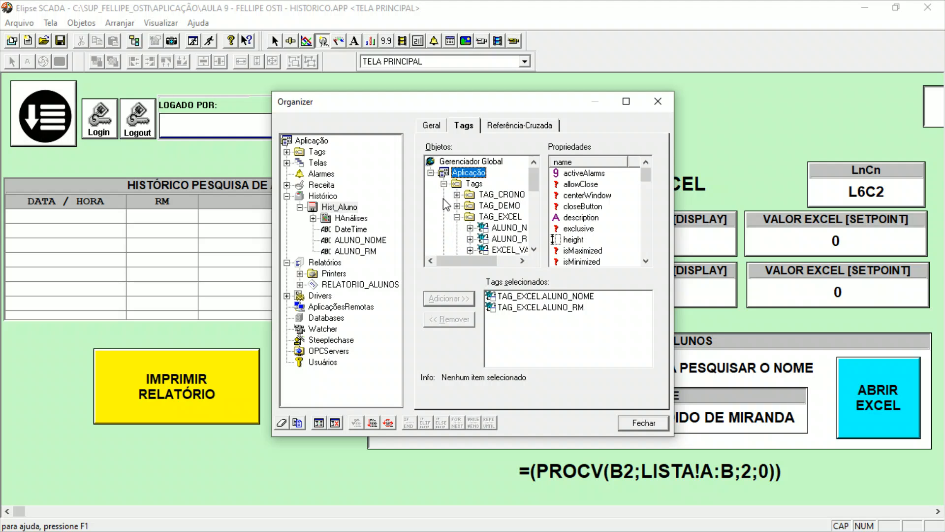
{"action": "left_click", "coordinate": [444, 184]}
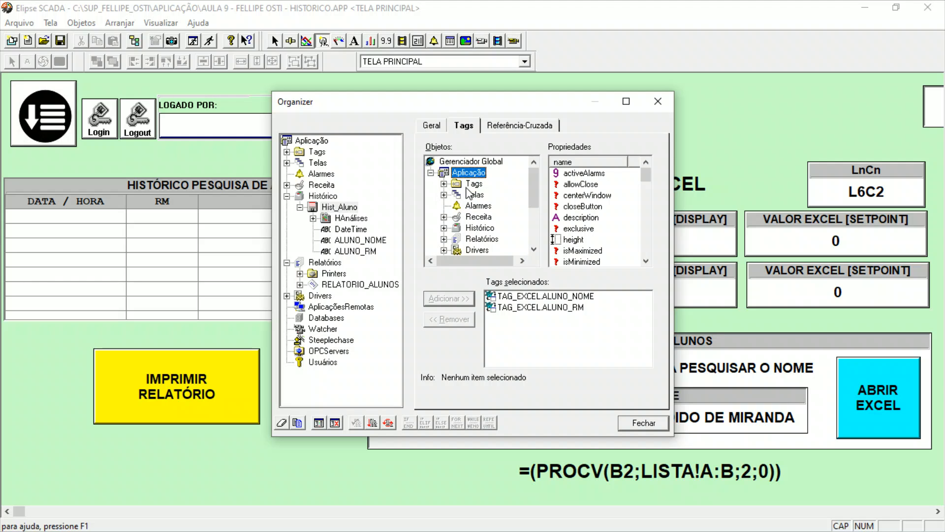
{"action": "left_click", "coordinate": [571, 209]}
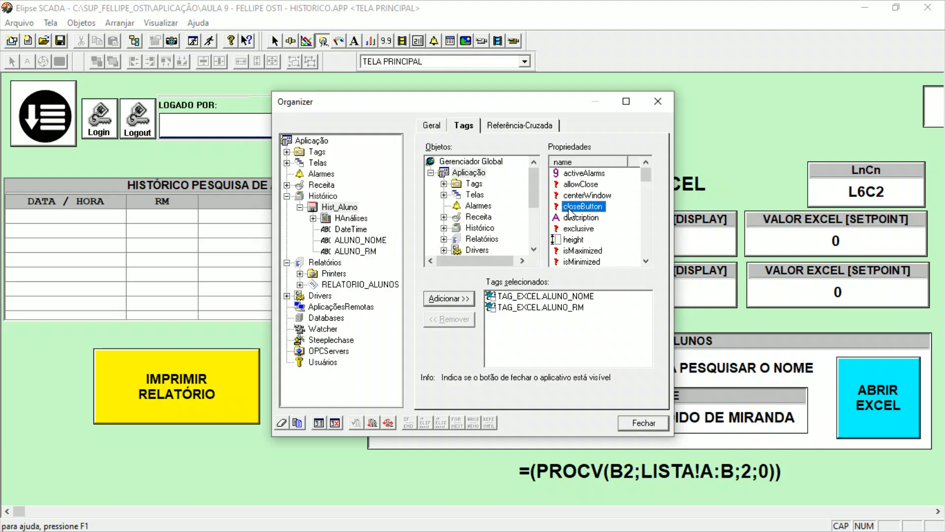
{"action": "key", "text": "u"}
{"action": "key", "text": "u"}
{"action": "key", "text": "u"}
{"action": "key", "text": "u"}
{"action": "key", "text": "u"}
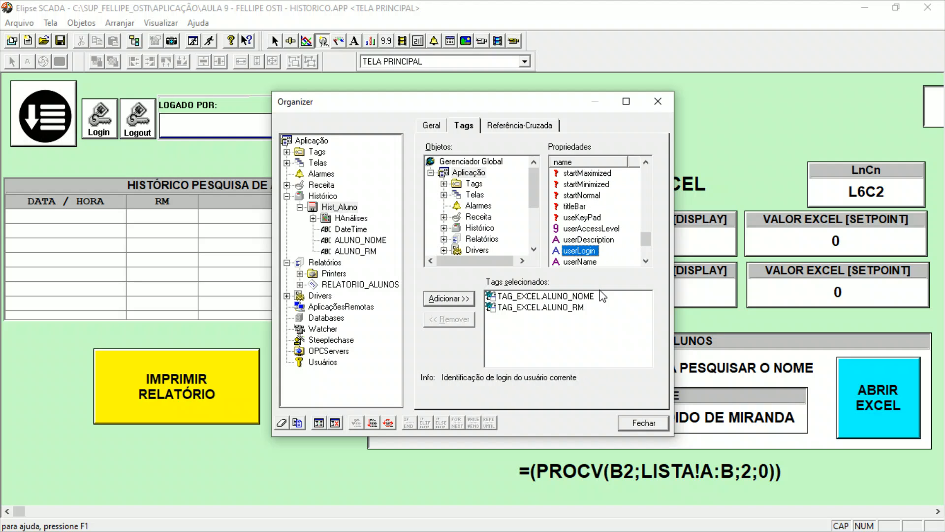
{"action": "left_click", "coordinate": [461, 299]}
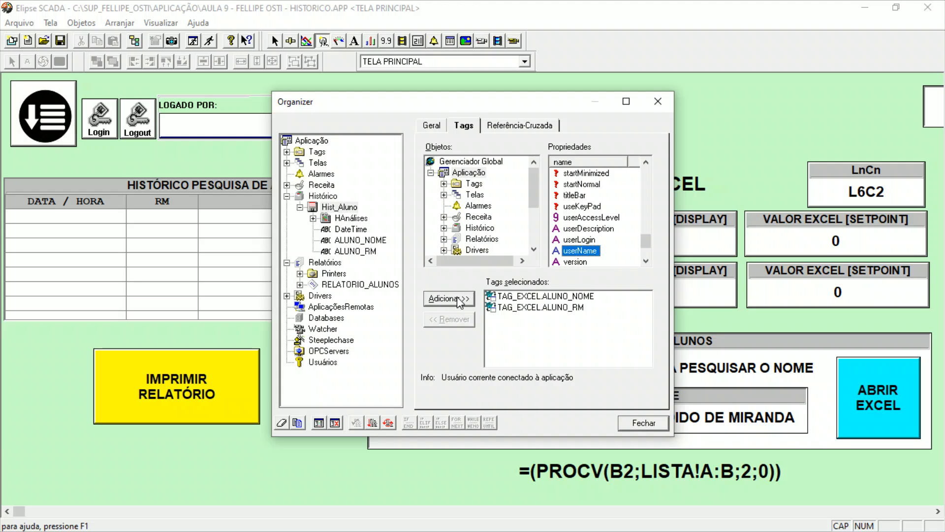
Set the new Aplicação_userName field's type to String with size 30 and update the Hist_Aluno file structure.
{"action": "left_click", "coordinate": [551, 256]}
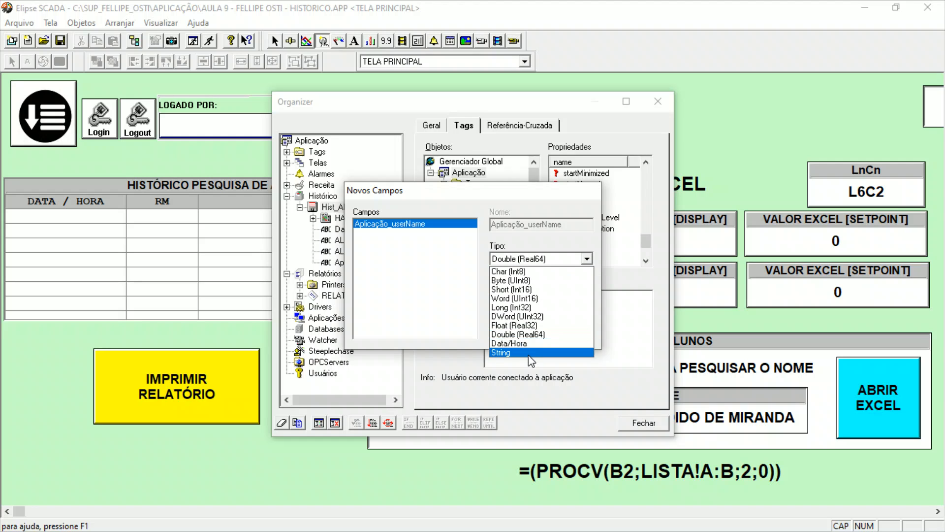
{"action": "left_click", "coordinate": [532, 351]}
{"action": "key", "text": "Tab"}
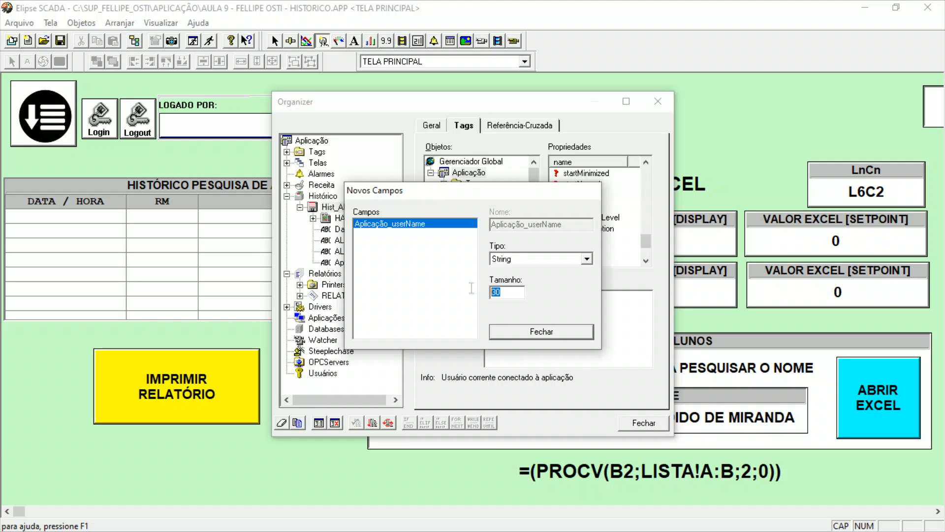
{"action": "left_click", "coordinate": [548, 332]}
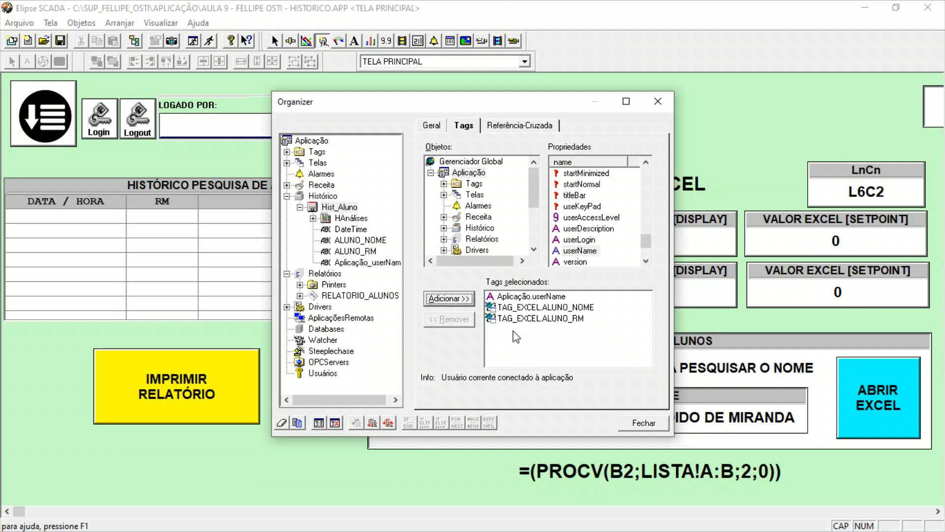
{"action": "left_click", "coordinate": [432, 127]}
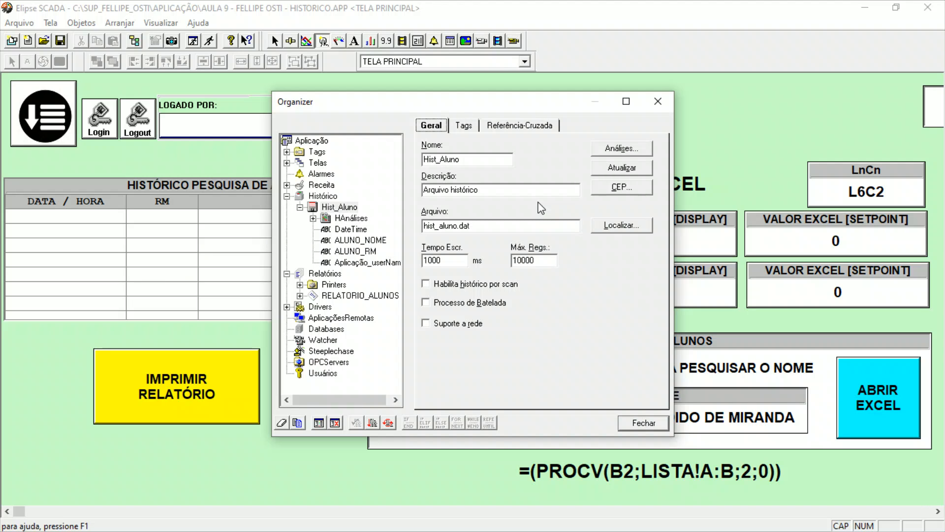
{"action": "left_click", "coordinate": [622, 168]}
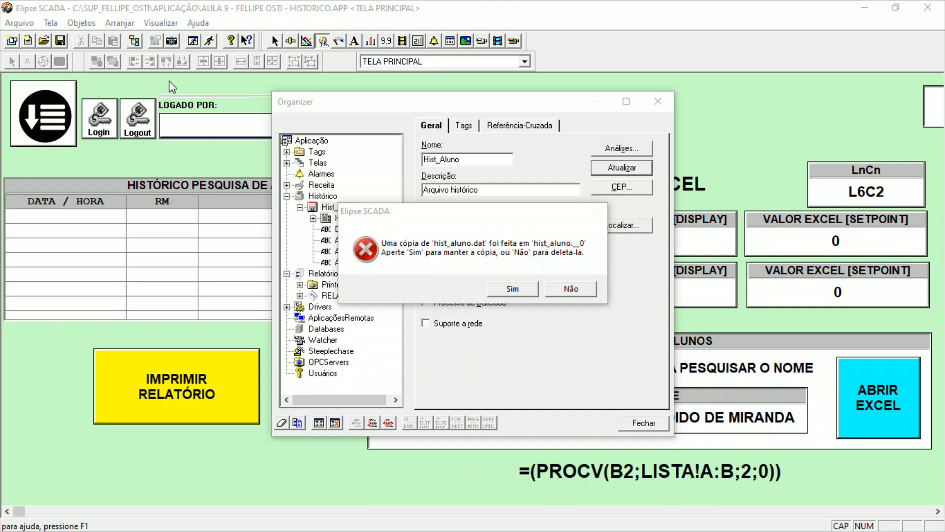
Check the history files in drive C's APLICAÇÃO folder in File Explorer and choose to keep the copy of hist_aluno.dat.
{"action": "left_click_drag", "start_coordinate": [0, 15], "coordinate": [642, 98]}
{"action": "double_click", "coordinate": [642, 98]}
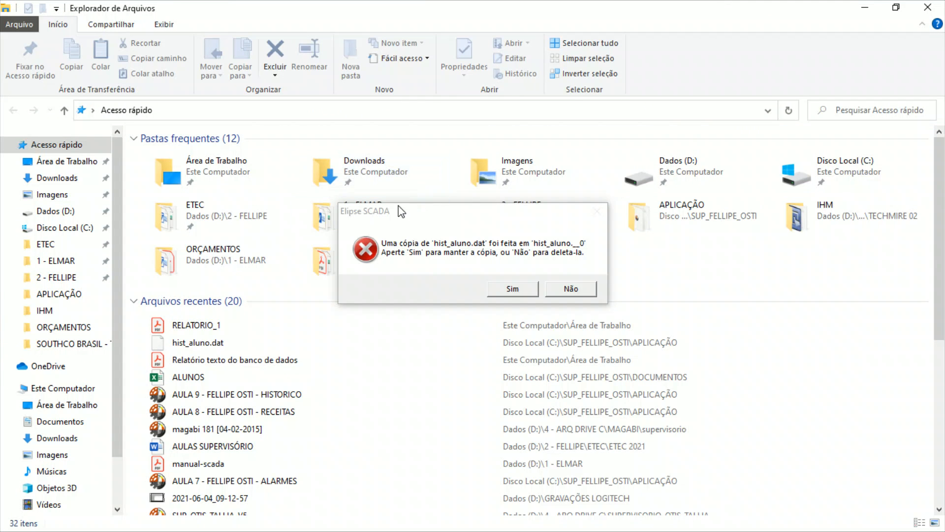
{"action": "left_click", "coordinate": [55, 229]}
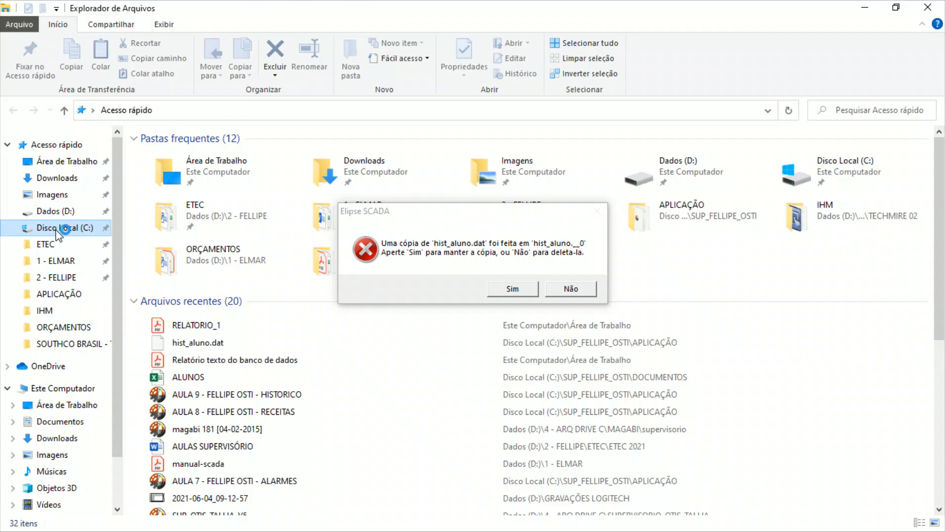
{"action": "left_click", "coordinate": [204, 374]}
{"action": "double_click", "coordinate": [204, 376]}
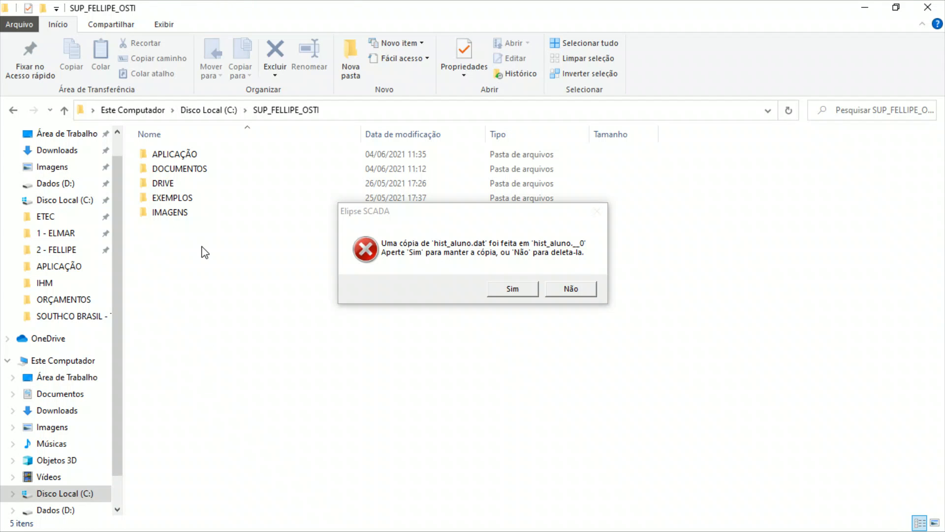
{"action": "double_click", "coordinate": [197, 155]}
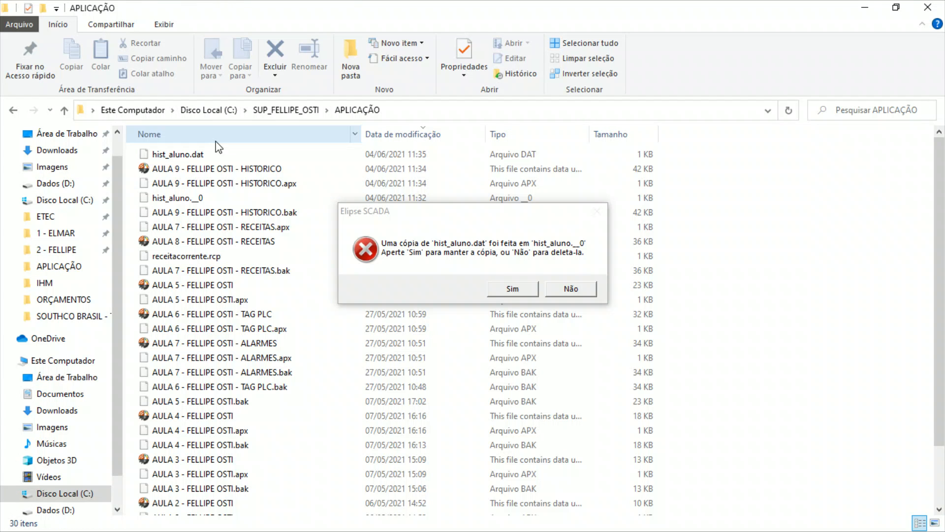
{"action": "left_click", "coordinate": [404, 134]}
{"action": "left_click", "coordinate": [405, 134]}
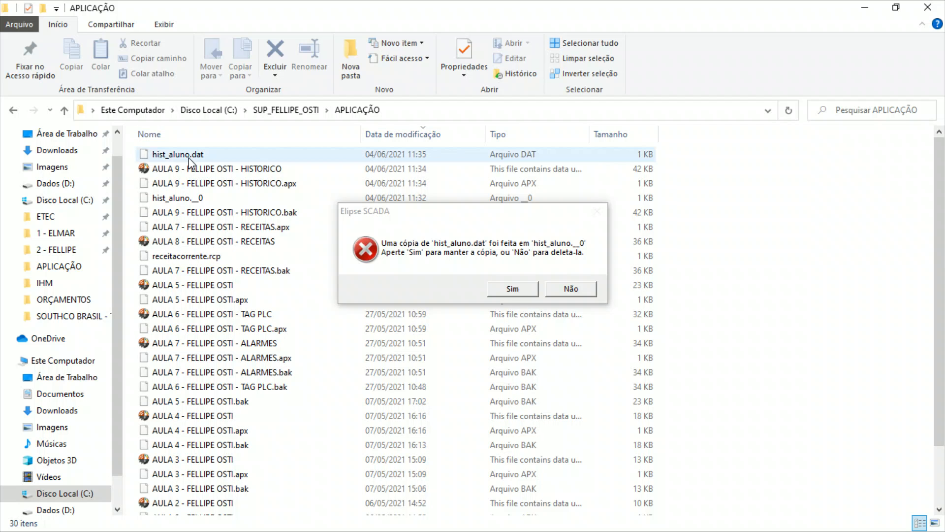
{"action": "left_click", "coordinate": [513, 289]}
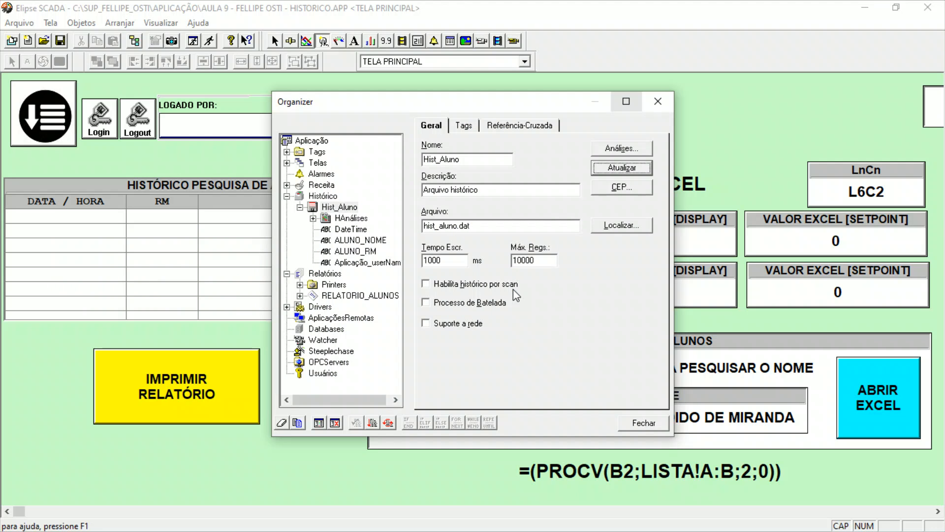
Return to File Explorer and compare hist_aluno.dat with its copy hist_aluno.__0 in the APLICAÇÃO folder.
{"action": "key", "text": "alt+Tab"}
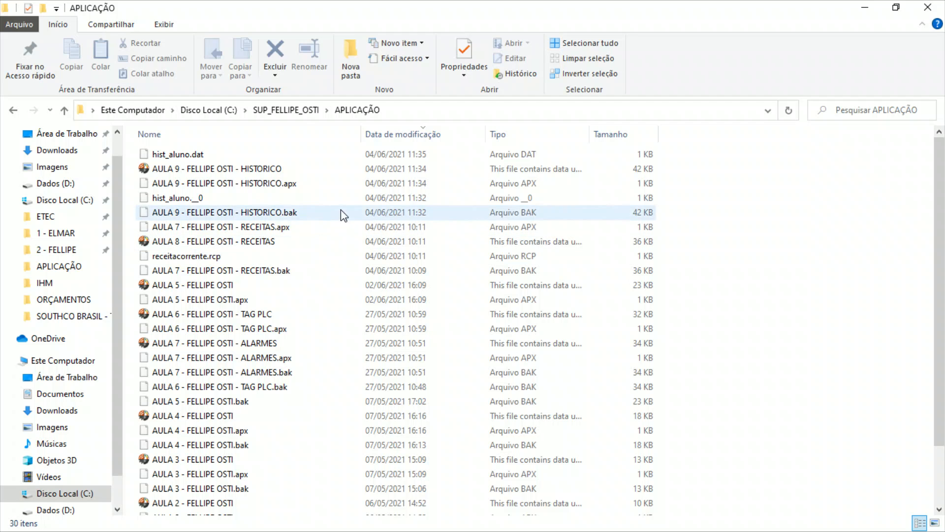
{"action": "left_click", "coordinate": [422, 132]}
{"action": "left_click", "coordinate": [427, 134]}
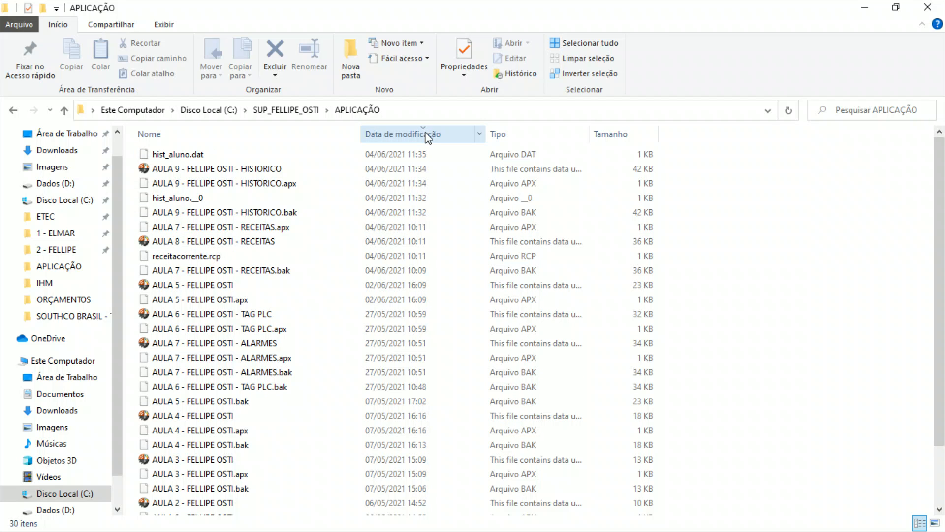
{"action": "left_click", "coordinate": [219, 199]}
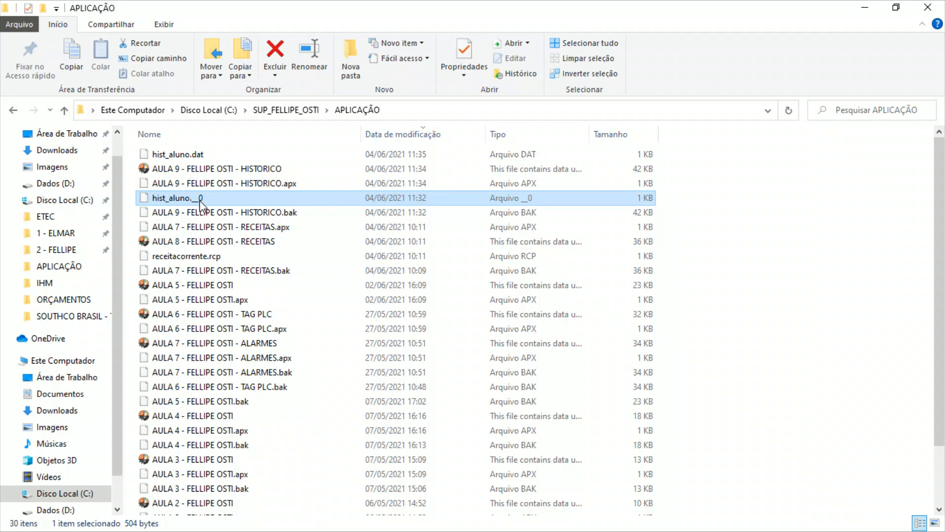
{"action": "left_click", "coordinate": [209, 156]}
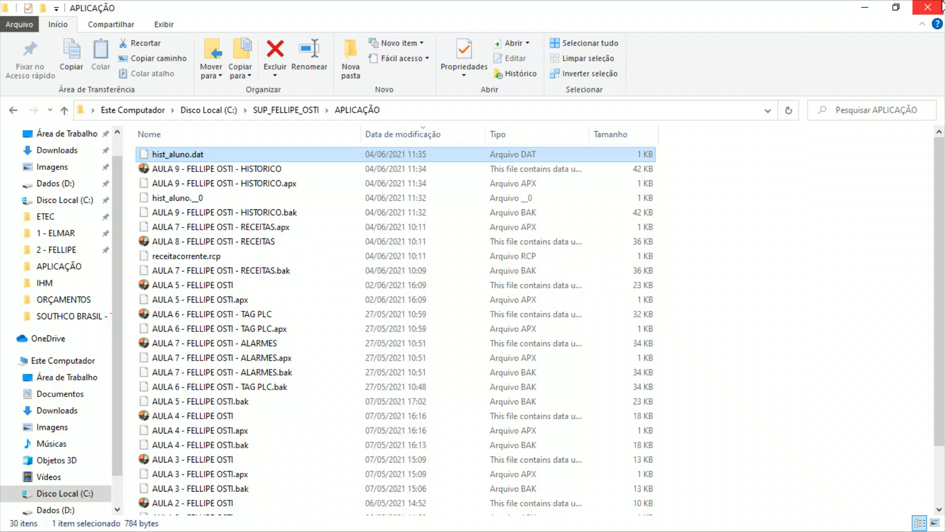
Switch back to Elipse SCADA, check the Aplicação_userName field's definition under Hist_Aluno and close the Organizer.
{"action": "left_click", "coordinate": [867, 7]}
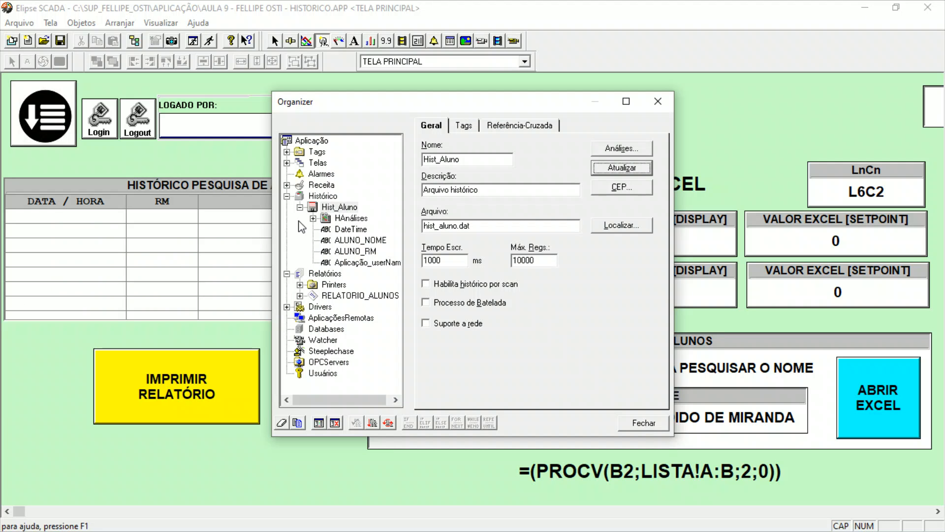
{"action": "left_click", "coordinate": [366, 264]}
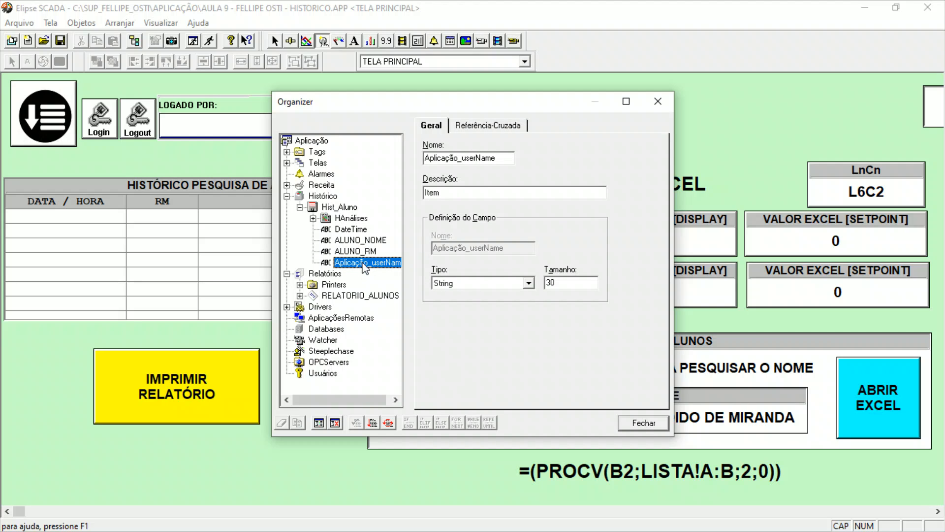
{"action": "left_click", "coordinate": [659, 422]}
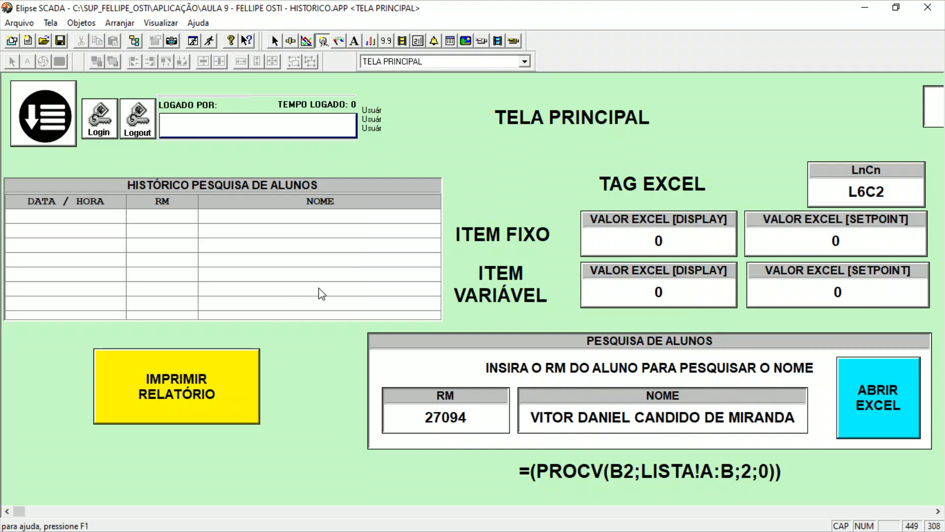
Update the database file structure in the properties of the HISTÓRICO PESQUISA DE ALUNOS table.
{"action": "left_click", "coordinate": [257, 287]}
{"action": "double_click", "coordinate": [257, 287]}
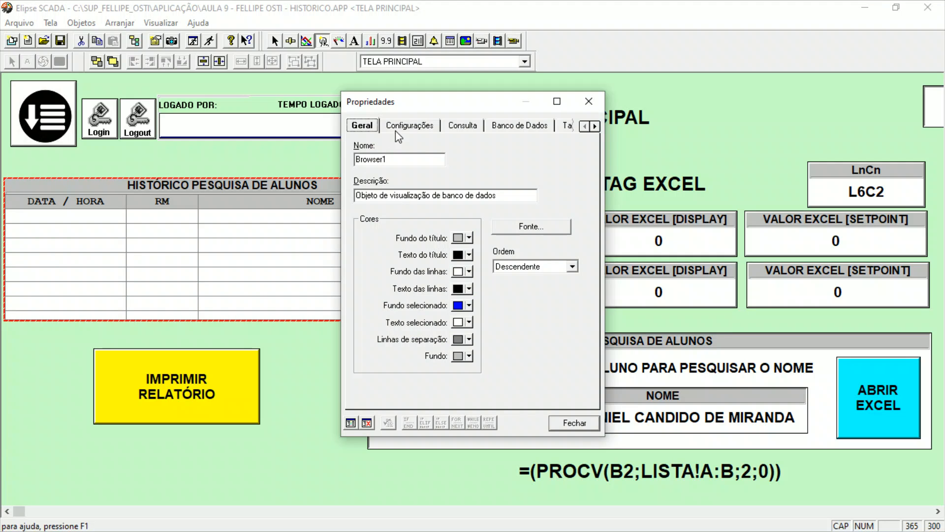
{"action": "left_click_drag", "start_coordinate": [487, 94], "coordinate": [613, 94]}
{"action": "left_click", "coordinate": [552, 123]}
{"action": "left_click", "coordinate": [596, 123]}
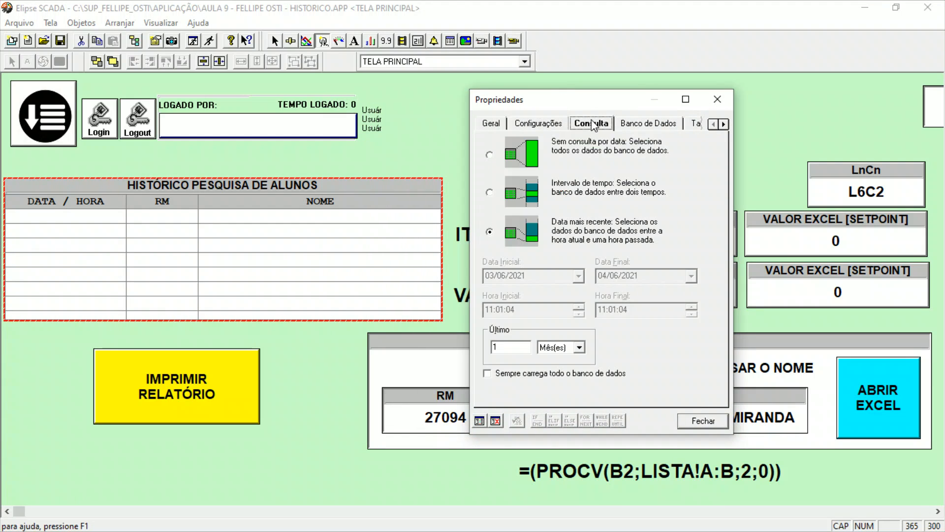
{"action": "left_click", "coordinate": [640, 124]}
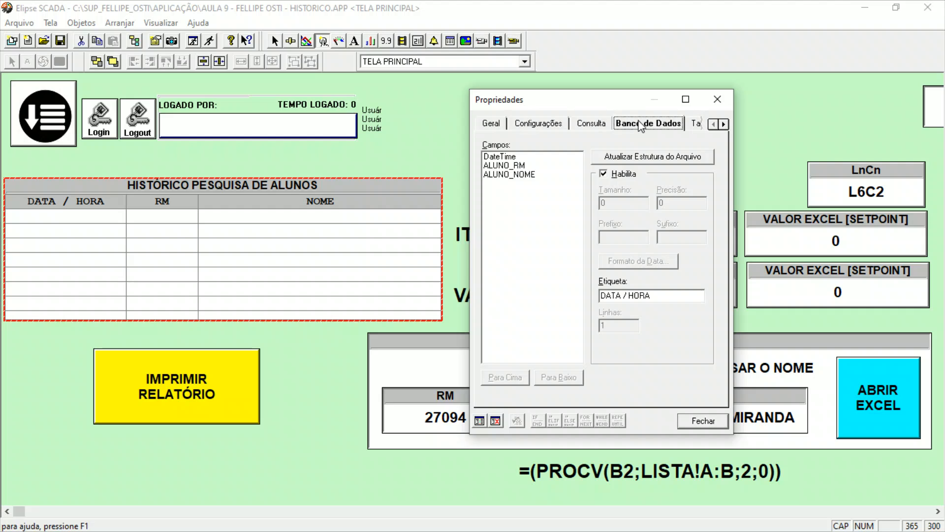
{"action": "left_click", "coordinate": [645, 157]}
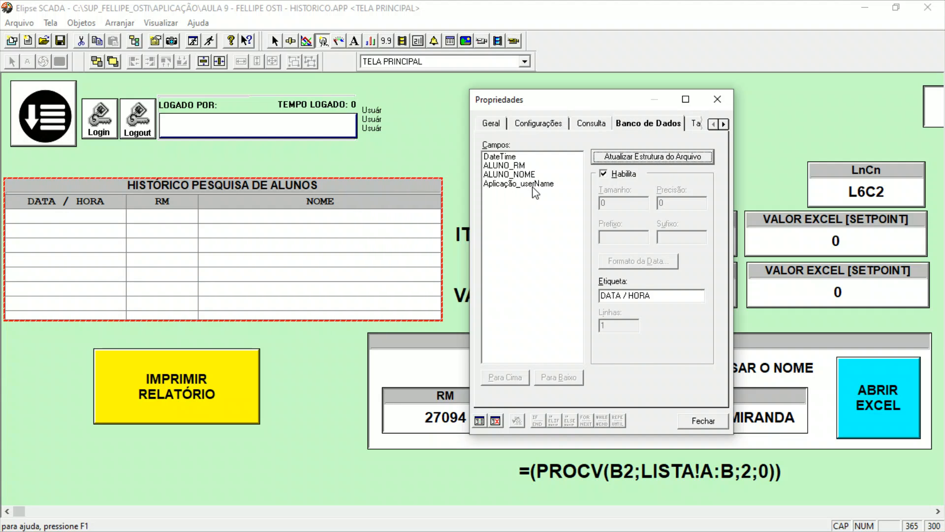
Set the label of the table's Aplicação_userName field to "USUÁRIO".
{"action": "left_click", "coordinate": [511, 194]}
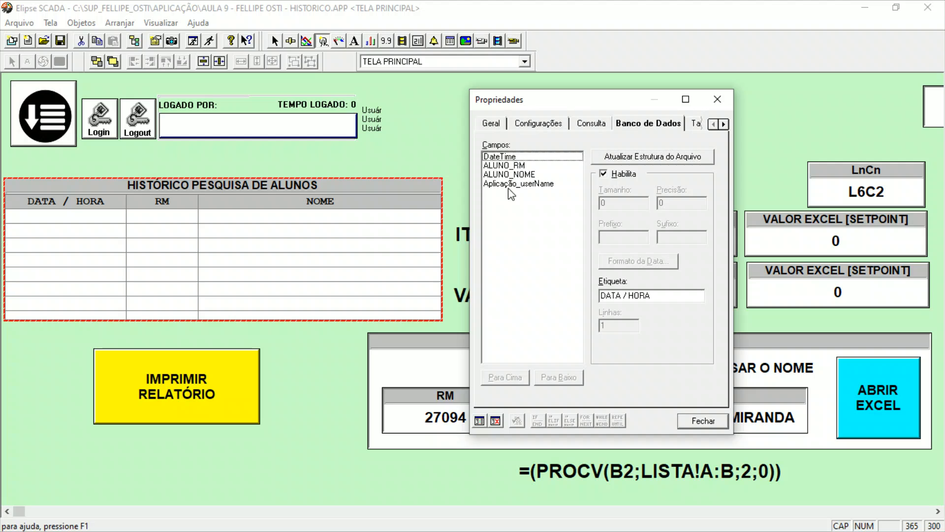
{"action": "left_click", "coordinate": [529, 186]}
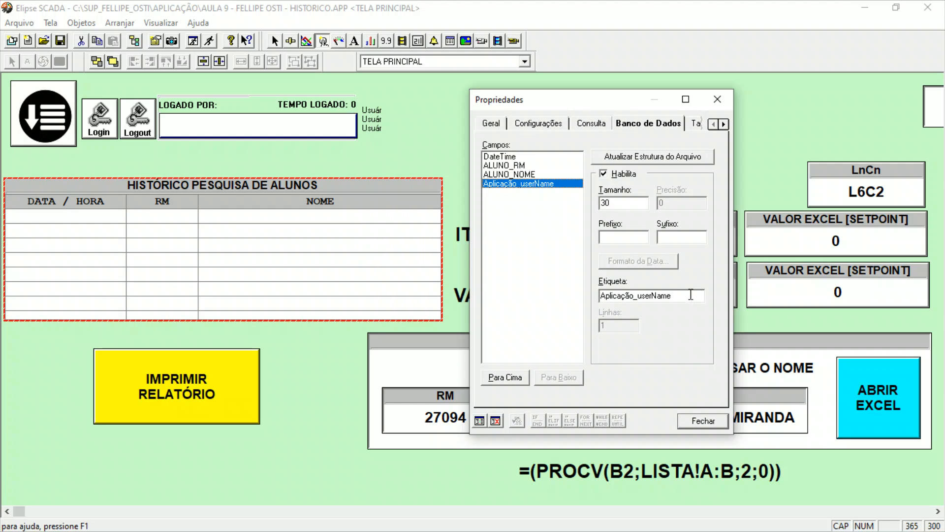
{"action": "left_click_drag", "start_coordinate": [690, 295], "coordinate": [579, 295]}
{"action": "type", "text": "USUÁRIO"}
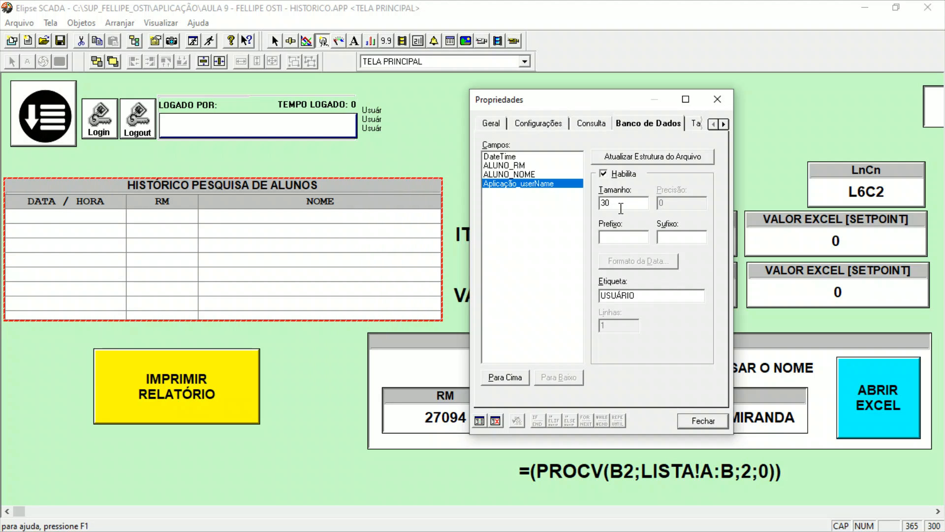
Update the table's database file structure, close its properties and widen the HISTÓRICO PESQUISA DE ALUNOS table to fit the USUÁRIO column.
{"action": "left_click", "coordinate": [528, 176]}
{"action": "left_click", "coordinate": [527, 184]}
{"action": "left_click", "coordinate": [675, 157]}
{"action": "left_click", "coordinate": [703, 421]}
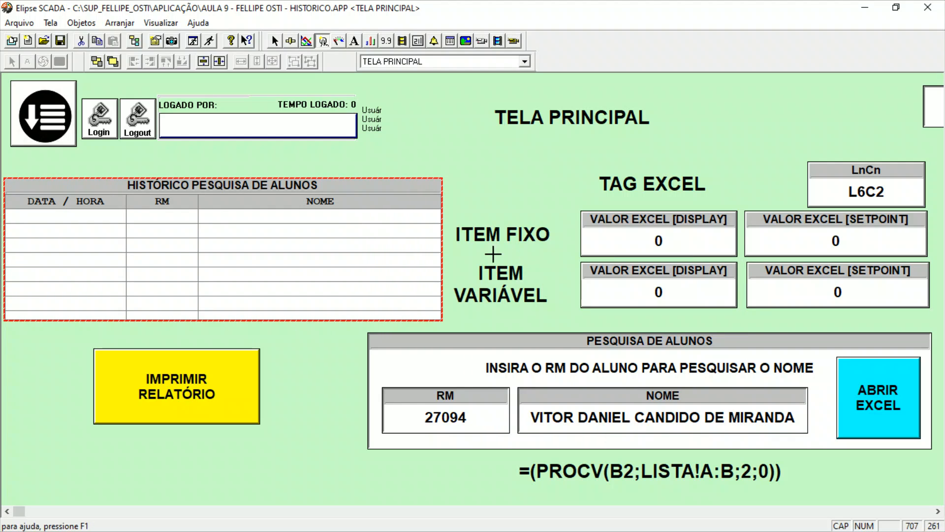
{"action": "left_click_drag", "start_coordinate": [441, 256], "coordinate": [655, 256]}
Reorder the table's fields so Aplicação_userName comes right after DateTime, and update the file structure.
{"action": "double_click", "coordinate": [553, 249]}
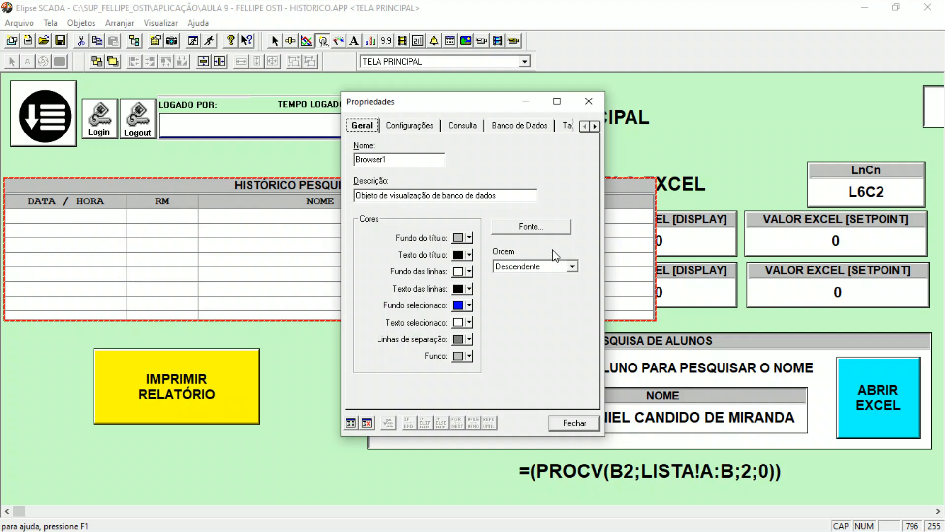
{"action": "left_click_drag", "start_coordinate": [512, 102], "coordinate": [728, 102]}
{"action": "left_click", "coordinate": [681, 126]}
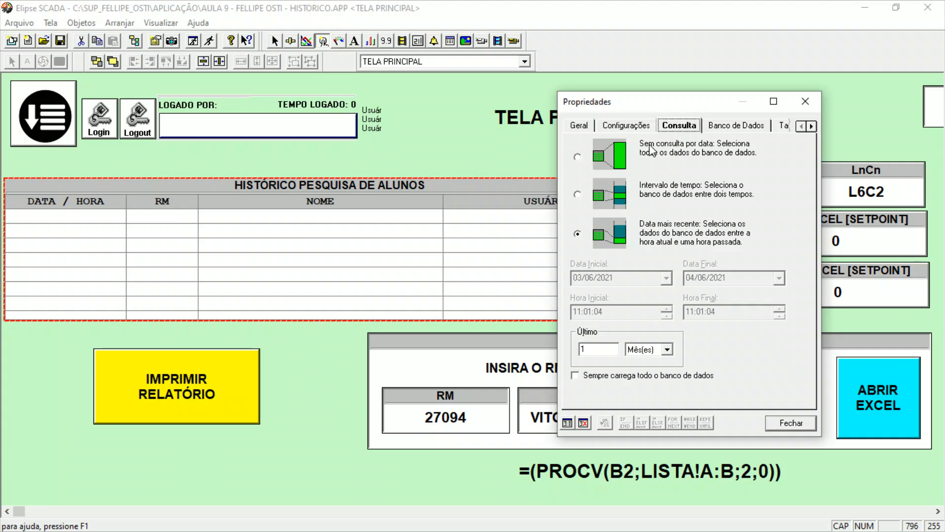
{"action": "left_click", "coordinate": [737, 126]}
{"action": "left_click", "coordinate": [618, 185]}
{"action": "left_click", "coordinate": [597, 380]}
{"action": "left_click", "coordinate": [597, 380]}
{"action": "left_click", "coordinate": [597, 380]}
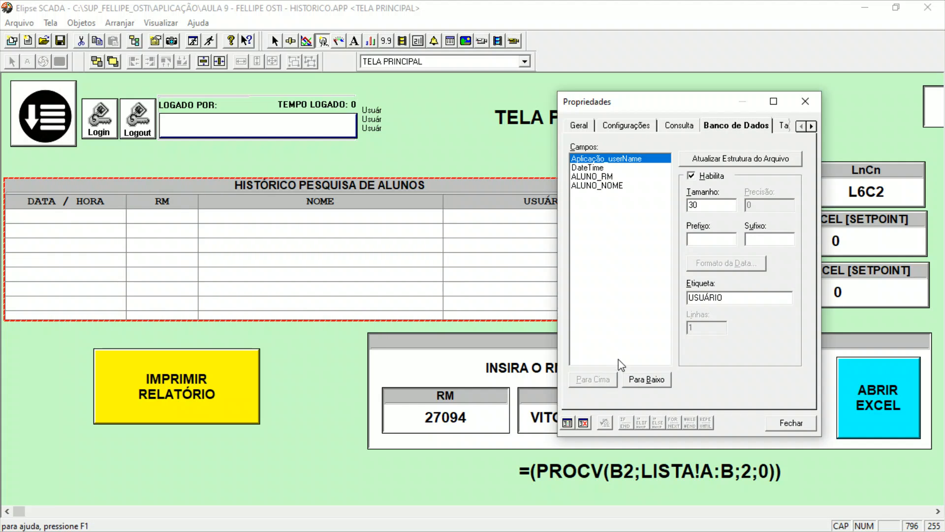
{"action": "left_click", "coordinate": [640, 379]}
{"action": "left_click", "coordinate": [746, 158]}
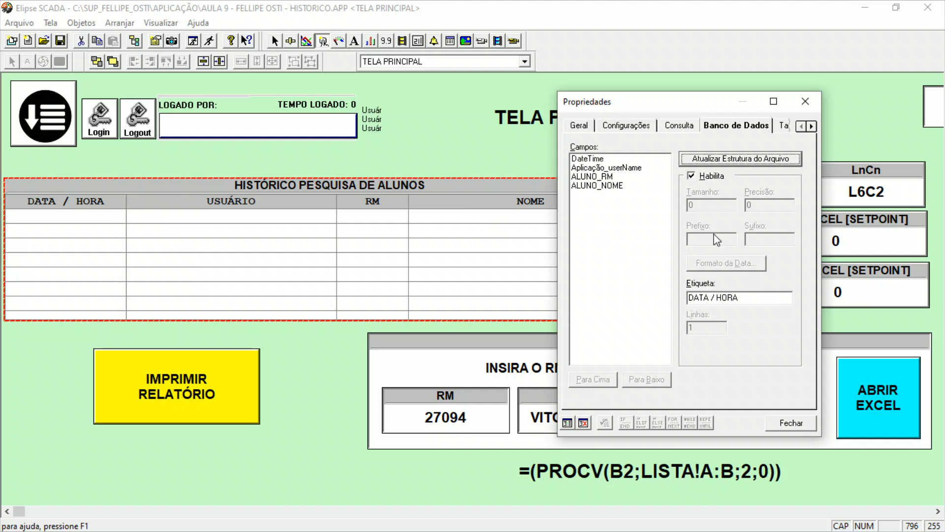
Set the size of the Aplicação_userName field to 15, update the file structure and close the table's properties.
{"action": "left_click", "coordinate": [626, 168]}
{"action": "key", "text": "Tab"}
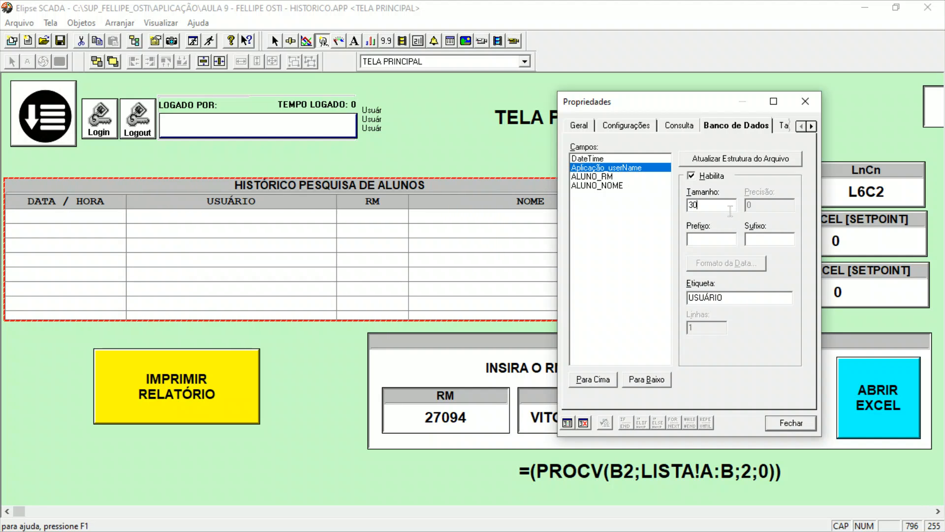
{"action": "type", "text": "15"}
{"action": "left_click", "coordinate": [720, 158]}
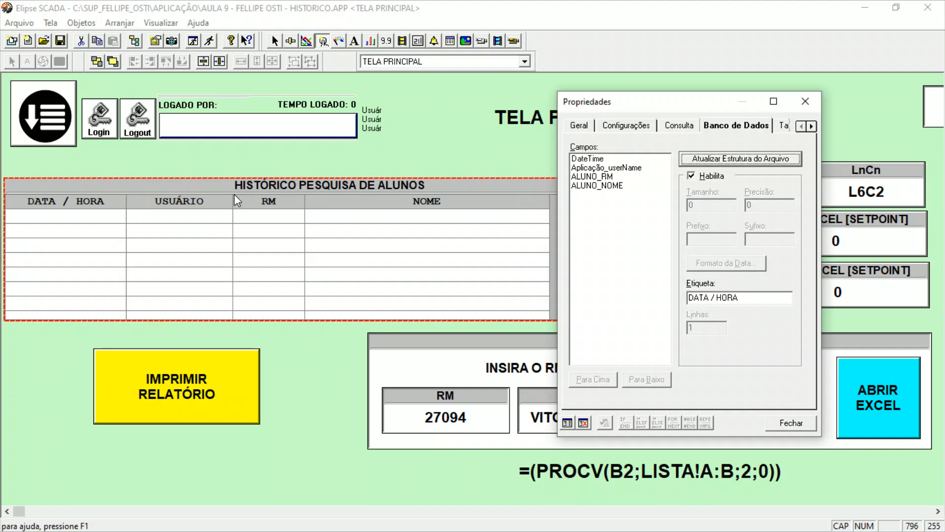
{"action": "left_click", "coordinate": [793, 425]}
Narrow the history table to the end of its NOME column and shift the TELA PRINCIPAL title clear of the login hints.
{"action": "left_click_drag", "start_coordinate": [655, 279], "coordinate": [550, 279]}
{"action": "left_click", "coordinate": [193, 374]}
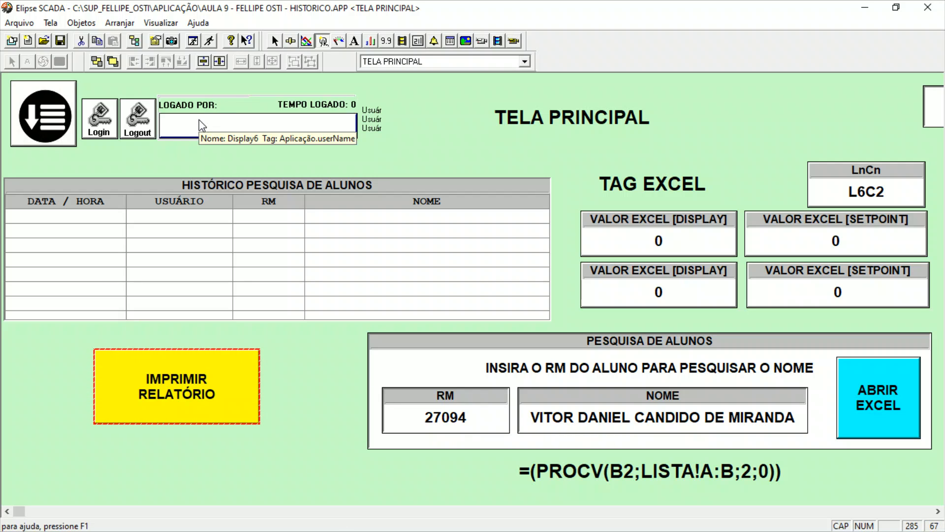
{"action": "left_click_drag", "start_coordinate": [492, 125], "coordinate": [597, 125]}
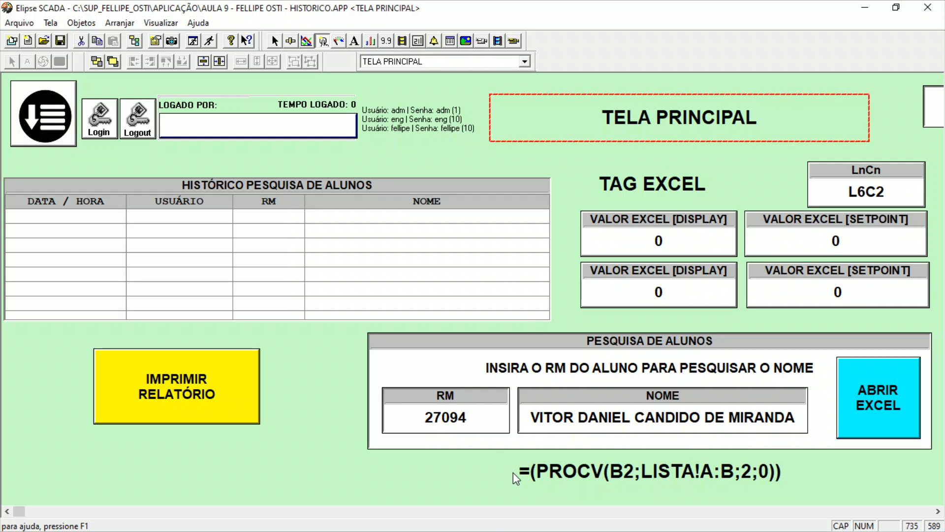
Set the access level of the RM setpoint in PESQUISA DE ALUNOS to 10.
{"action": "double_click", "coordinate": [476, 415]}
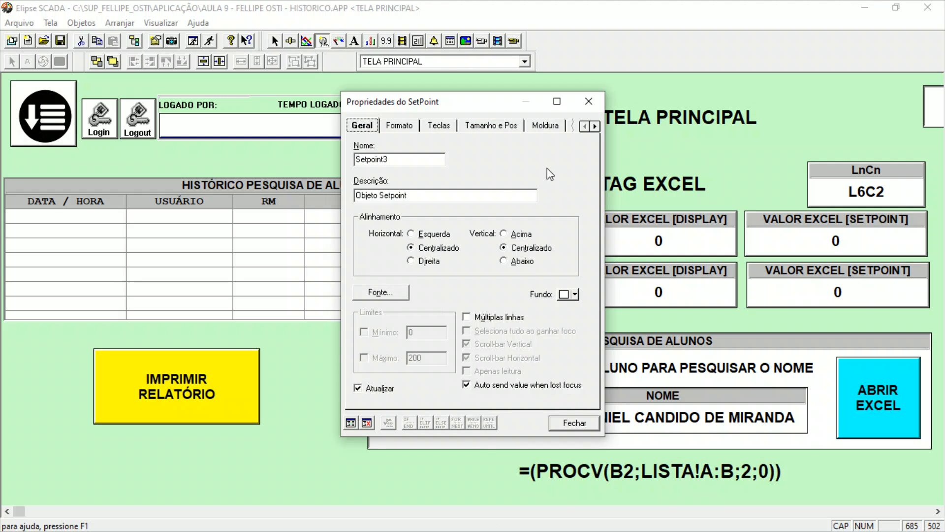
{"action": "left_click", "coordinate": [393, 126]}
{"action": "left_click", "coordinate": [443, 130]}
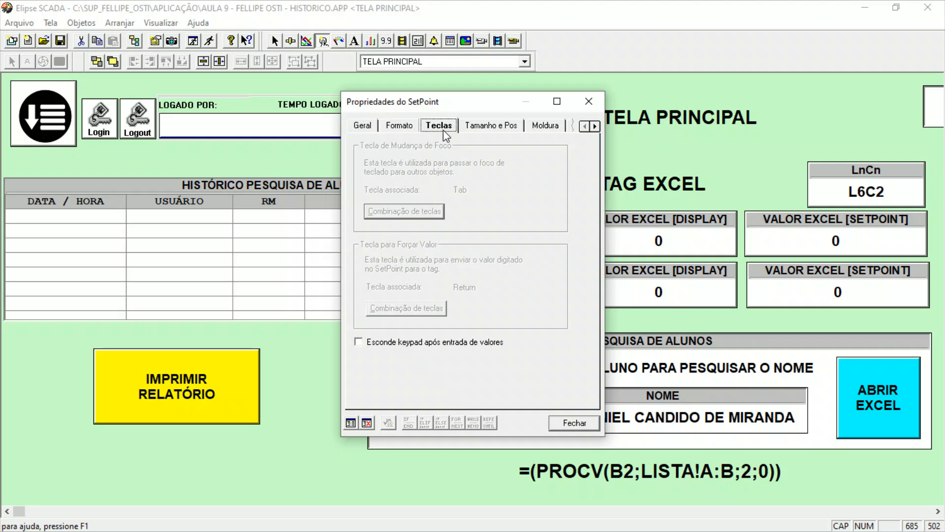
{"action": "left_click", "coordinate": [487, 126]}
{"action": "left_click_drag", "start_coordinate": [476, 107], "coordinate": [732, 138]}
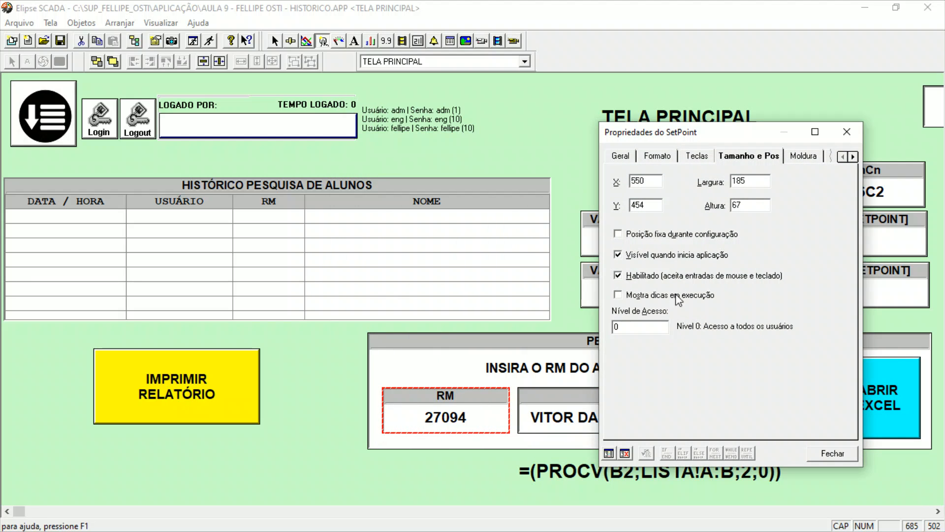
{"action": "left_click_drag", "start_coordinate": [649, 326], "coordinate": [582, 321]}
{"action": "type", "text": "10"}
{"action": "left_click", "coordinate": [840, 456]}
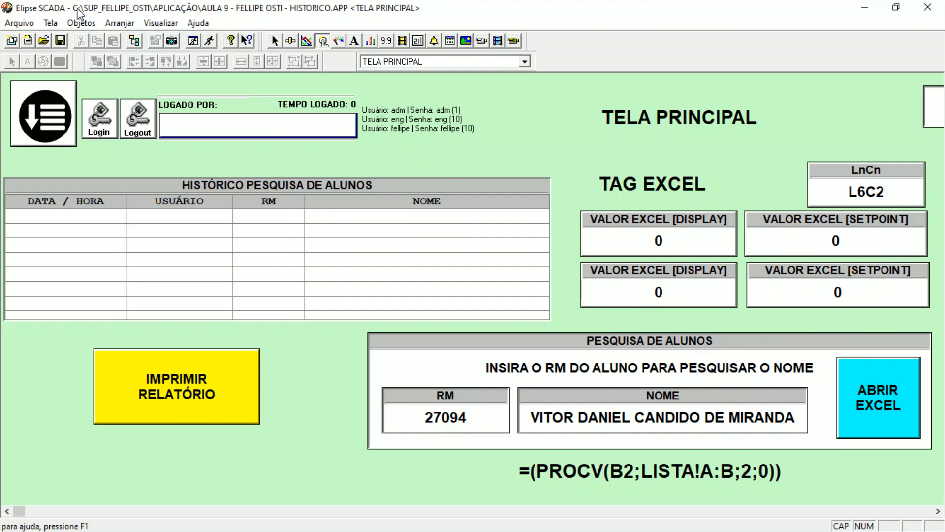
Run the application and examine the USUÁRIO column in the search history table.
{"action": "left_click", "coordinate": [212, 43]}
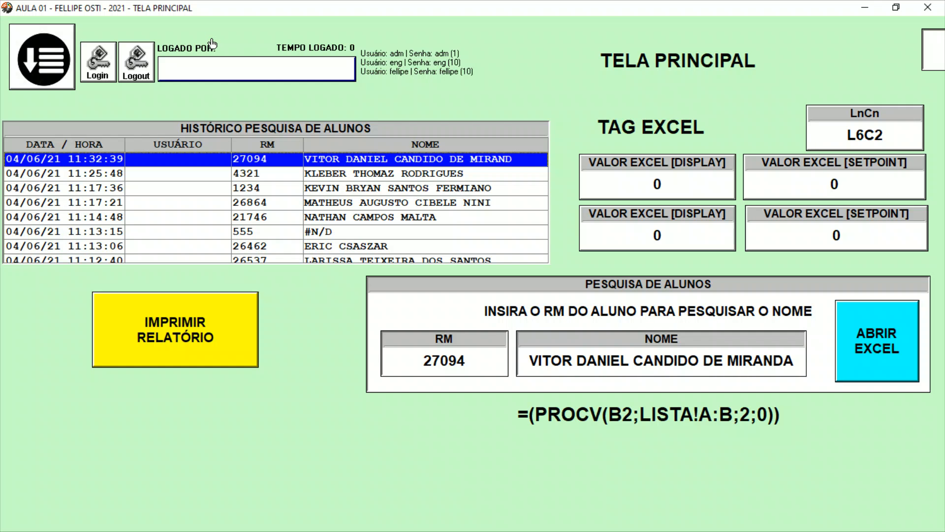
{"action": "left_click_drag", "start_coordinate": [361, 172], "coordinate": [339, 153]}
{"action": "left_click_drag", "start_coordinate": [162, 148], "coordinate": [198, 165]}
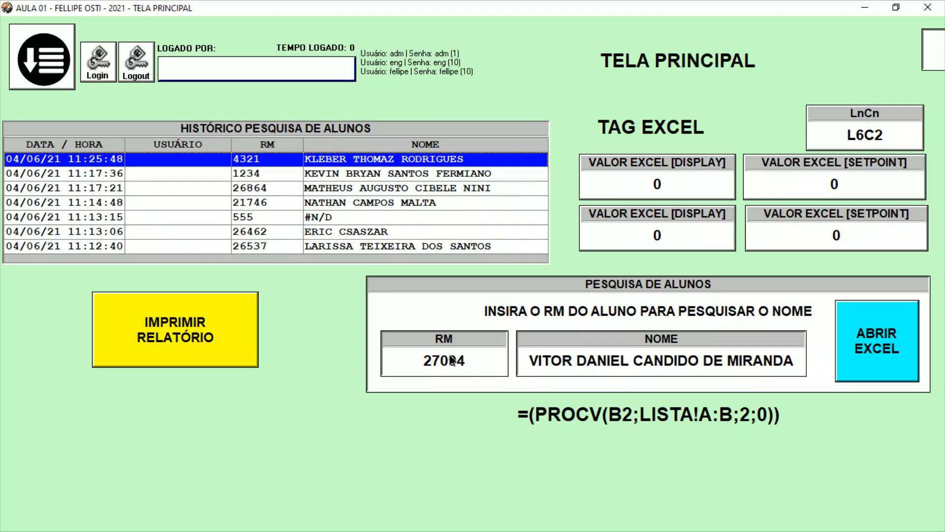
Try to log in to the running application with the level 10 personal account, entering its login and password.
{"action": "left_click", "coordinate": [105, 78]}
{"action": "type", "text": "FE"}
{"action": "key", "text": "BackSpace"}
{"action": "key", "text": "BackSpace"}
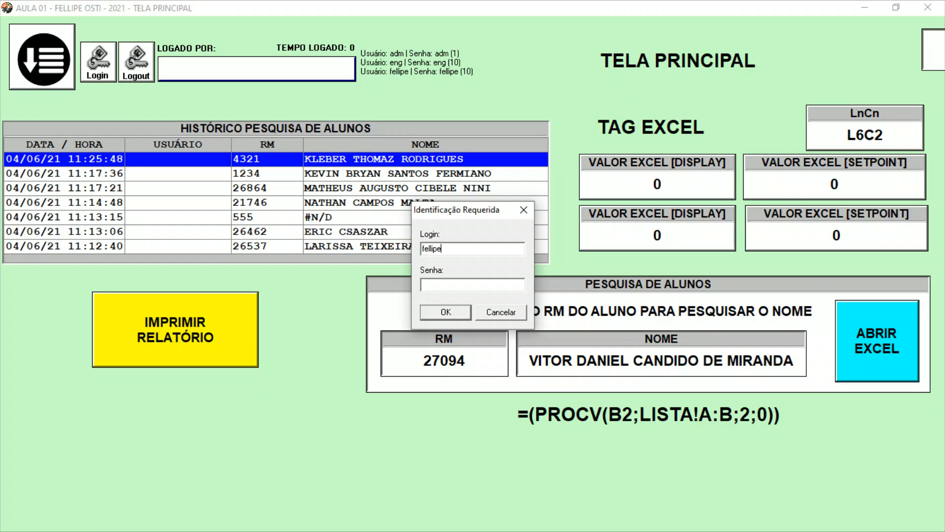
{"action": "key", "text": "Return"}
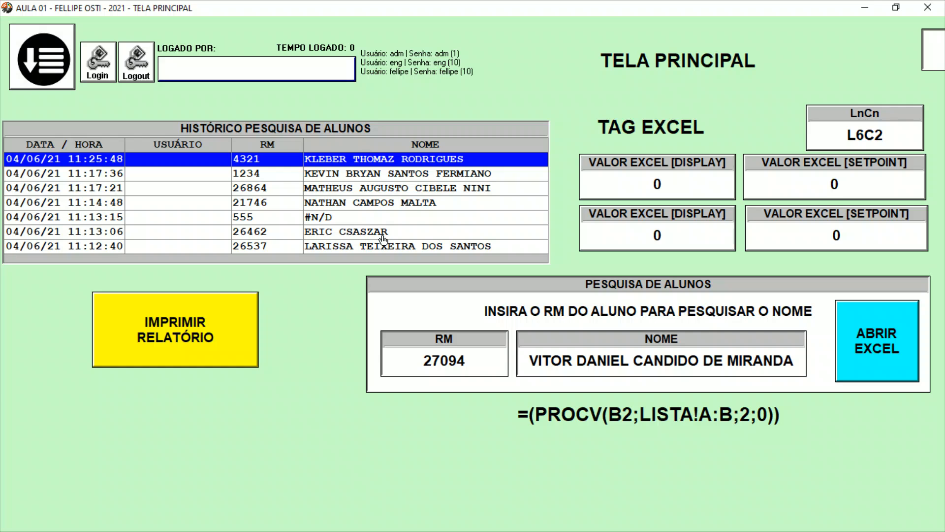
{"action": "left_click", "coordinate": [97, 74]}
{"action": "type", "text": "fellipe"}
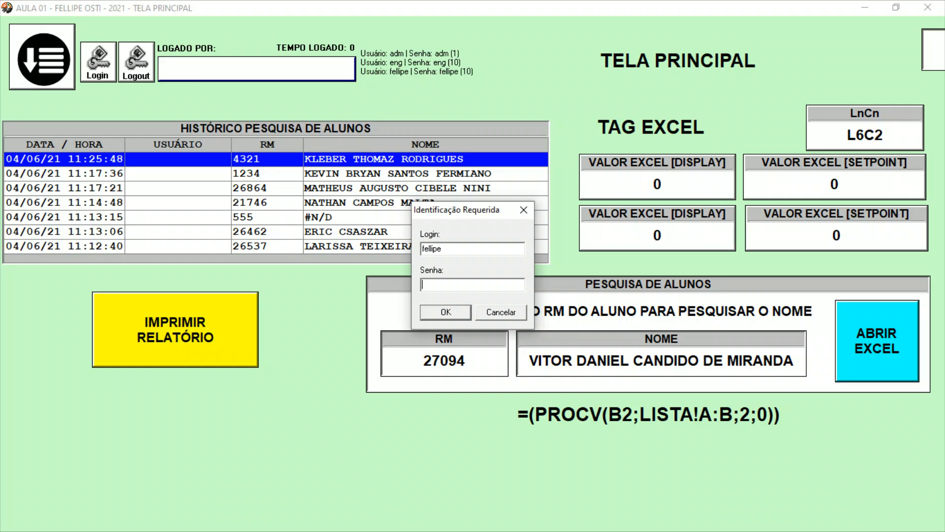
{"action": "key", "text": "Return"}
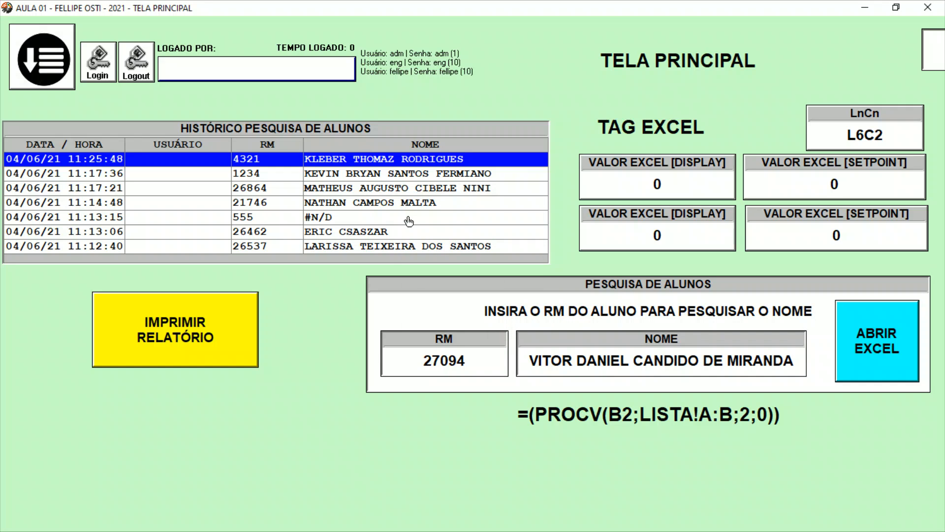
{"action": "left_click", "coordinate": [226, 77]}
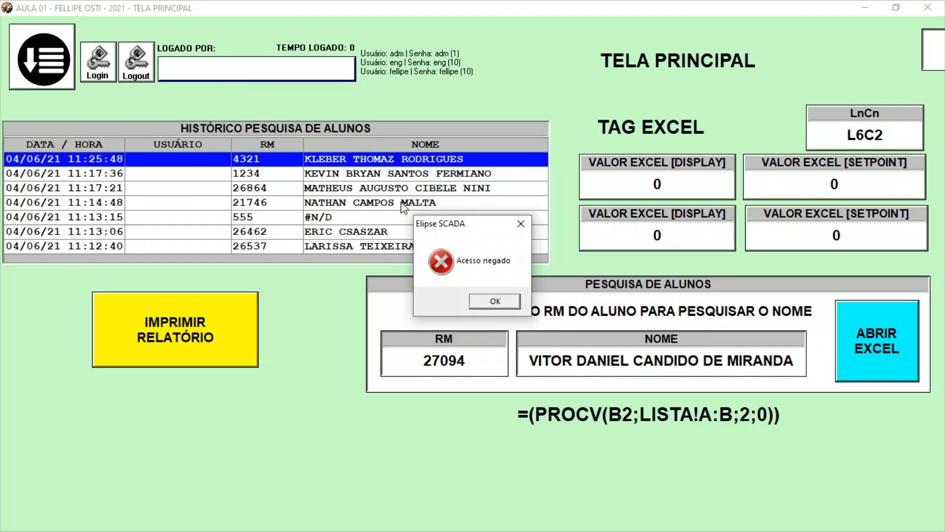
{"action": "left_click", "coordinate": [511, 303]}
Try to log in to the running application as eng, entering the account password.
{"action": "left_click", "coordinate": [99, 74]}
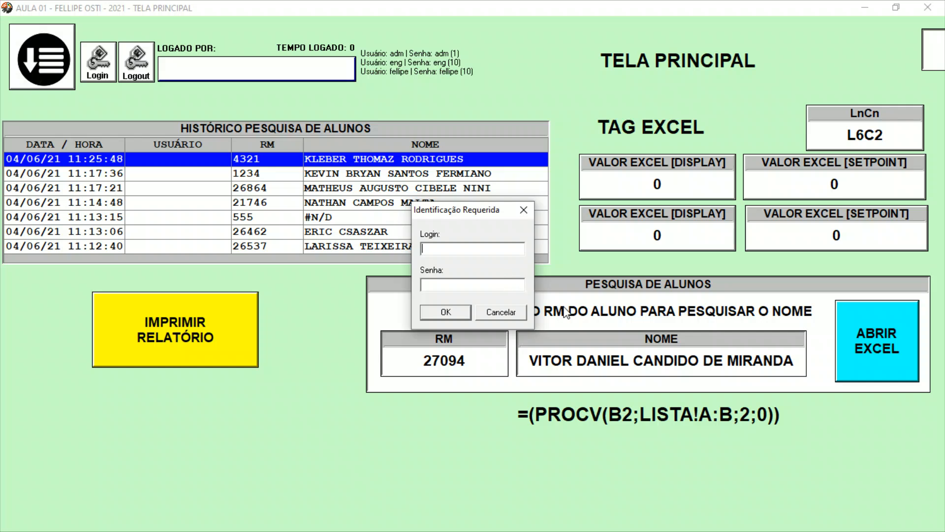
{"action": "type", "text": "eng"}
{"action": "key", "text": "Return"}
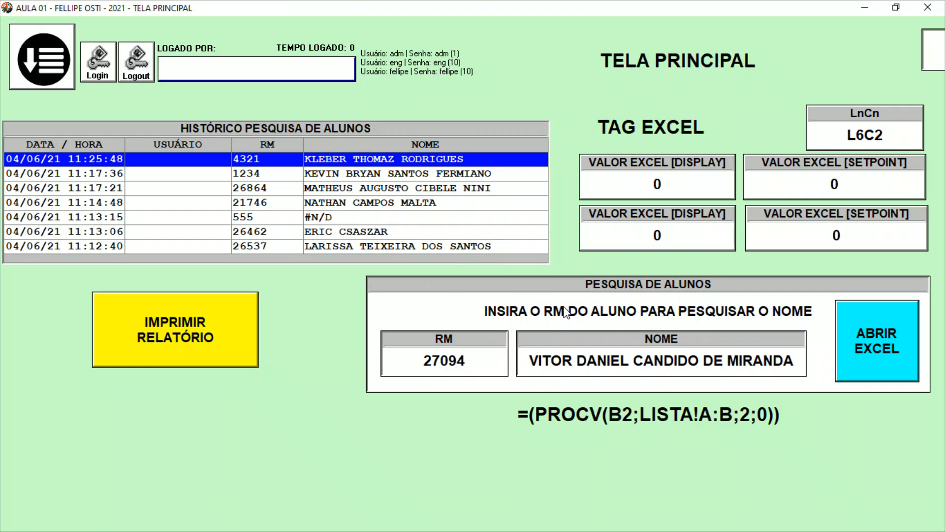
Return to the application editor and open the Usuários list in the Organizer.
{"action": "key", "text": "super+d"}
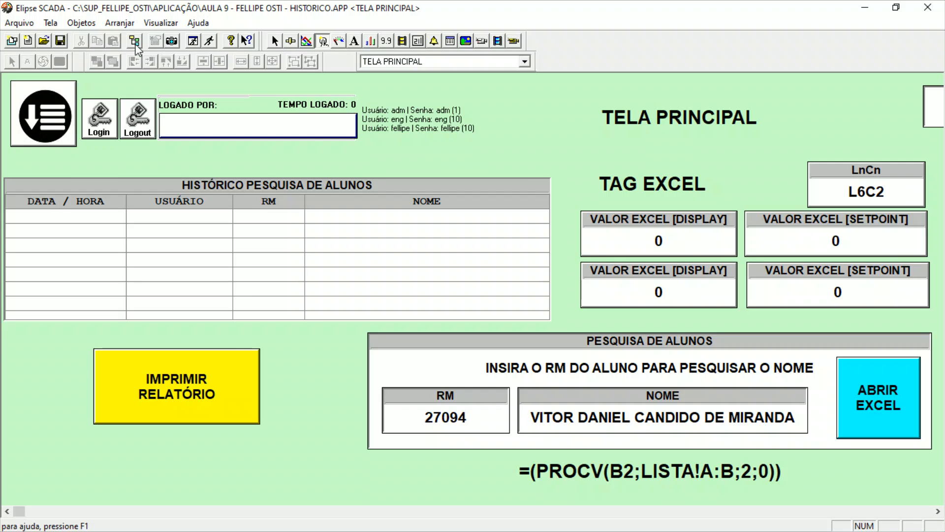
{"action": "left_click", "coordinate": [135, 43]}
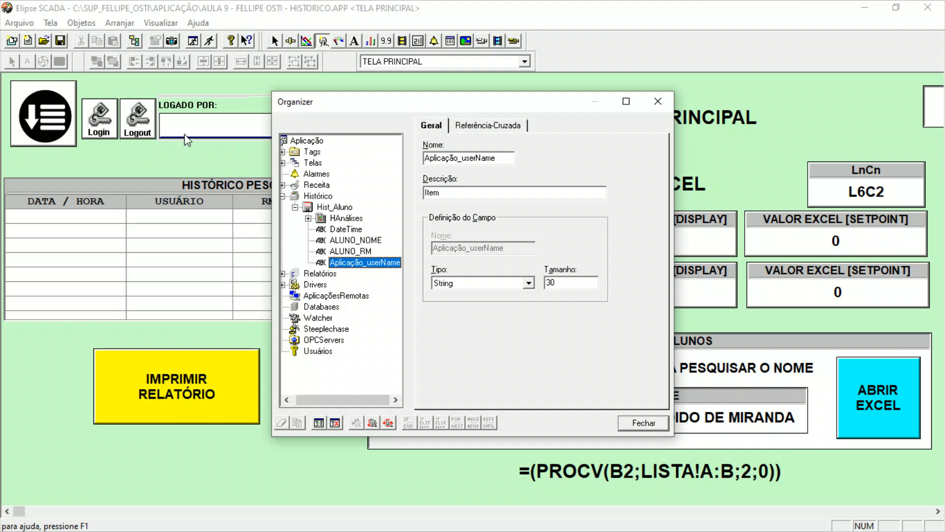
{"action": "left_click", "coordinate": [315, 351]}
{"action": "left_click_drag", "start_coordinate": [312, 398], "coordinate": [309, 398]}
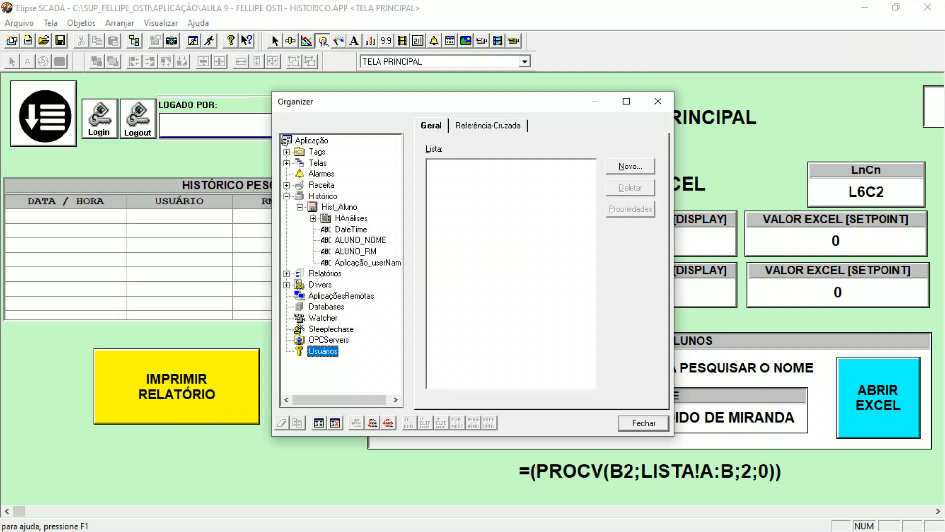
Switch to File Explorer, look through the APLICAÇÃO folder's files and return to Elipse SCADA.
{"action": "key", "text": "alt+Tab"}
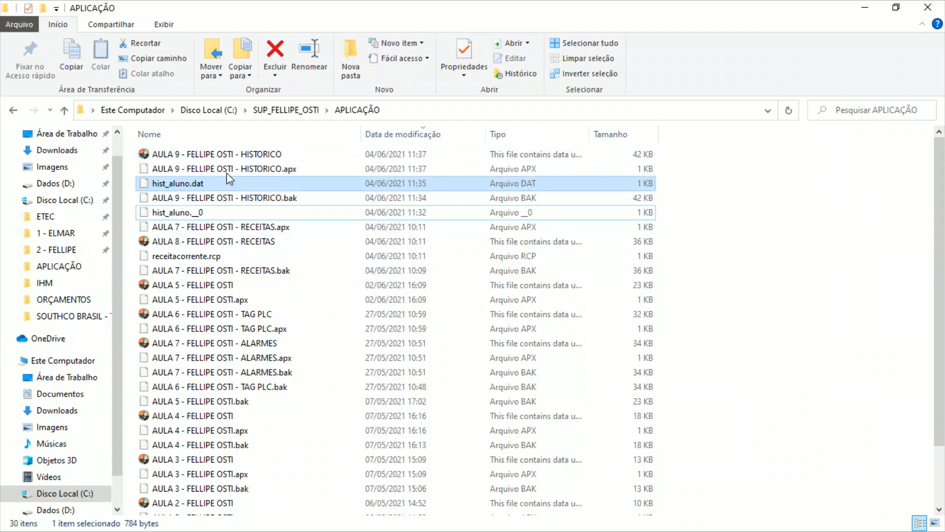
{"action": "scroll", "coordinate": [263, 333], "scroll_direction": "down", "scroll_amount": 2}
{"action": "scroll", "coordinate": [263, 333], "scroll_direction": "up", "scroll_amount": 2}
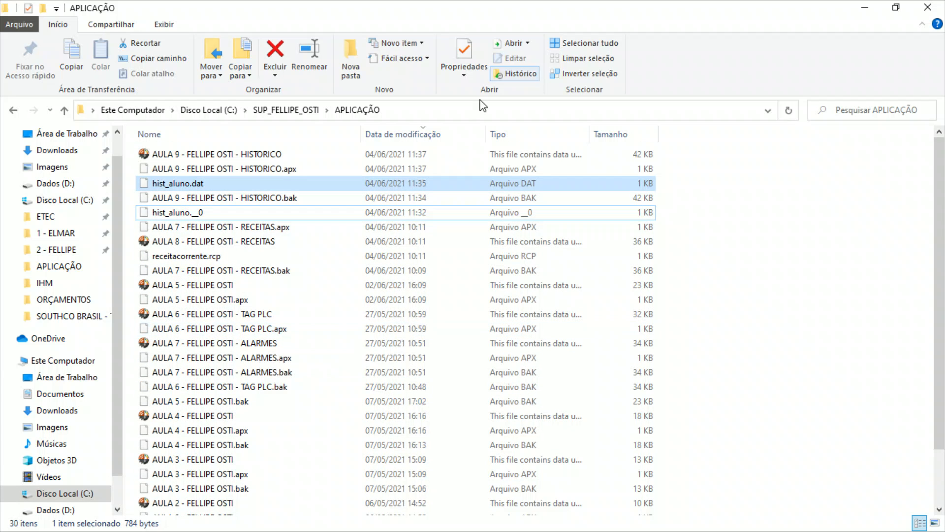
{"action": "left_click", "coordinate": [876, 11]}
Add a new user under Usuários and set its name and description to adm.
{"action": "left_click_drag", "start_coordinate": [462, 106], "coordinate": [519, 195]}
{"action": "left_click", "coordinate": [687, 254]}
{"action": "left_click", "coordinate": [394, 450]}
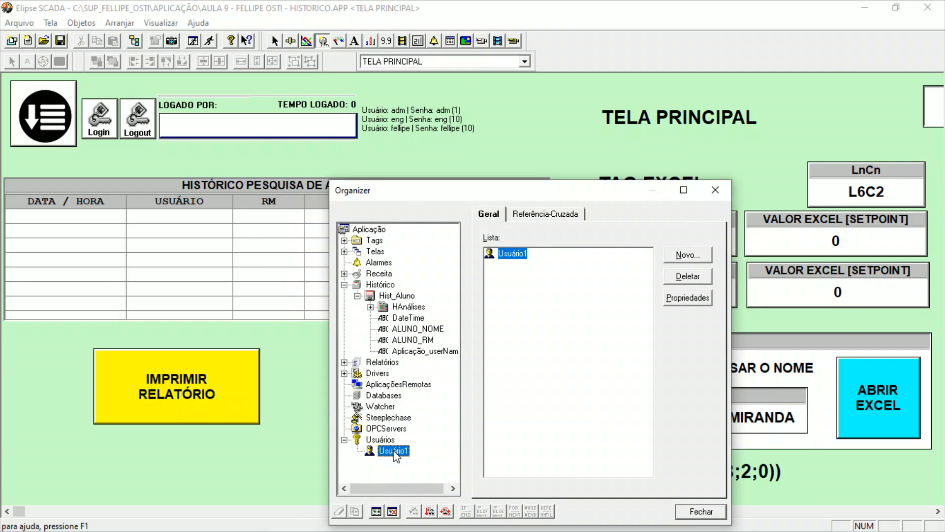
{"action": "left_click", "coordinate": [533, 248]}
{"action": "left_click_drag", "start_coordinate": [533, 248], "coordinate": [400, 249]}
{"action": "type", "text": "adm"}
{"action": "key", "text": "Tab"}
{"action": "type", "text": "adm"}
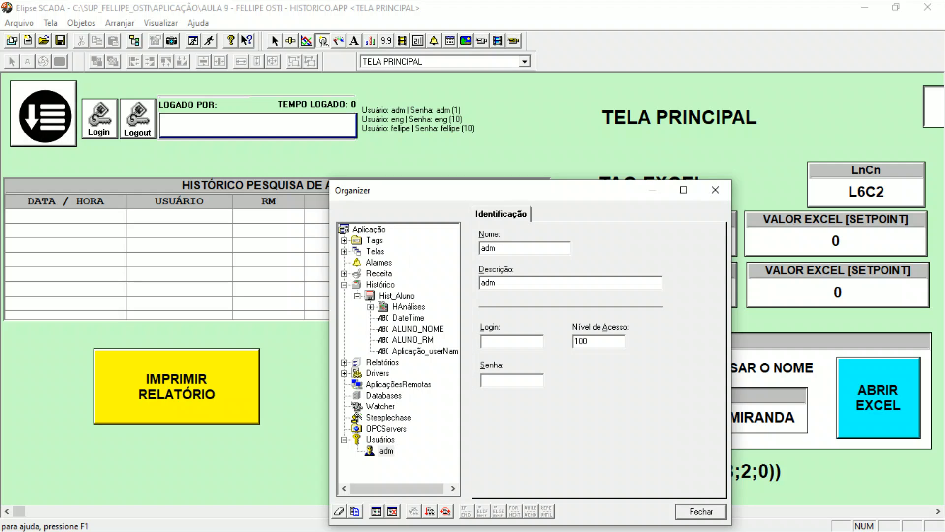
Change the new user's name and description to ADMINISTRADOR.
{"action": "left_click_drag", "start_coordinate": [517, 246], "coordinate": [441, 246]}
{"action": "type", "text": "admin"}
{"action": "key", "text": "BackSpace"}
{"action": "key", "text": "BackSpace"}
{"action": "key", "text": "BackSpace"}
{"action": "key", "text": "BackSpace"}
{"action": "key", "text": "BackSpace"}
{"action": "type", "text": "ADMINISTRADOR"}
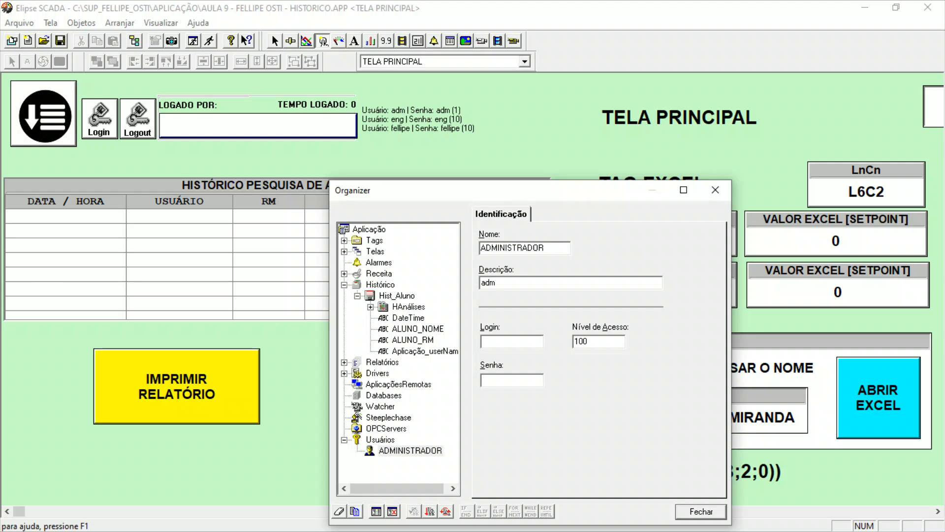
{"action": "key", "text": "Return"}
{"action": "key", "text": "ctrl+c"}
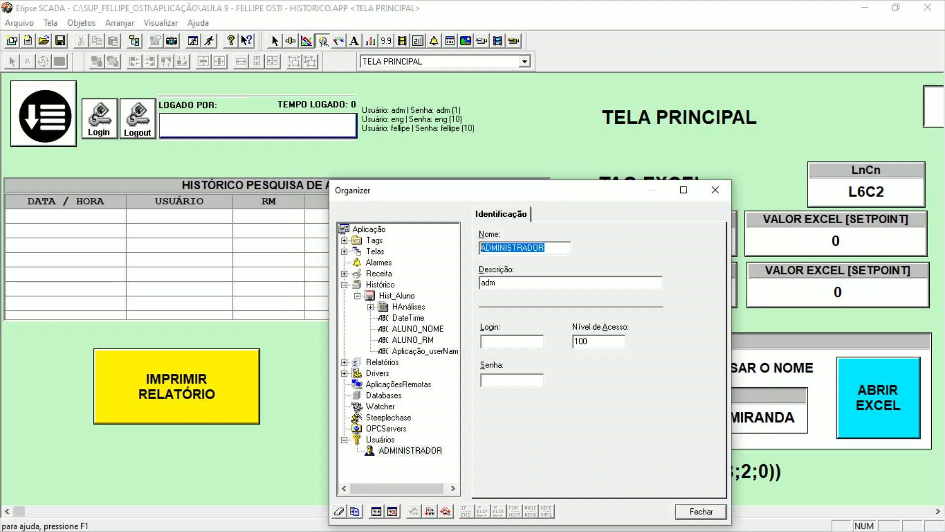
{"action": "left_click", "coordinate": [502, 282]}
{"action": "key", "text": "BackSpace"}
{"action": "key", "text": "BackSpace"}
{"action": "key", "text": "BackSpace"}
{"action": "key", "text": "ctrl+v"}
Give the ADMINISTRADOR user the login ADM, enter its password and set its access level to 1.
{"action": "left_click", "coordinate": [494, 343]}
{"action": "type", "text": "ADM"}
{"action": "key", "text": "Tab"}
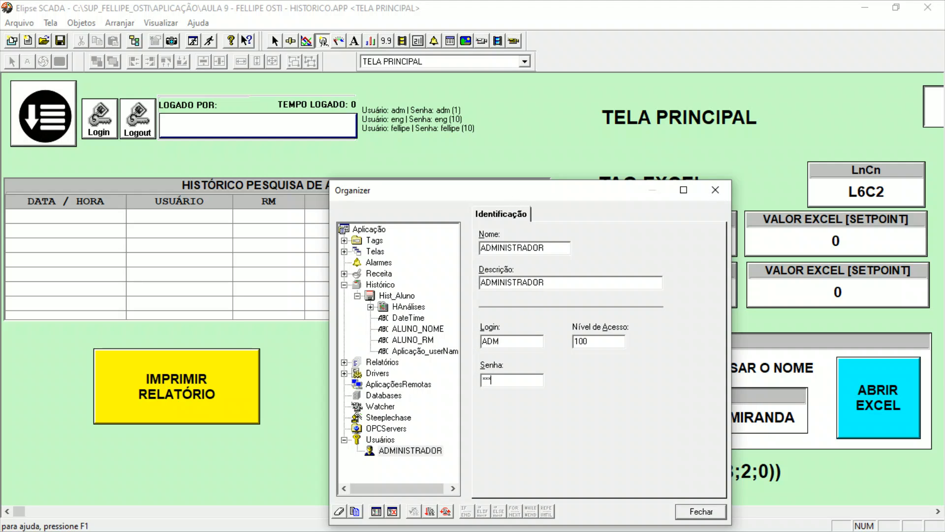
{"action": "double_click", "coordinate": [609, 345]}
{"action": "type", "text": "1"}
{"action": "left_click", "coordinate": [411, 457]}
Add a second user under Usuários and set its name and description to adm.
{"action": "left_click", "coordinate": [395, 440]}
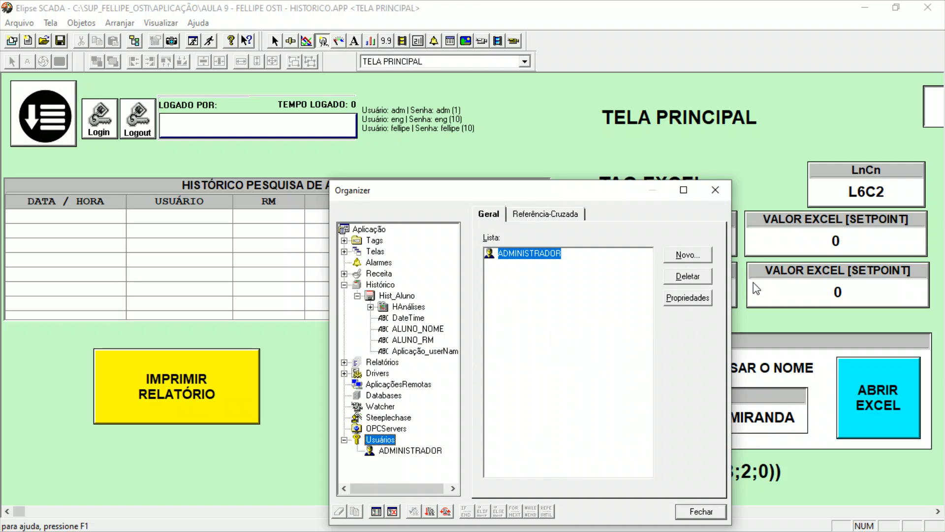
{"action": "left_click", "coordinate": [699, 255]}
{"action": "left_click", "coordinate": [687, 297]}
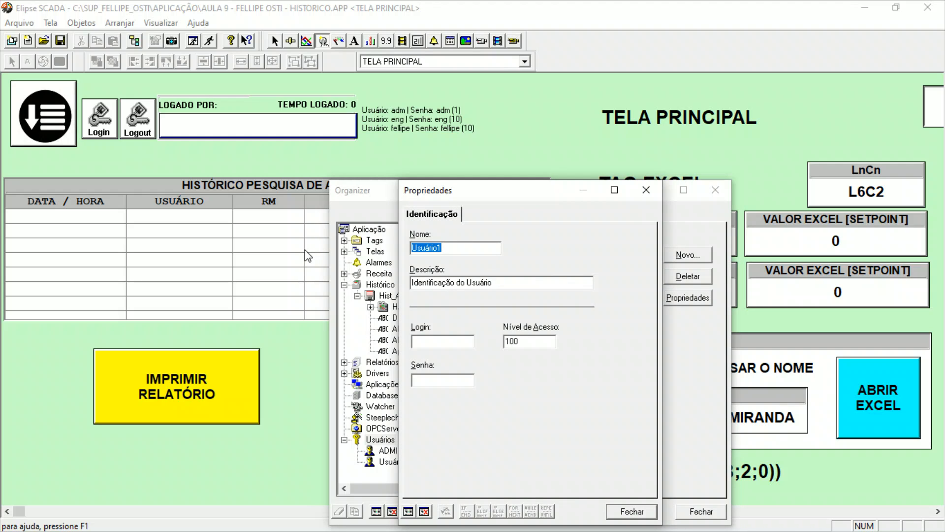
{"action": "type", "text": "adm"}
{"action": "key", "text": "Tab"}
{"action": "type", "text": "adm"}
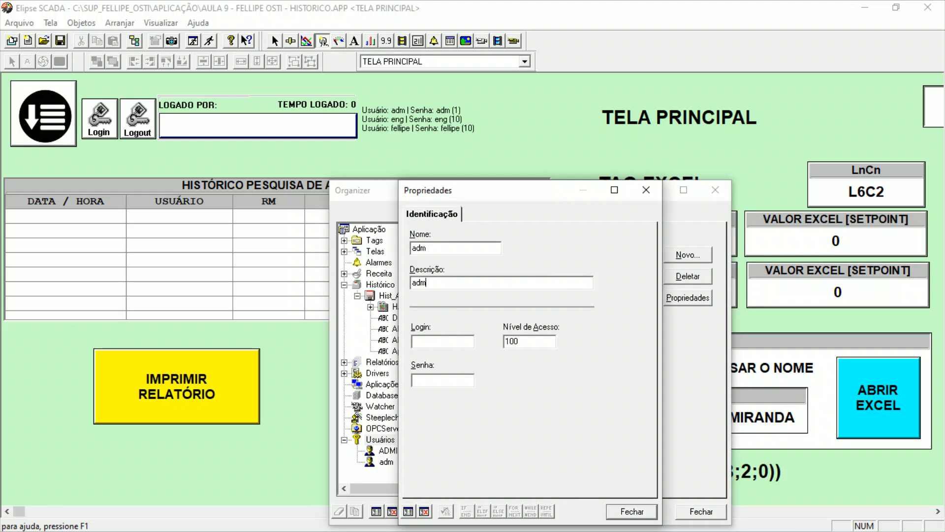
Replace the second user's name and description with ADMINISTRADOR.
{"action": "left_click_drag", "start_coordinate": [432, 247], "coordinate": [412, 248]}
{"action": "type", "text": "ADMINISTRARO"}
{"action": "key", "text": "shift+Home"}
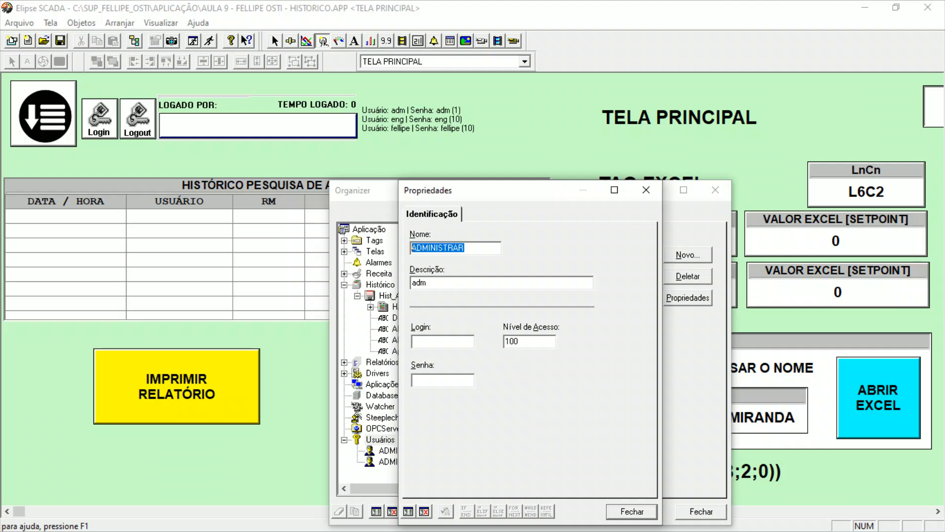
{"action": "left_click", "coordinate": [415, 248]}
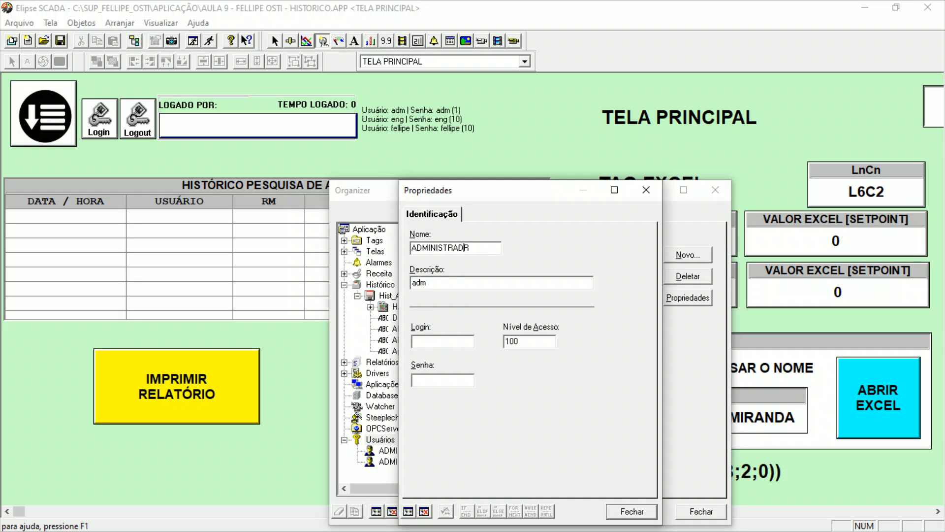
{"action": "left_click_drag", "start_coordinate": [498, 248], "coordinate": [367, 254]}
{"action": "key", "text": "ctrl+c"}
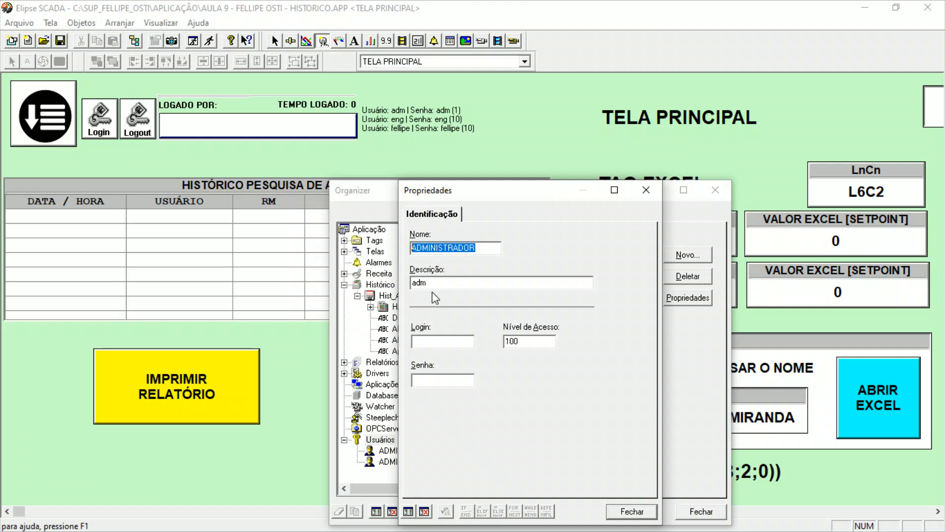
{"action": "double_click", "coordinate": [450, 279]}
{"action": "key", "text": "ctrl+v"}
Give the second administrator user the login adm and access level 1, and close its properties.
{"action": "left_click", "coordinate": [431, 340]}
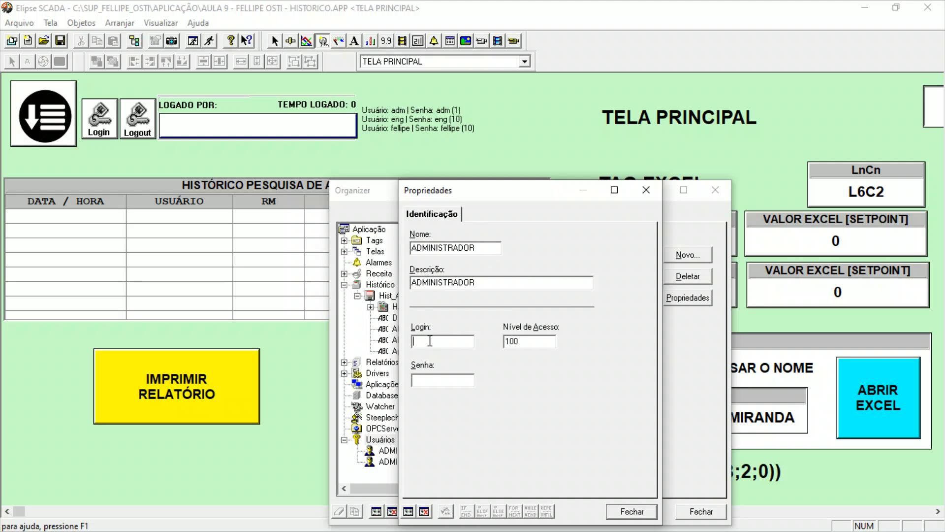
{"action": "type", "text": "adm"}
{"action": "key", "text": "Tab"}
{"action": "double_click", "coordinate": [527, 343]}
{"action": "type", "text": "1"}
{"action": "left_click", "coordinate": [635, 511]}
Add a third user under Usuários and set its name and description to ENGENHARIA.
{"action": "left_click", "coordinate": [688, 254]}
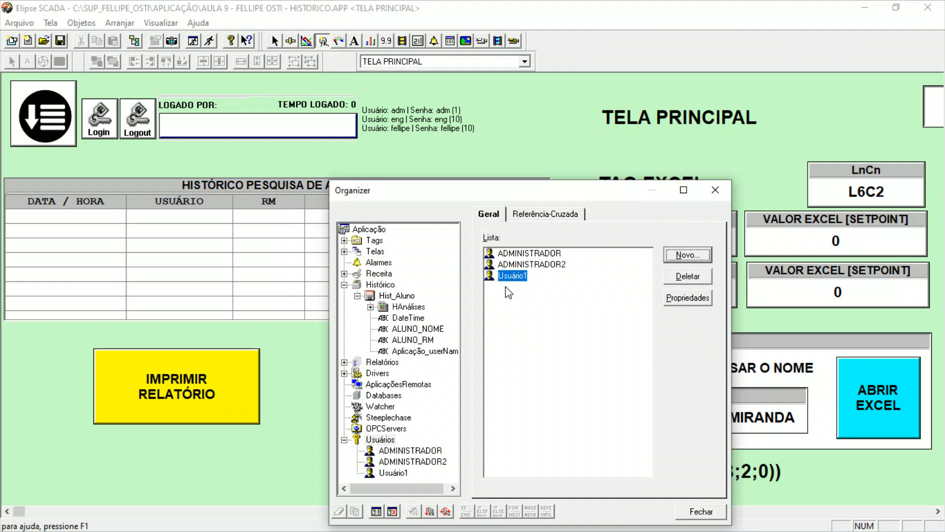
{"action": "double_click", "coordinate": [512, 275]}
{"action": "double_click", "coordinate": [532, 249]}
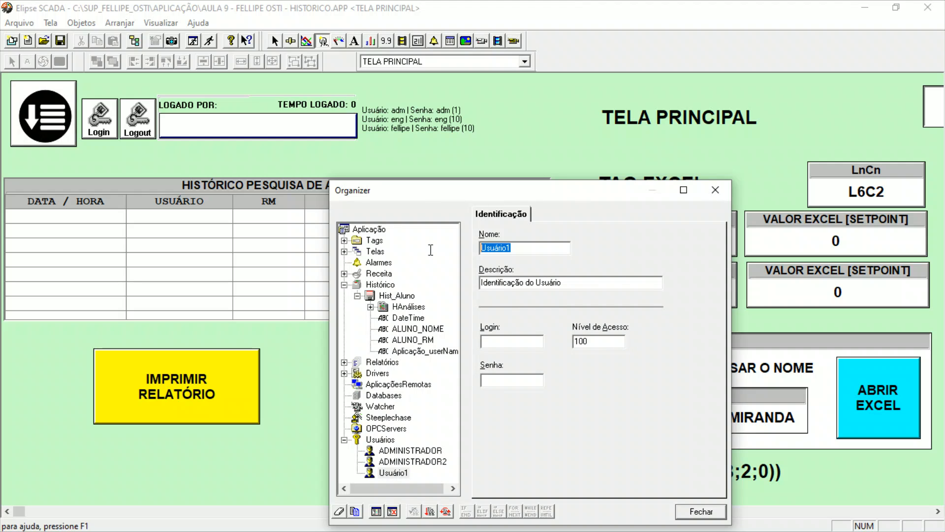
{"action": "type", "text": "eng"}
{"action": "key", "text": "BackSpace"}
{"action": "key", "text": "BackSpace"}
{"action": "key", "text": "BackSpace"}
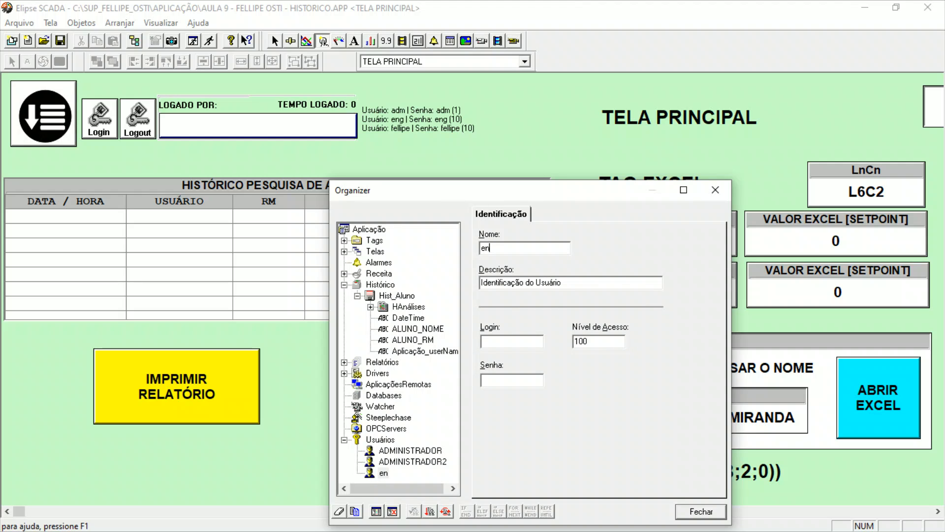
{"action": "type", "text": "en"}
{"action": "key", "text": "BackSpace"}
{"action": "key", "text": "BackSpace"}
{"action": "type", "text": "ENG"}
{"action": "key", "text": "BackSpace"}
{"action": "type", "text": "GENHARIA"}
{"action": "key", "text": "Tab"}
{"action": "type", "text": "ENGENHARI"}
Give the ENGENHARIA user the login eng, enter its password and set its access level to 10.
{"action": "left_click", "coordinate": [513, 344]}
{"action": "type", "text": "eng"}
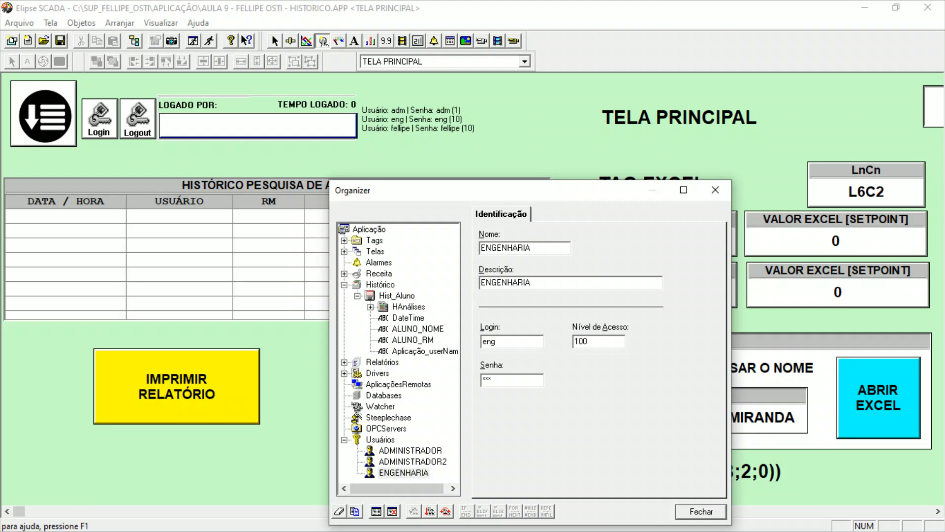
{"action": "double_click", "coordinate": [613, 343]}
{"action": "type", "text": "10"}
{"action": "left_click", "coordinate": [396, 473]}
Add a fourth user under Usuários and enter the instructor's first name in capitals as its name and description.
{"action": "left_click", "coordinate": [380, 440]}
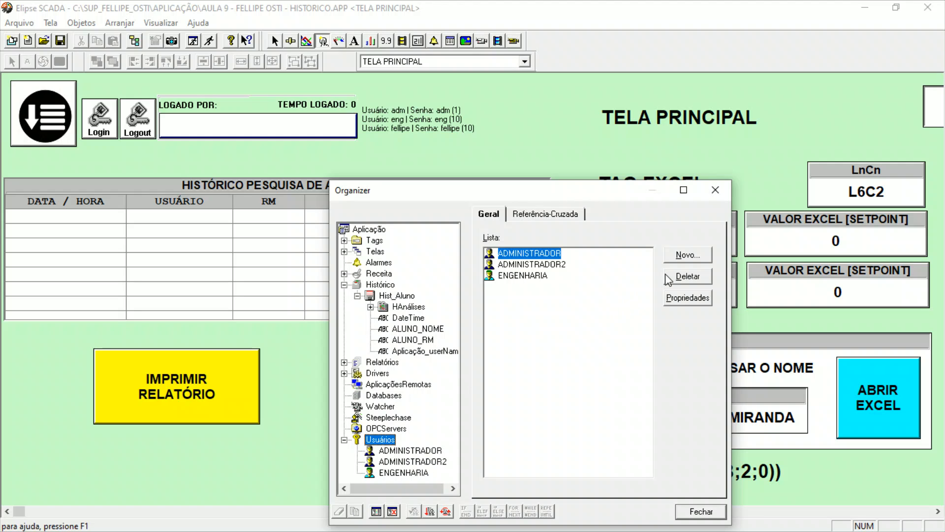
{"action": "left_click", "coordinate": [688, 254]}
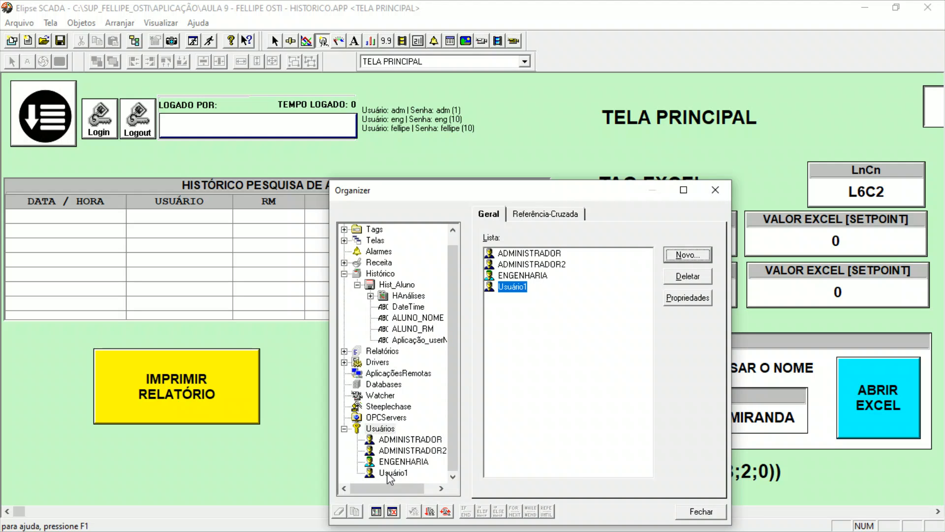
{"action": "left_click", "coordinate": [387, 472]}
{"action": "left_click_drag", "start_coordinate": [522, 249], "coordinate": [430, 244]}
{"action": "type", "text": "felli"}
{"action": "key", "text": "BackSpace"}
{"action": "key", "text": "BackSpace"}
{"action": "key", "text": "BackSpace"}
{"action": "key", "text": "BackSpace"}
{"action": "key", "text": "BackSpace"}
{"action": "type", "text": "fel"}
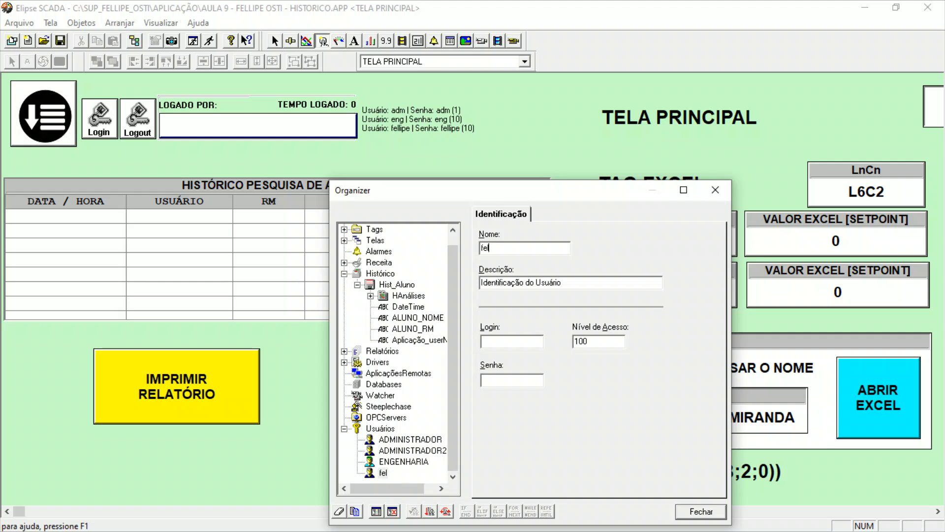
{"action": "key", "text": "BackSpace"}
{"action": "key", "text": "BackSpace"}
{"action": "key", "text": "BackSpace"}
{"action": "type", "text": "FELLIPE"}
{"action": "key", "text": "Tab"}
{"action": "type", "text": "FELLIPE"}
Enter the instructor user's login and password, set its access level to 10 and close the Organizer.
{"action": "key", "text": "Tab"}
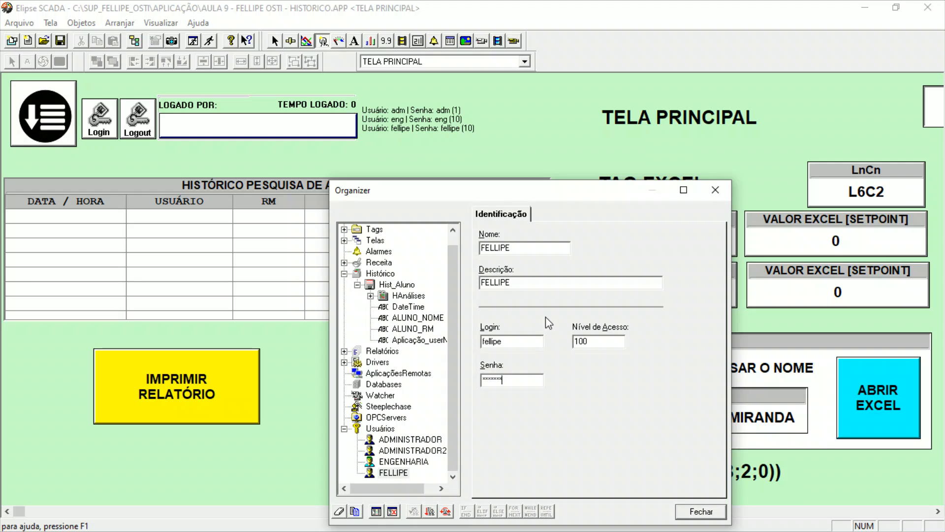
{"action": "key", "text": "Tab"}
{"action": "type", "text": "10"}
{"action": "left_click", "coordinate": [701, 511]}
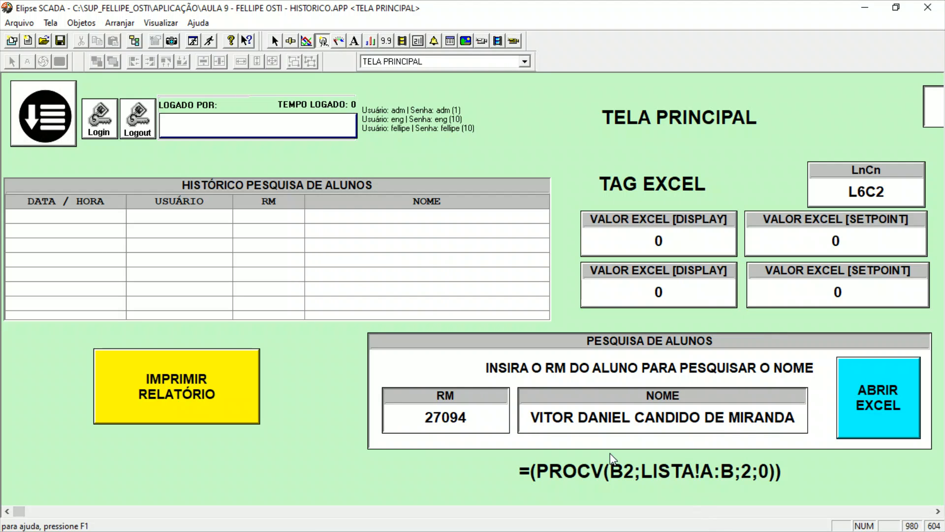
Run the application and log in with the instructor user's login and password.
{"action": "left_click", "coordinate": [211, 41]}
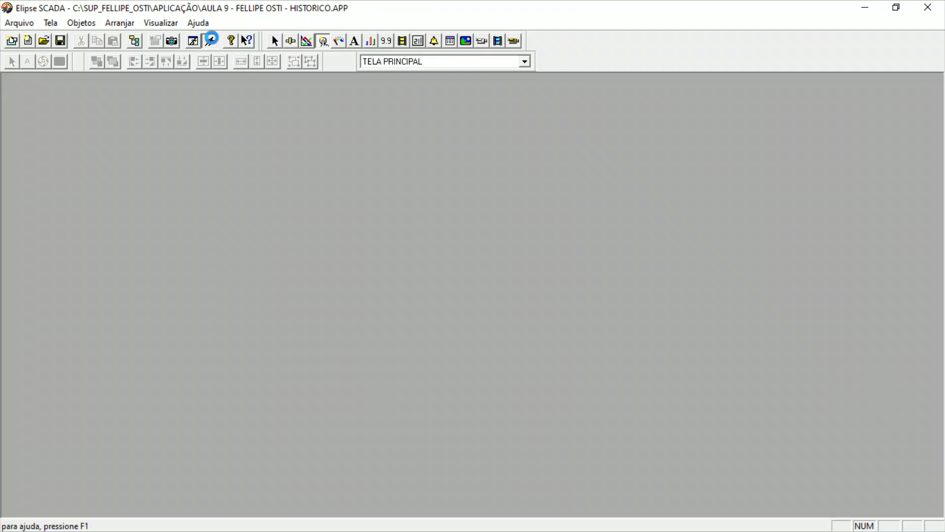
{"action": "left_click", "coordinate": [105, 74]}
{"action": "type", "text": "fell"}
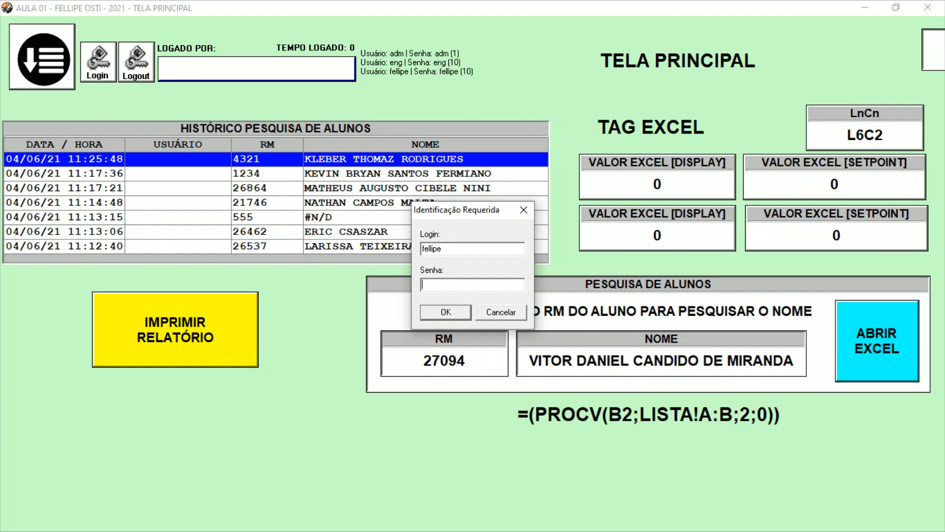
{"action": "type", "text": "ipe"}
{"action": "key", "text": "Return"}
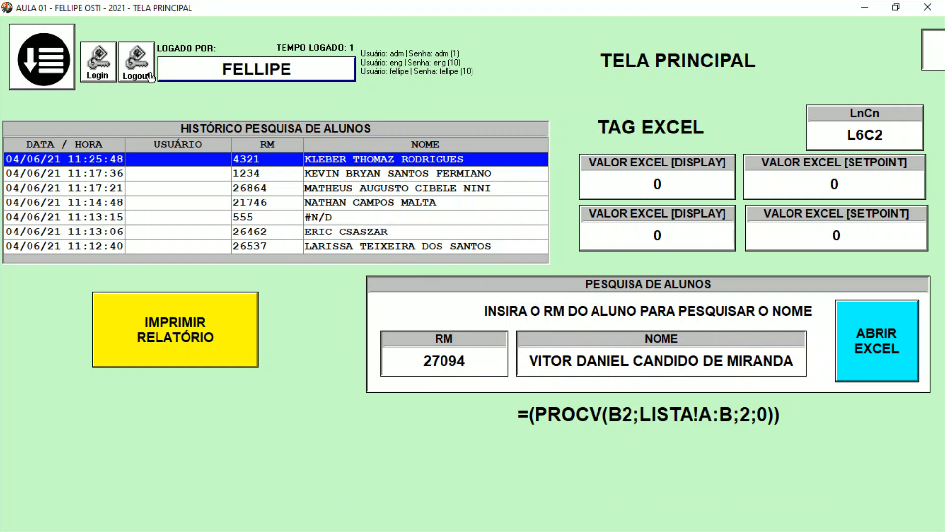
Search for a student by entering an RM number and check the new entry in the search history.
{"action": "left_click", "coordinate": [438, 370]}
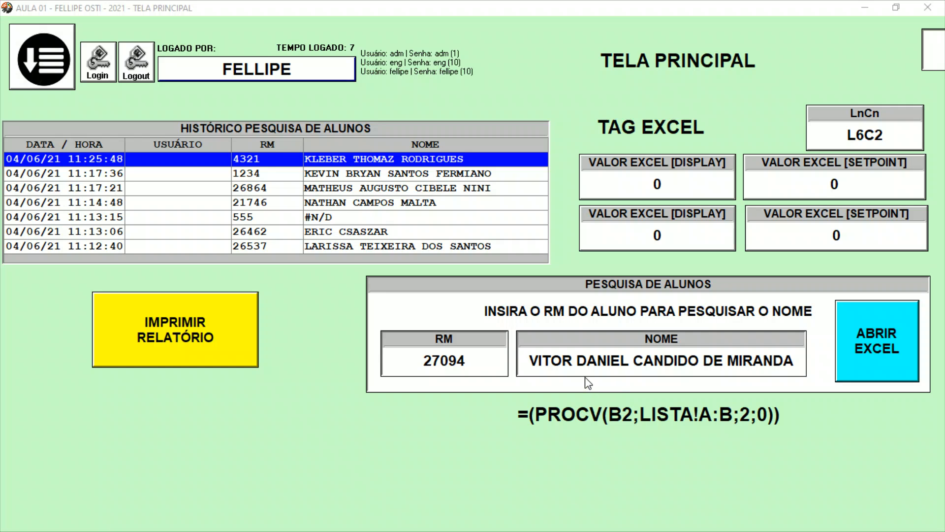
{"action": "left_click", "coordinate": [464, 361]}
{"action": "type", "text": "26246"}
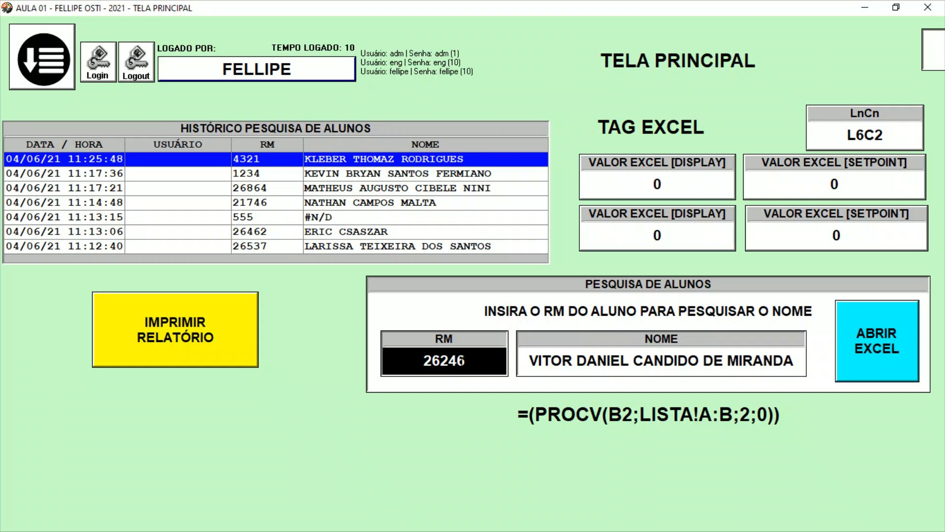
{"action": "key", "text": "Return"}
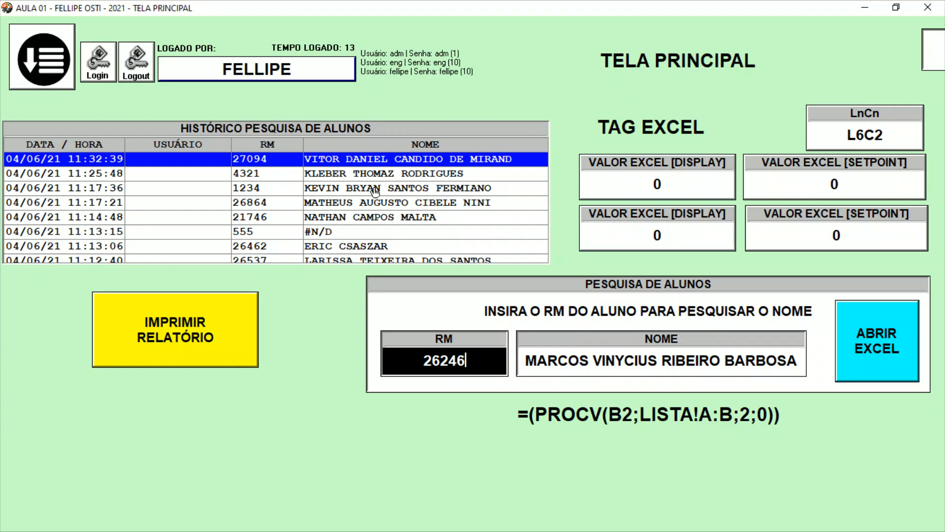
{"action": "left_click", "coordinate": [329, 160]}
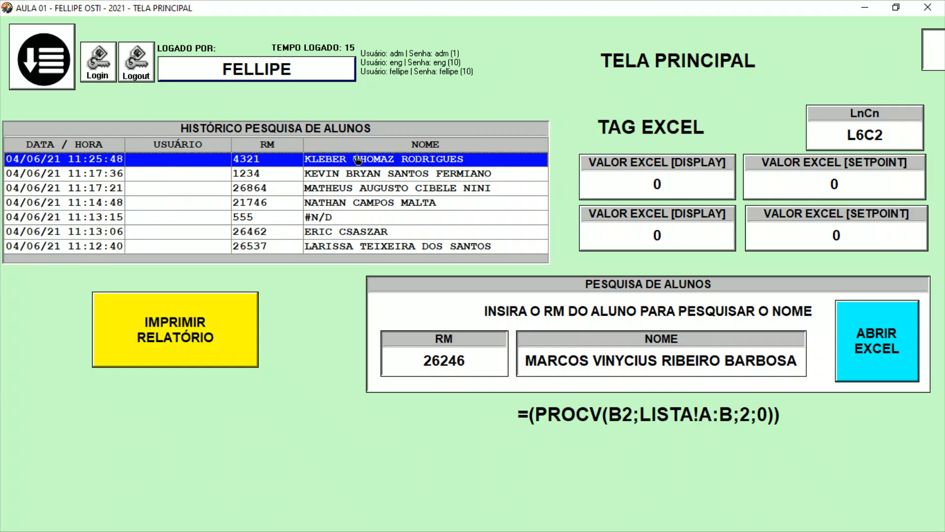
{"action": "left_click", "coordinate": [360, 163]}
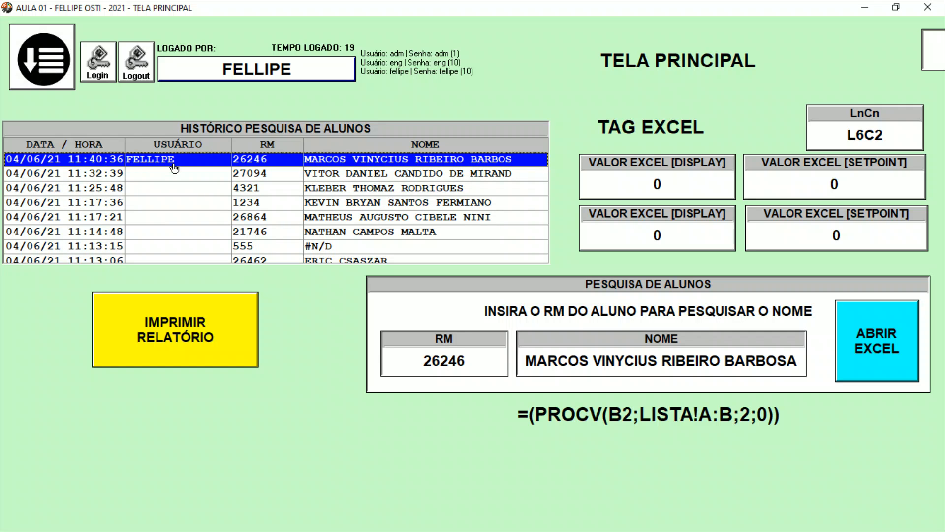
Search for two more students by entering their RM numbers one after the other.
{"action": "left_click", "coordinate": [452, 360]}
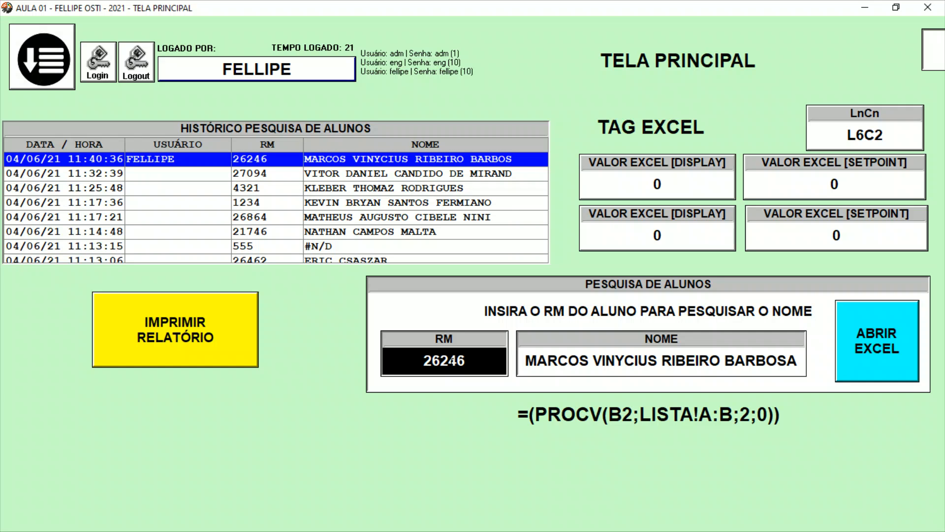
{"action": "key", "text": "BackSpace"}
{"action": "key", "text": "BackSpace"}
{"action": "key", "text": "BackSpace"}
{"action": "key", "text": "BackSpace"}
{"action": "key", "text": "BackSpace"}
{"action": "type", "text": "1234"}
{"action": "key", "text": "Return"}
{"action": "key", "text": "BackSpace"}
{"action": "key", "text": "BackSpace"}
{"action": "key", "text": "BackSpace"}
{"action": "key", "text": "BackSpace"}
{"action": "type", "text": "4321"}
{"action": "key", "text": "Return"}
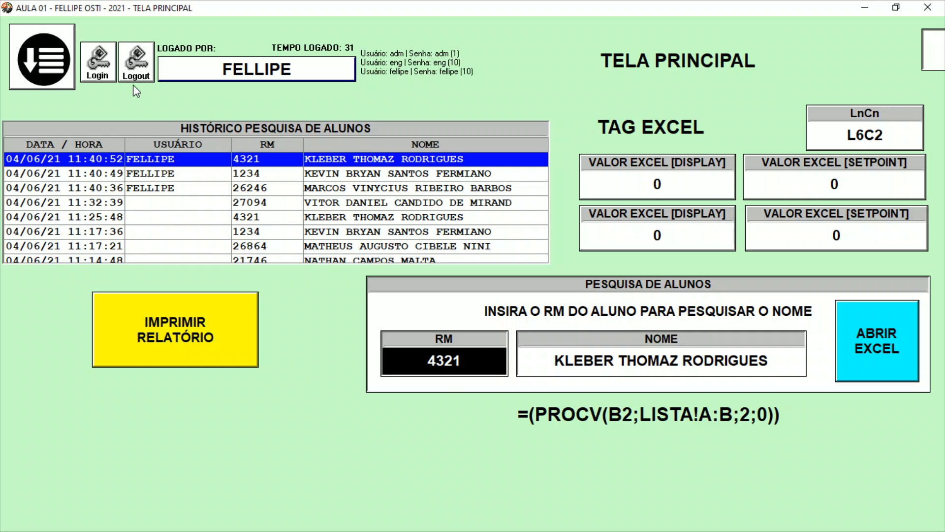
Log out the current user and log in as eng with its password.
{"action": "left_click", "coordinate": [132, 63]}
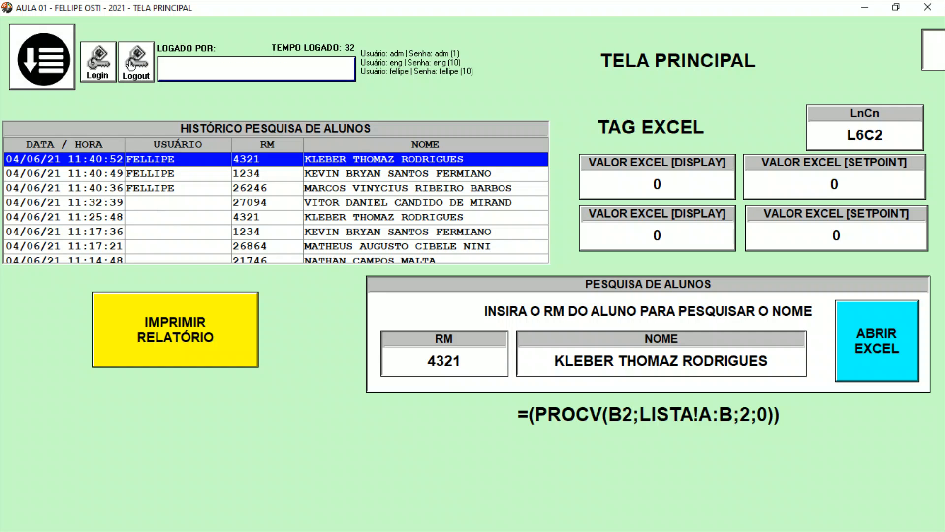
{"action": "left_click", "coordinate": [109, 74]}
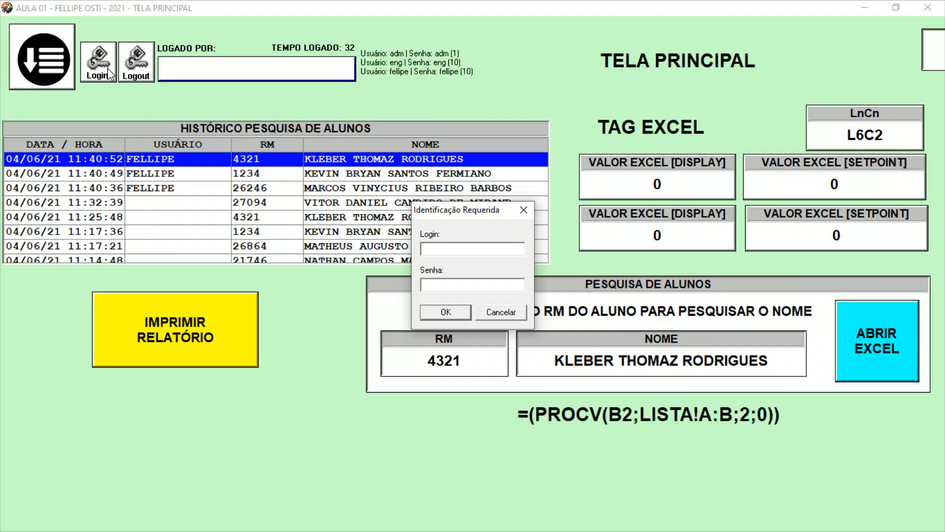
{"action": "type", "text": "eng"}
{"action": "key", "text": "Return"}
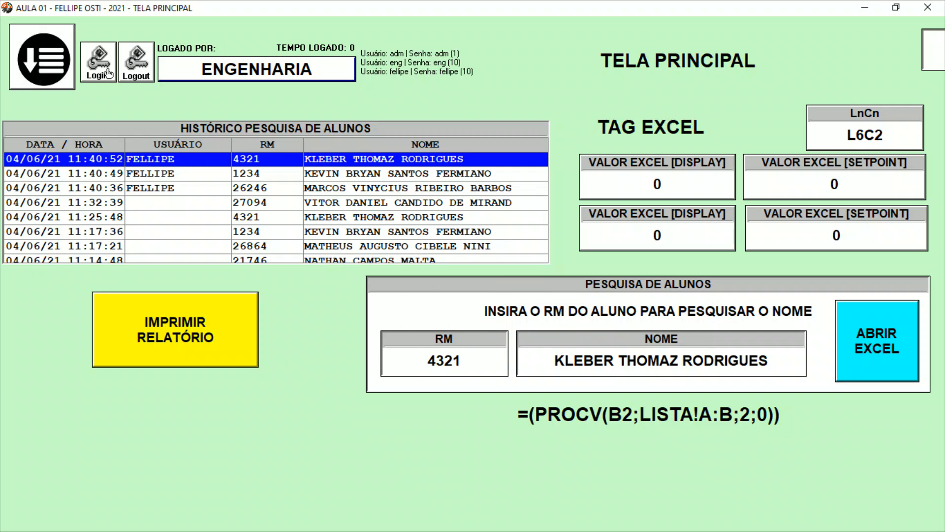
Search for a student by RM number while logged in as ENGENHARIA.
{"action": "left_click", "coordinate": [429, 352]}
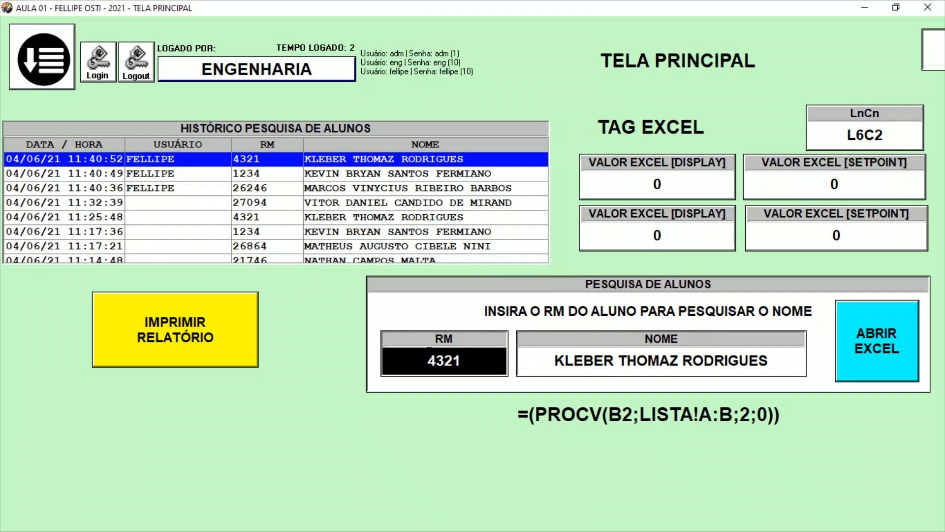
{"action": "type", "text": "26868"}
{"action": "key", "text": "Return"}
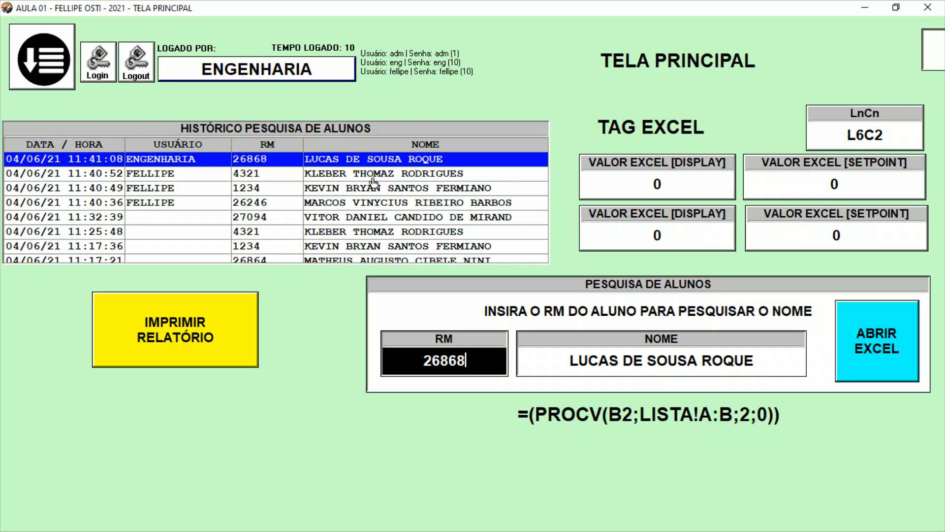
Test the student search with the nonexistent RM 55 and dismiss the error message.
{"action": "type", "text": "55"}
{"action": "key", "text": "Return"}
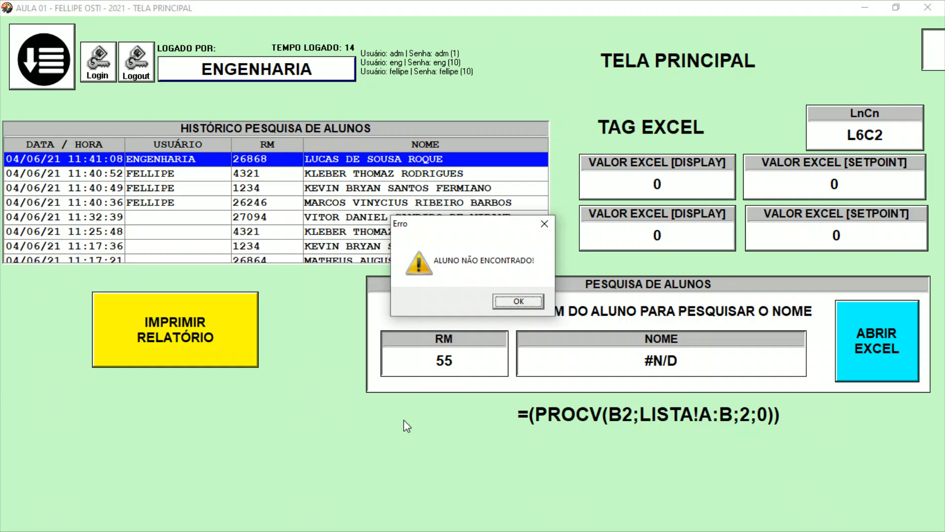
{"action": "key", "text": "Return"}
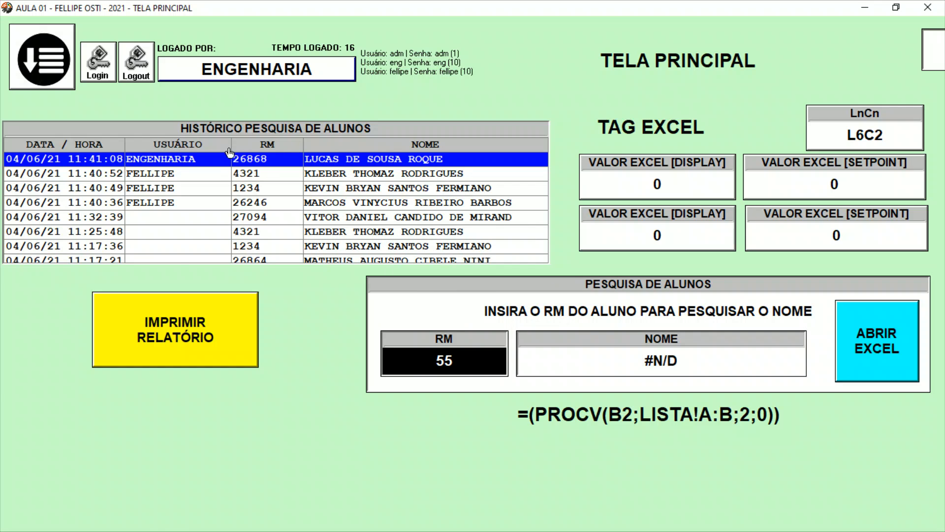
Replace the RM with two other students' numbers in turn to record both searches under ENGENHARIA.
{"action": "key", "text": "BackSpace"}
{"action": "key", "text": "BackSpace"}
{"action": "type", "text": "26670"}
{"action": "key", "text": "Return"}
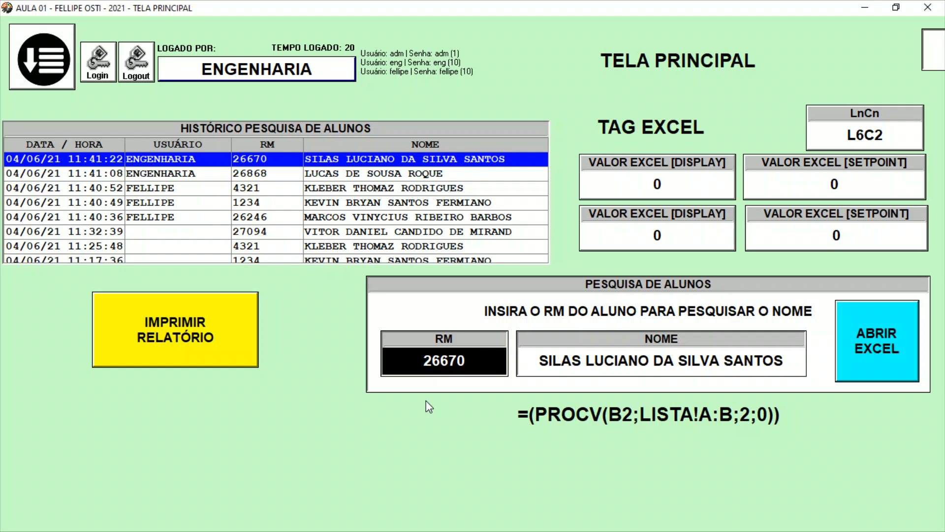
{"action": "key", "text": "BackSpace"}
{"action": "key", "text": "BackSpace"}
{"action": "key", "text": "BackSpace"}
{"action": "key", "text": "BackSpace"}
{"action": "type", "text": "6938"}
{"action": "key", "text": "Return"}
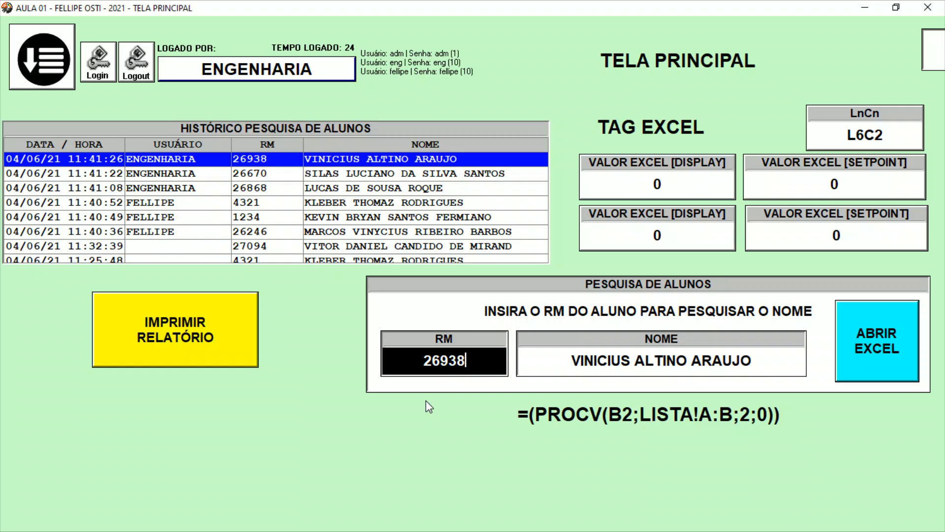
Search for one more student by RM number to add another history record under ENGENHARIA.
{"action": "key", "text": "BackSpace"}
{"action": "key", "text": "BackSpace"}
{"action": "key", "text": "BackSpace"}
{"action": "key", "text": "BackSpace"}
{"action": "type", "text": "7018"}
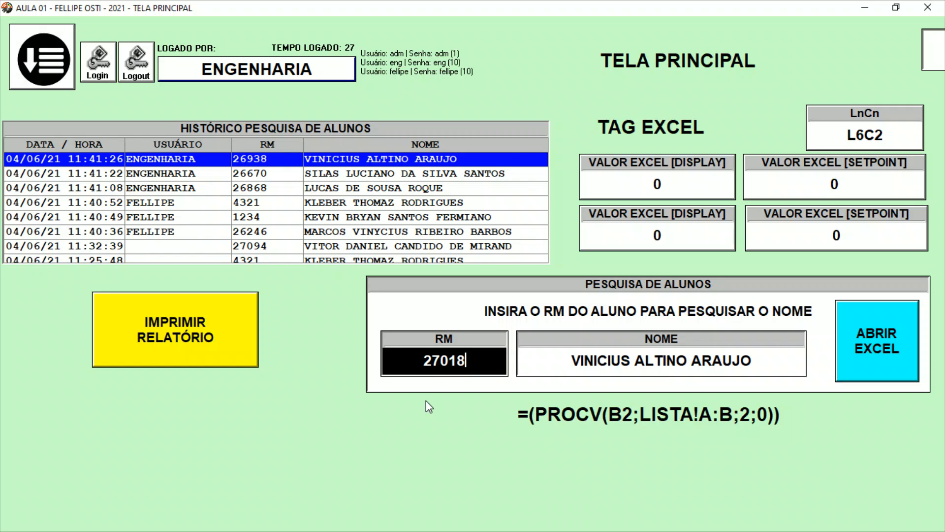
{"action": "key", "text": "Return"}
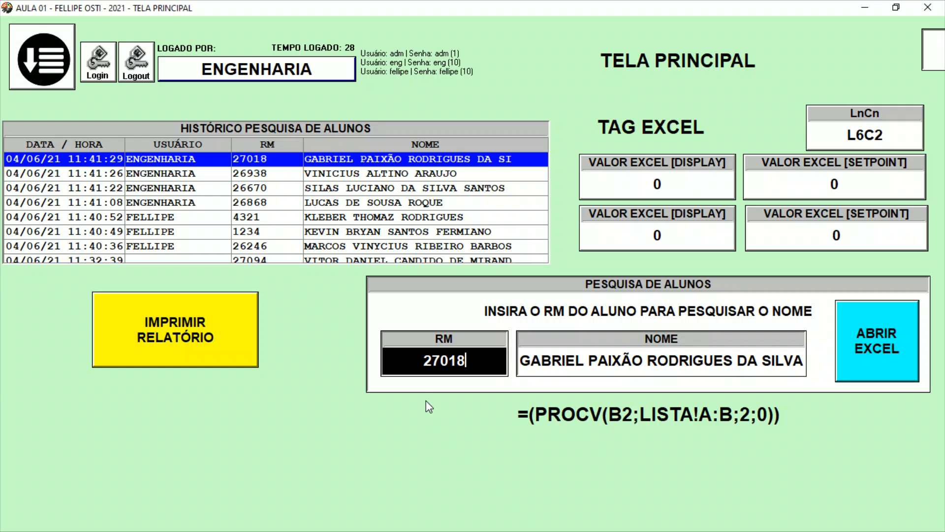
{"action": "left_click_drag", "start_coordinate": [189, 175], "coordinate": [213, 159]}
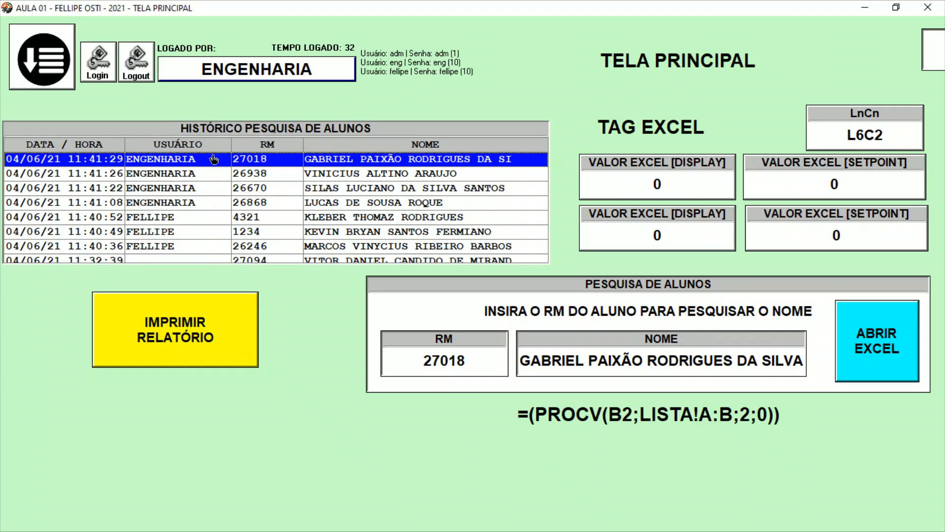
Log out the ENGENHARIA user and log in as adm with its password.
{"action": "left_click", "coordinate": [139, 73]}
{"action": "left_click", "coordinate": [104, 73]}
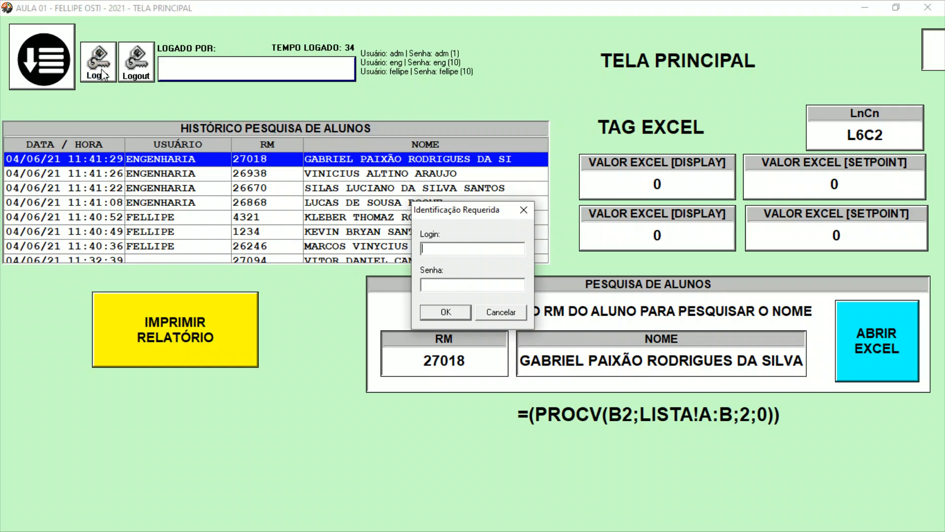
{"action": "type", "text": "adm"}
{"action": "key", "text": "Return"}
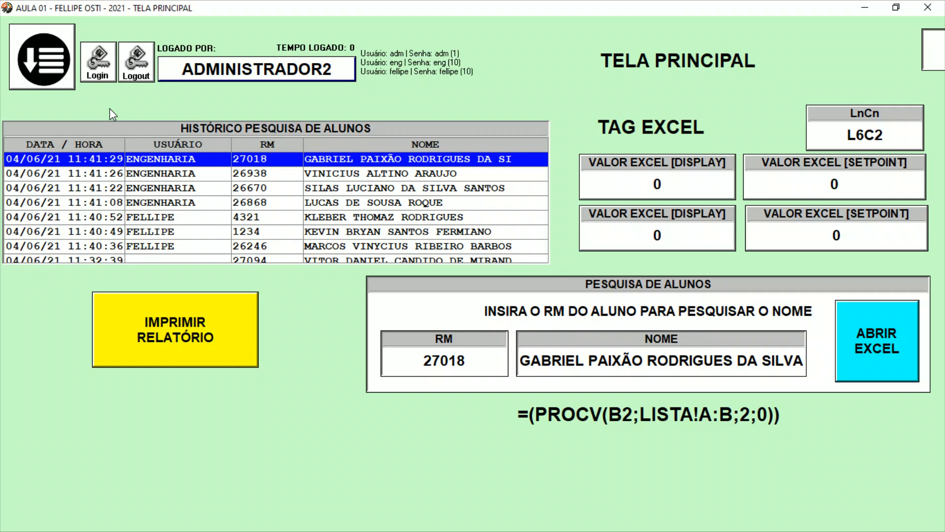
Search for a student by RM number while logged in as ADMINISTRADOR2.
{"action": "left_click", "coordinate": [485, 356]}
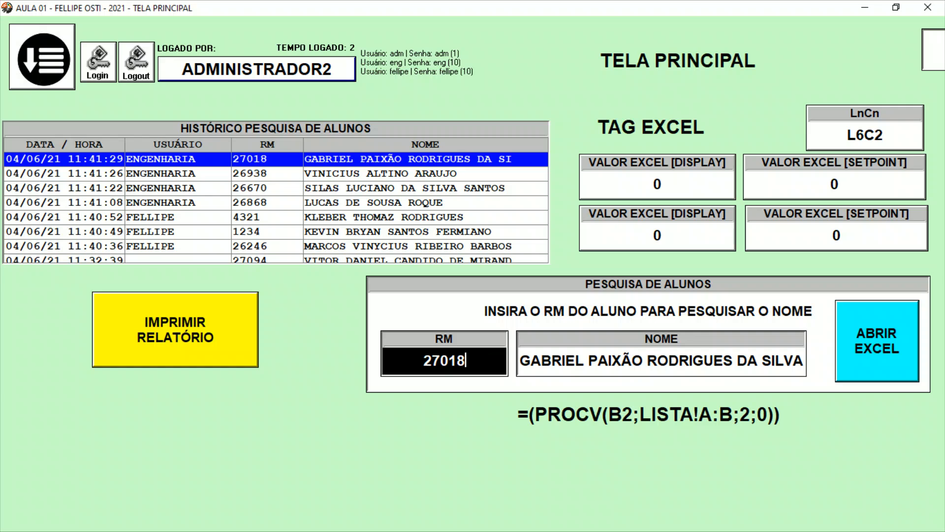
{"action": "key", "text": "BackSpace"}
{"action": "key", "text": "BackSpace"}
{"action": "key", "text": "BackSpace"}
{"action": "key", "text": "BackSpace"}
{"action": "key", "text": "BackSpace"}
{"action": "type", "text": "27017"}
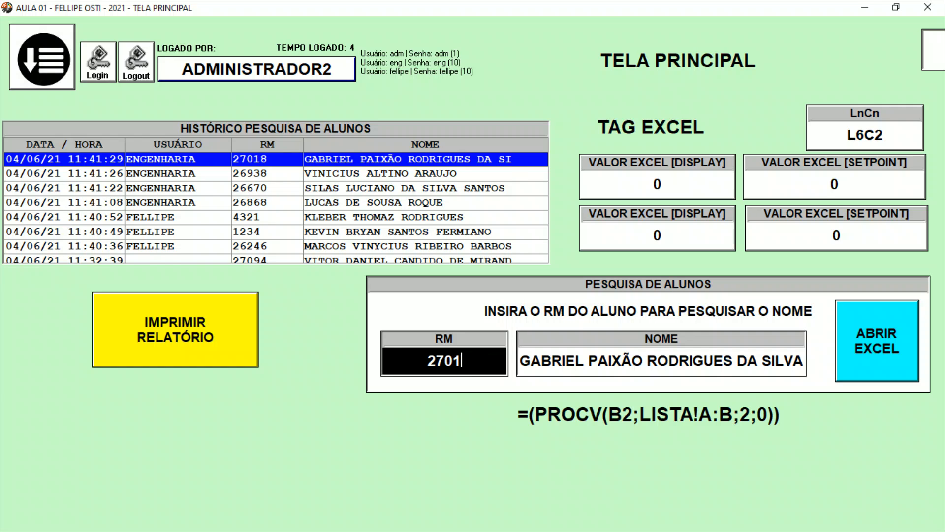
{"action": "key", "text": "Return"}
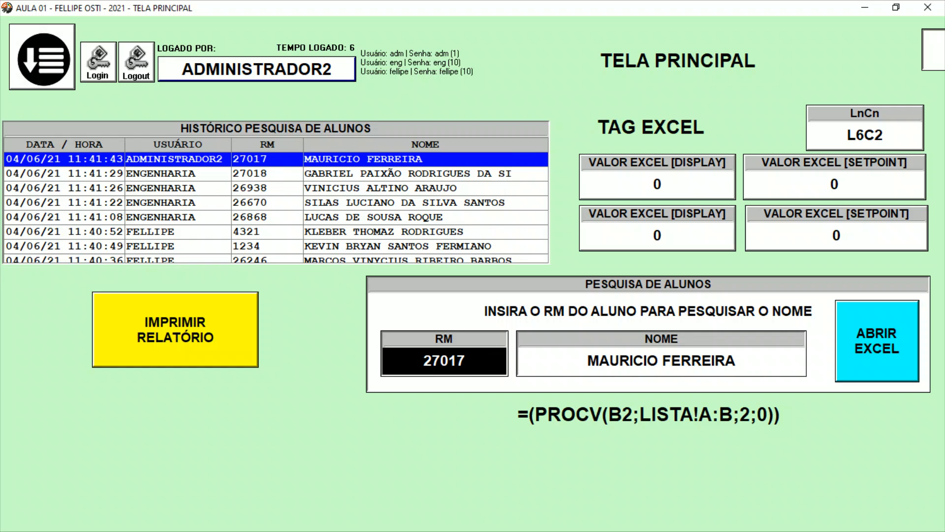
Look up two further students by their RM numbers in turn to record both searches under ADMINISTRADOR2.
{"action": "key", "text": "BackSpace"}
{"action": "key", "text": "BackSpace"}
{"action": "key", "text": "BackSpace"}
{"action": "key", "text": "BackSpace"}
{"action": "key", "text": "BackSpace"}
{"action": "type", "text": "1234"}
{"action": "key", "text": "Return"}
{"action": "key", "text": "BackSpace"}
{"action": "key", "text": "BackSpace"}
{"action": "key", "text": "BackSpace"}
{"action": "key", "text": "BackSpace"}
{"action": "type", "text": "4321"}
{"action": "key", "text": "Return"}
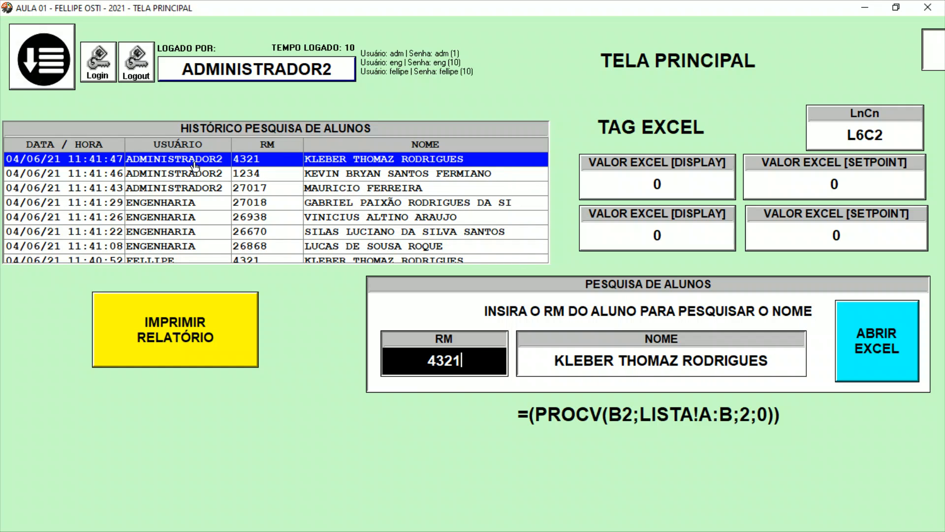
Print the search history report to the desktop as Relatório texto do banco de dados.pdf, replacing the existing file.
{"action": "left_click_drag", "start_coordinate": [194, 164], "coordinate": [202, 128]}
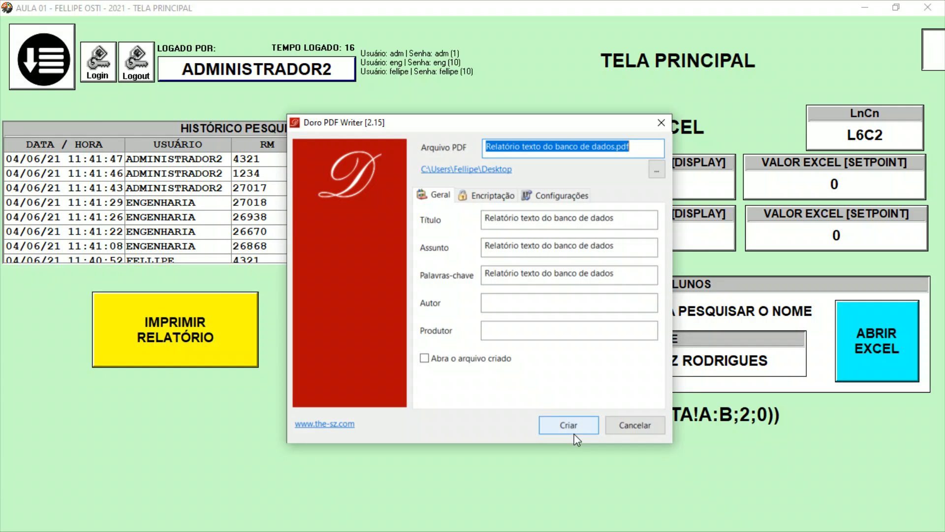
{"action": "left_click", "coordinate": [574, 426]}
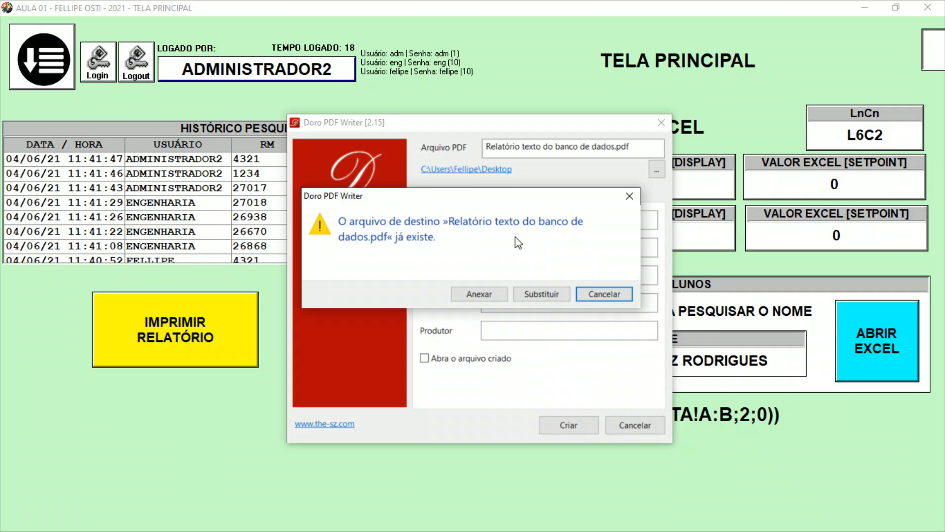
{"action": "left_click", "coordinate": [537, 295]}
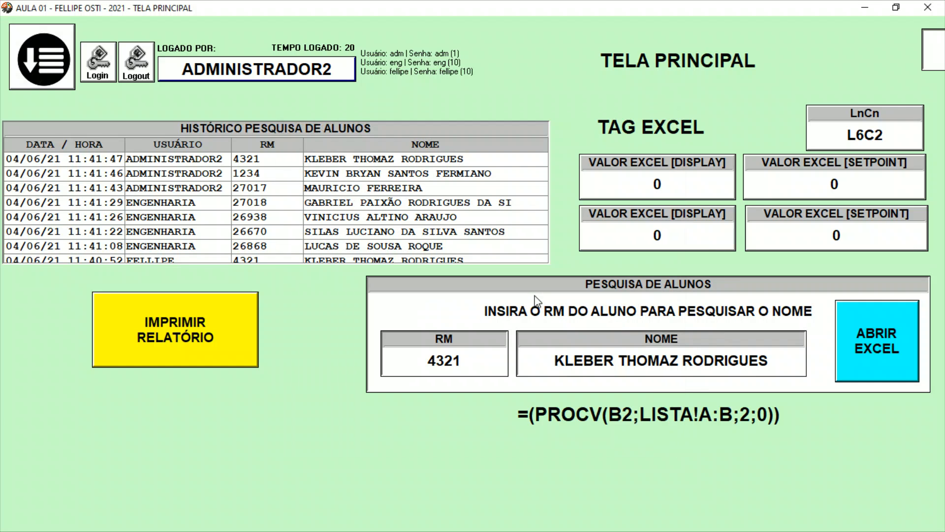
Minimize the application, open the generated PDF report from the desktop to check its columns, and close it.
{"action": "left_click", "coordinate": [864, 9]}
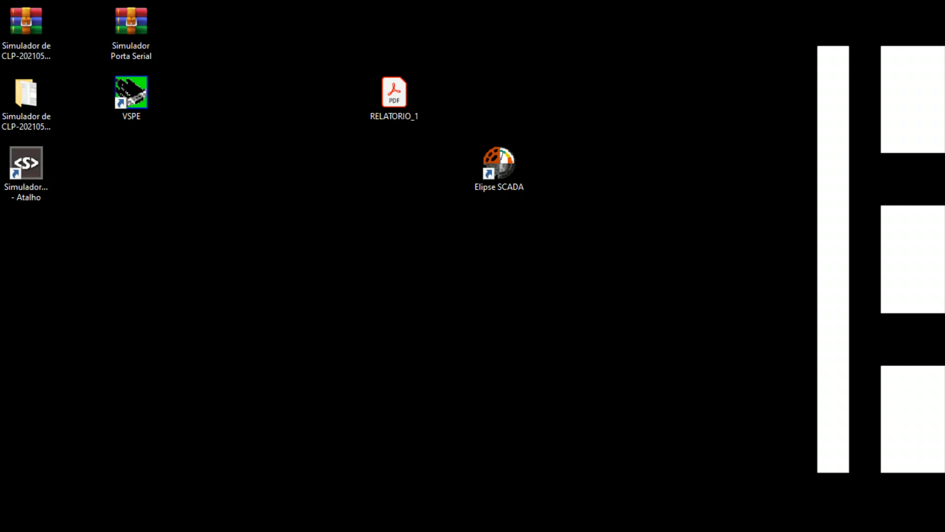
{"action": "left_click_drag", "start_coordinate": [0, 306], "coordinate": [459, 181]}
{"action": "left_click", "coordinate": [404, 279]}
{"action": "double_click", "coordinate": [439, 197]}
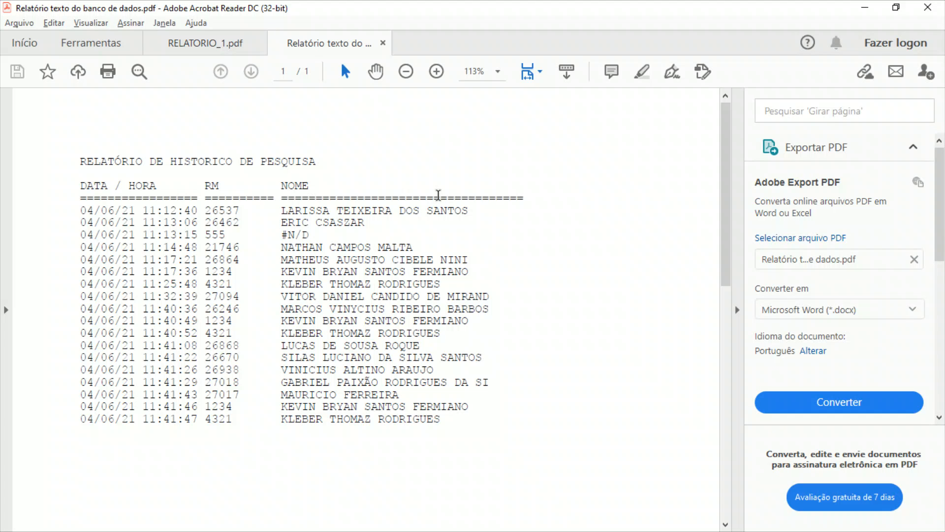
{"action": "left_click", "coordinate": [924, 7]}
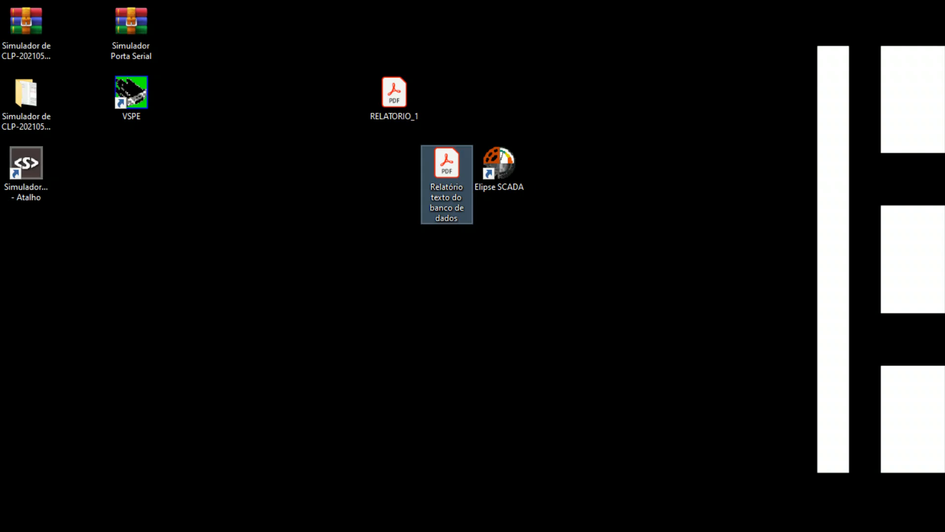
Delete the RELATORIO_1 and Relatório texto do banco de dados PDF files from the desktop.
{"action": "left_click_drag", "start_coordinate": [434, 321], "coordinate": [350, 54]}
{"action": "left_click_drag", "start_coordinate": [474, 243], "coordinate": [346, 65]}
{"action": "key", "text": "Delete"}
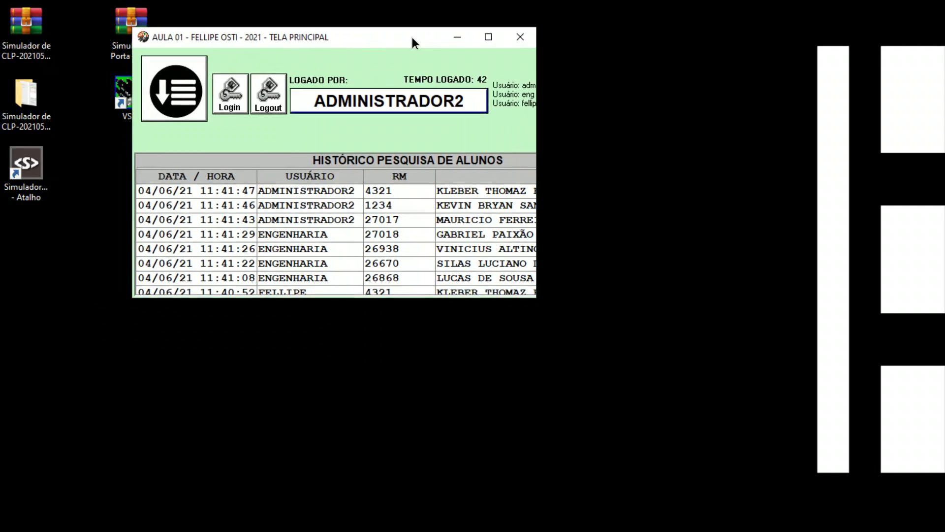
Return to the maximized application and print the history report again as Relatório texto do banco de dados.pdf on the desktop.
{"action": "left_click_drag", "start_coordinate": [412, 37], "coordinate": [460, 100]}
{"action": "left_click", "coordinate": [537, 103]}
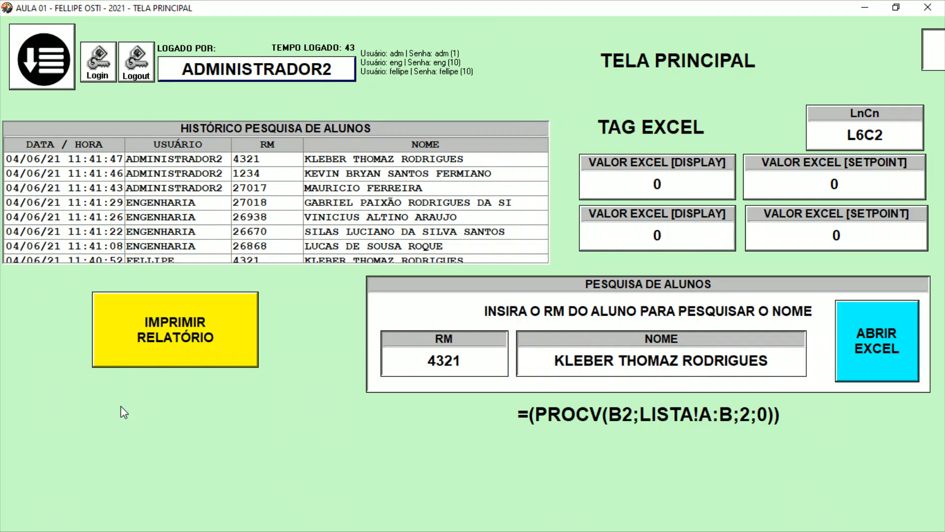
{"action": "left_click", "coordinate": [184, 354]}
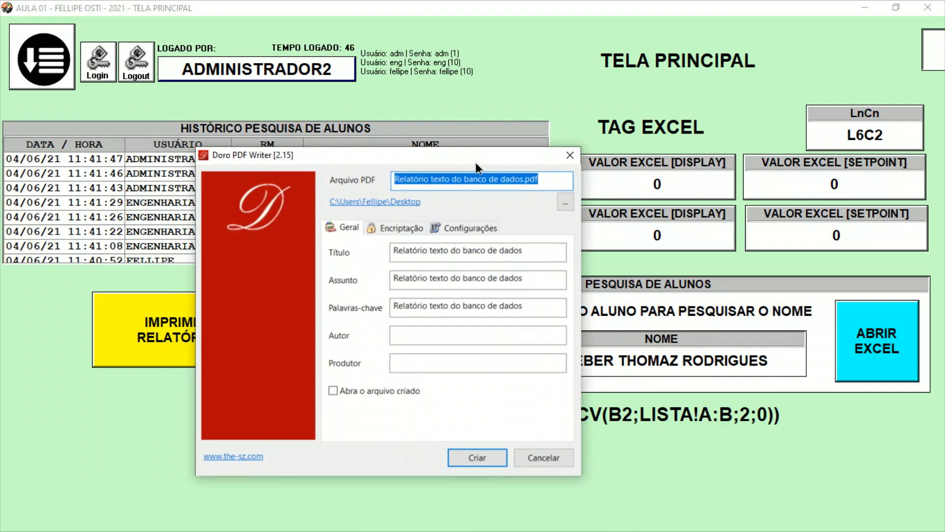
{"action": "left_click", "coordinate": [513, 448]}
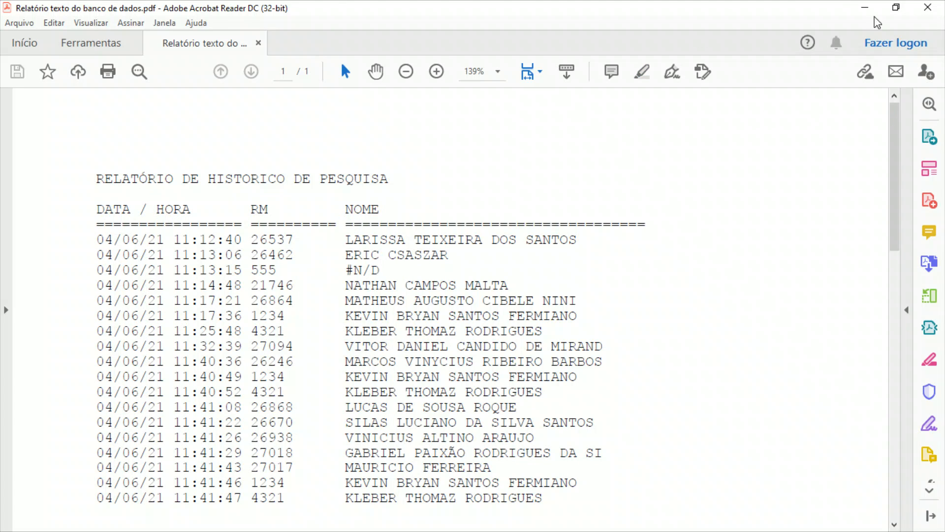
Shrink the opened PDF report into a movable window and compare its columns with the application's search history table.
{"action": "left_click", "coordinate": [896, 7]}
{"action": "left_click_drag", "start_coordinate": [493, 17], "coordinate": [727, 176]}
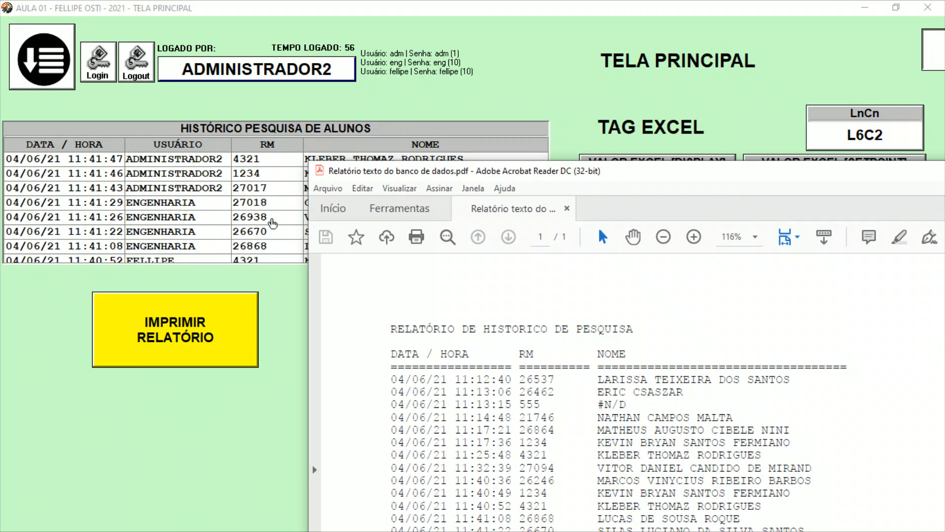
{"action": "left_click_drag", "start_coordinate": [581, 175], "coordinate": [436, 74]}
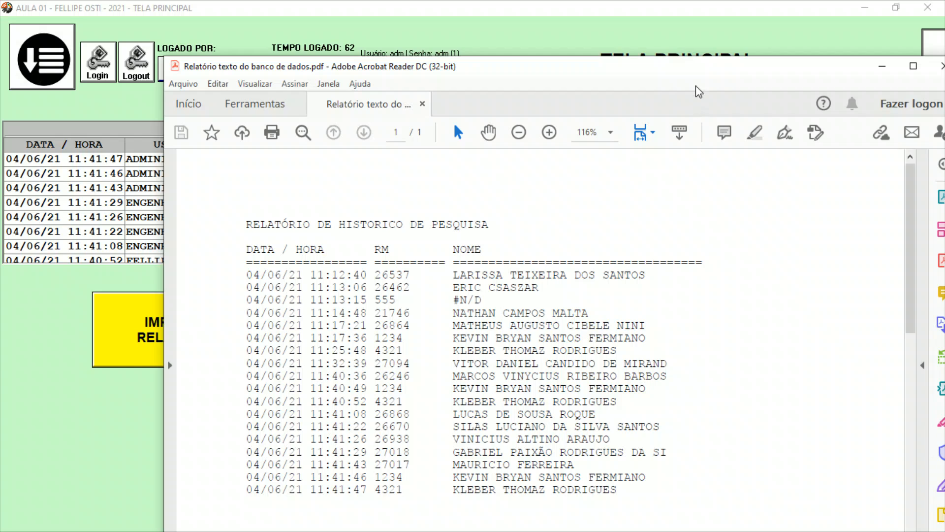
{"action": "left_click_drag", "start_coordinate": [699, 93], "coordinate": [718, 255]}
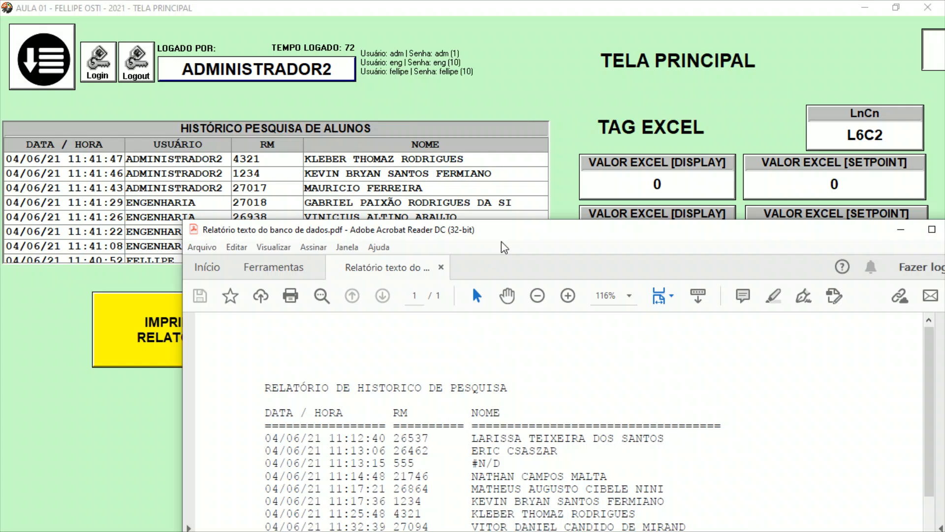
Close the PDF report and exit the running application to return to the editor.
{"action": "left_click_drag", "start_coordinate": [501, 237], "coordinate": [341, 145]}
{"action": "left_click", "coordinate": [808, 146]}
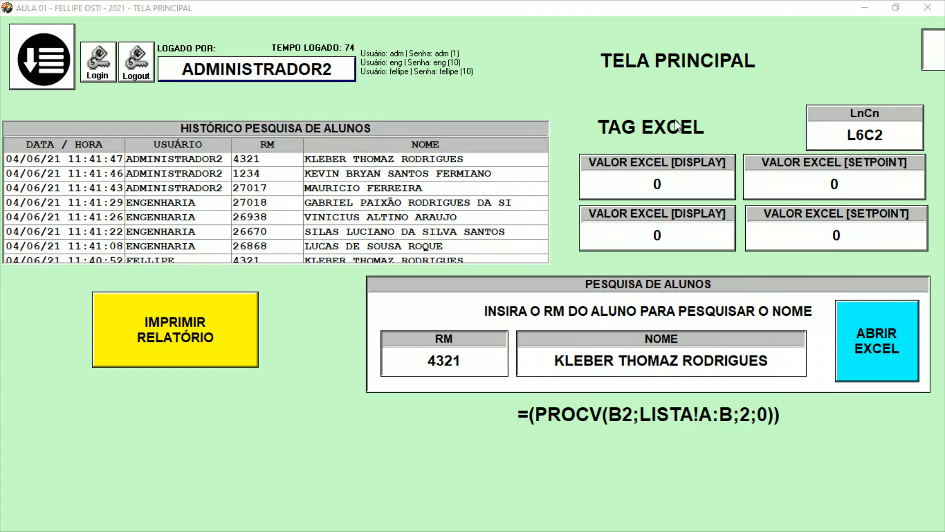
{"action": "key", "text": "alt+F4"}
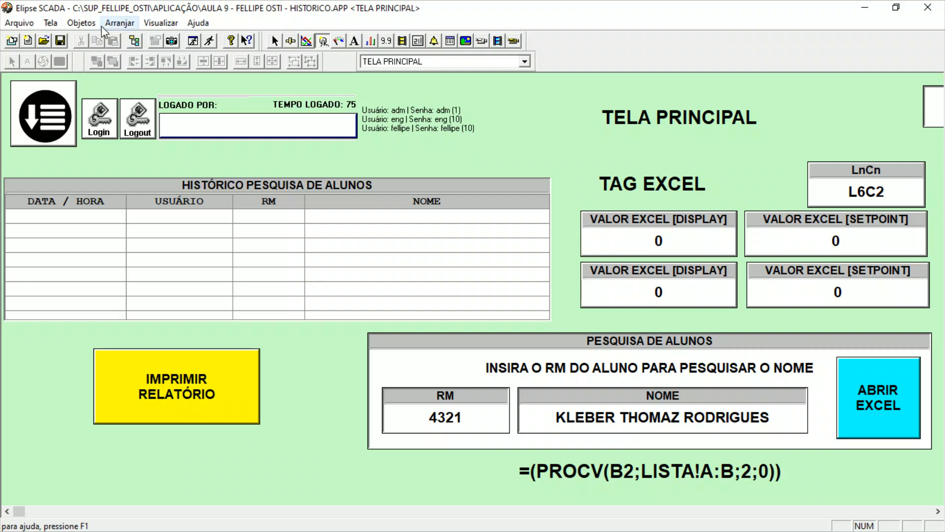
Update the file structure in the RELATORIO_ALUNOS report's database settings to bring in the user name field.
{"action": "left_click", "coordinate": [133, 39]}
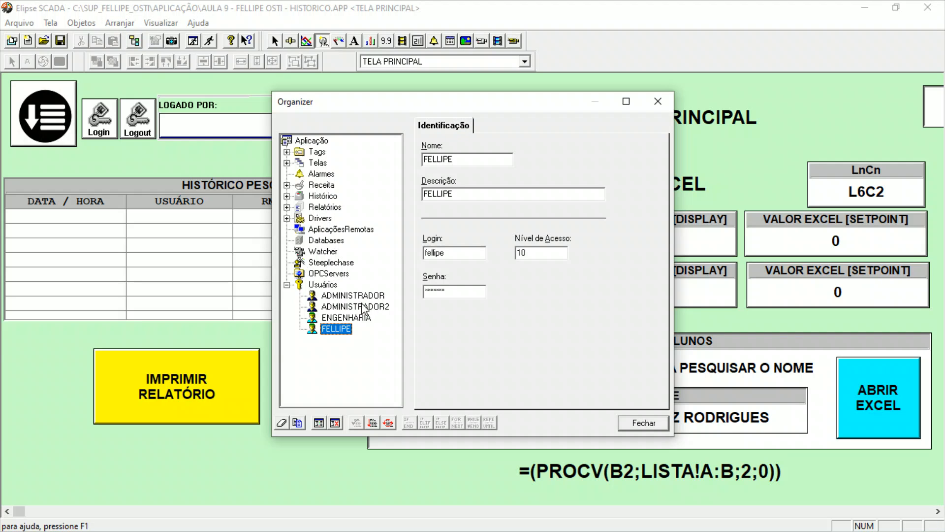
{"action": "left_click", "coordinate": [287, 207]}
{"action": "left_click", "coordinate": [331, 229]}
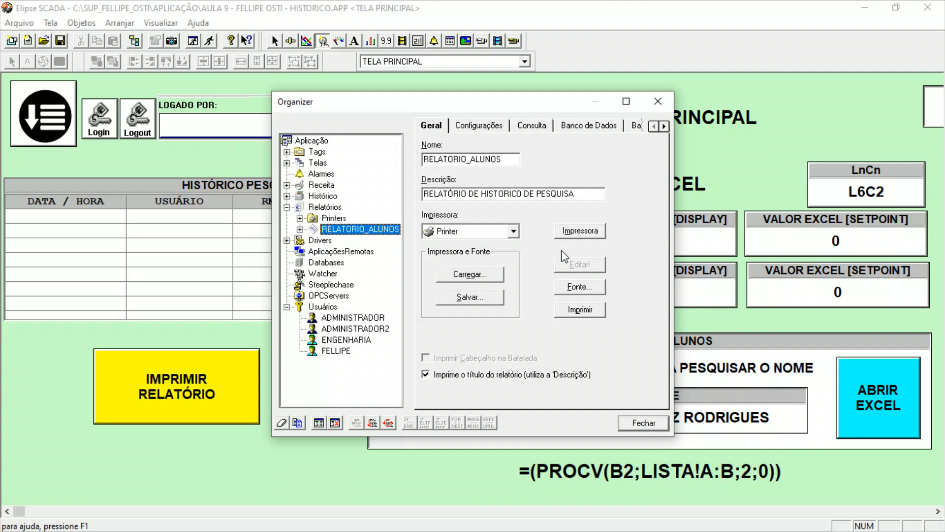
{"action": "left_click", "coordinate": [487, 126]}
{"action": "left_click", "coordinate": [527, 127]}
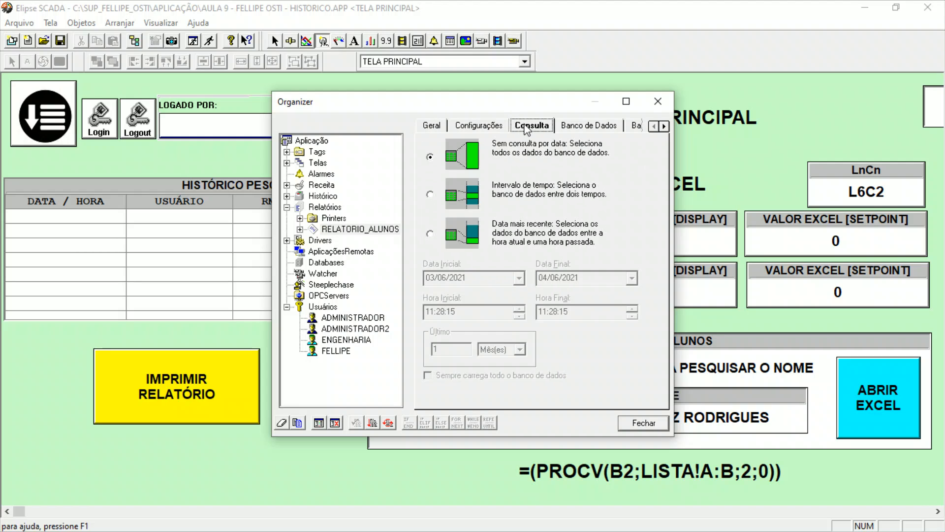
{"action": "left_click", "coordinate": [569, 126]}
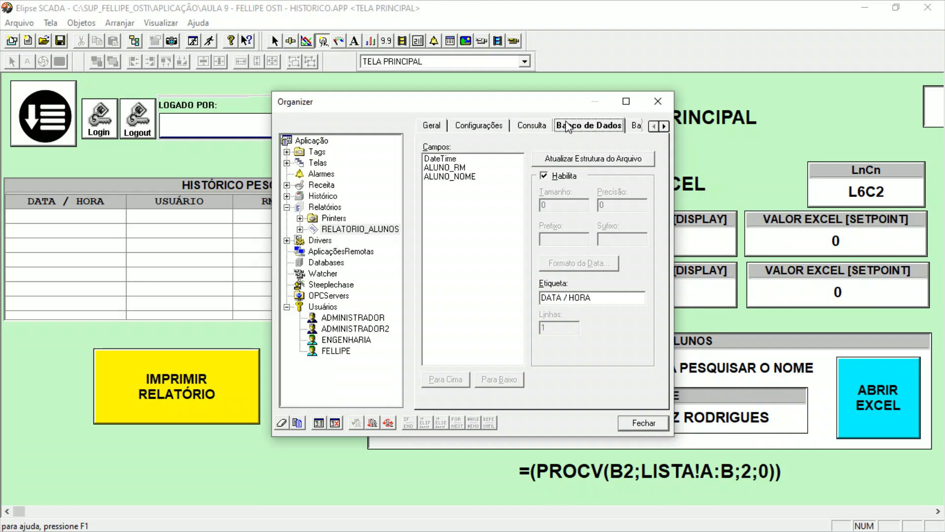
{"action": "left_click", "coordinate": [553, 160]}
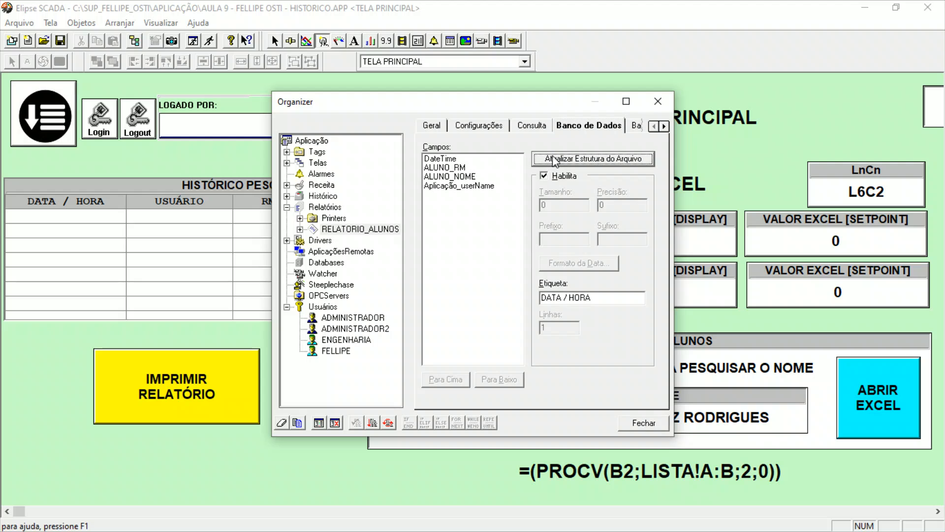
Move the Aplicação_userName field up two places, directly below DateTime, and close the Organizer.
{"action": "left_click", "coordinate": [470, 187]}
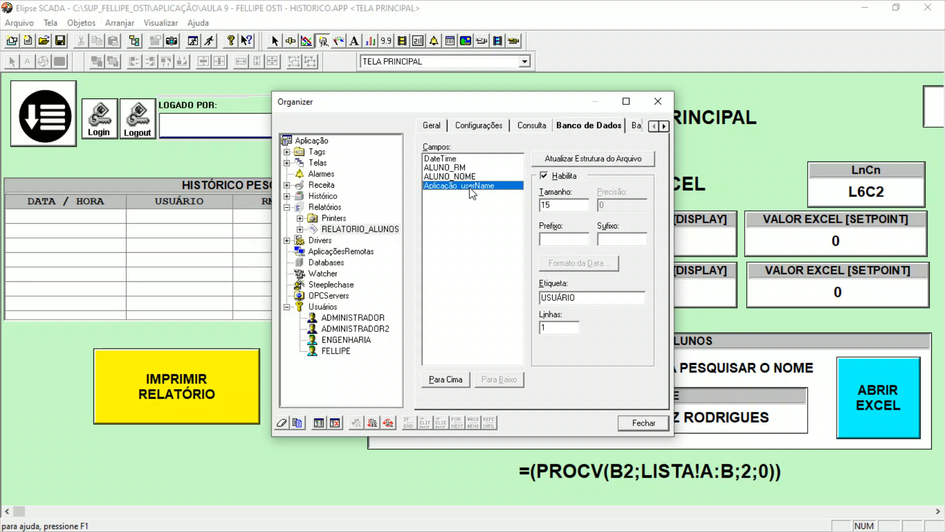
{"action": "left_click", "coordinate": [445, 380]}
{"action": "left_click", "coordinate": [446, 379]}
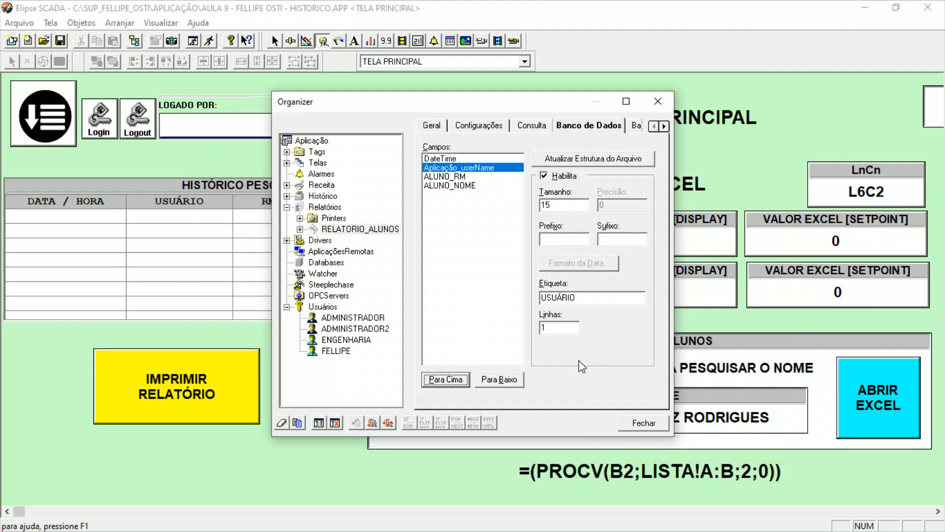
{"action": "left_click", "coordinate": [643, 421]}
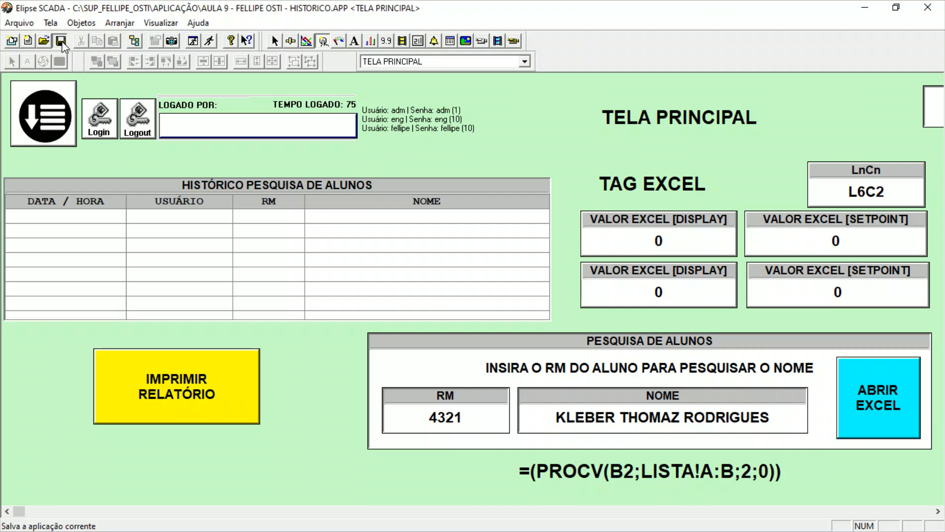
Run the application and print the history report as Relatório texto do banco de dados.pdf.
{"action": "left_click", "coordinate": [209, 41]}
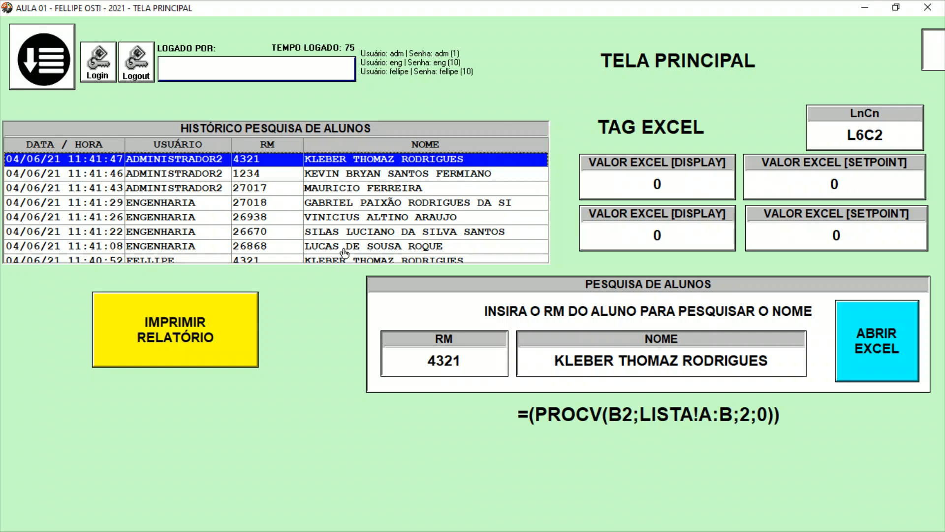
{"action": "left_click", "coordinate": [181, 323]}
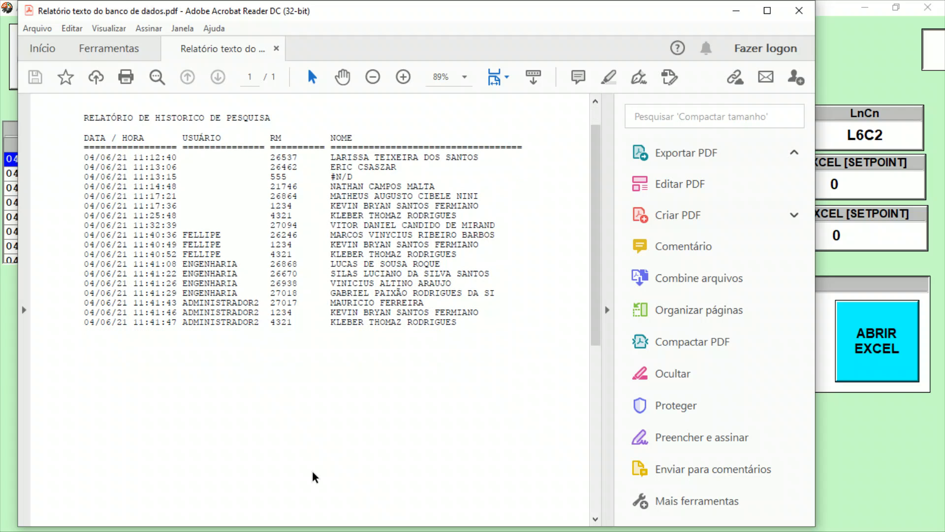
Check the USUÁRIO column and the rows recorded with a logged-in user in the PDF report, and close it.
{"action": "left_click_drag", "start_coordinate": [84, 151], "coordinate": [226, 151]}
{"action": "left_click", "coordinate": [281, 147]}
{"action": "left_click_drag", "start_coordinate": [76, 151], "coordinate": [258, 151]}
{"action": "left_click_drag", "start_coordinate": [74, 269], "coordinate": [440, 354]}
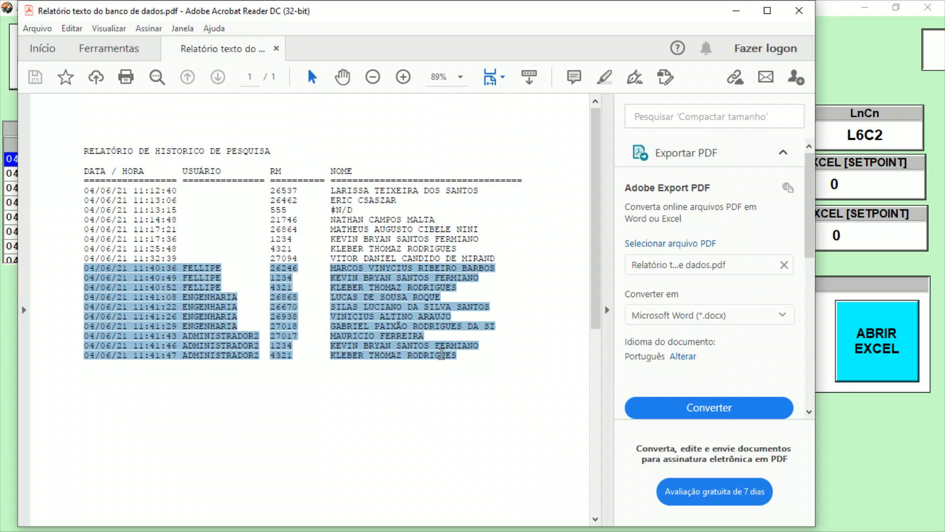
{"action": "left_click", "coordinate": [431, 358]}
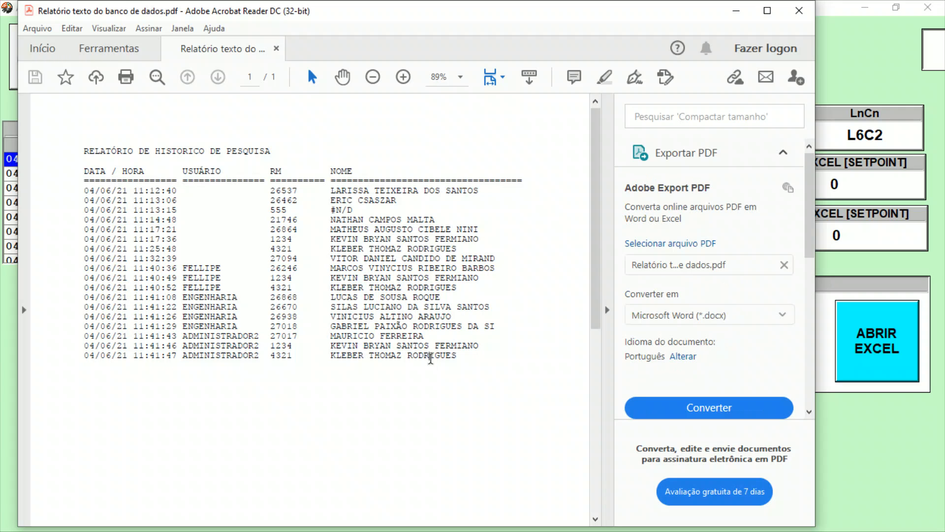
{"action": "left_click", "coordinate": [799, 11]}
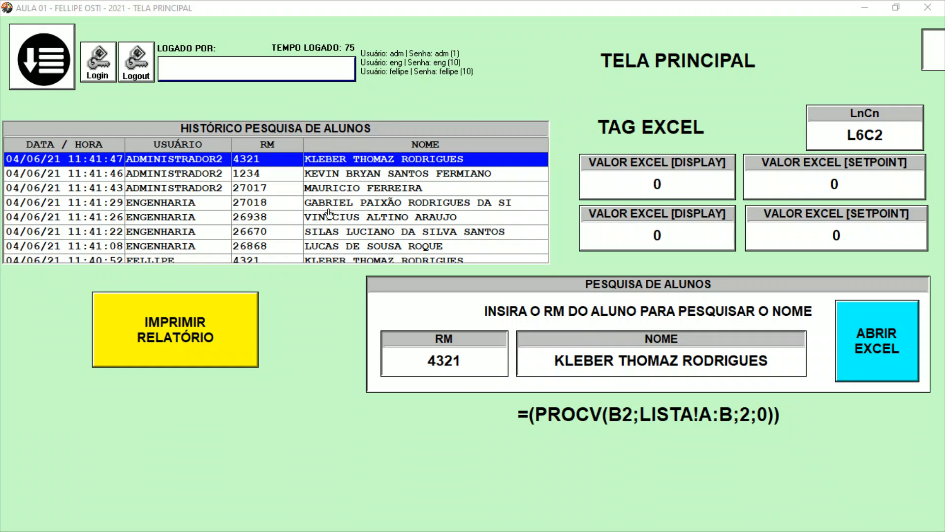
{"action": "left_click", "coordinate": [124, 172]}
{"action": "left_click", "coordinate": [125, 159]}
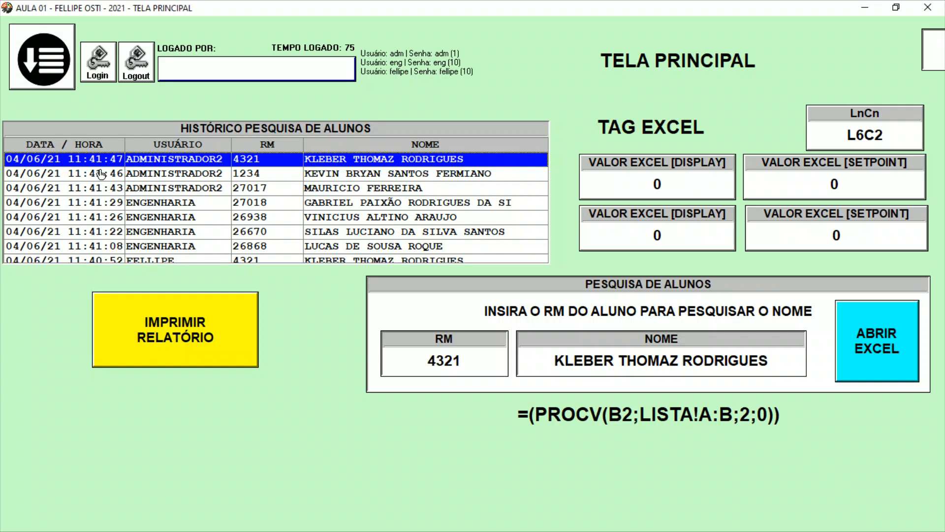
{"action": "left_click_drag", "start_coordinate": [104, 203], "coordinate": [116, 124]}
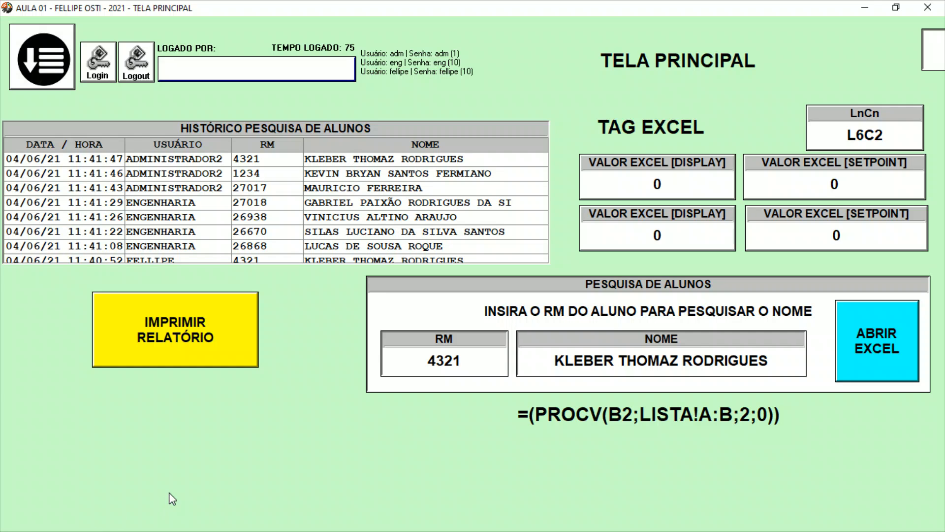
{"action": "key", "text": "super+d"}
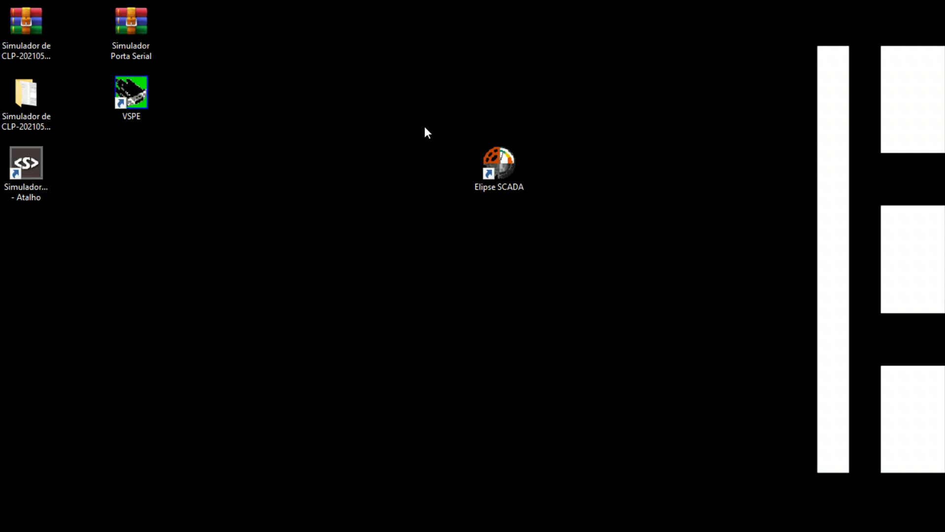
{"action": "key", "text": "super+d"}
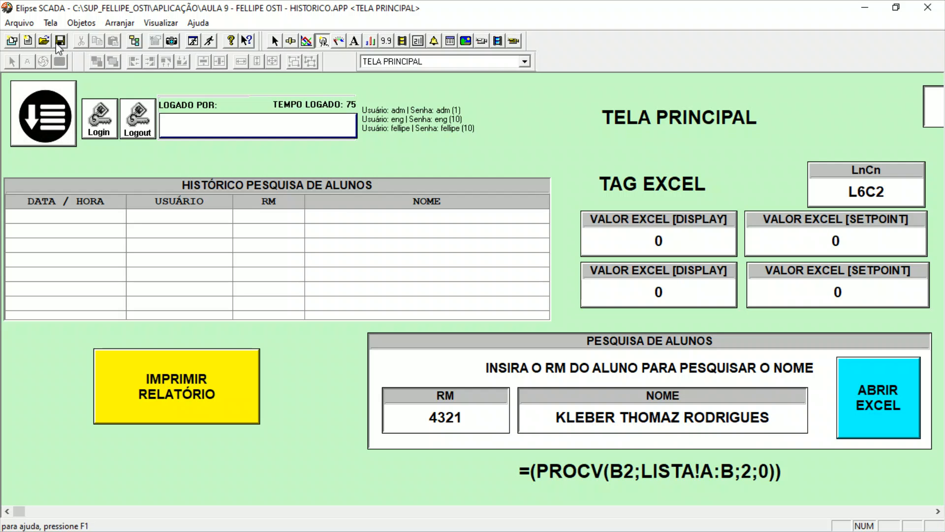